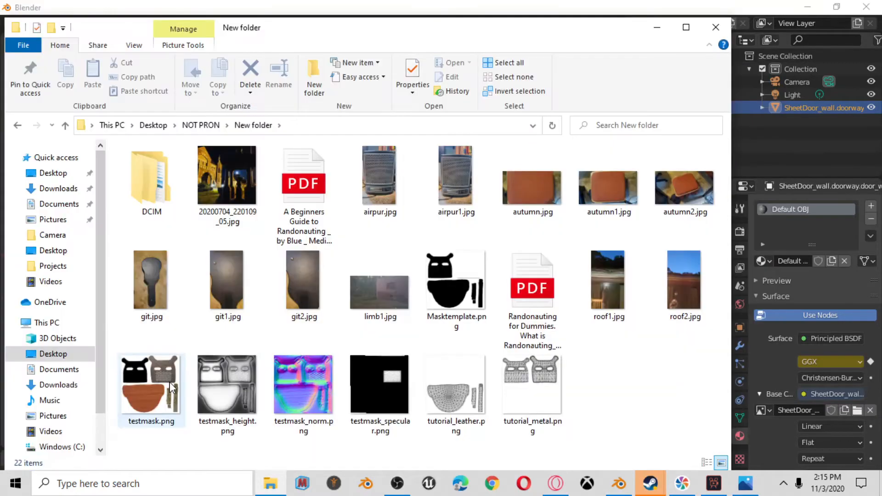
View testmask_norm.png from New folder, flip back to testmask.png in the image viewer, and close the viewer.
click(169, 381)
double_click(275, 382)
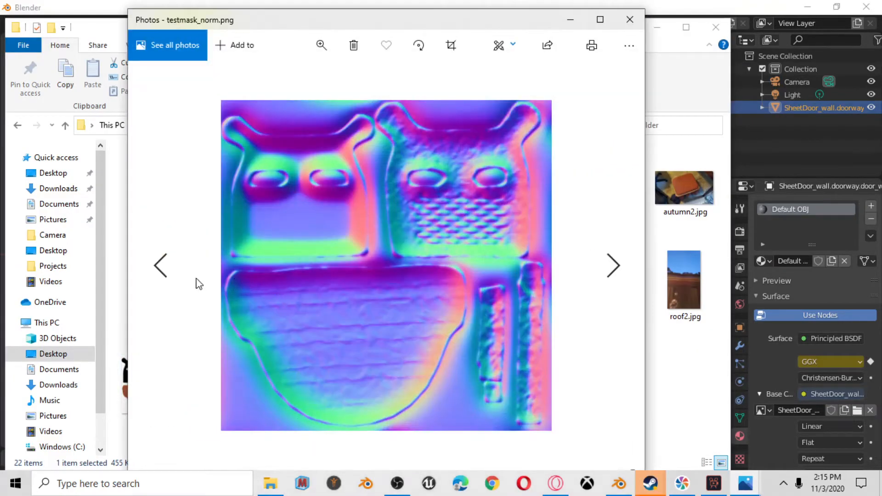
click(166, 275)
click(168, 278)
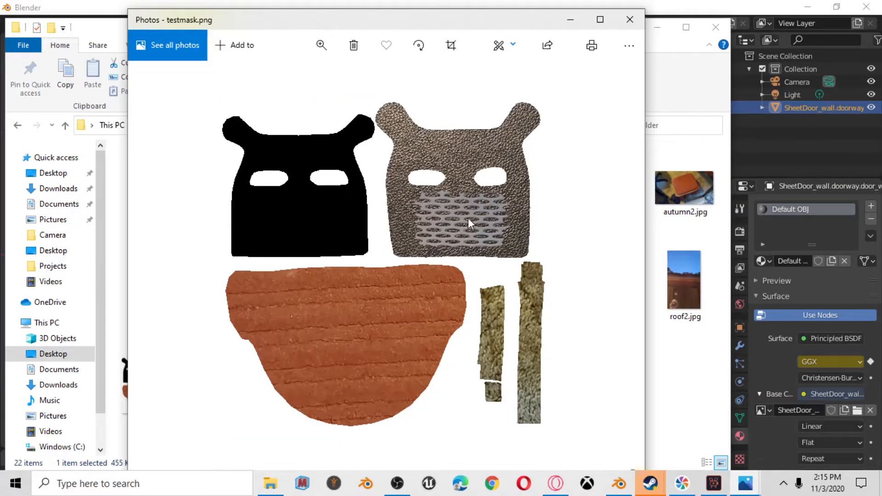
click(632, 19)
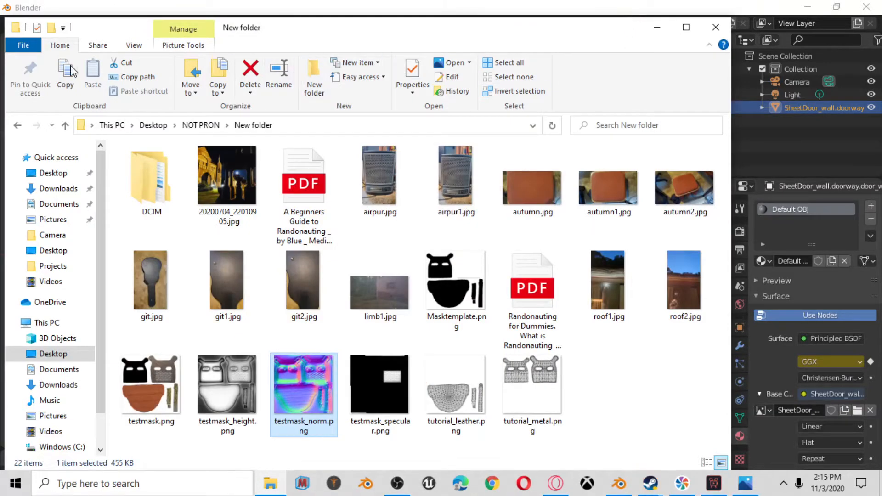
Go back to the NOT PRON folder, look through its contents, and close the file window.
click(18, 126)
scroll(301, 294, down, 1)
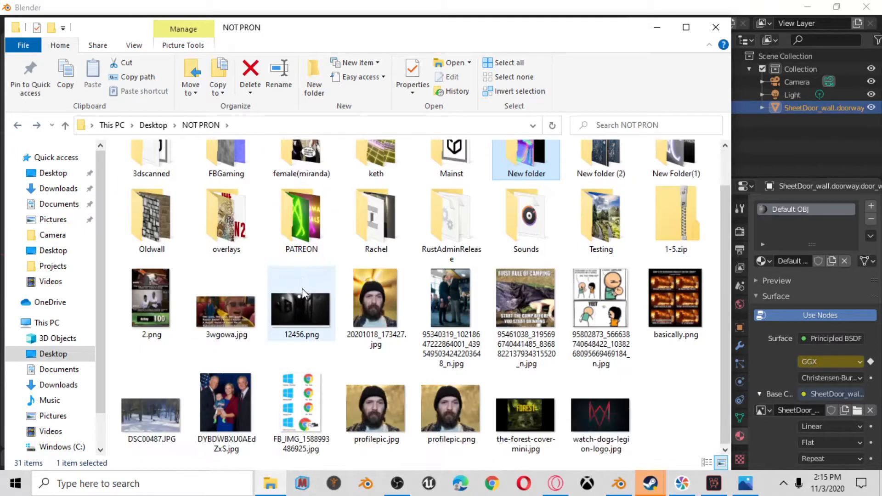
scroll(383, 277, up, 1)
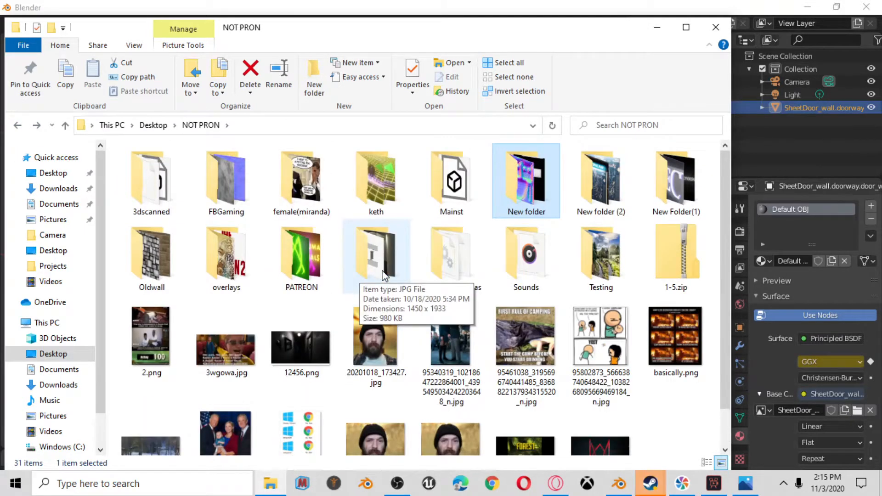
click(716, 27)
middle_drag(337, 388, 360, 456)
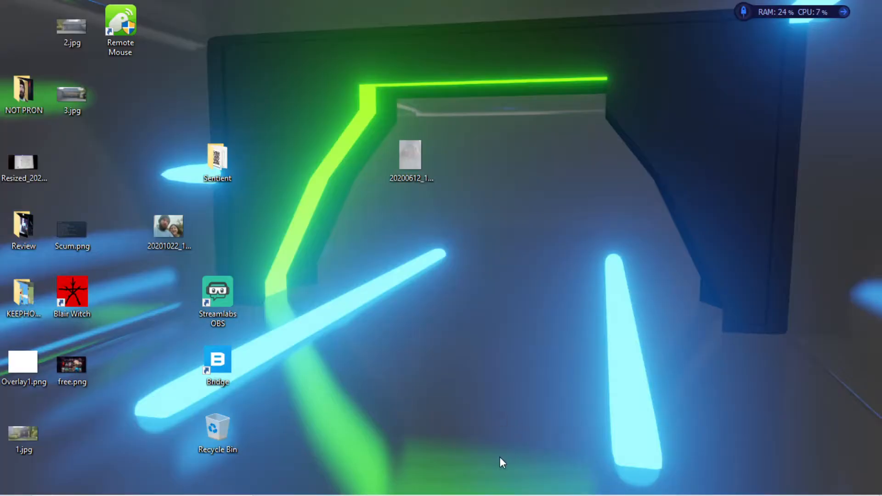
Switch to Chrome and open the bookmarked TextureGenerator-Online page.
mouse_move(426, 490)
mouse_move(480, 495)
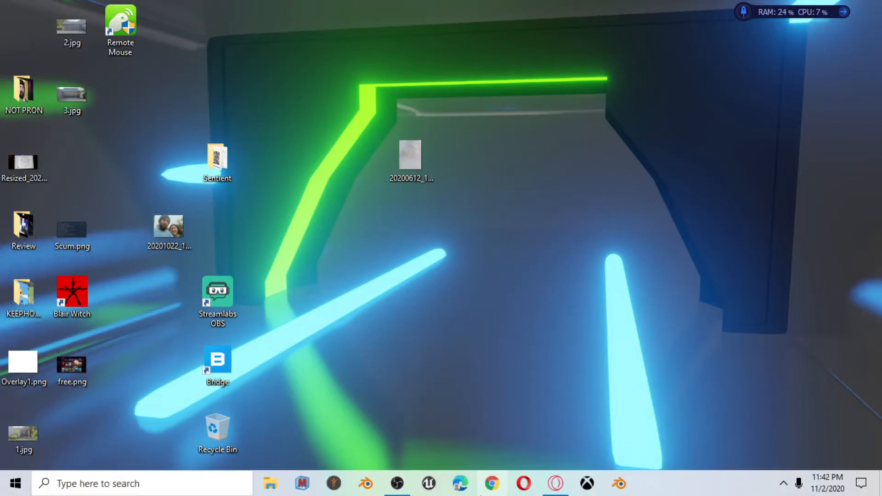
click(500, 490)
click(192, 57)
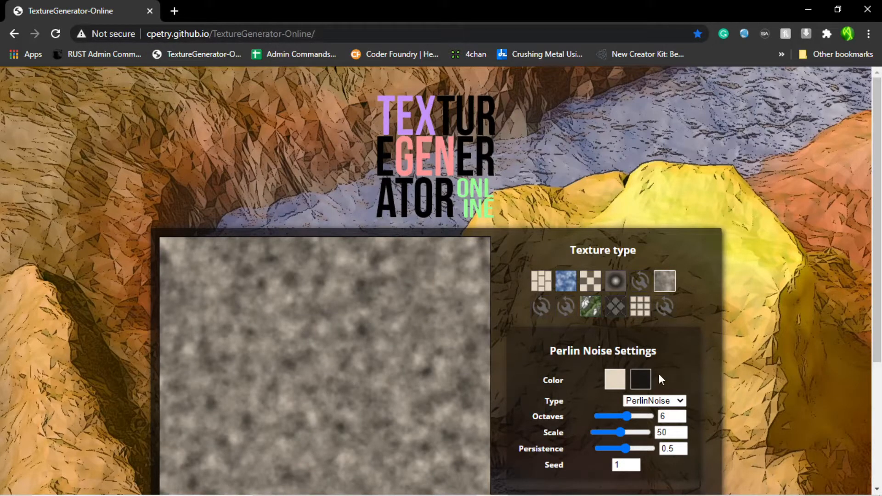
Set the Perlin noise octaves to 3 in the texture generator.
scroll(674, 376, down, 4)
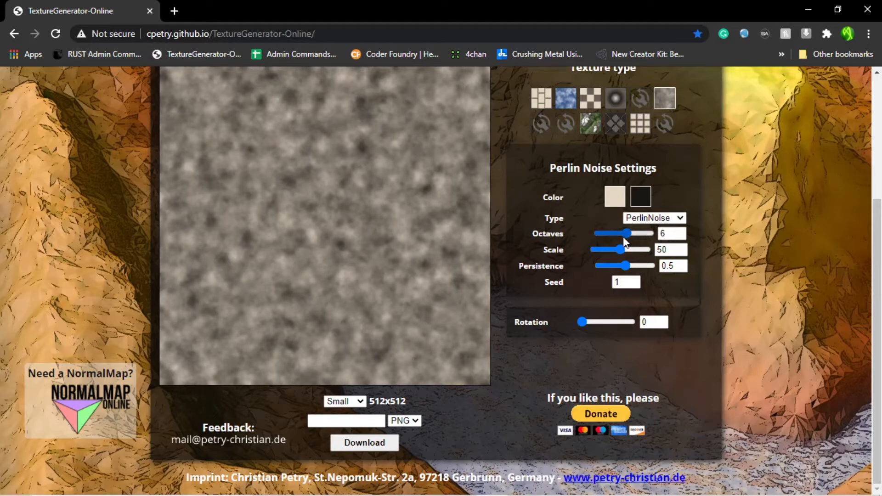
drag(632, 235, 610, 233)
scroll(467, 221, up, 3)
scroll(468, 222, down, 3)
Open Blender, dismiss its splash screen, and return to the TextureGenerator-Online page in Chrome.
mouse_move(490, 486)
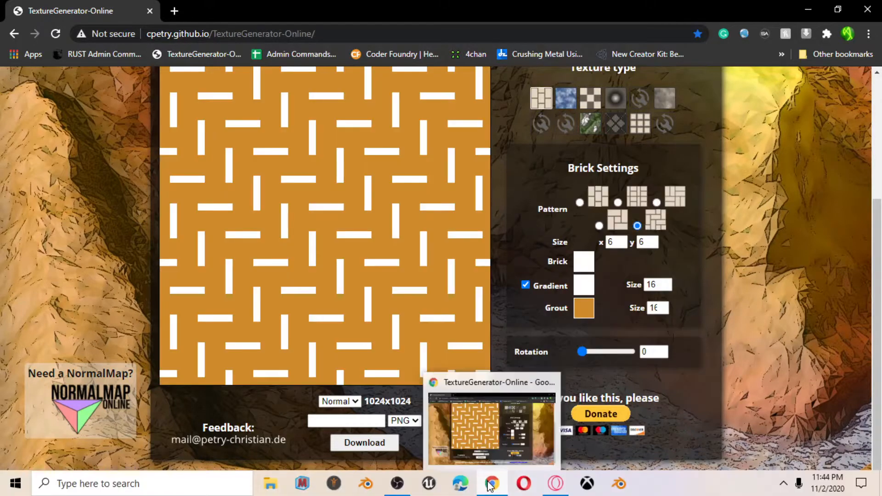
click(366, 483)
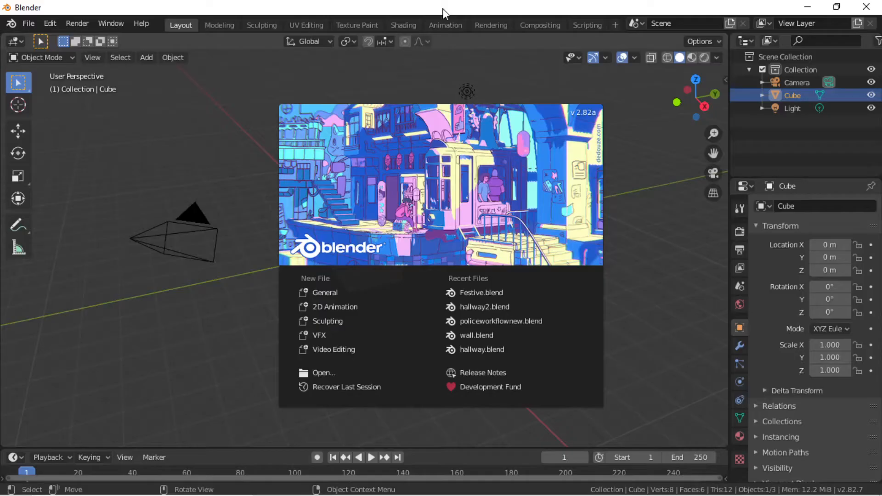
click(328, 82)
drag(451, 9, 462, 256)
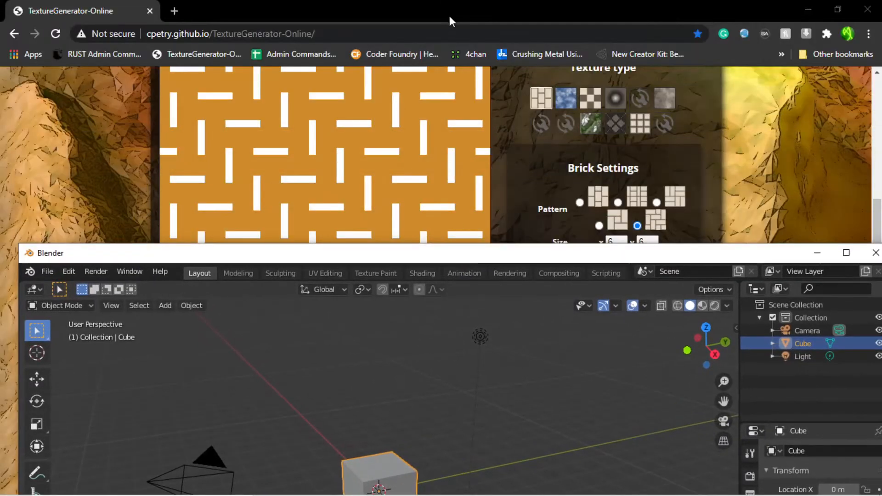
click(449, 16)
Change the texture type to Clouds and set its scale to 15 and detail to about 0.76.
scroll(462, 282, up, 1)
scroll(463, 282, up, 4)
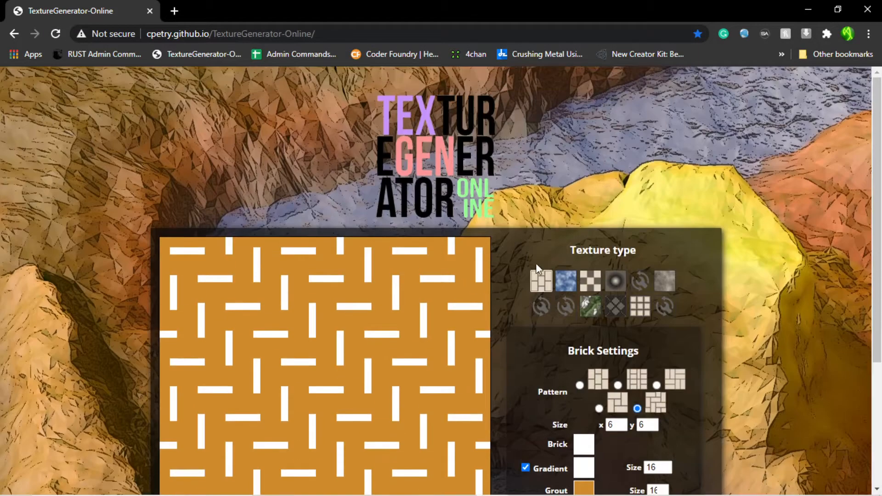
click(566, 274)
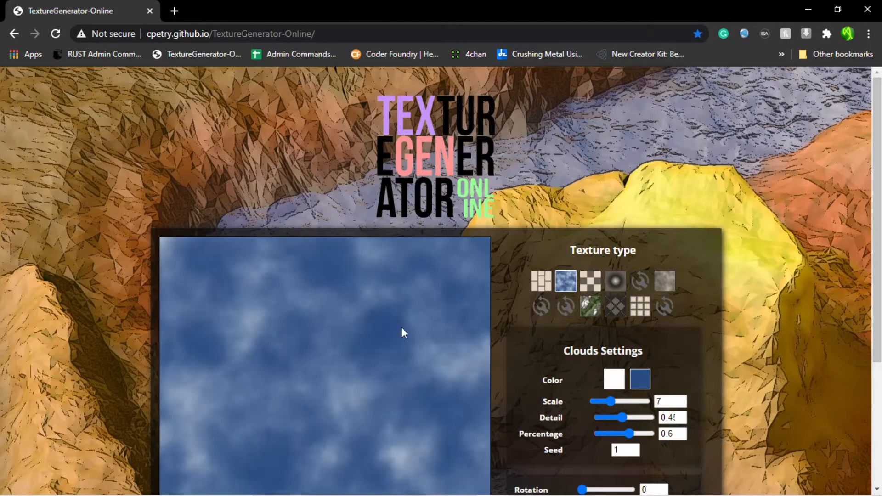
scroll(396, 328, down, 3)
drag(621, 271, 638, 288)
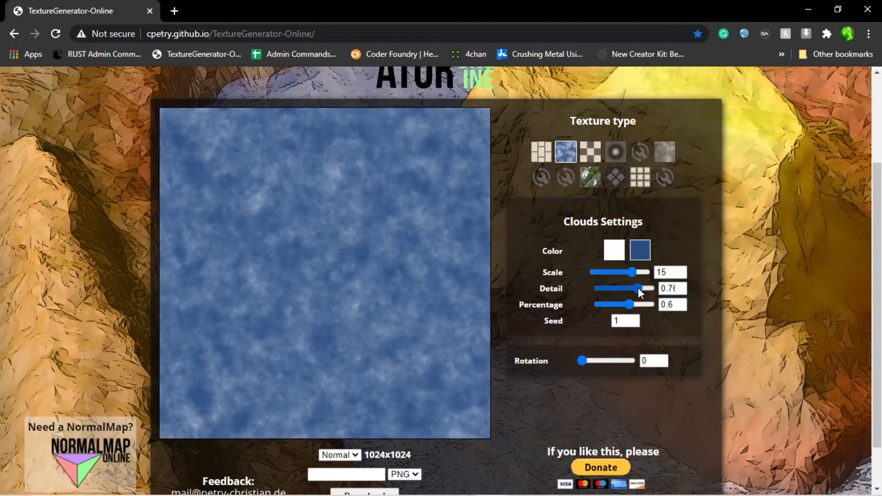
Try the clouds texture with seeds 255 and 999, and clear the seed value.
drag(623, 321, 603, 326)
text(255)
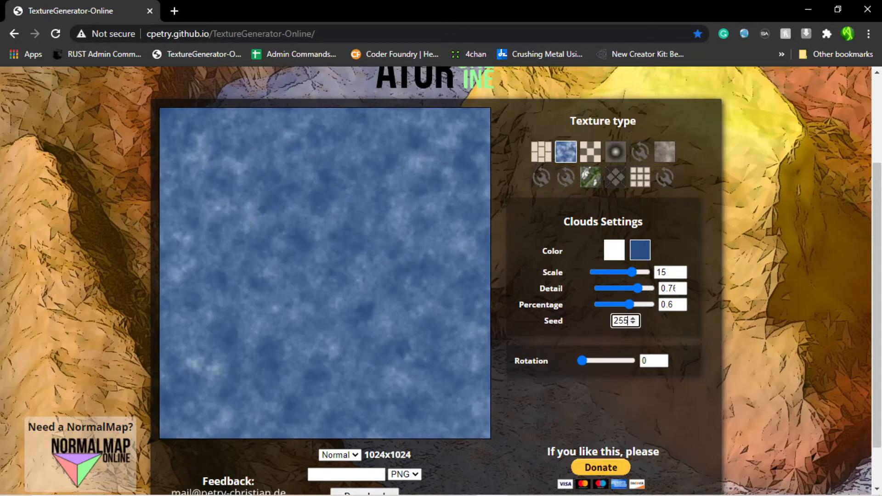
key(BackSpace)
key(BackSpace)
key(BackSpace)
text(999)
key(BackSpace)
text(9)
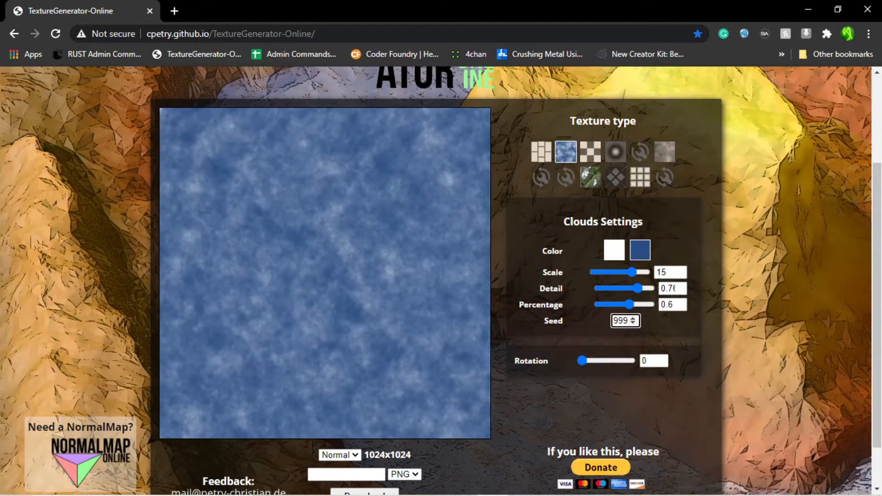
text(999)
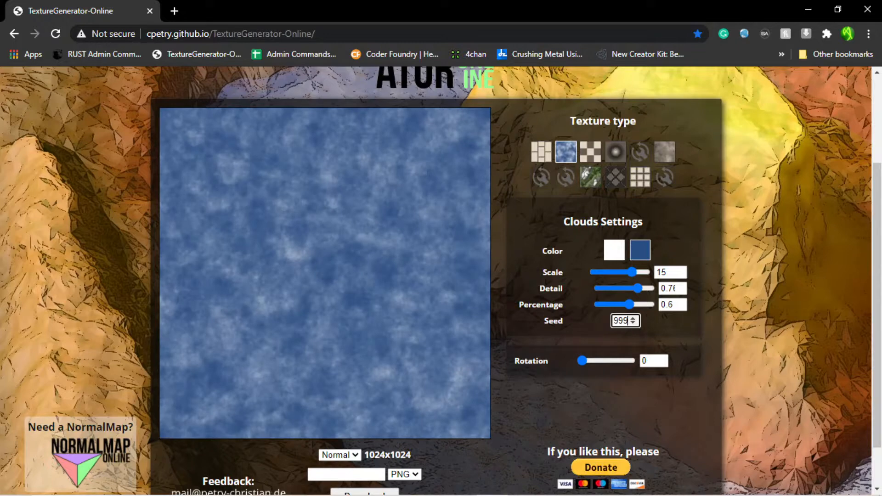
key(BackSpace)
key(BackSpace)
key(BackSpace)
key(BackSpace)
key(BackSpace)
key(BackSpace)
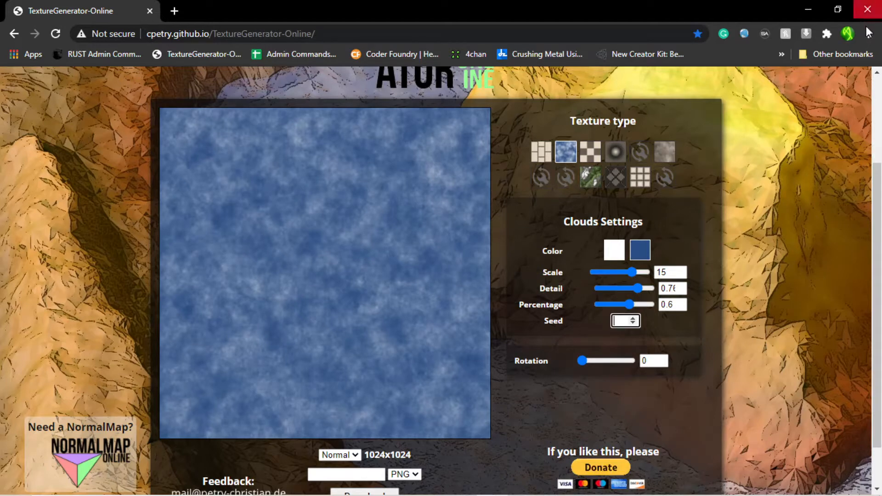
Set the clouds scale to 1, the detail to about 0.38 and the seed to 2.
drag(622, 272, 559, 275)
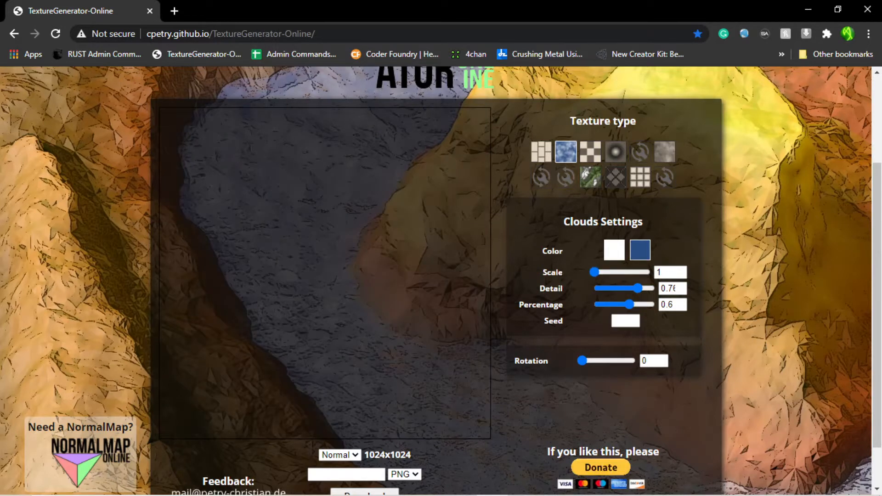
click(618, 289)
click(624, 318)
text(2)
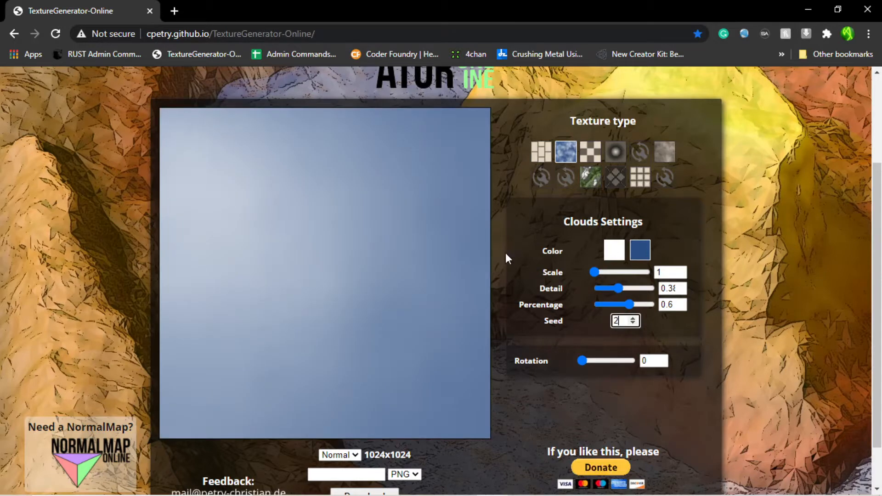
Adjust the clouds texture to scale 3, detail 1 and percentage about 0.34.
drag(598, 272, 628, 272)
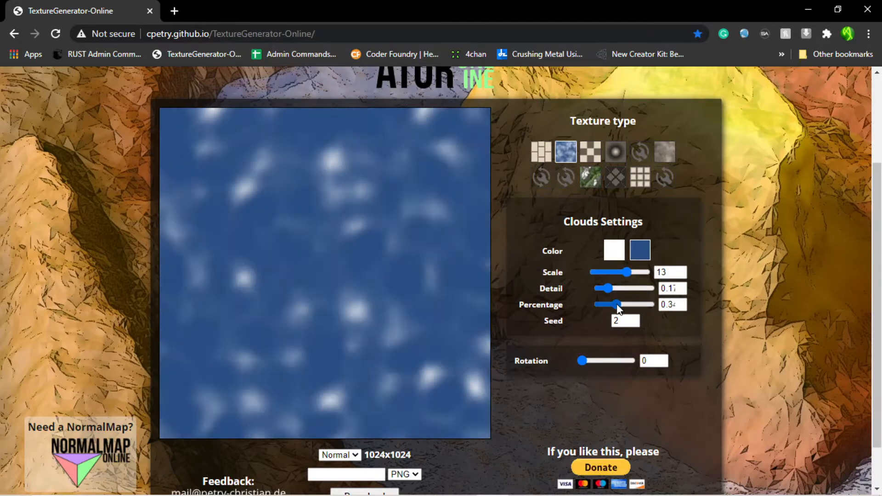
drag(609, 289, 650, 288)
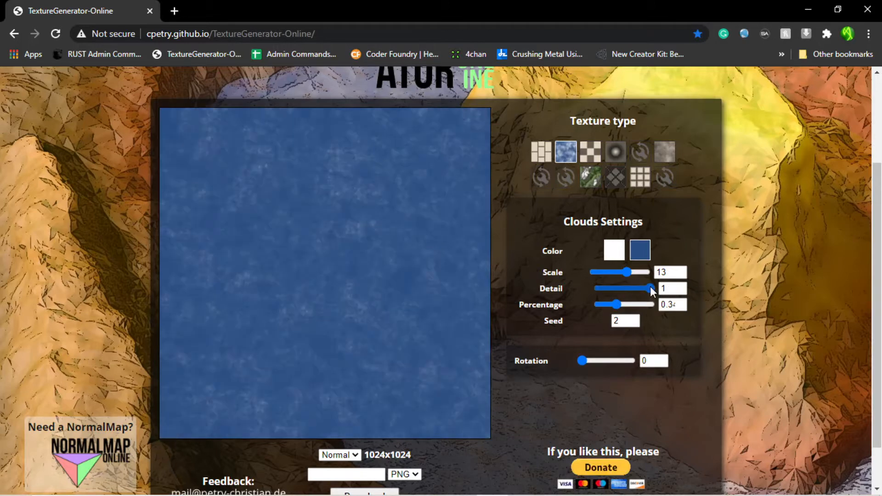
drag(618, 269, 601, 269)
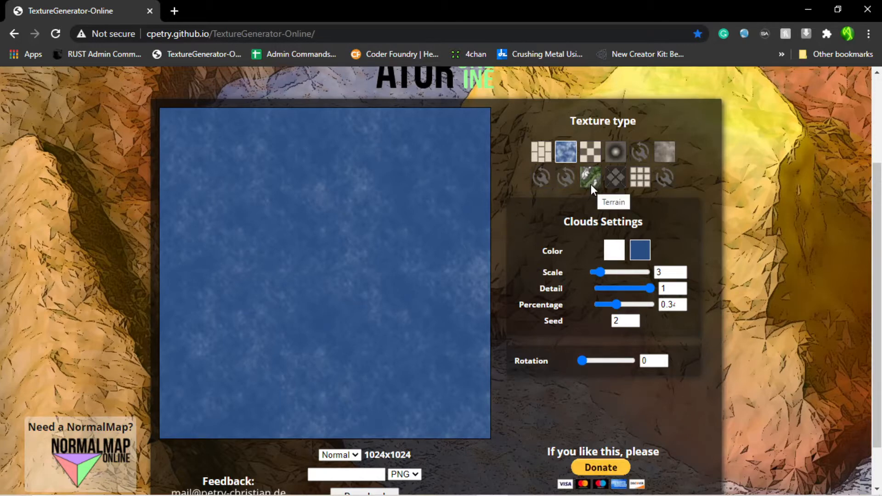
Preview the Perlin Noise texture type and switch to the Terrain texture type.
click(666, 145)
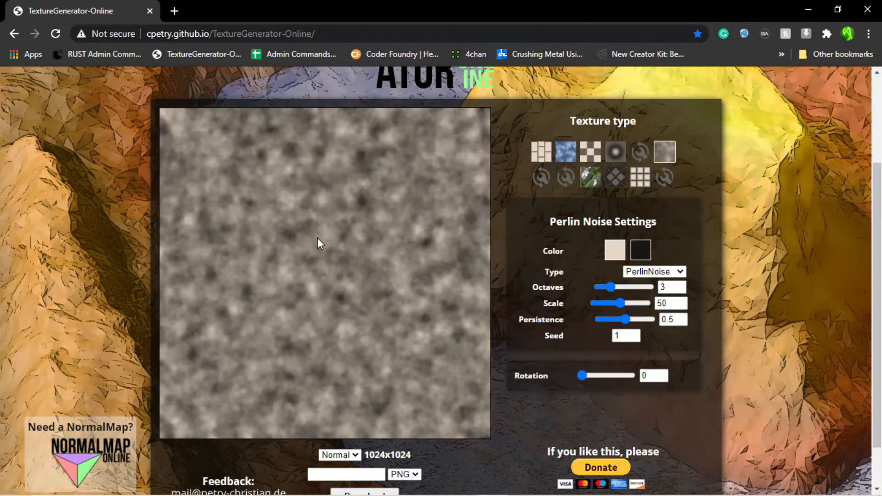
click(585, 183)
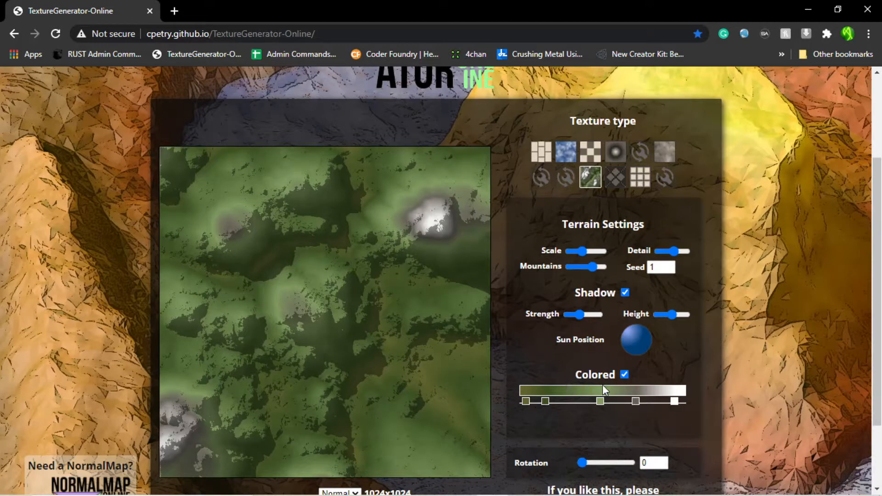
scroll(391, 285, down, 1)
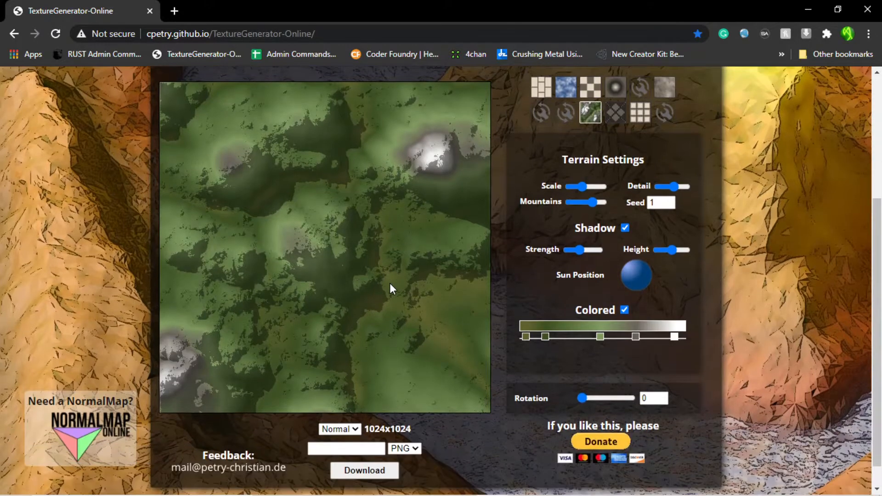
Recolor the first stop of the terrain color gradient to brown 634c2e.
click(526, 337)
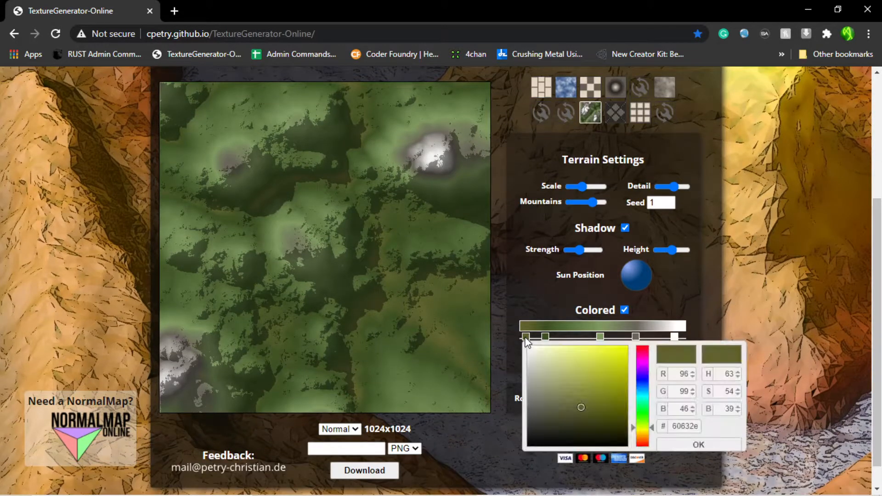
click(641, 383)
drag(641, 384, 643, 436)
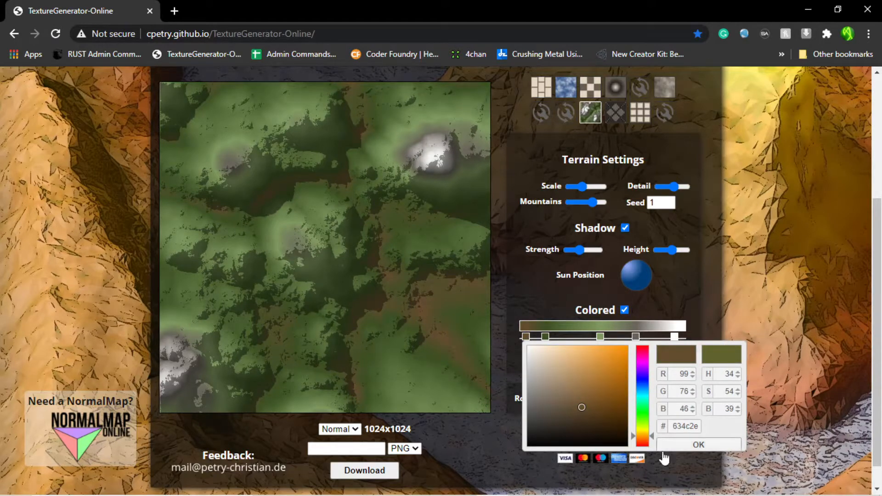
click(663, 444)
Recolor the second terrain gradient stop to dark brown 4f3522 and the third stop to reddish brown 99725f.
click(546, 336)
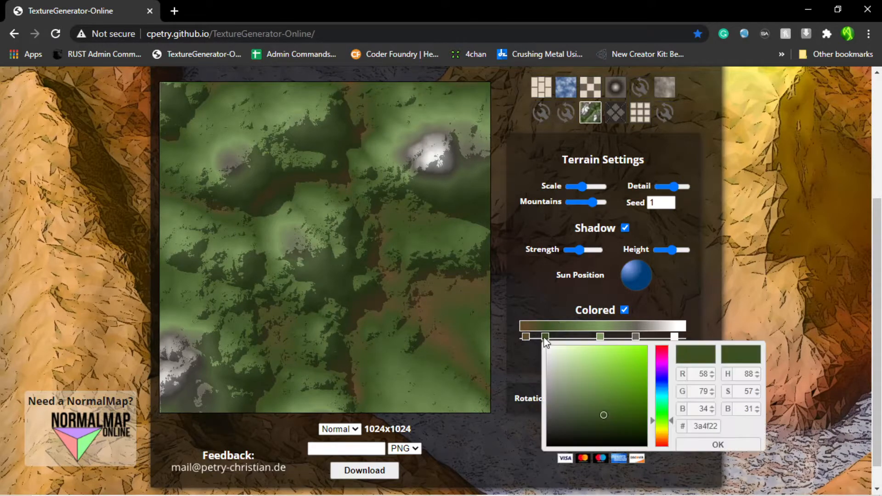
drag(668, 430, 663, 438)
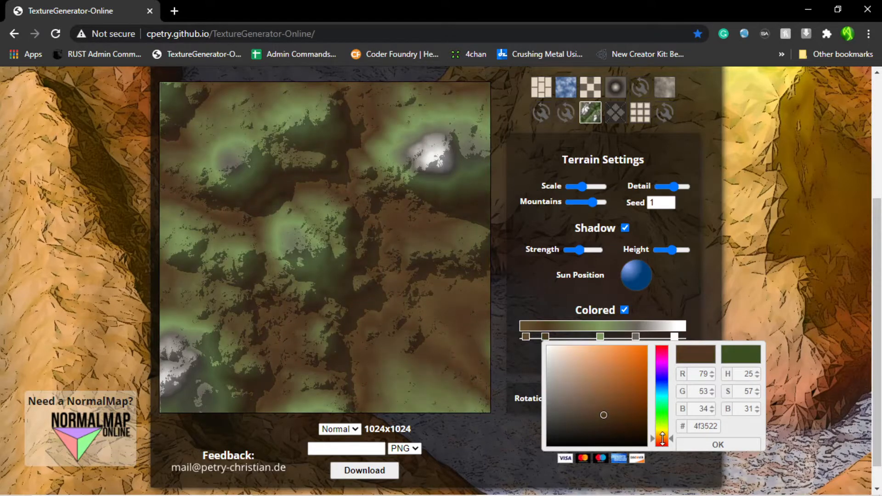
click(694, 445)
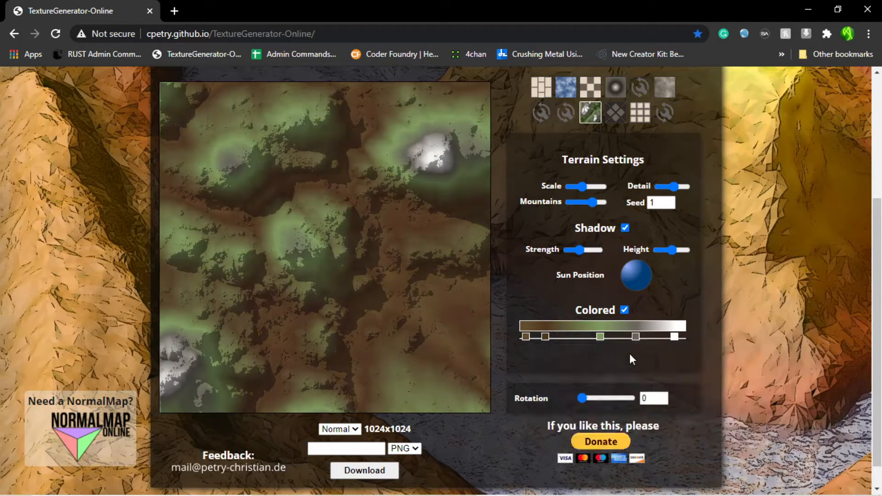
click(600, 335)
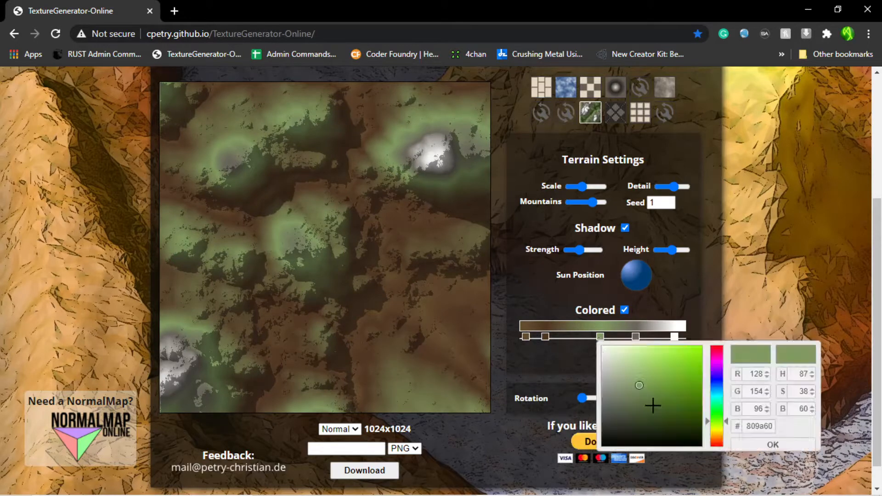
drag(719, 422, 721, 441)
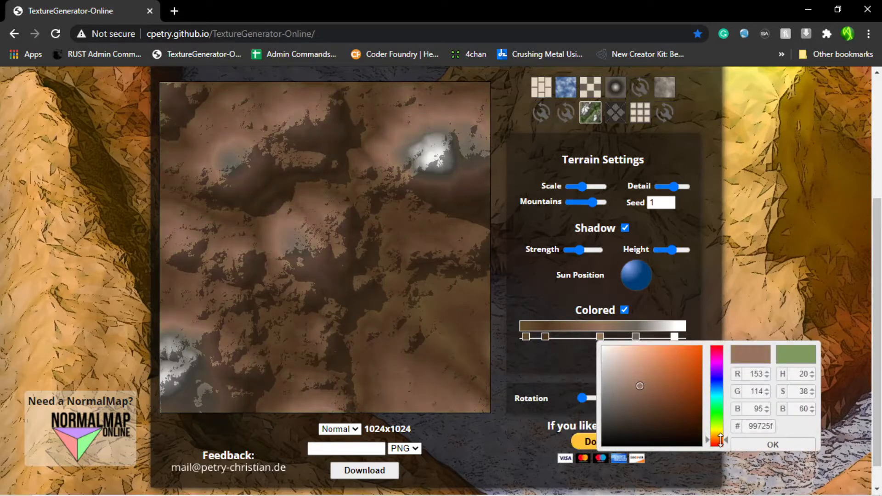
click(752, 444)
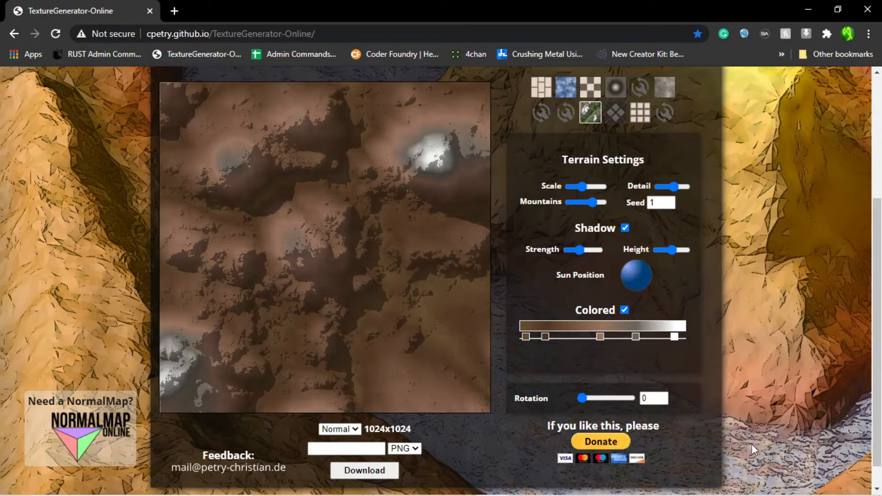
Recolor the last stop of the terrain color gradient to dark brown 54371a.
click(635, 336)
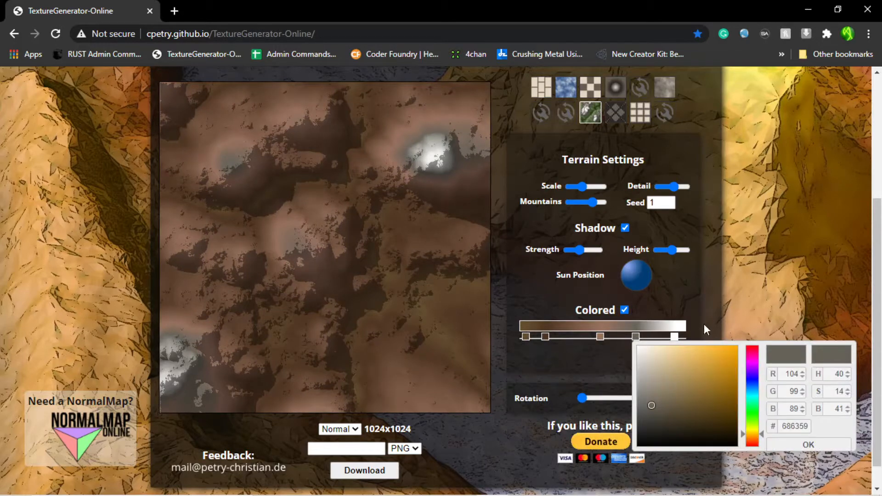
click(696, 308)
click(674, 337)
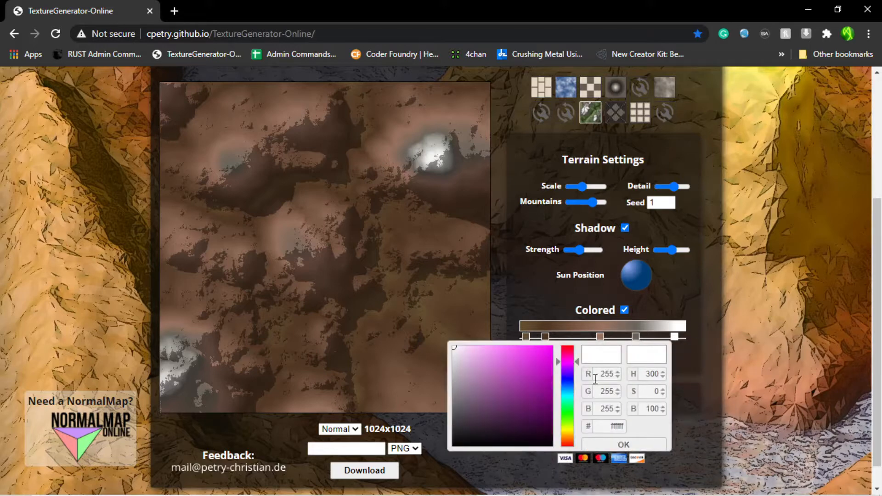
click(574, 421)
drag(575, 422, 572, 437)
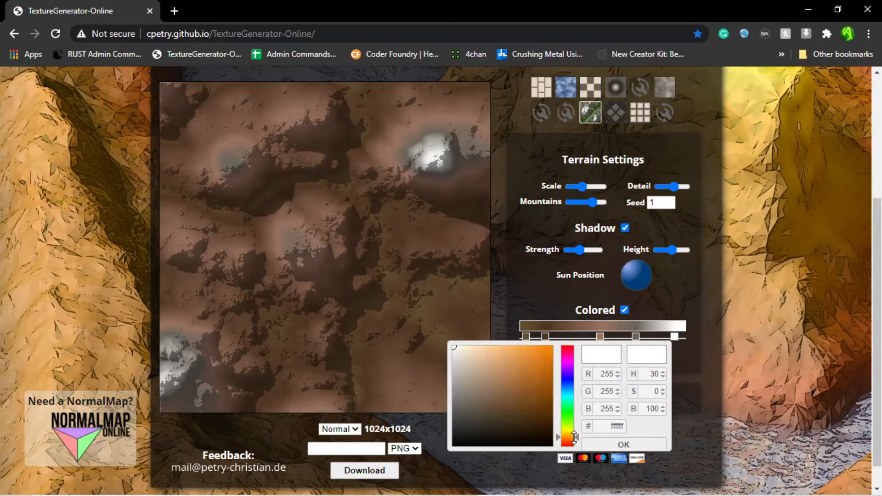
click(519, 398)
drag(520, 398, 522, 412)
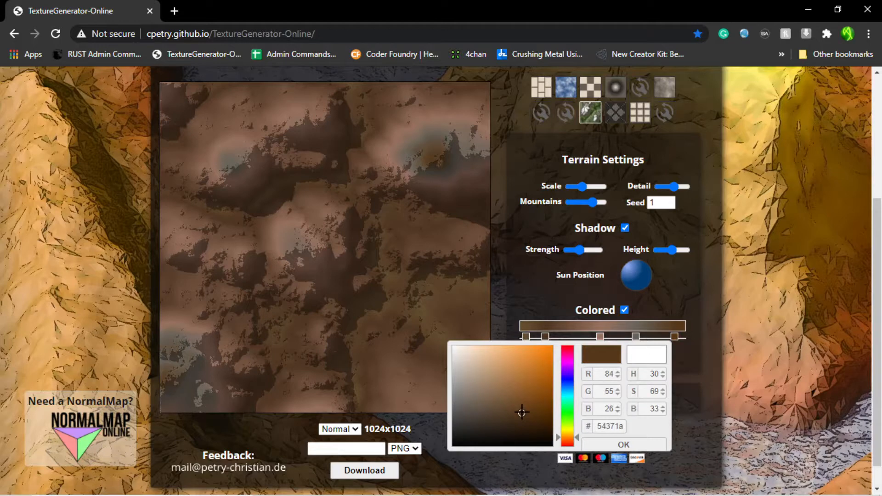
click(600, 444)
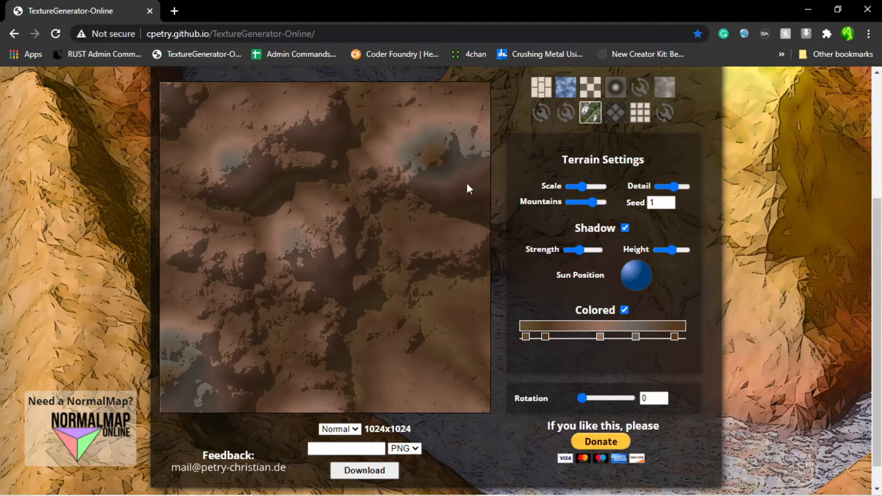
Recolor the fourth terrain gradient stop to near-black 24221e.
click(636, 336)
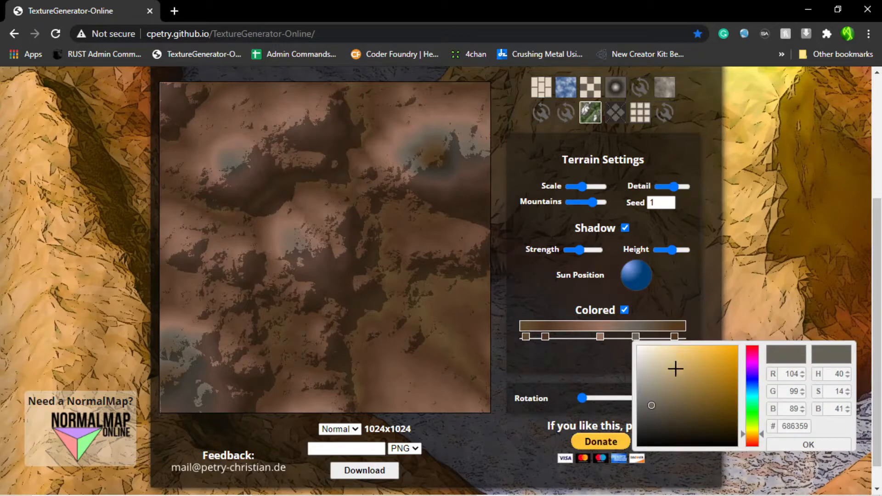
click(706, 382)
mouse_move(707, 385)
mouse_down()
mouse_move(700, 405)
mouse_move(671, 410)
mouse_move(652, 433)
mouse_up()
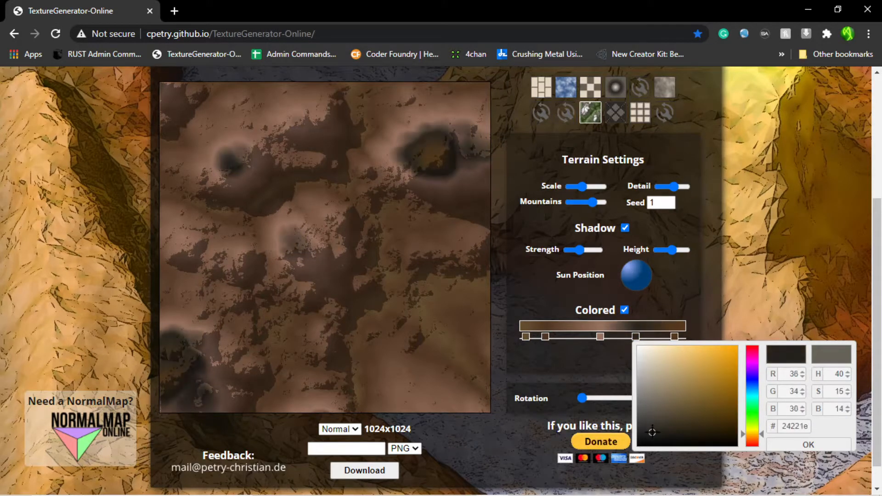
click(773, 441)
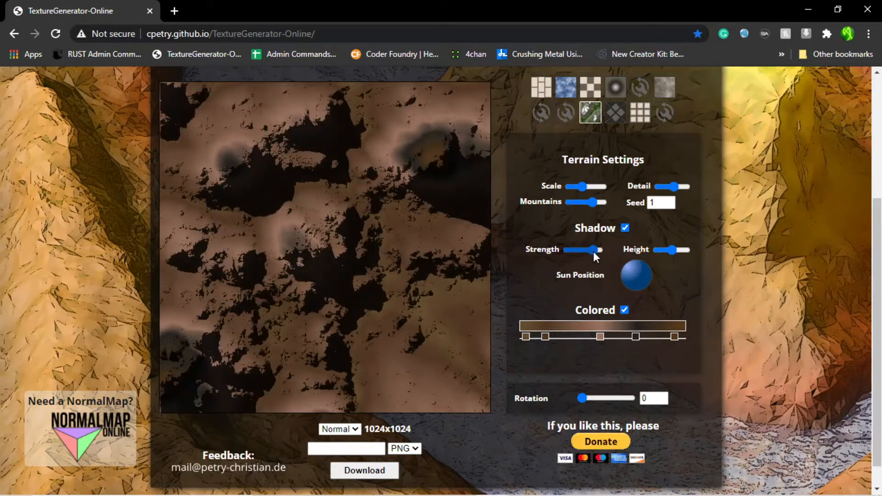
Reduce the terrain's shadow strength and mountains to minimum, and lower its shadow height, scale and detail.
drag(593, 251, 566, 251)
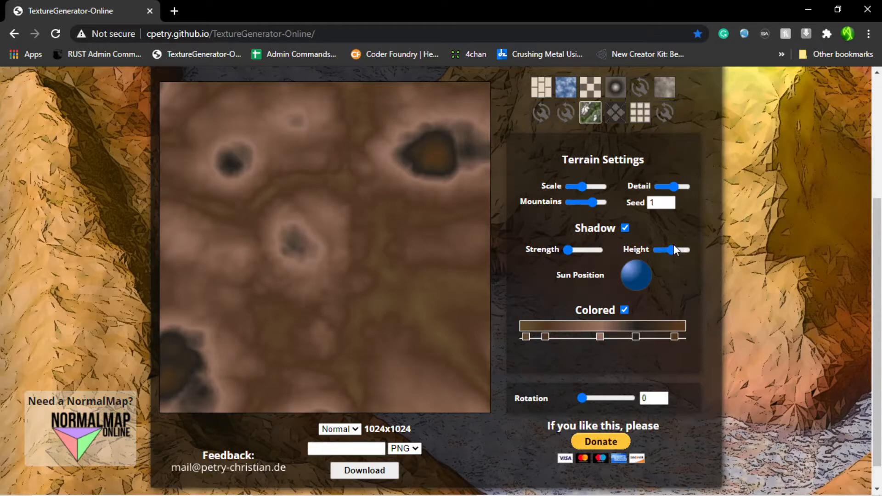
drag(665, 250, 657, 250)
drag(584, 185, 579, 185)
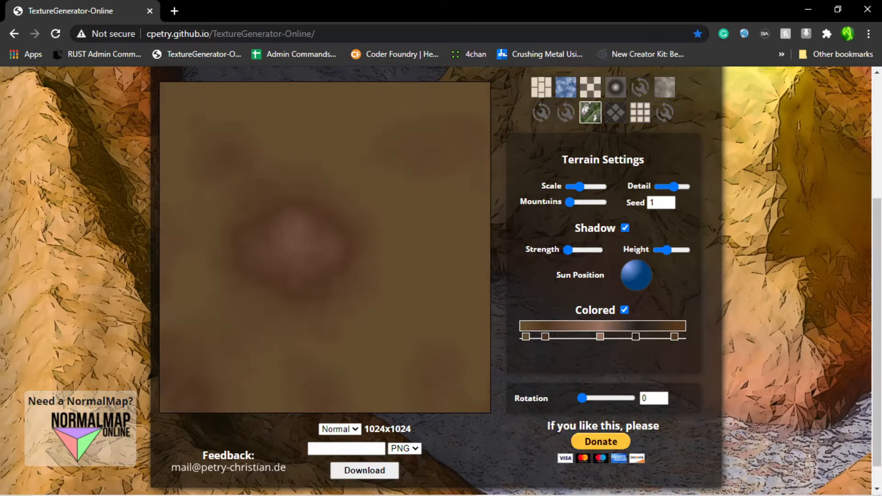
click(666, 187)
Try medium and higher shadow strengths on the terrain texture.
click(582, 249)
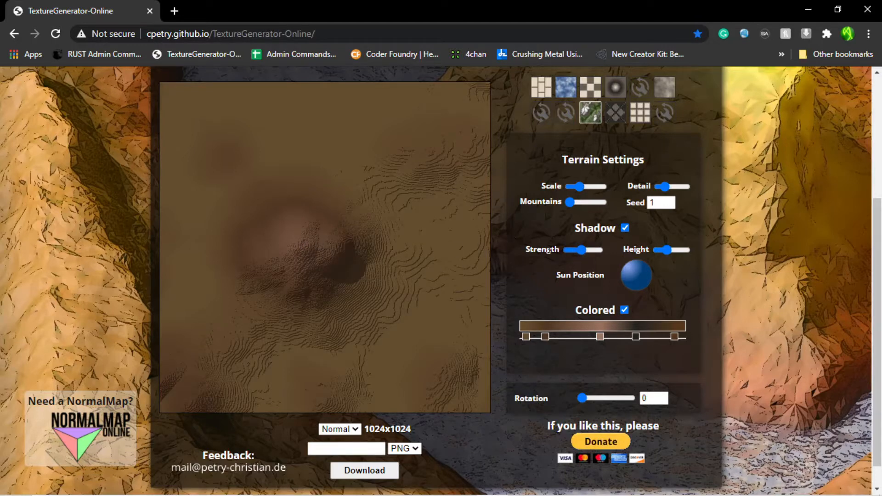
drag(586, 250, 590, 250)
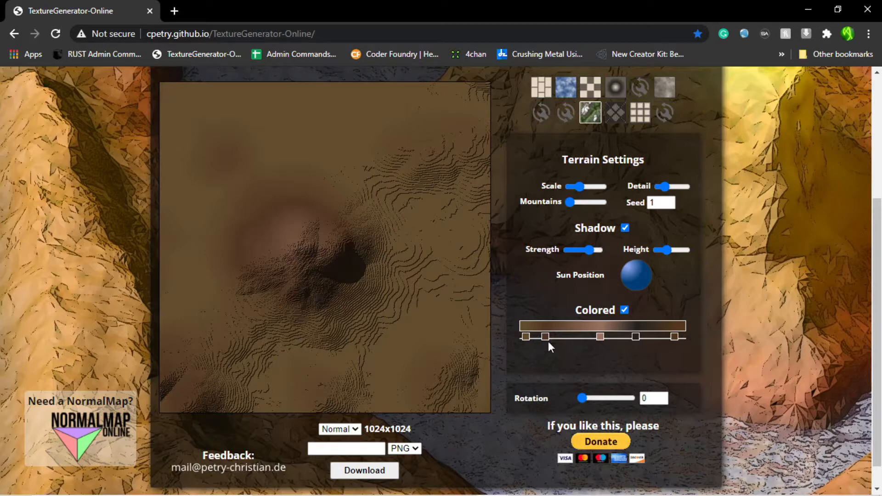
click(570, 252)
click(582, 249)
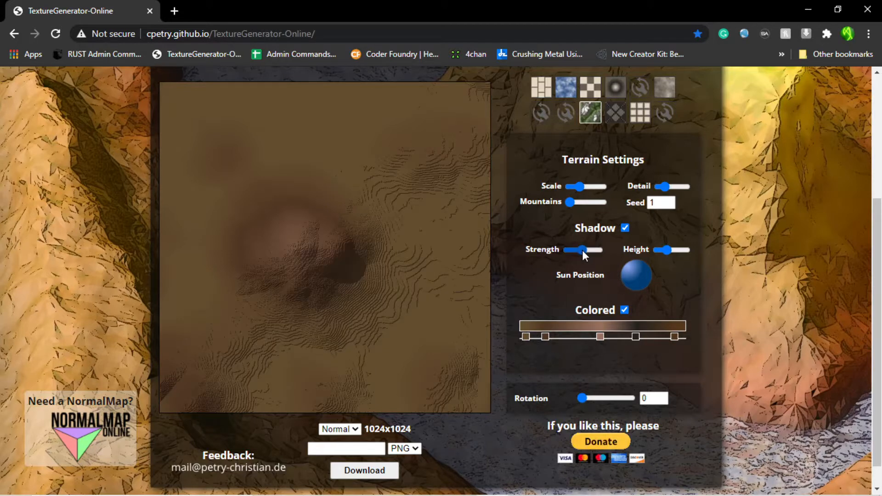
Set the terrain's mountains to about mid-range, its shadow strength to minimum and its detail to maximum.
click(581, 204)
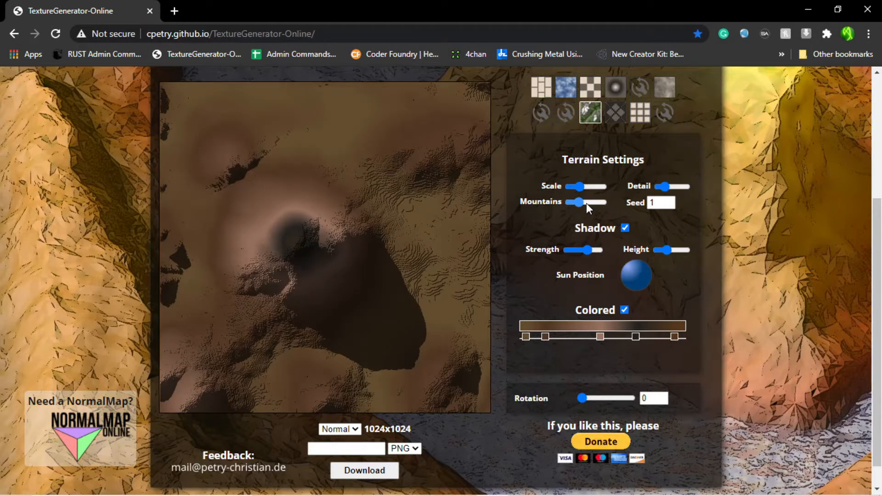
click(586, 203)
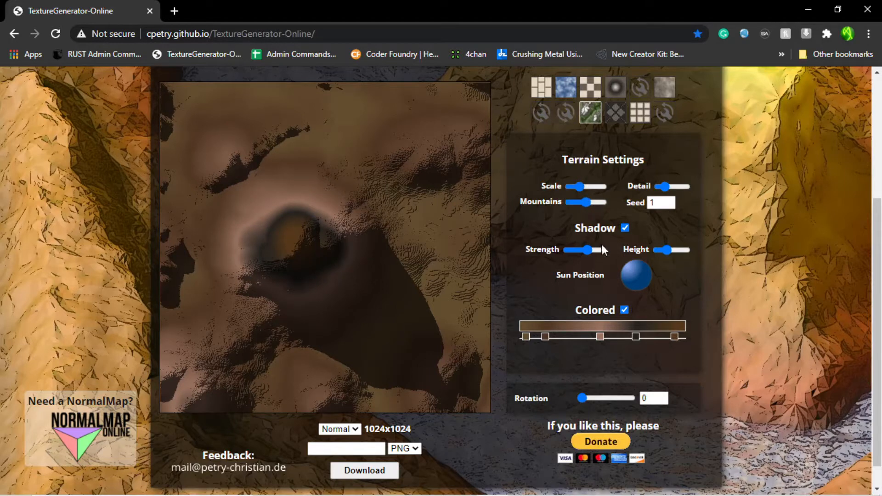
click(572, 250)
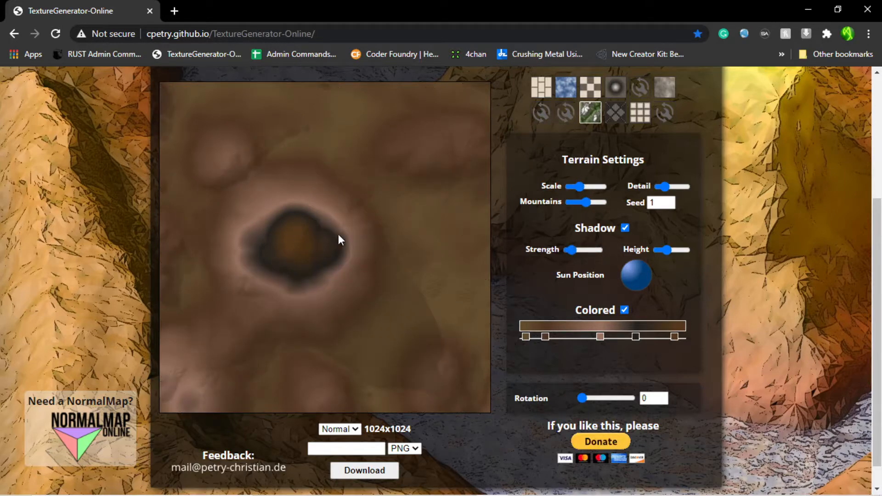
drag(572, 250, 568, 250)
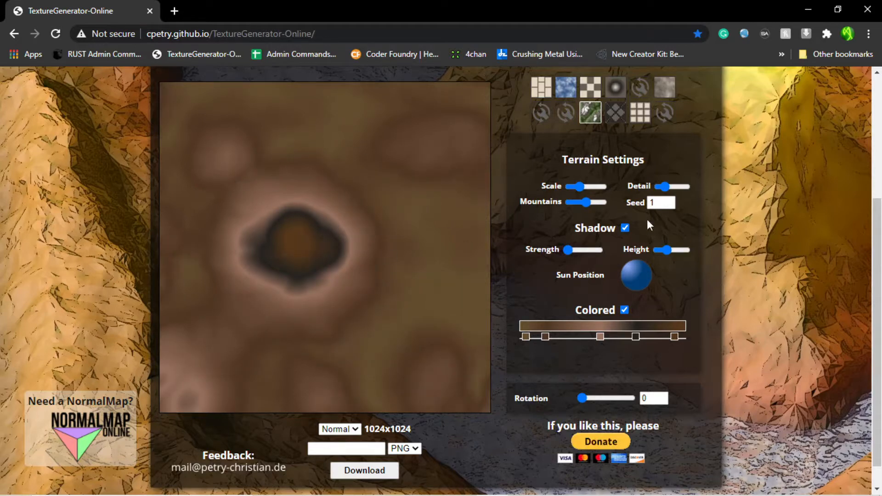
click(674, 186)
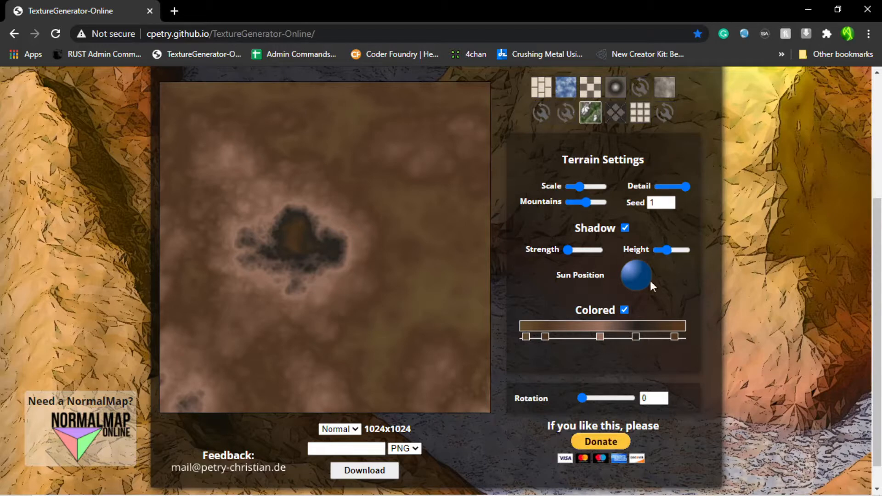
Switch to the Brick texture type and set both the gradient size and the grout size to 2.
click(540, 90)
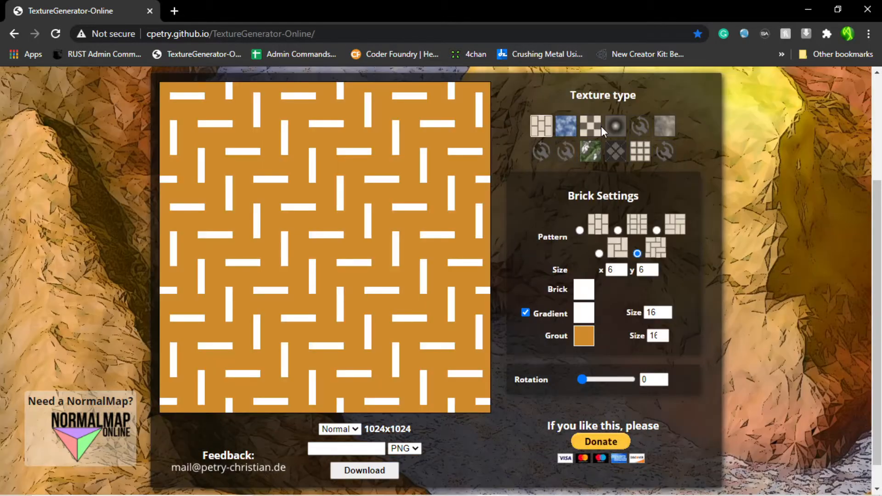
drag(657, 312, 620, 311)
text(2)
click(655, 335)
key(BackSpace)
key(BackSpace)
text(2)
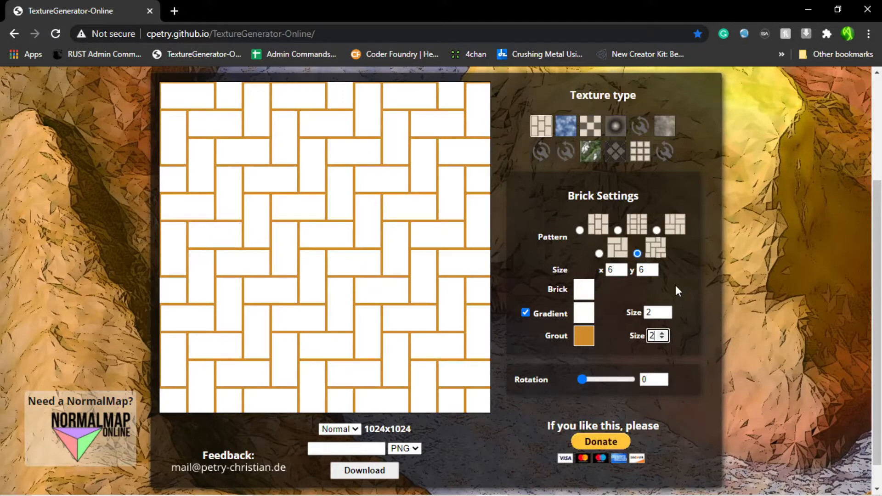
Choose the first, staggered brick pattern after previewing the second one, and rotate the texture by 90.
click(580, 230)
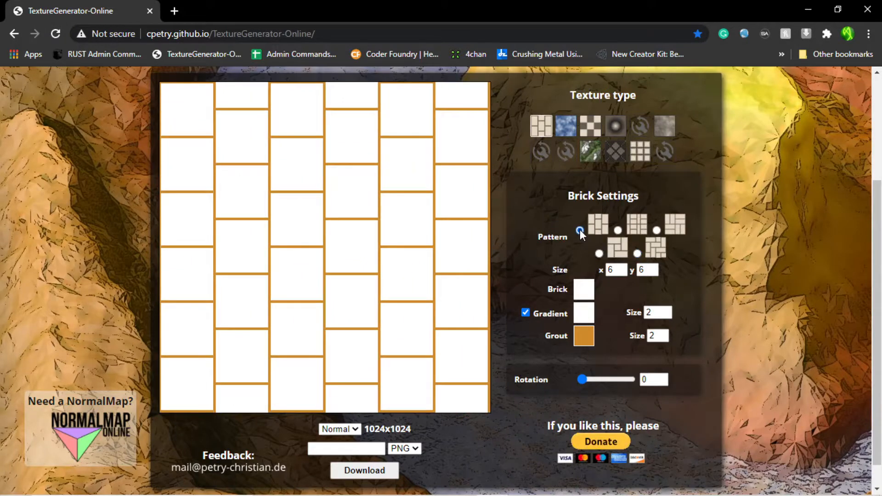
click(620, 230)
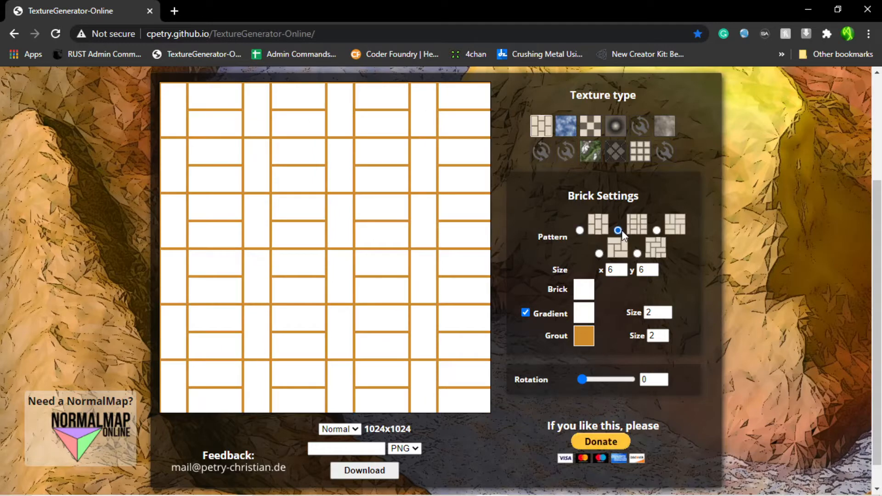
click(583, 233)
double_click(643, 380)
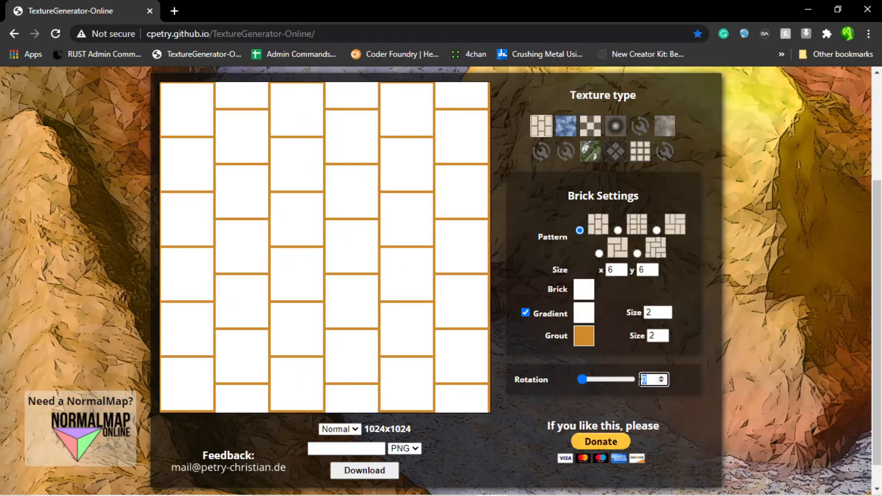
text(90)
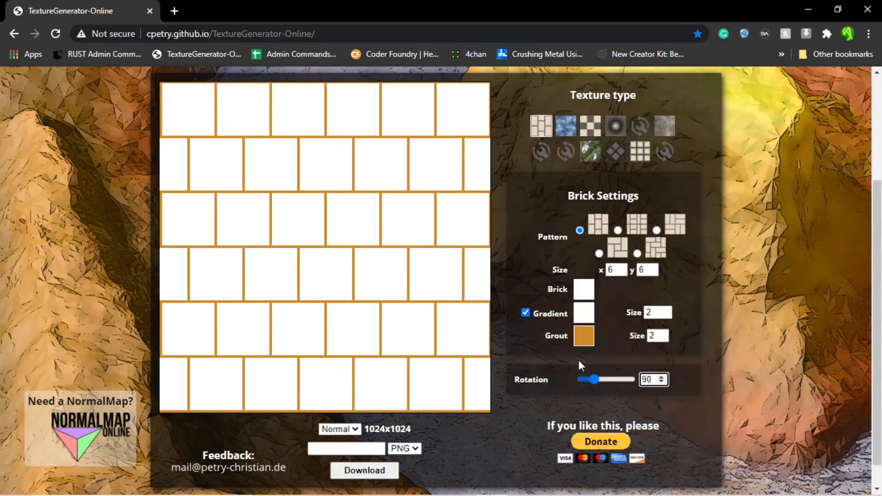
Set the brick pattern's x size to 12.
double_click(615, 270)
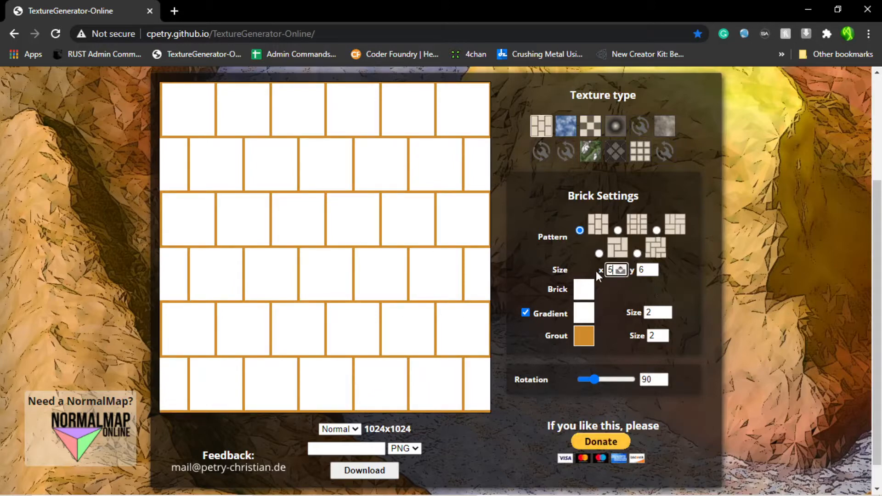
text(3)
click(622, 268)
click(621, 268)
click(621, 268)
click(622, 267)
click(622, 268)
click(621, 268)
click(622, 268)
click(622, 268)
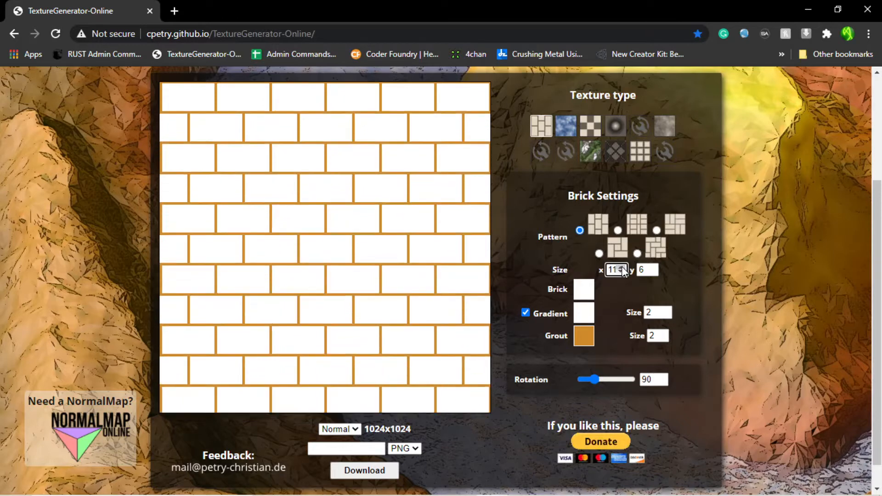
click(622, 268)
Set the brick color to red ff0000.
click(583, 289)
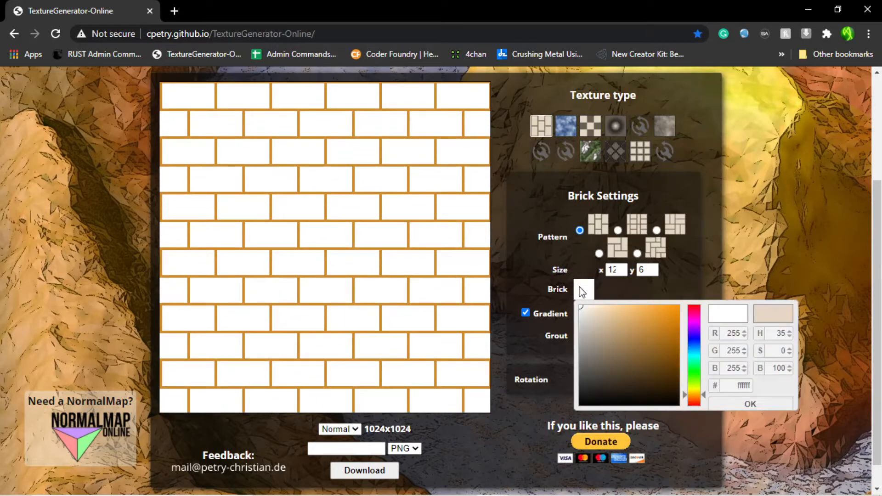
drag(621, 327, 701, 283)
click(692, 304)
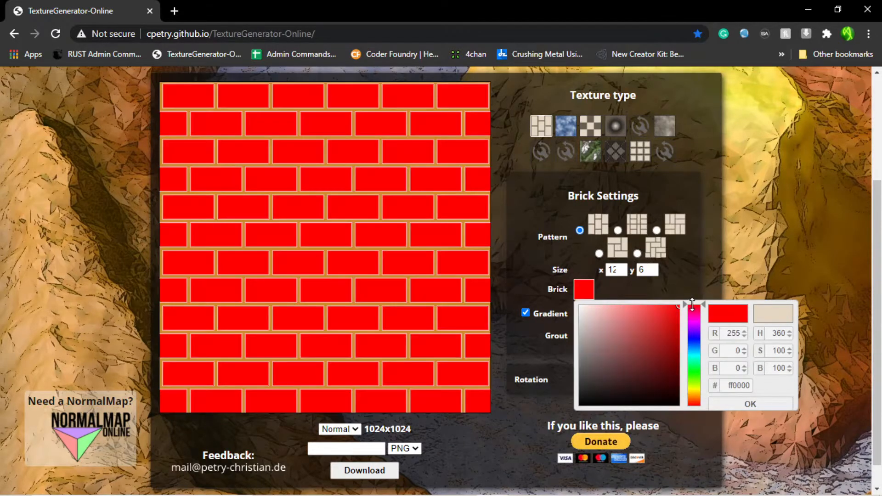
click(731, 401)
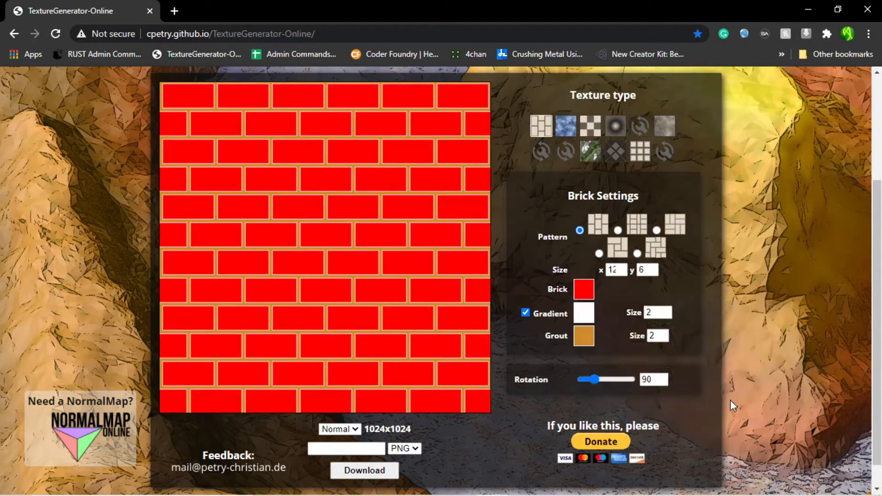
Set the brick gradient color to dark gray 4a4846.
click(590, 316)
click(759, 334)
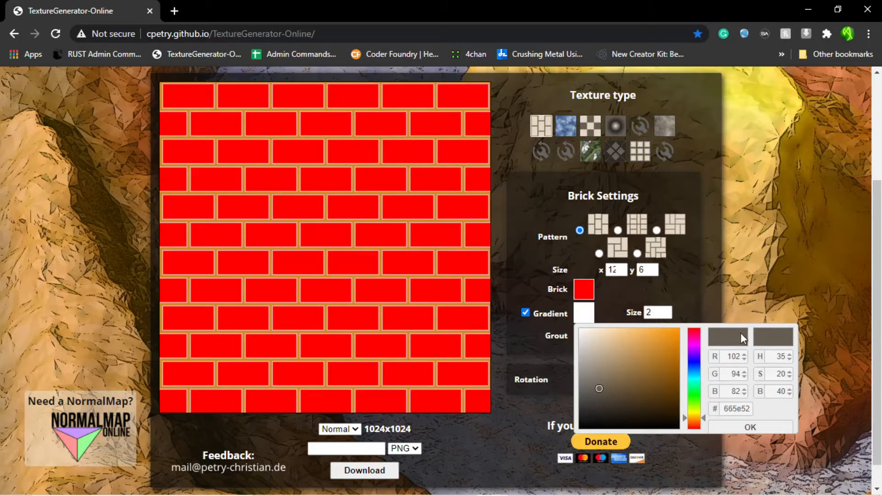
click(745, 430)
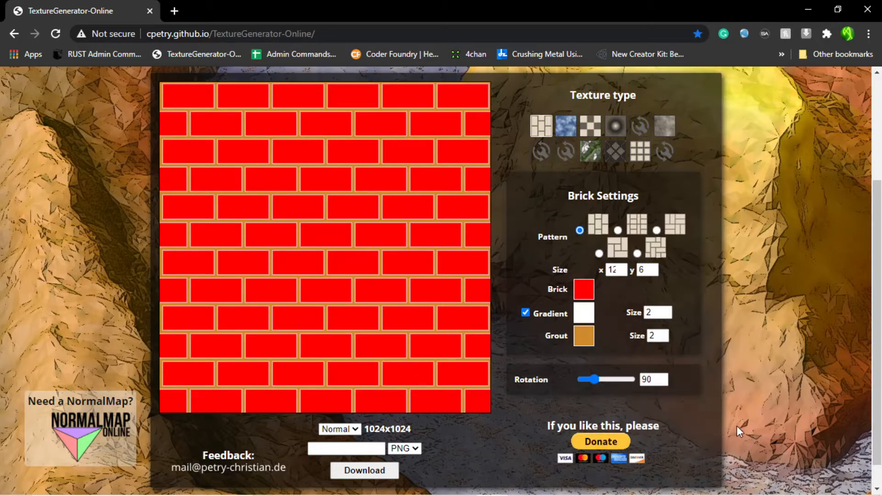
click(594, 313)
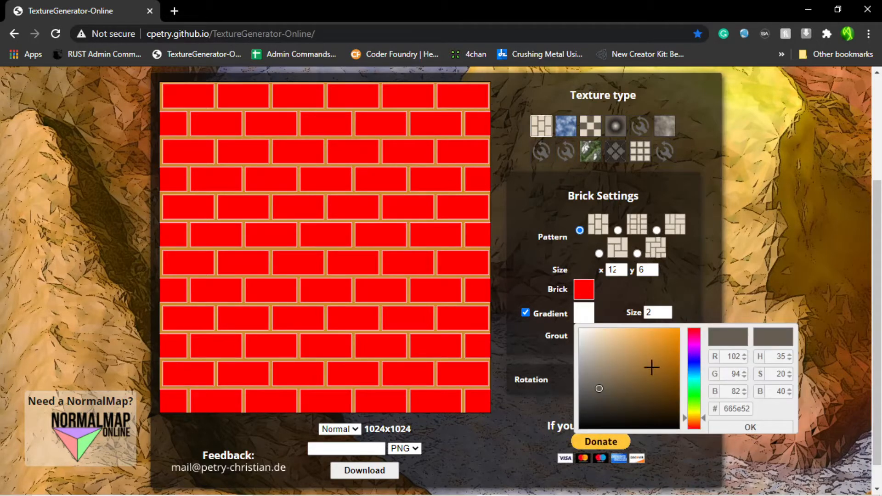
drag(607, 370, 585, 400)
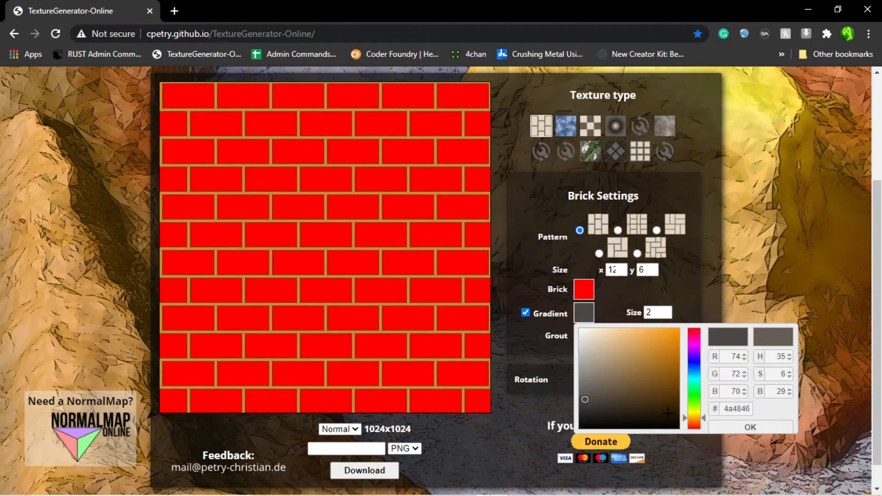
click(720, 431)
Set the brick pattern's grout color to light gray c2c0be.
click(577, 341)
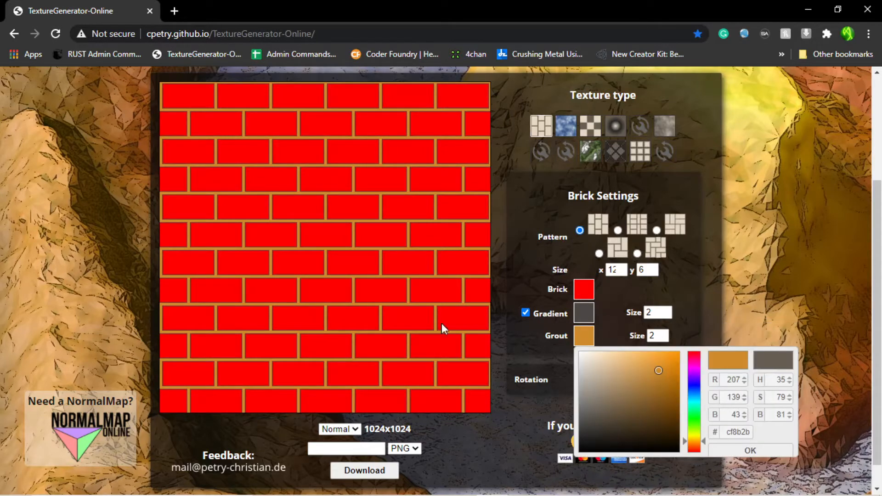
drag(649, 366, 582, 376)
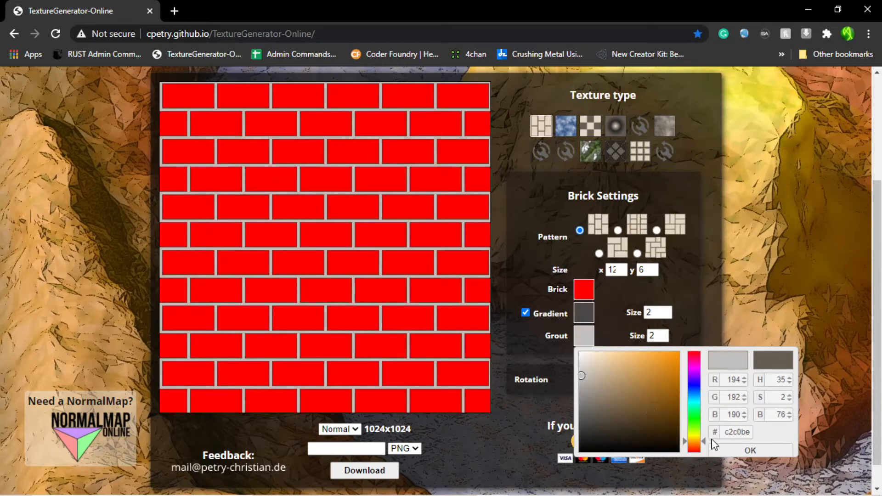
click(733, 453)
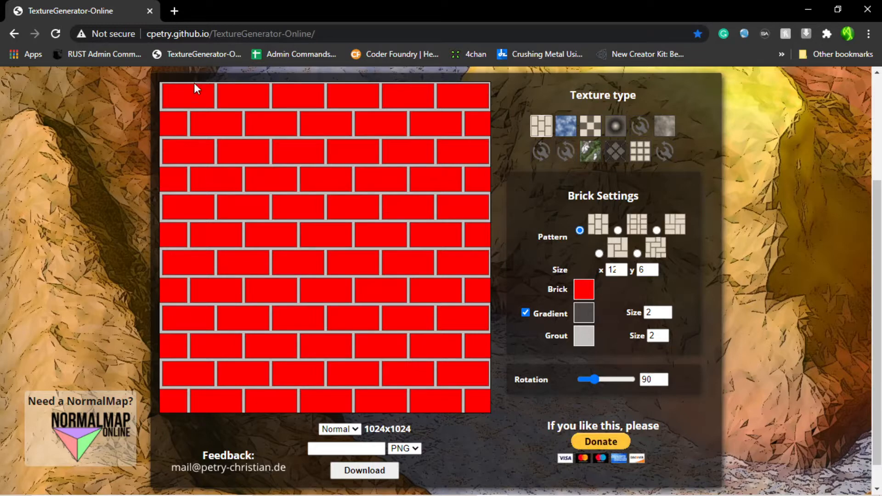
Try a brick y size of 7 and return it to 6.
click(654, 267)
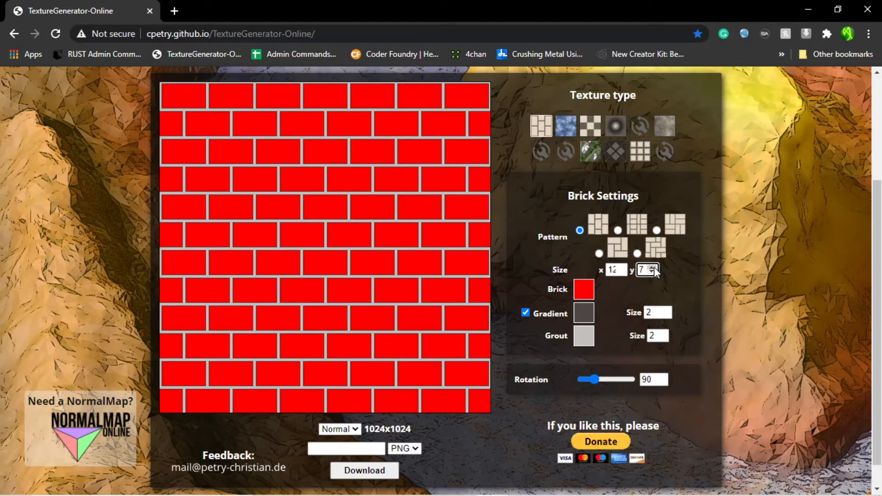
click(654, 272)
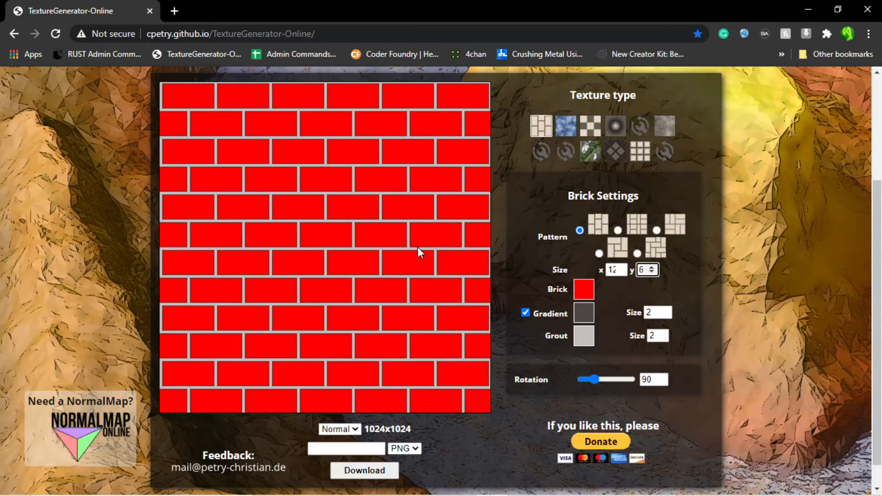
Switch the texture type to Terrain, increase the terrain scale and set the seed to 25.
click(594, 154)
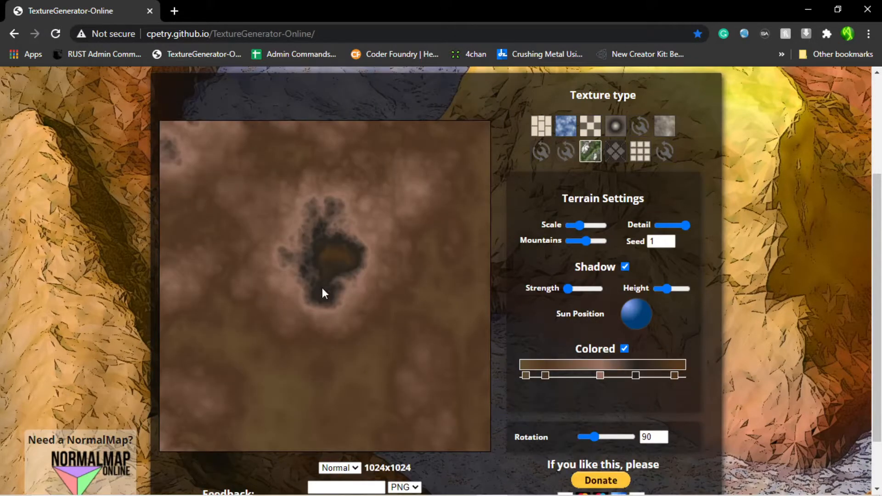
click(573, 226)
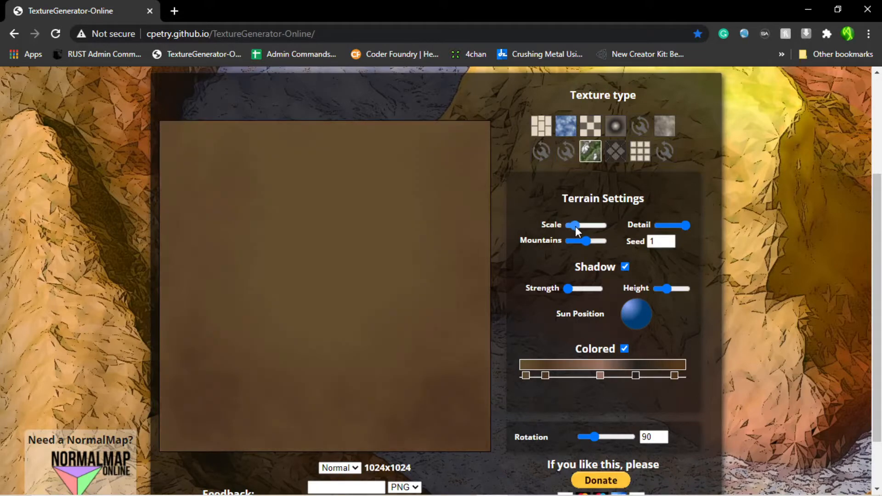
drag(581, 226, 592, 226)
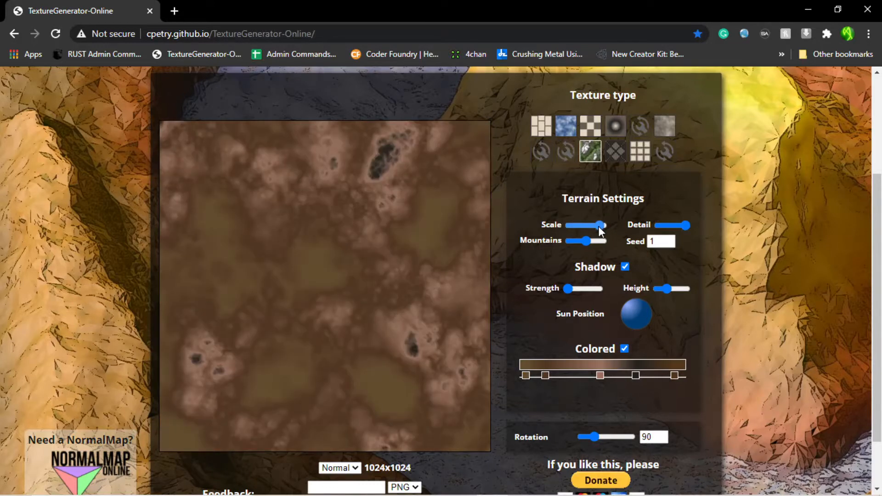
double_click(663, 242)
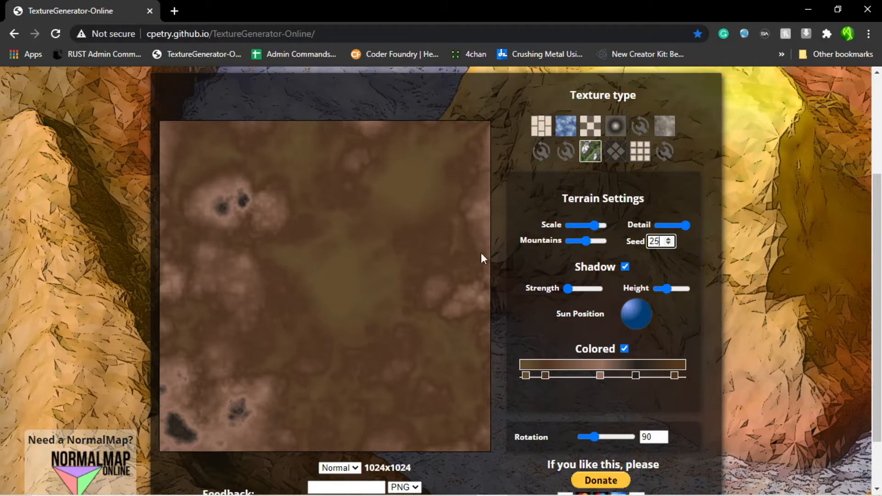
Name the terrain texture Rustish and download it as a PNG.
scroll(371, 376, down, 2)
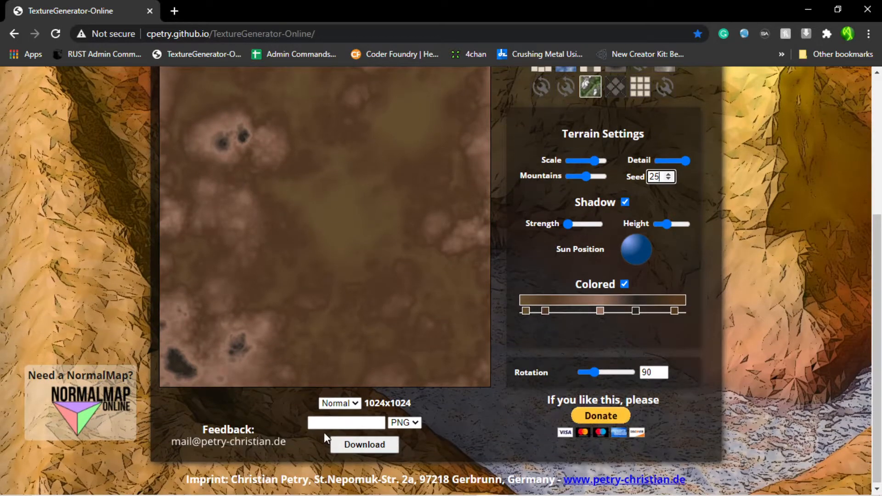
click(338, 422)
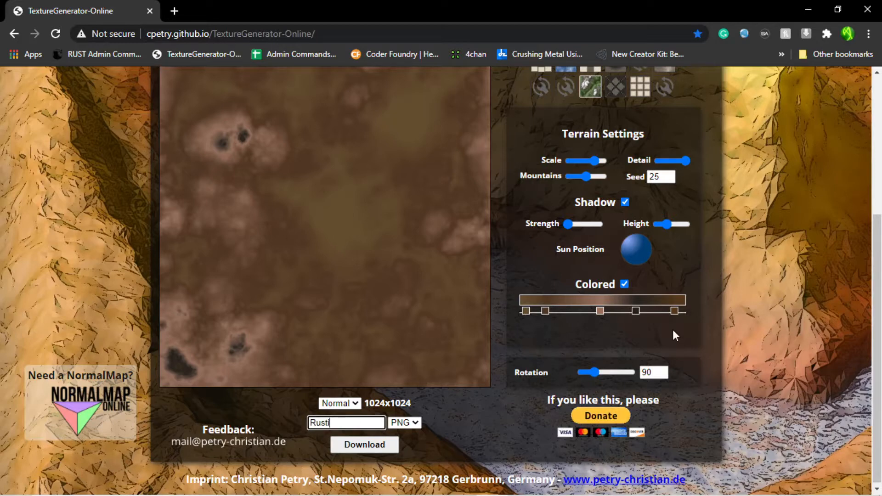
click(353, 442)
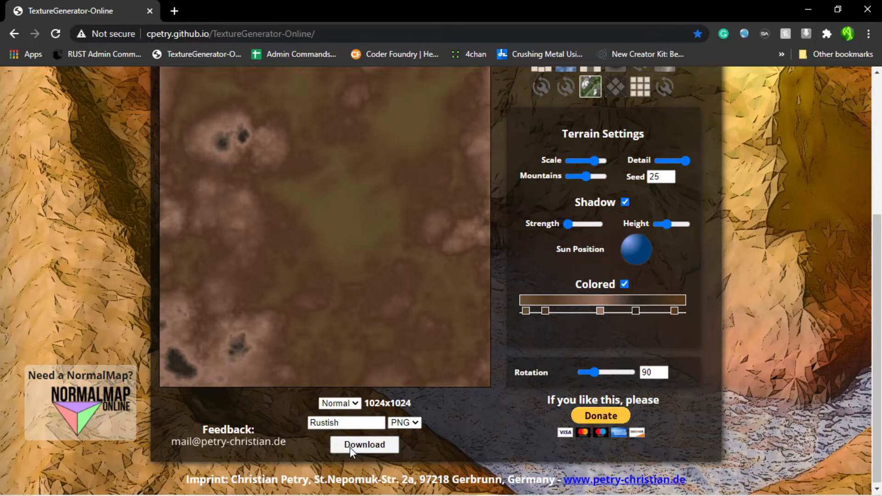
click(350, 446)
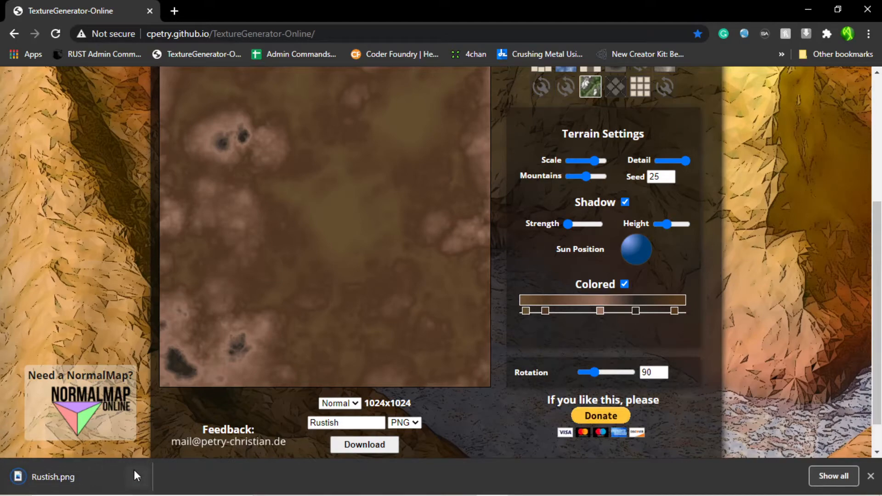
Show the downloaded Rustish.png in its folder and move it to the desktop.
click(137, 473)
click(158, 432)
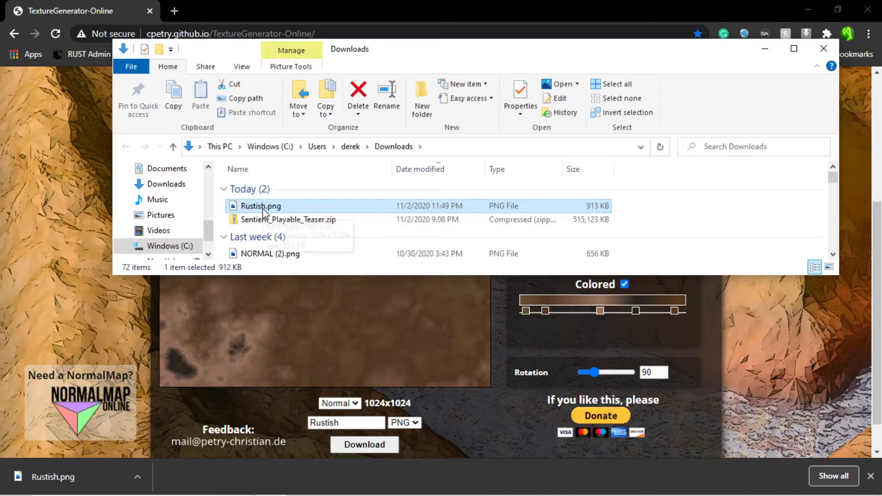
drag(373, 2, 658, 99)
drag(271, 206, 247, 23)
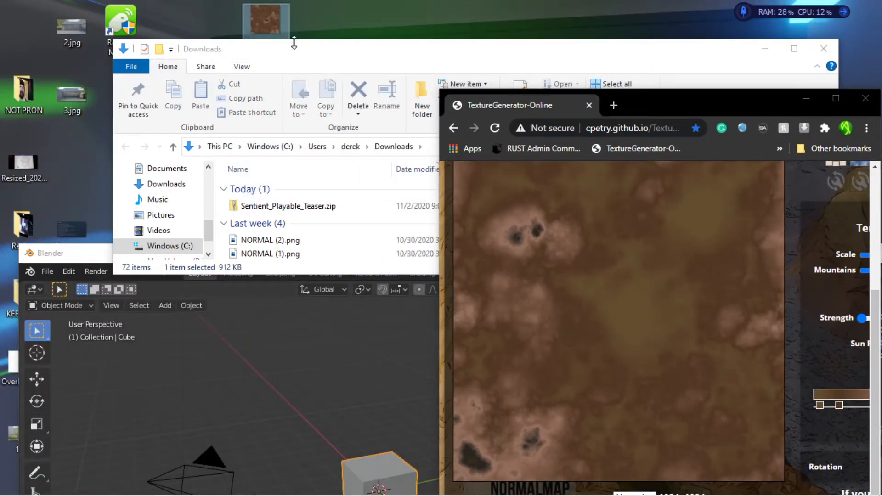
drag(301, 49, 246, 70)
Return to the maximized browser window and switch the texture type back to Brick.
click(504, 335)
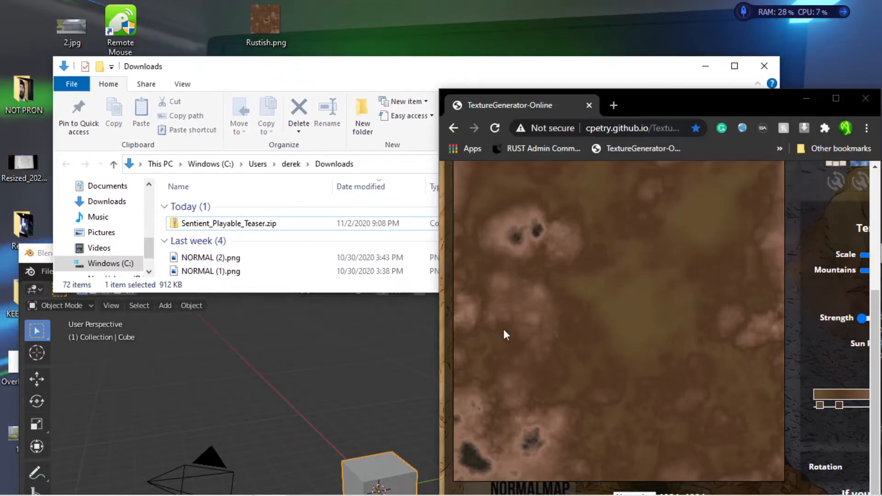
drag(639, 105, 339, 61)
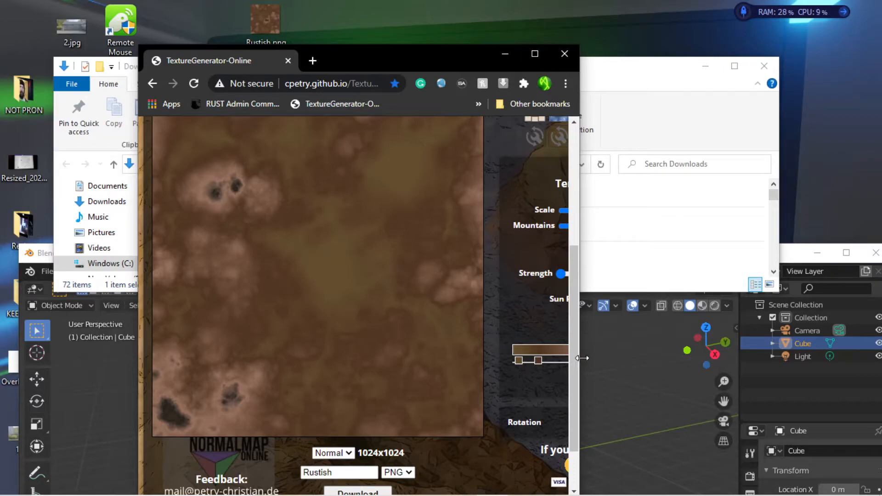
click(533, 51)
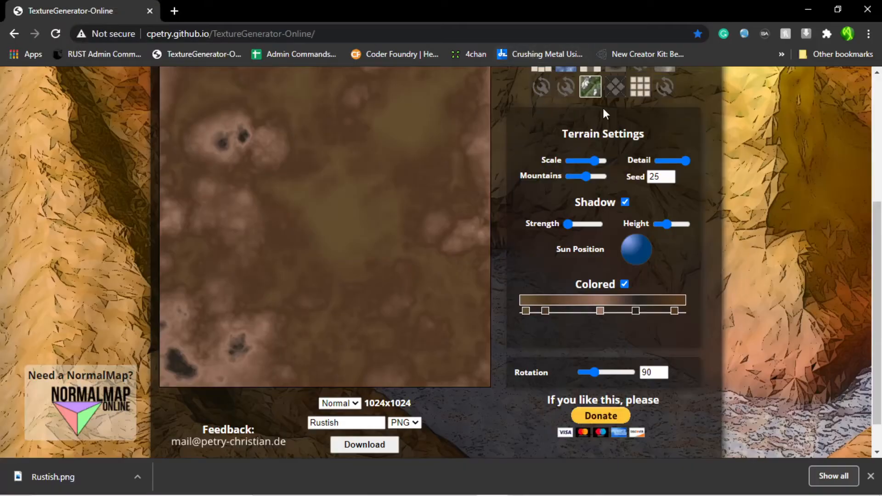
scroll(538, 136, up, 5)
scroll(545, 266, down, 1)
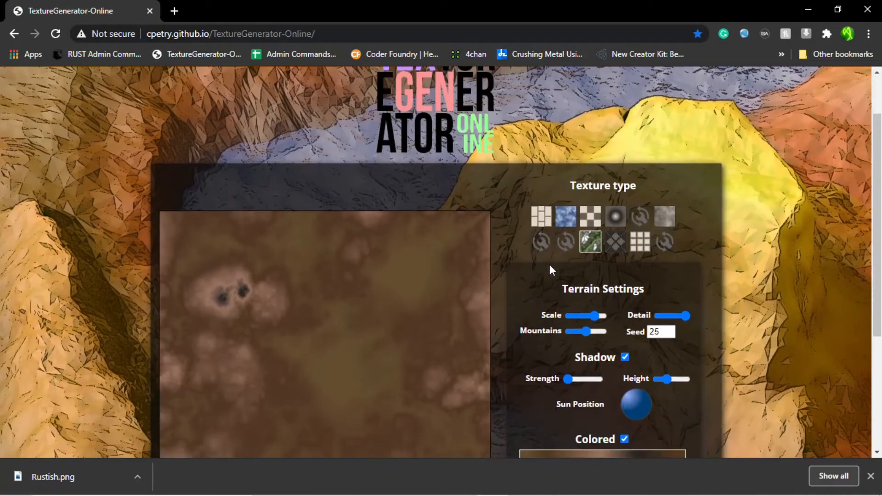
click(542, 217)
Name the brick texture brick and download it as a PNG.
scroll(483, 248, down, 3)
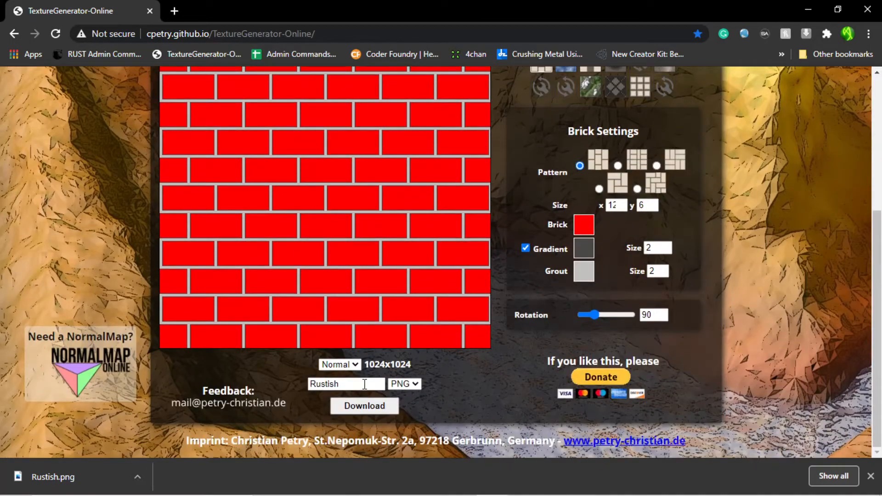
double_click(363, 385)
text(brick)
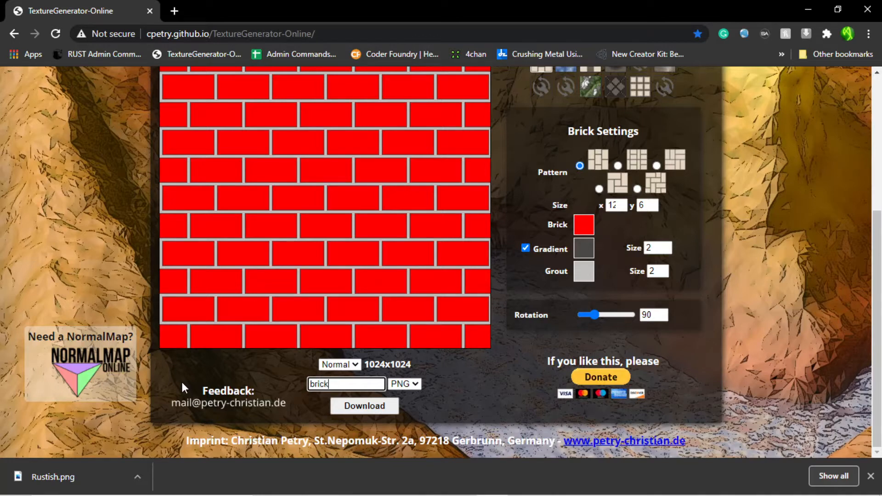
click(334, 408)
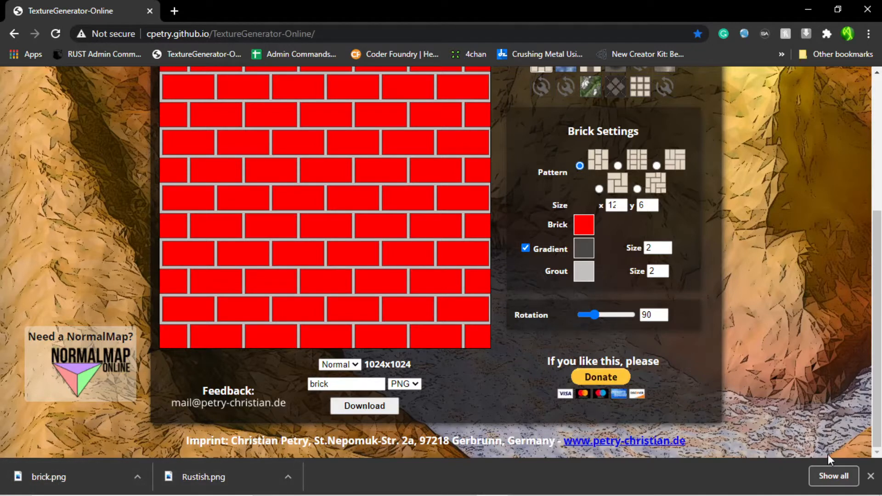
Show brick.png in its folder from the browser's download list and move it to the desktop.
click(823, 473)
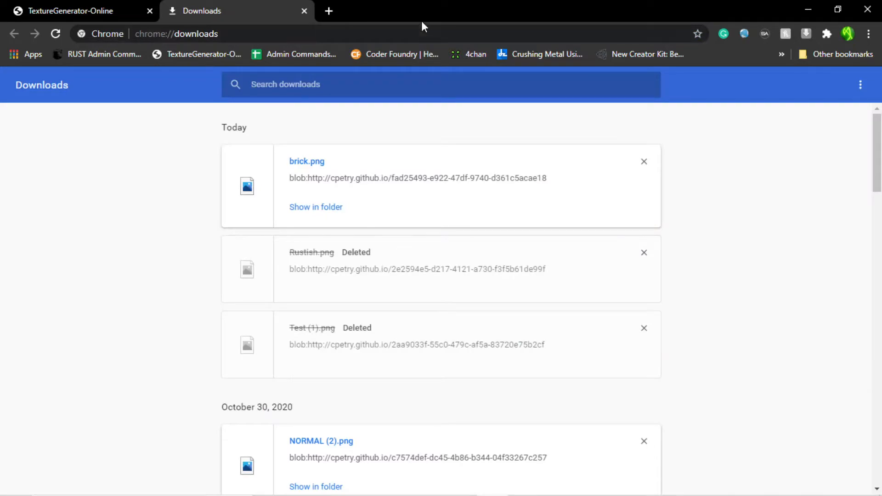
click(333, 207)
drag(393, 15, 606, 119)
click(360, 74)
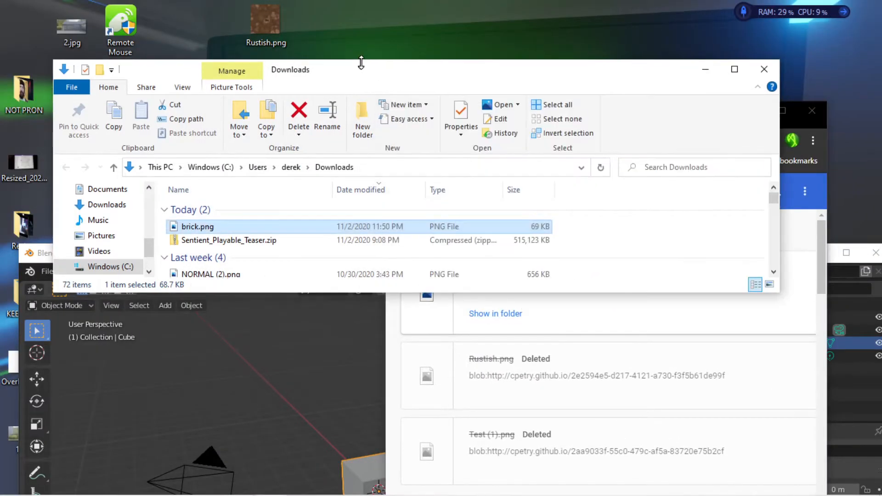
drag(236, 227, 345, 46)
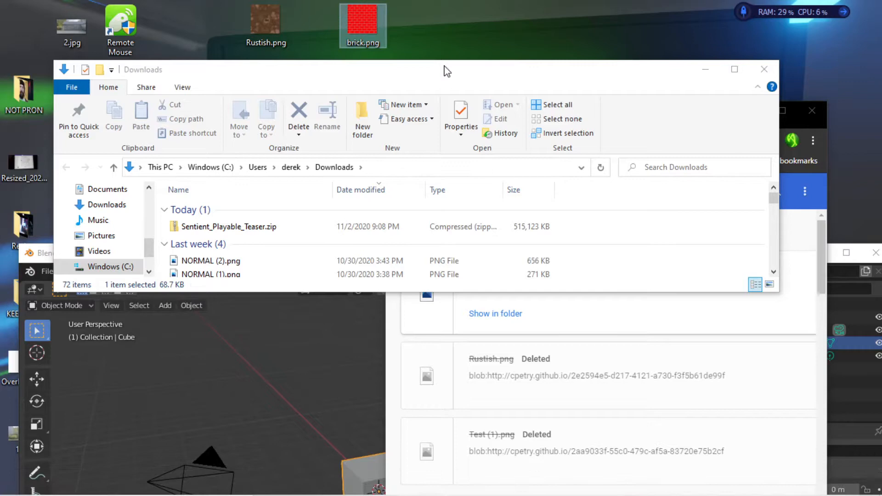
Close the Downloads folder window and return to the TextureGenerator-Online page in a maximized browser.
drag(446, 69, 465, 108)
click(256, 21)
click(361, 21)
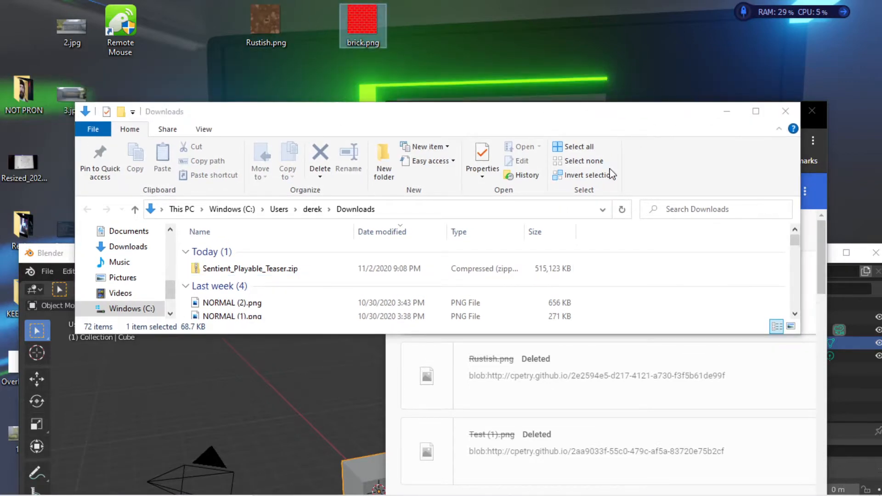
click(785, 111)
click(503, 120)
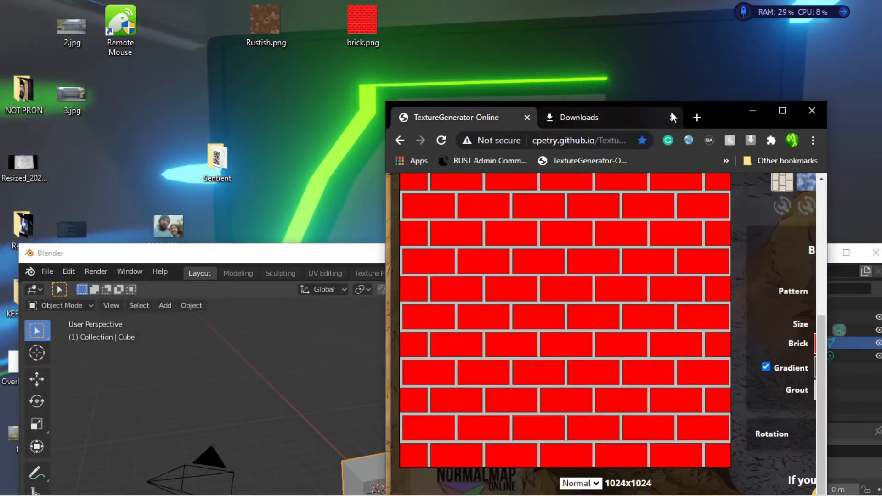
drag(712, 112, 560, 6)
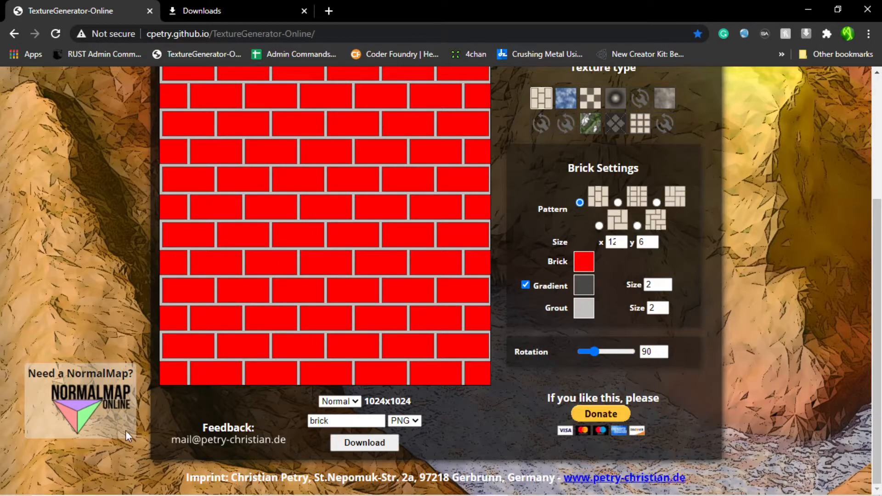
Try to open NormalMap Online through its logo on the page, and clear the page selection.
double_click(45, 391)
click(51, 398)
double_click(54, 399)
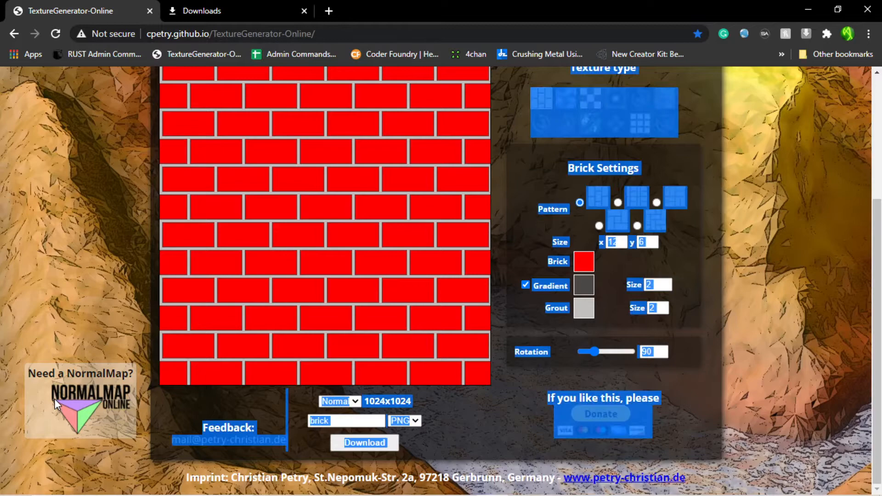
scroll(676, 251, up, 4)
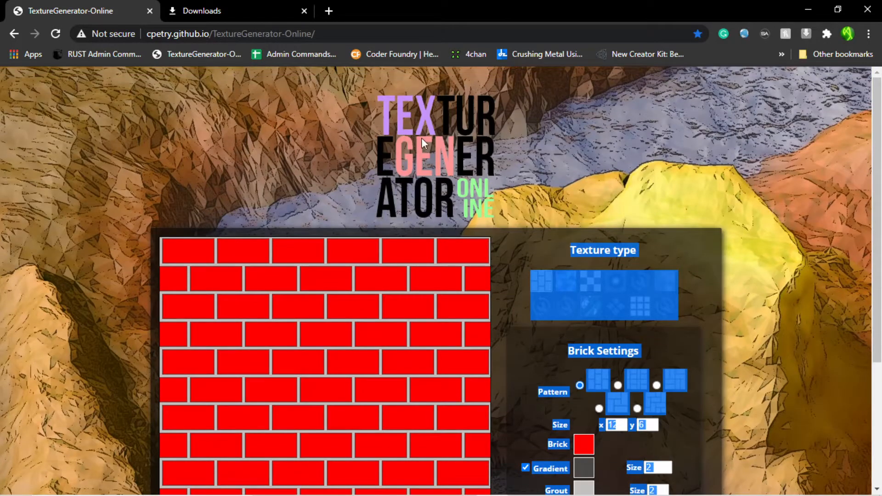
click(570, 162)
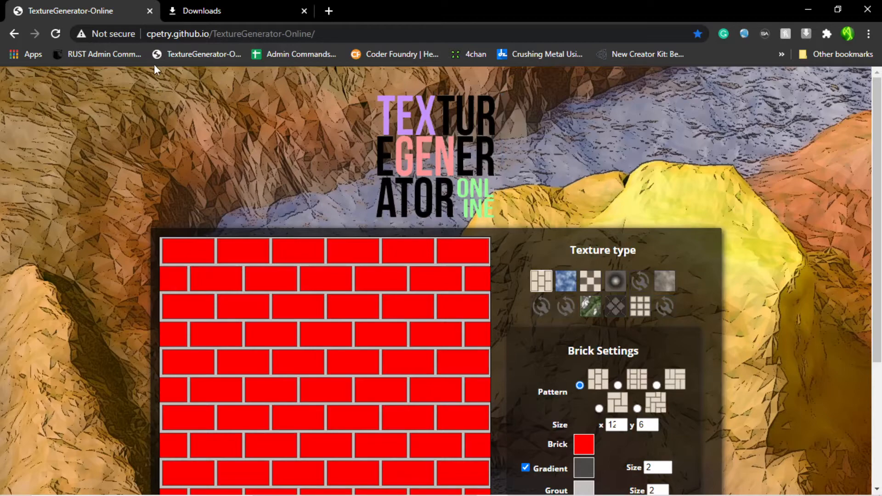
scroll(156, 154, down, 1)
scroll(155, 159, down, 3)
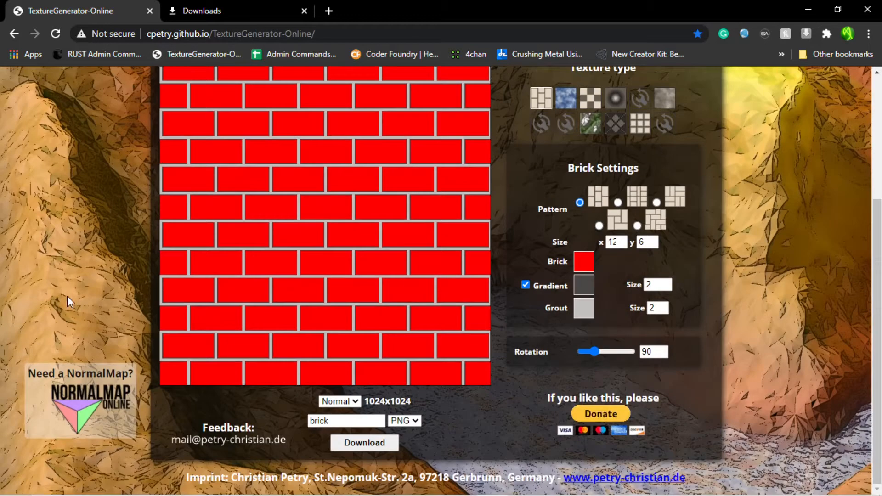
right_click(92, 336)
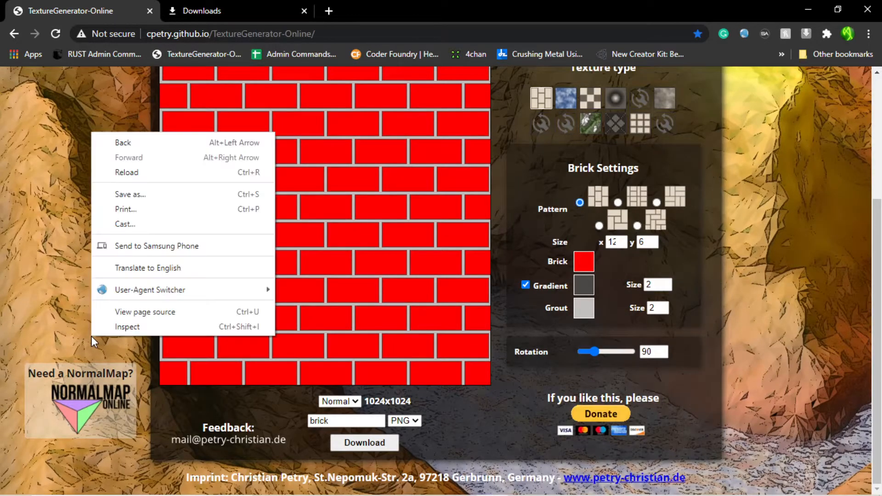
click(156, 328)
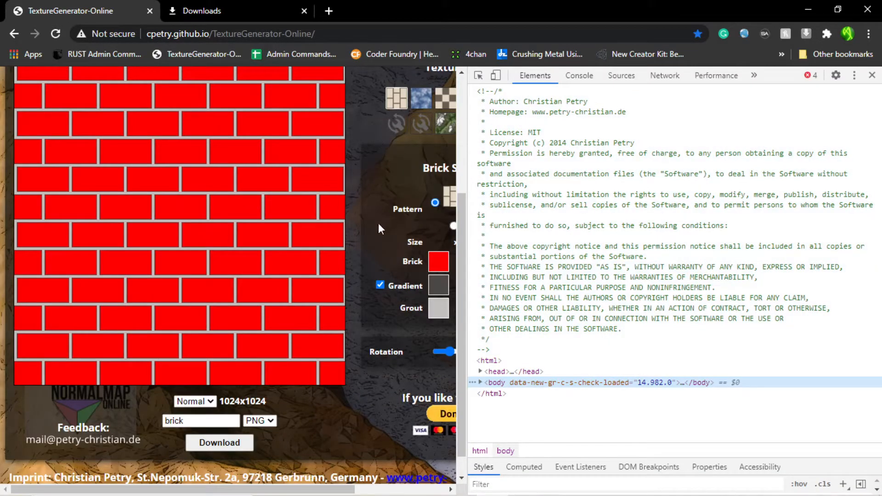
key(F12)
View the page's source code and open the NormalMap-Online link found under "Need a NormalMap?" near its end.
right_click(86, 200)
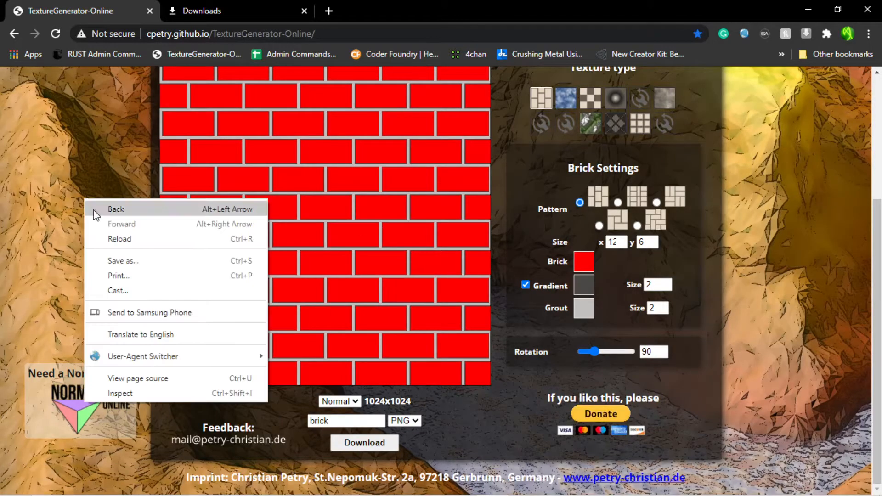
click(158, 379)
scroll(310, 232, down, 7)
scroll(309, 232, down, 20)
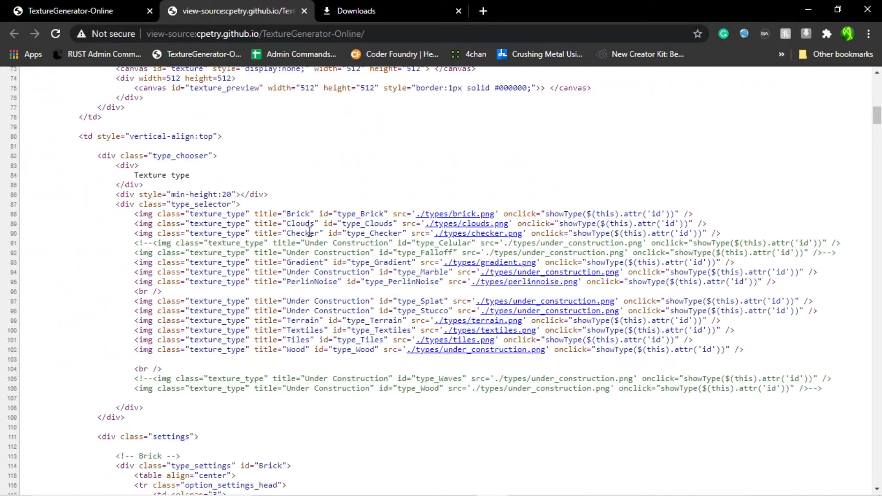
scroll(193, 171, down, 12)
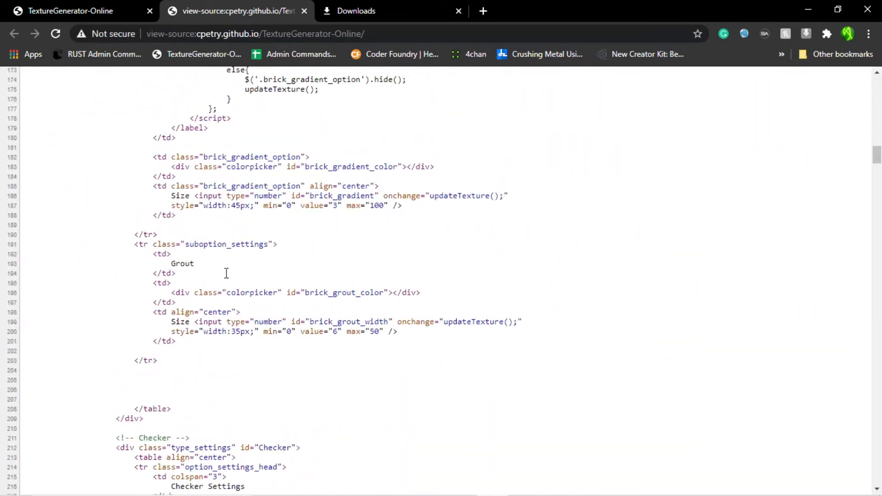
scroll(231, 273, down, 20)
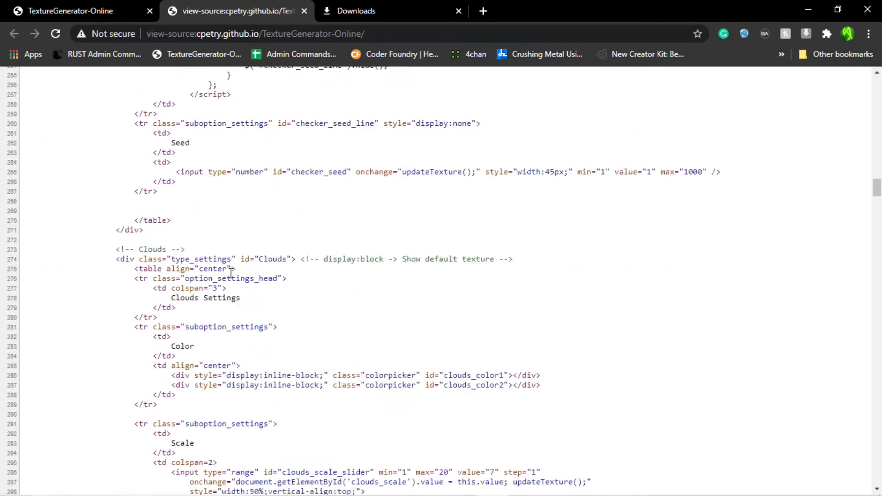
scroll(230, 279, down, 7)
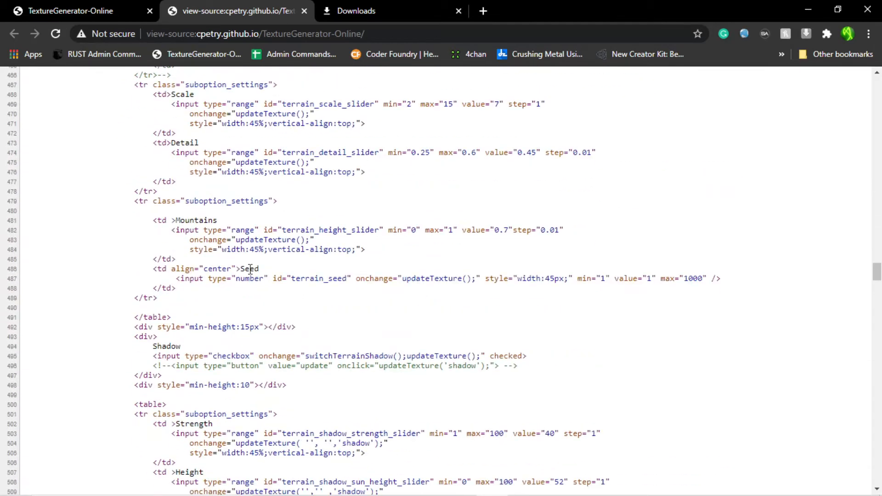
scroll(347, 233, down, 10)
scroll(347, 233, down, 18)
scroll(347, 237, down, 20)
scroll(347, 238, down, 14)
scroll(350, 239, down, 20)
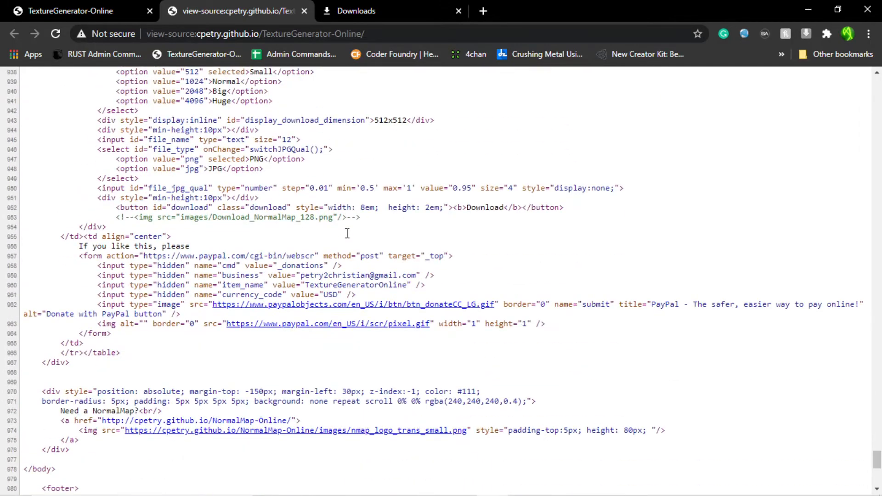
scroll(347, 233, down, 4)
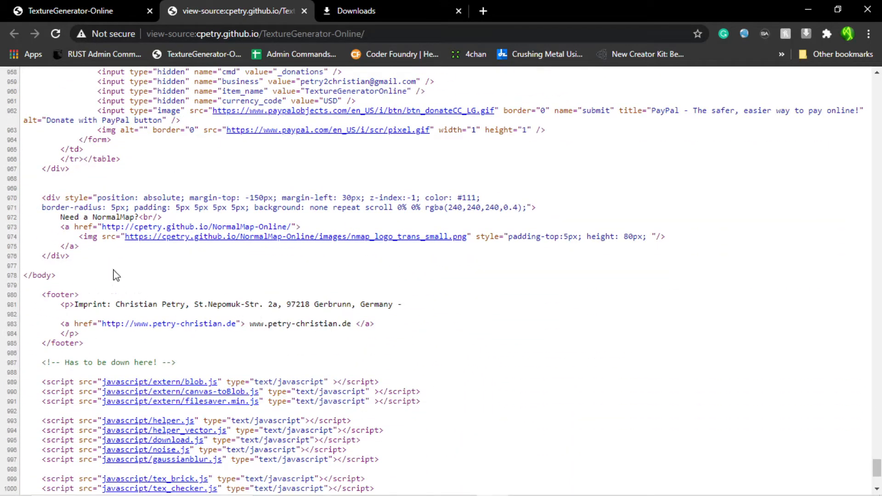
click(236, 228)
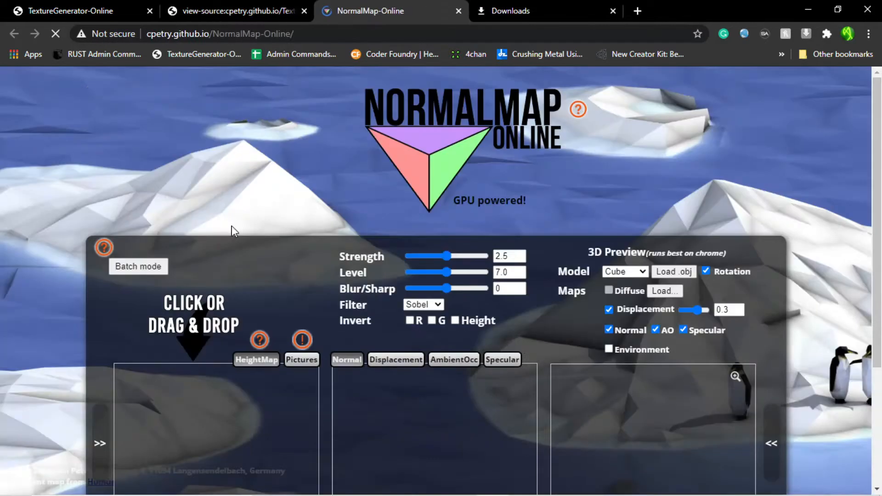
Load brick.png from the desktop as the height map in NormalMap-Online.
scroll(439, 112, down, 4)
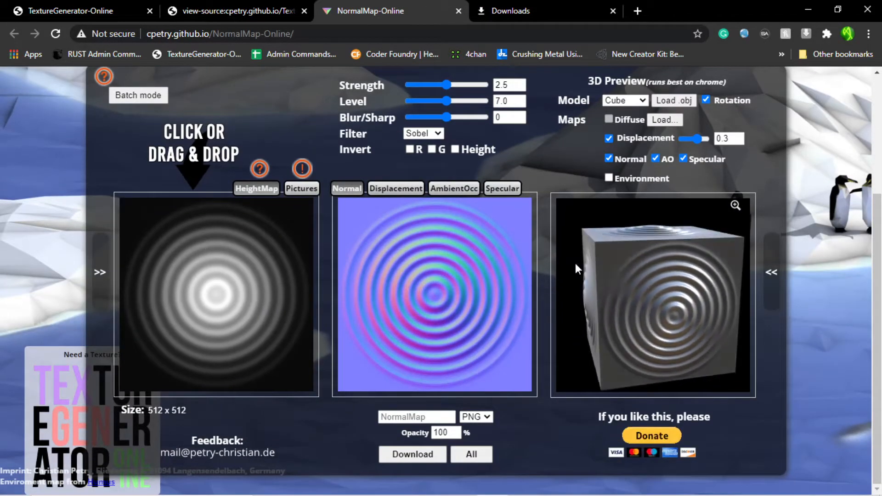
drag(649, 278, 660, 231)
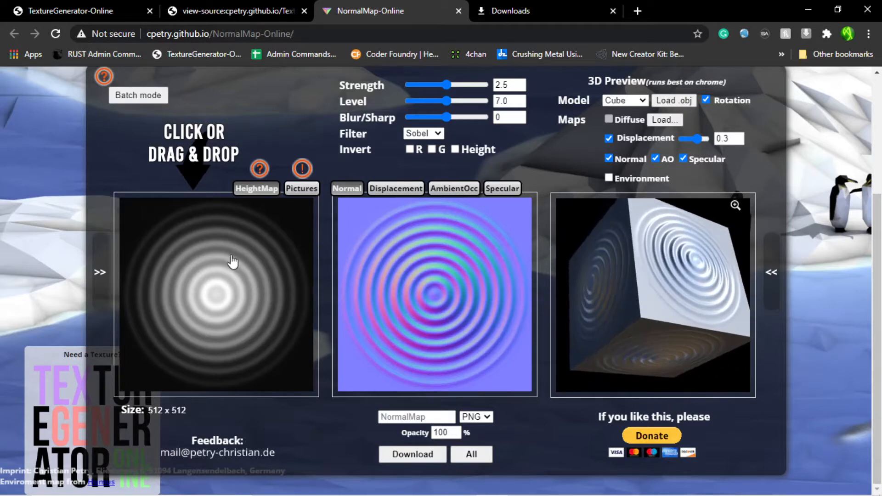
scroll(228, 253, up, 1)
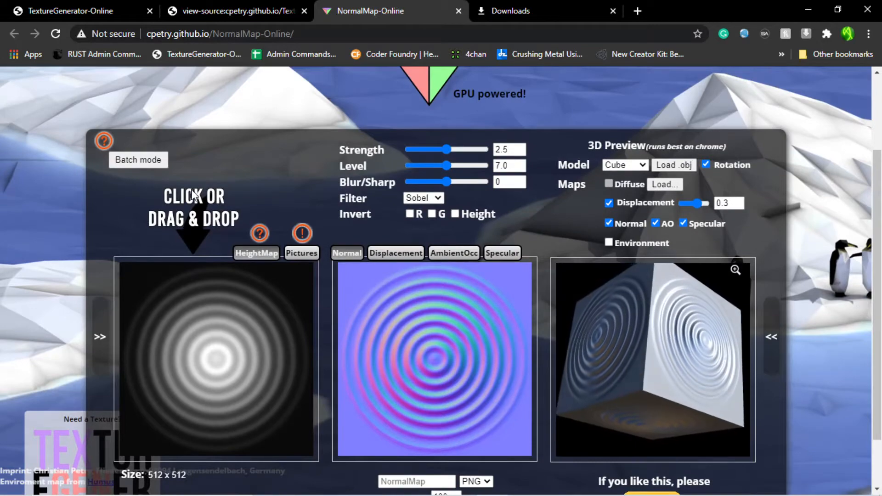
click(178, 297)
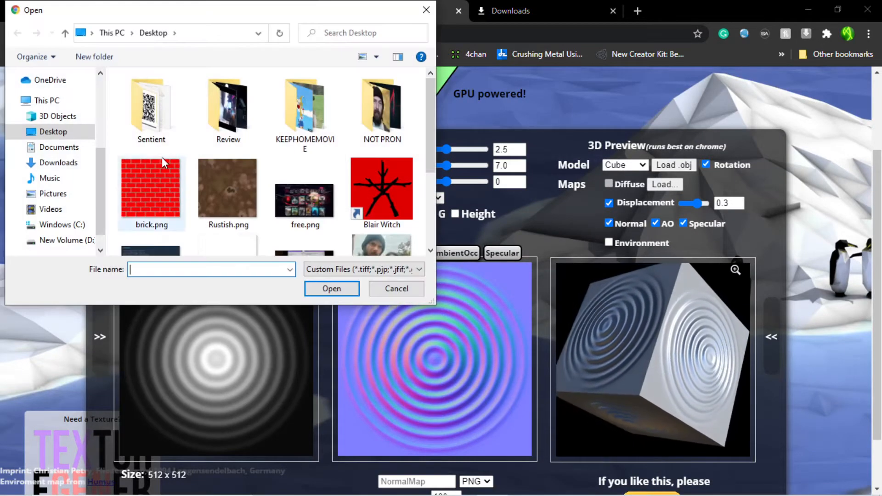
click(143, 188)
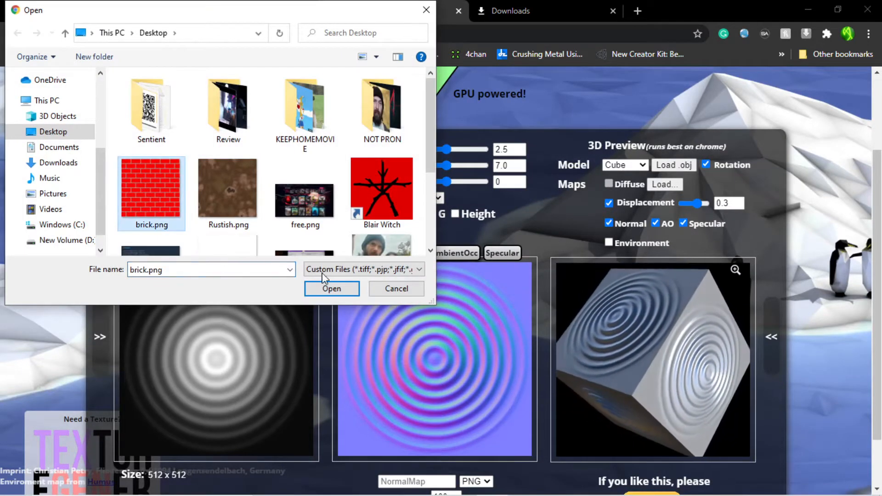
click(332, 289)
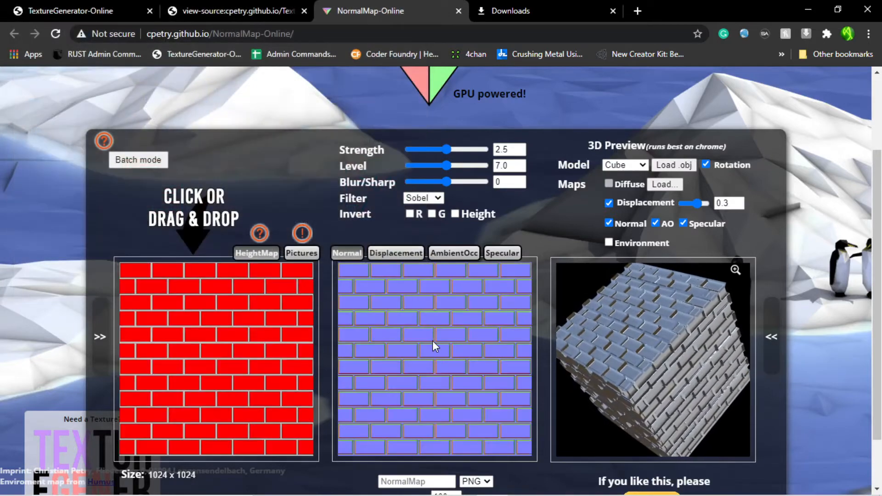
Enable the Environment map in the 3D preview and inspect the brick cube from other angles.
scroll(435, 338, up, 1)
scroll(434, 338, down, 2)
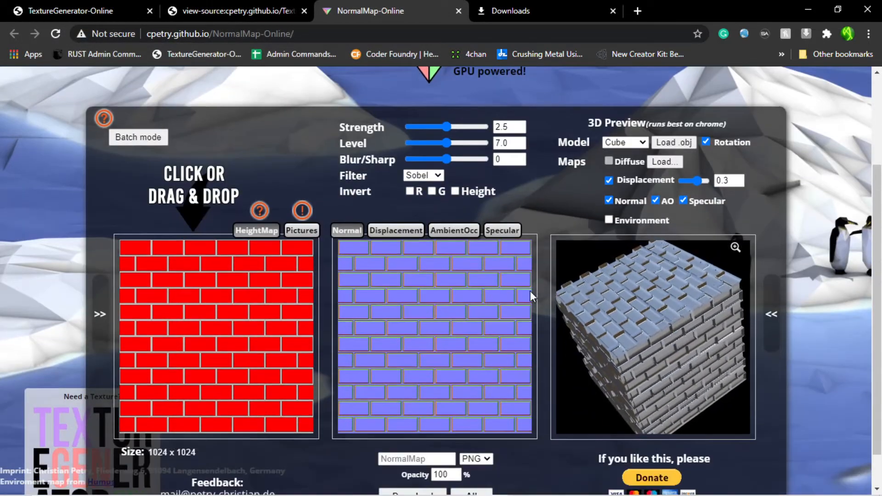
drag(638, 318, 558, 396)
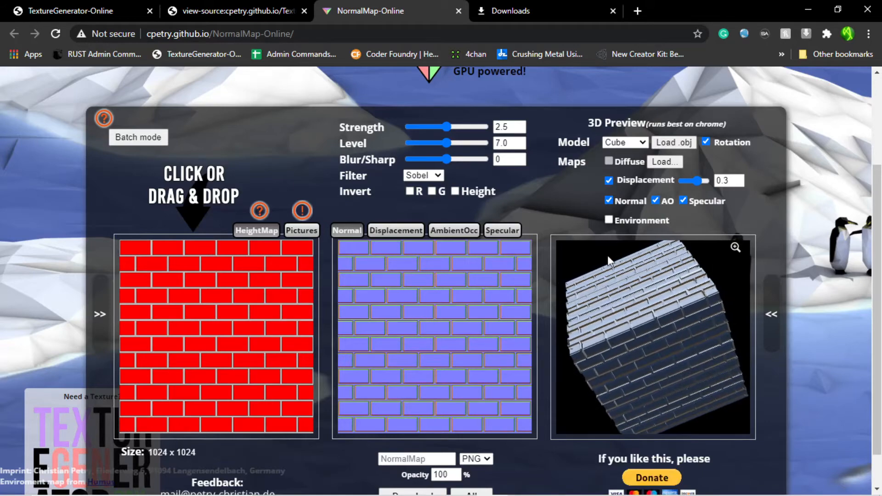
click(609, 219)
drag(619, 314, 640, 344)
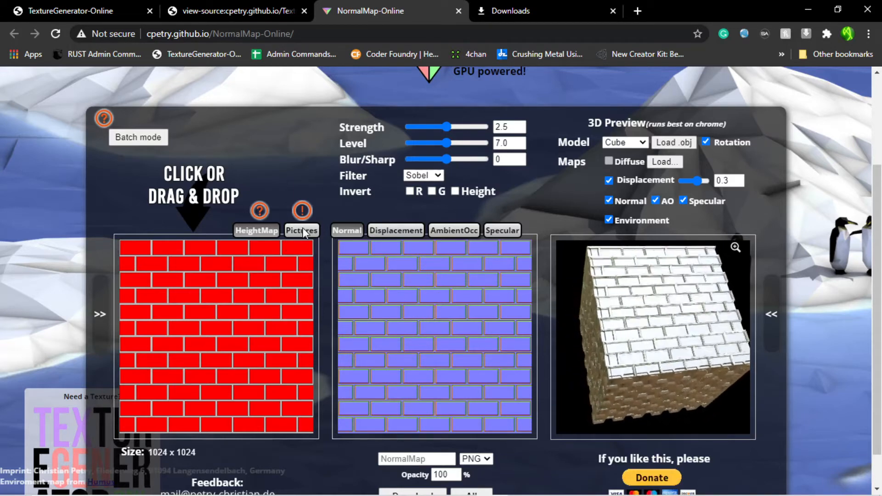
Set the normal map's filter to Scharr, its Level to 5 and its Blur/Sharp to 27.
click(254, 287)
click(396, 288)
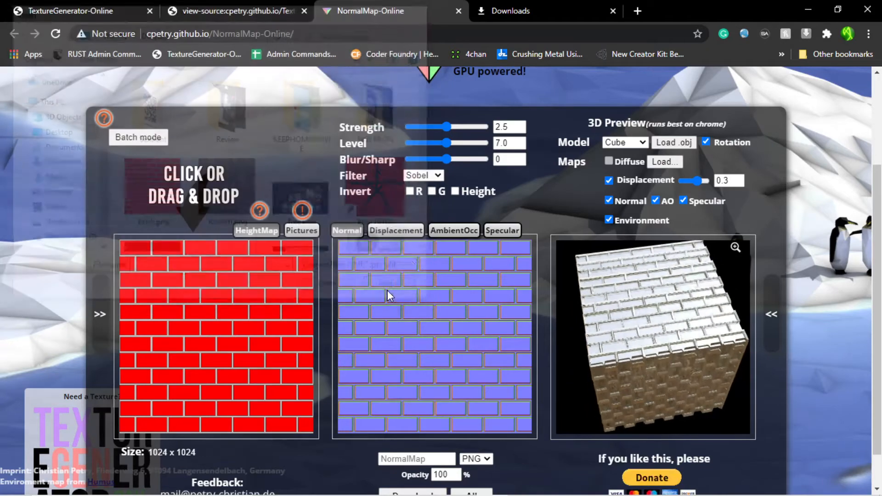
click(423, 175)
click(423, 199)
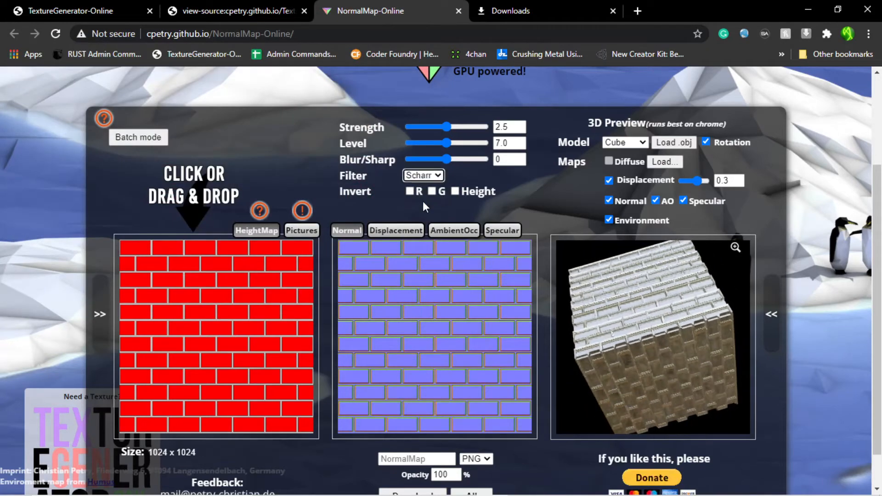
drag(447, 143, 478, 159)
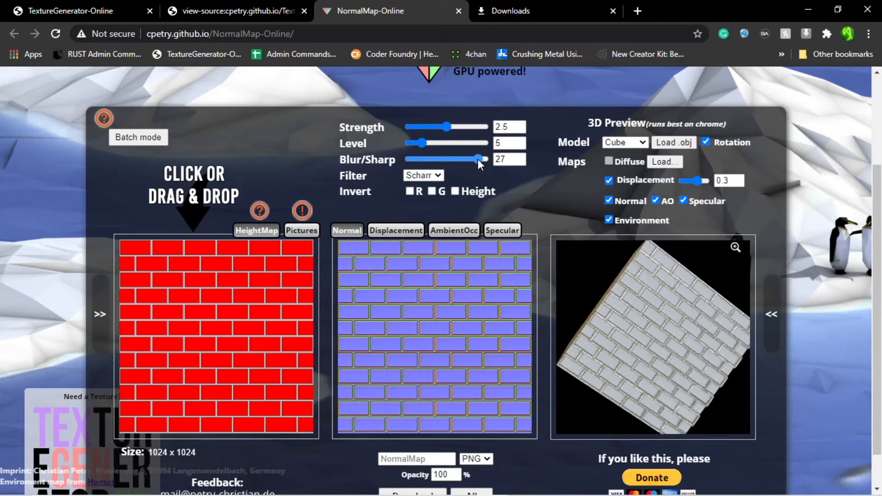
Compare the cube without and with displacement, set the displacement map's Blur/Sharp to -32, and return to the normal map.
click(608, 181)
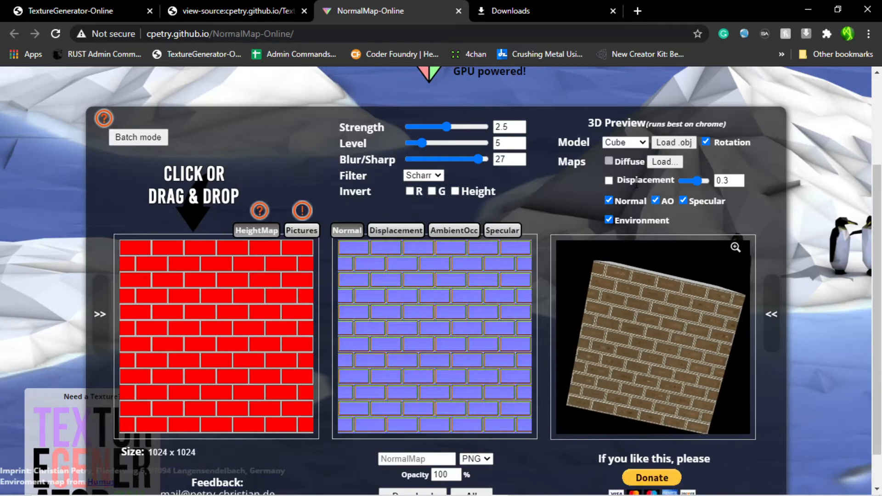
click(607, 182)
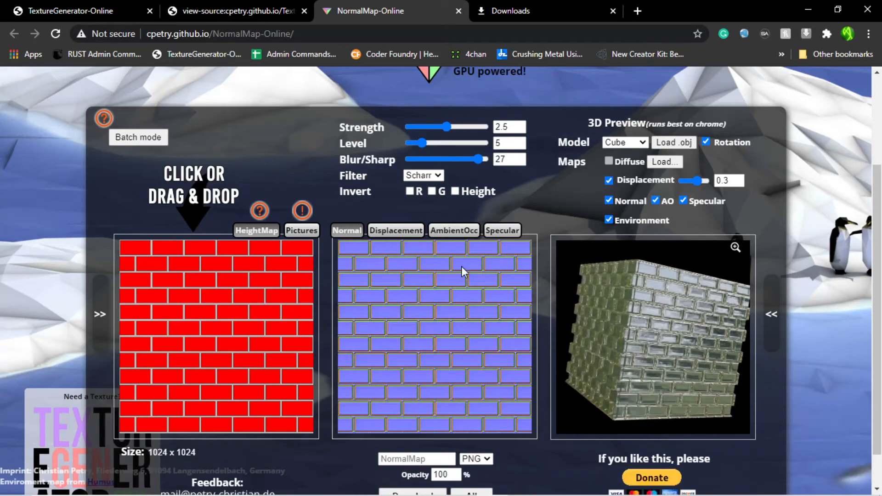
click(394, 232)
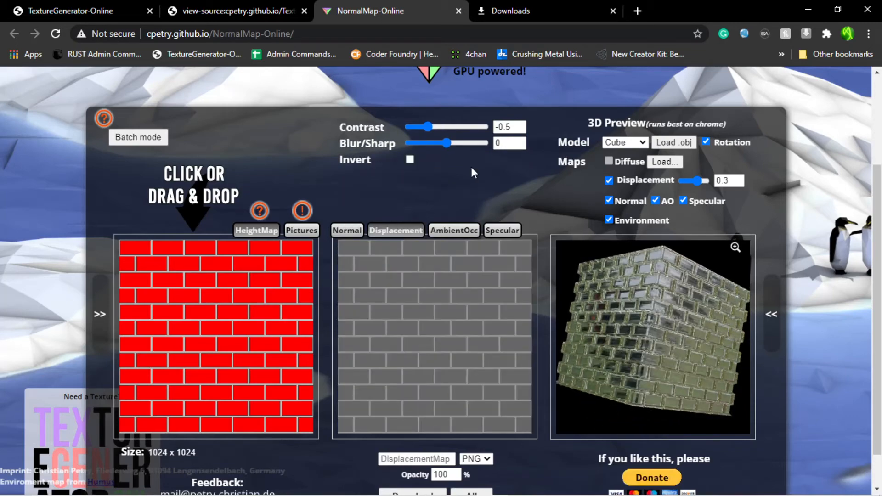
drag(443, 140, 388, 139)
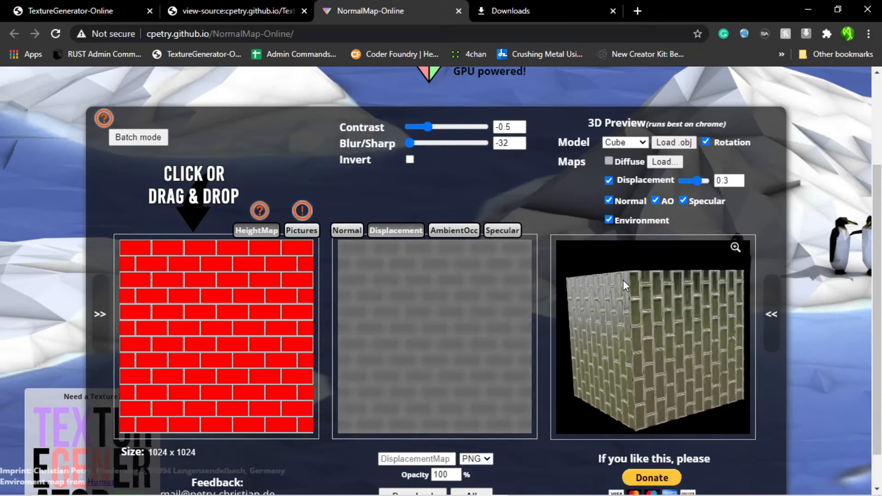
scroll(660, 299, up, 5)
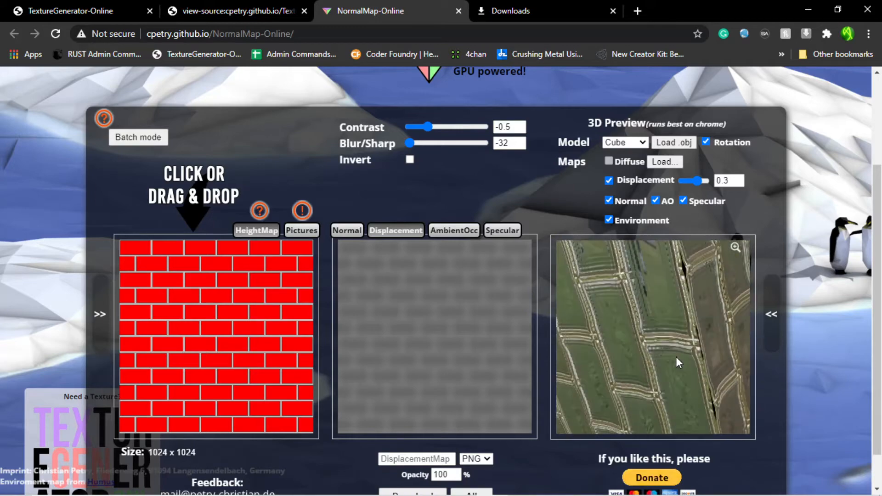
scroll(675, 355, down, 5)
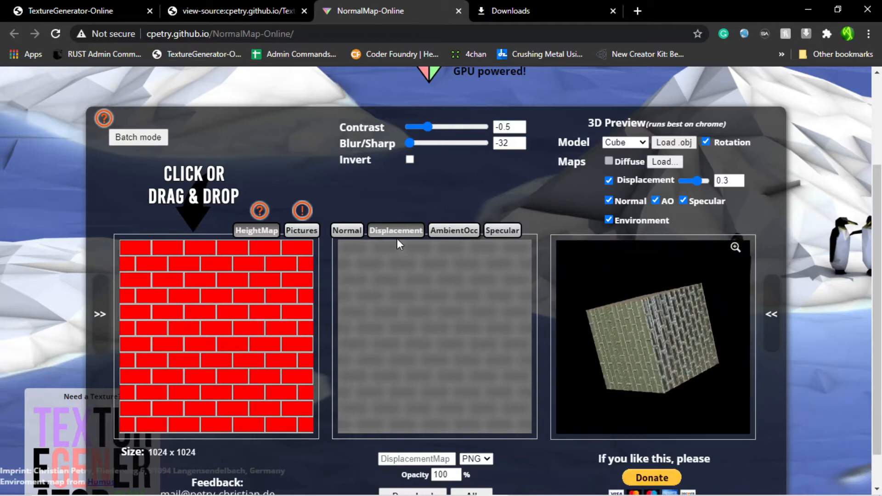
click(347, 230)
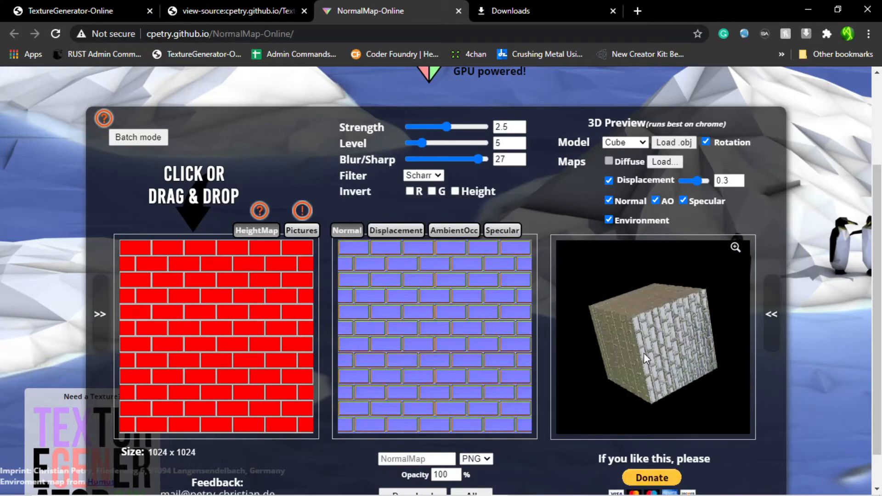
scroll(647, 327, up, 5)
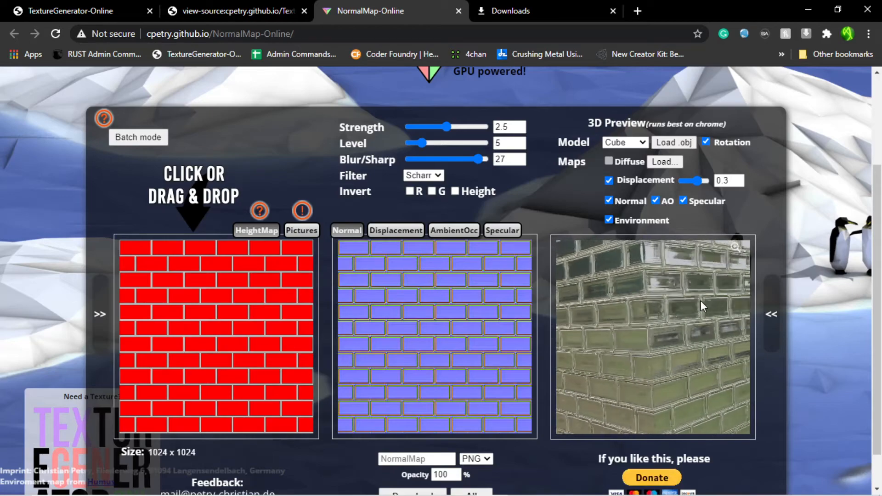
Load Rustish.png from the desktop as the height map and lower the specular map's Range.
click(229, 307)
click(229, 177)
double_click(229, 176)
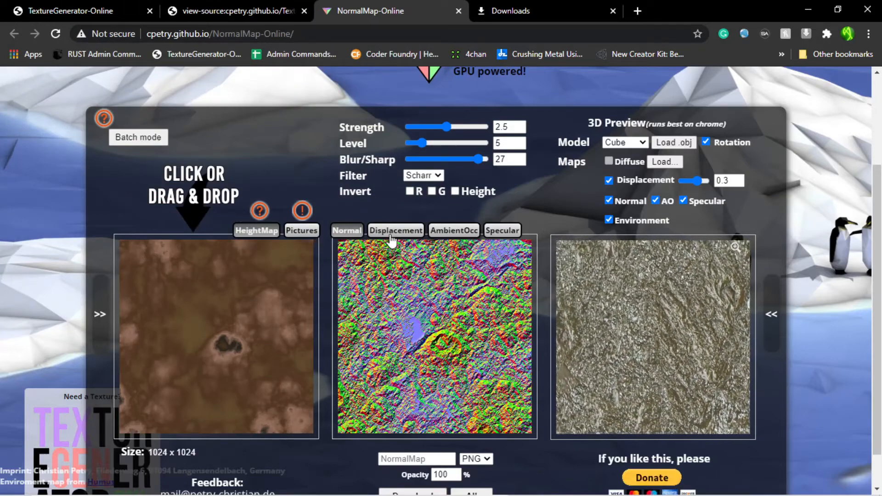
click(500, 231)
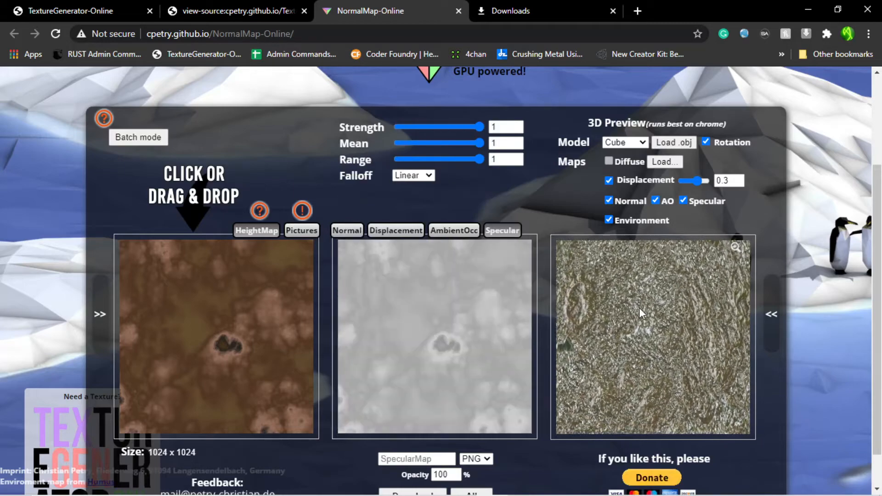
drag(430, 159, 404, 158)
Set the ambient occlusion map's Blur/Sharp to -32, Range to 0 and Strength to 0.
click(454, 230)
drag(450, 175, 398, 171)
click(448, 159)
drag(448, 159, 405, 158)
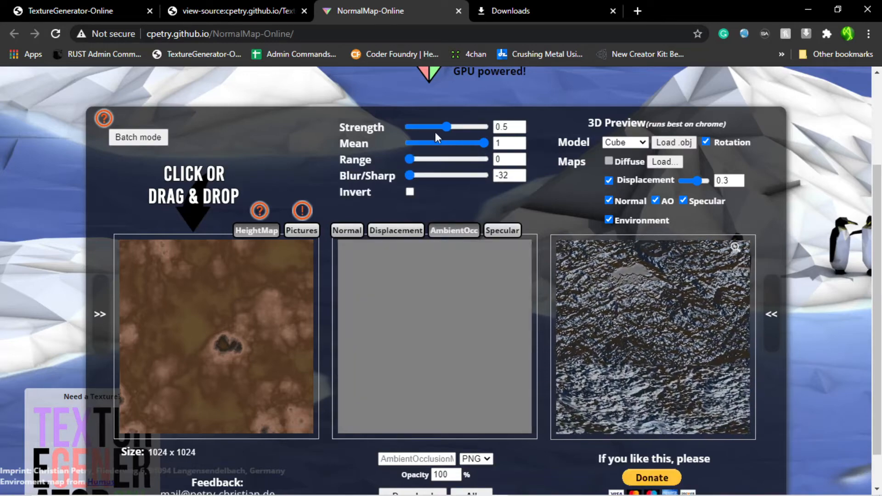
drag(444, 125, 407, 127)
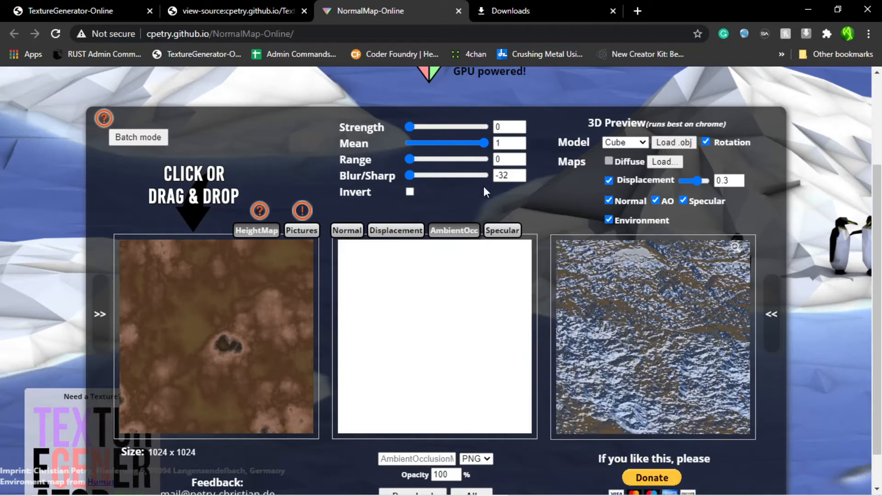
Set the displacement map's Contrast to -1 and change the 3D preview model to a cylinder after trying the sphere.
click(394, 231)
drag(428, 126, 402, 136)
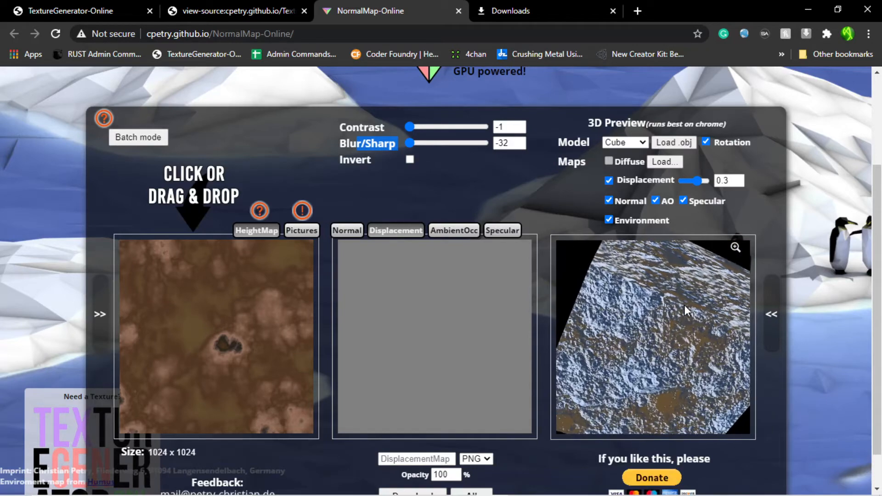
click(625, 142)
click(624, 176)
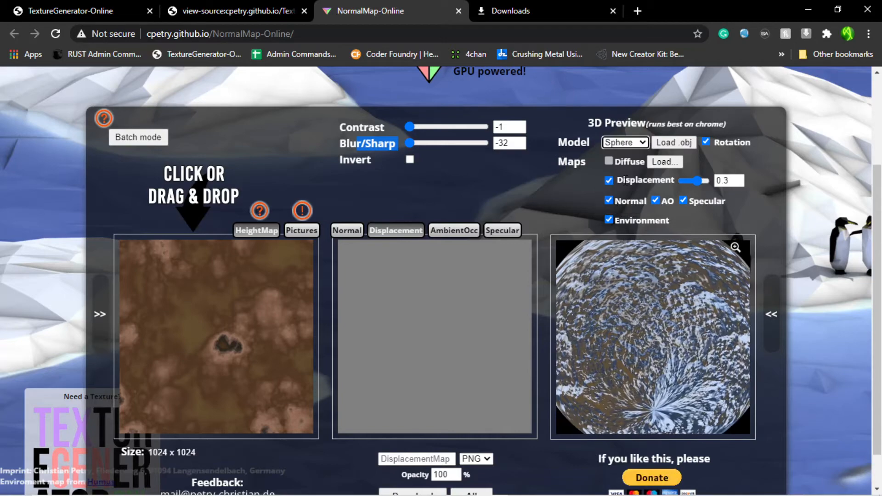
click(633, 144)
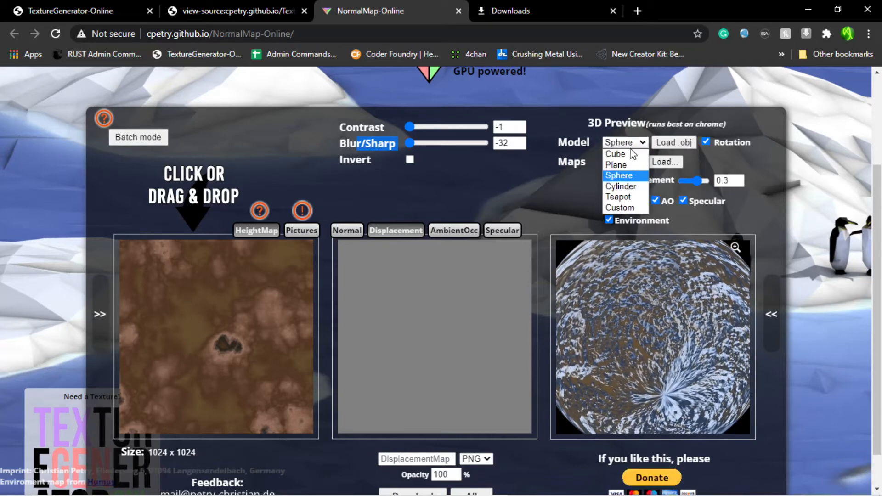
click(620, 186)
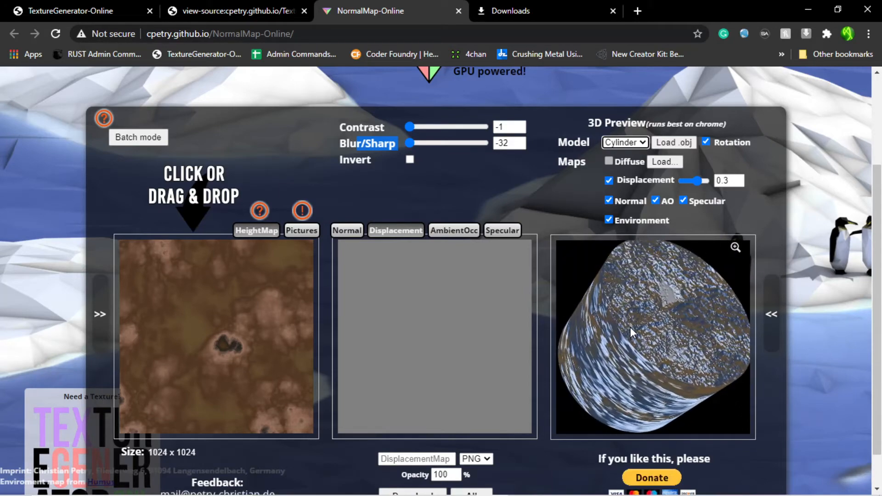
scroll(647, 318, up, 5)
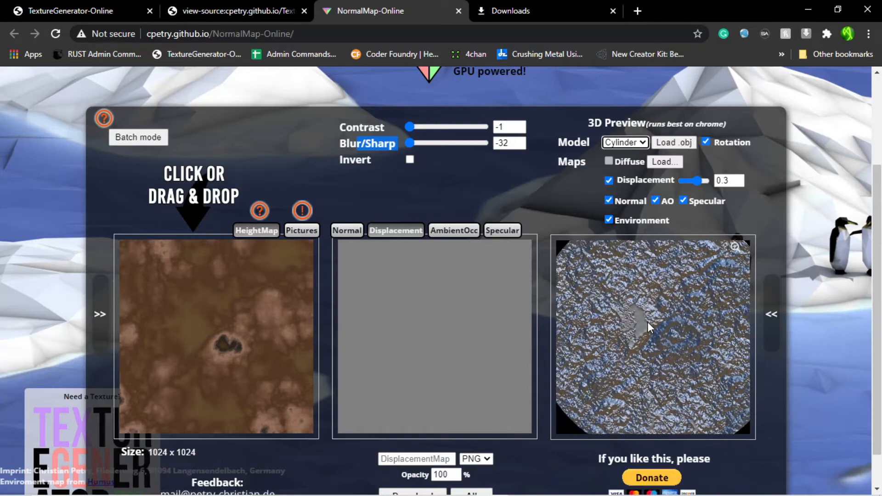
Set the normal map's Blur/Sharp to -12, Level to 8.6 and Strength to 2.71, and check the cylinder preview.
click(350, 230)
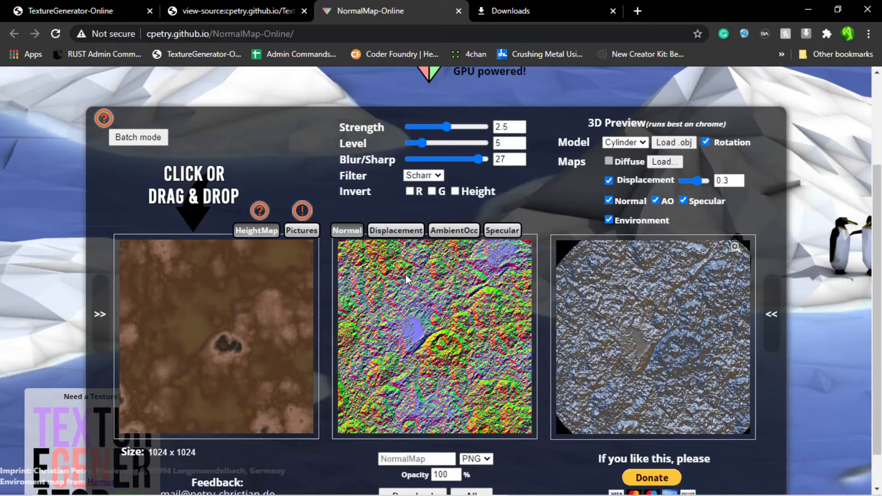
click(433, 158)
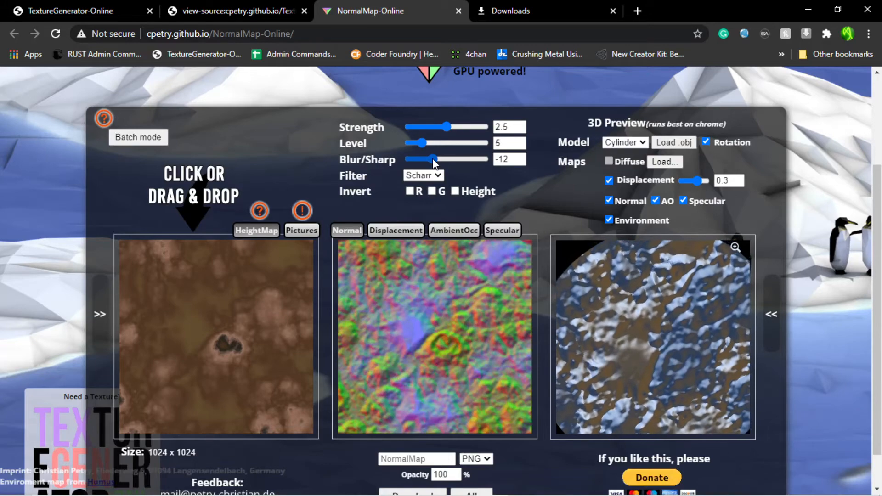
drag(440, 128, 467, 143)
drag(413, 125, 450, 127)
drag(658, 321, 641, 330)
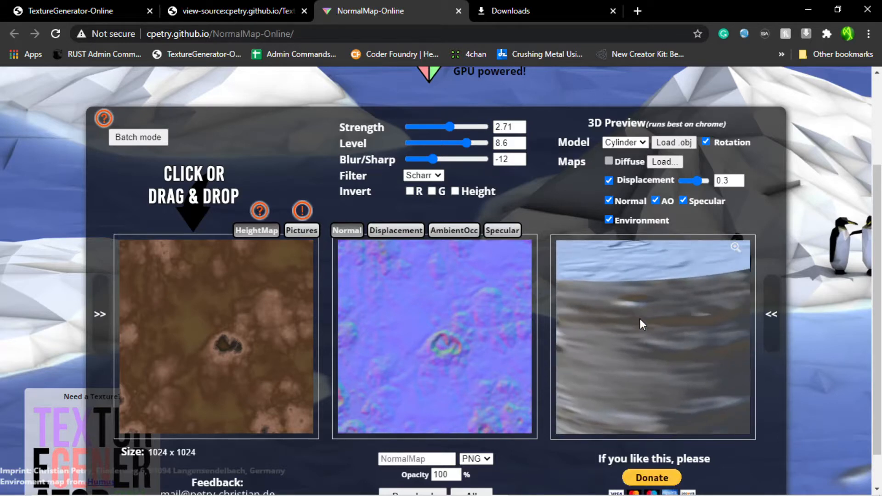
scroll(640, 319, down, 5)
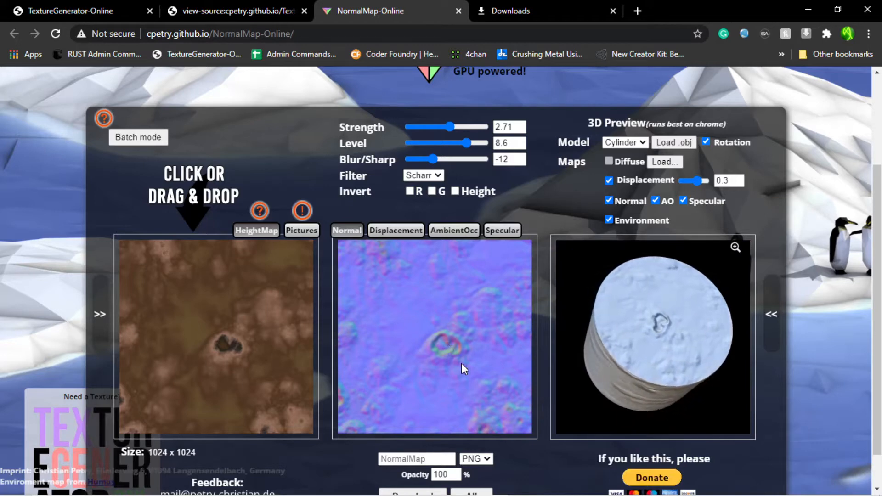
drag(592, 311, 649, 328)
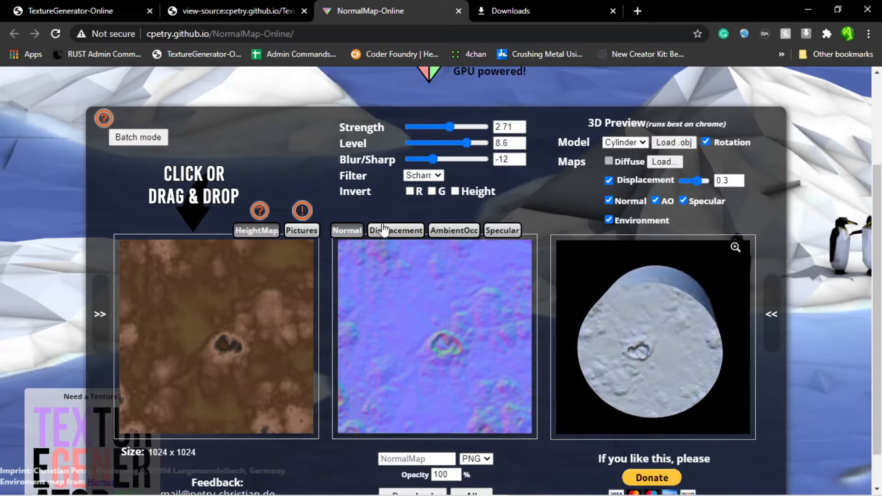
Enter norm1 as the normal map's file name and set the 3D preview's Displacement to 1.
scroll(461, 353, down, 2)
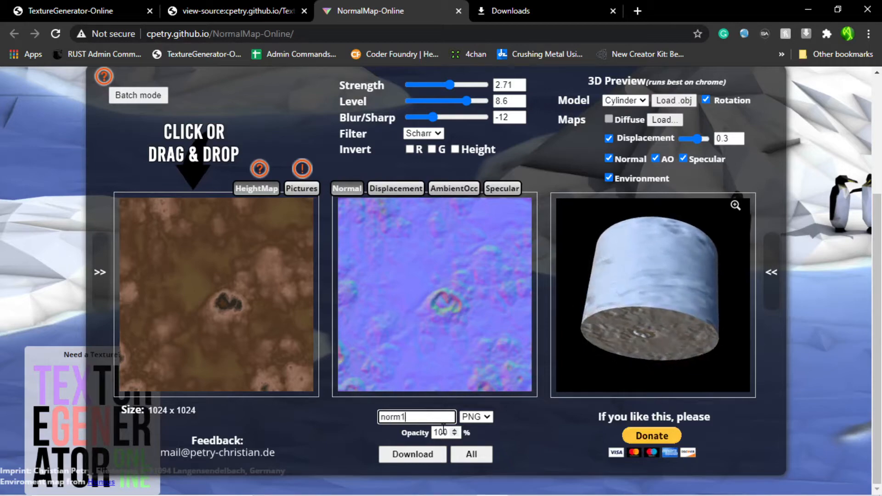
scroll(657, 165, up, 4)
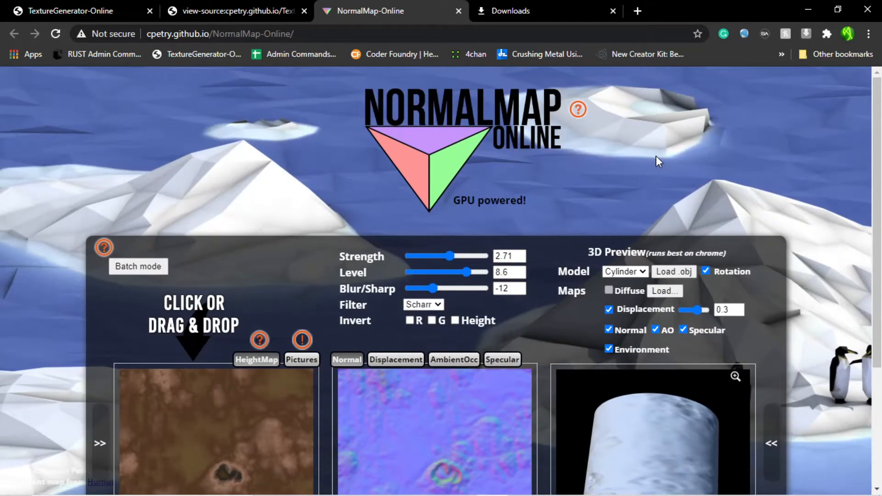
scroll(661, 218, down, 4)
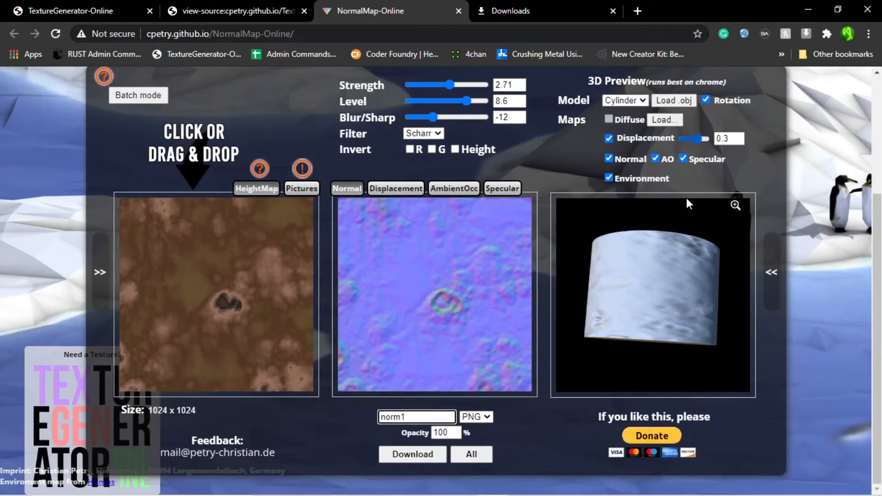
drag(688, 204, 655, 346)
mouse_move(698, 138)
mouse_down()
mouse_move(713, 139)
mouse_move(690, 142)
mouse_move(701, 143)
mouse_up()
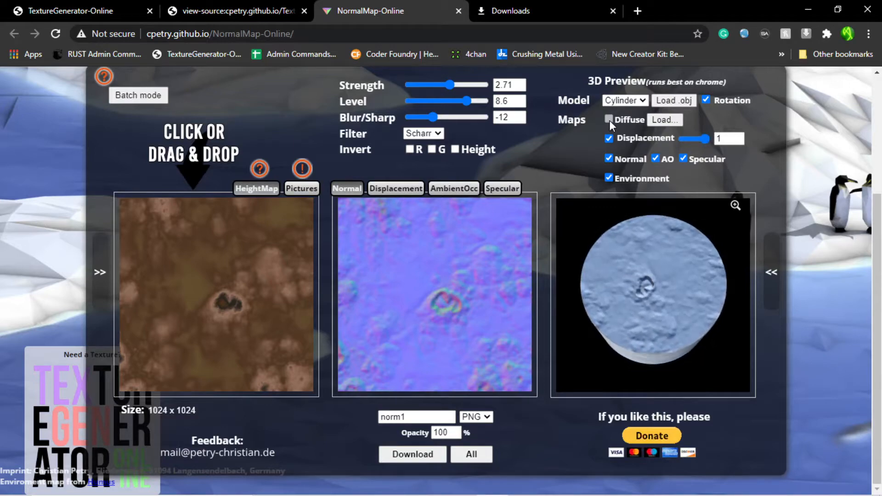
click(652, 118)
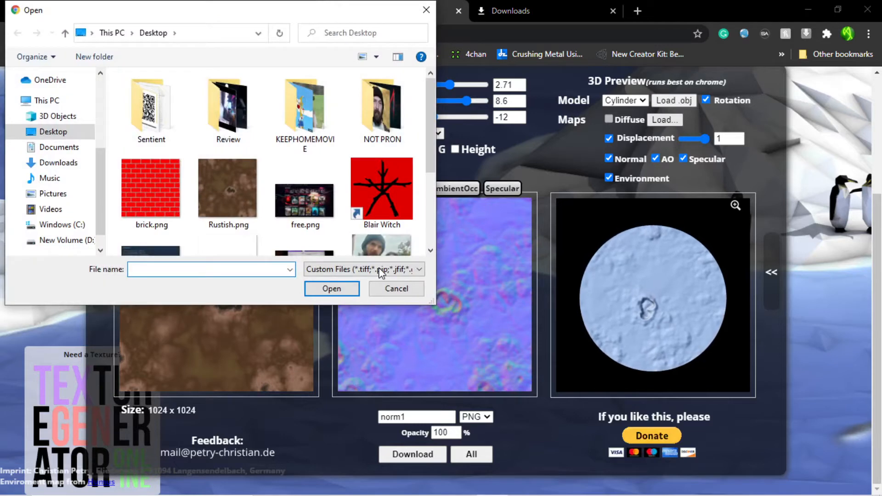
click(395, 290)
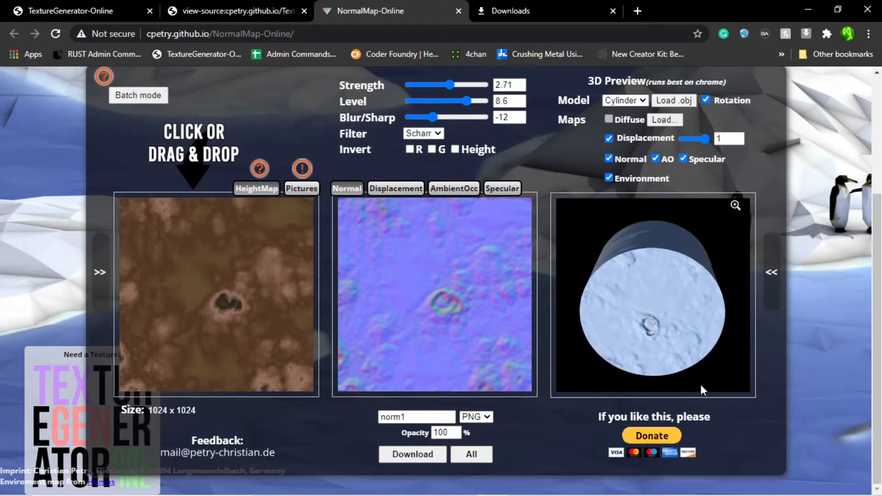
Examine the displaced cylinder's surface up close and from several angles in the 3D preview.
scroll(612, 373, up, 3)
scroll(619, 327, down, 3)
scroll(623, 327, up, 3)
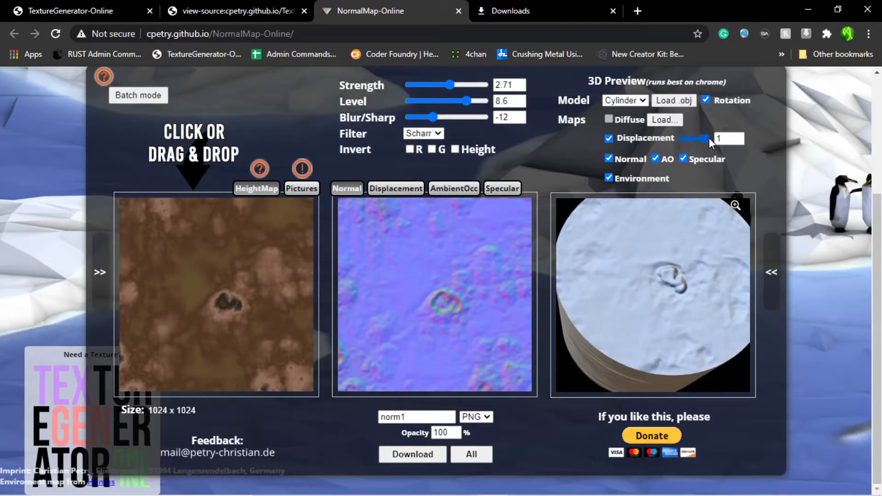
mouse_move(366, 483)
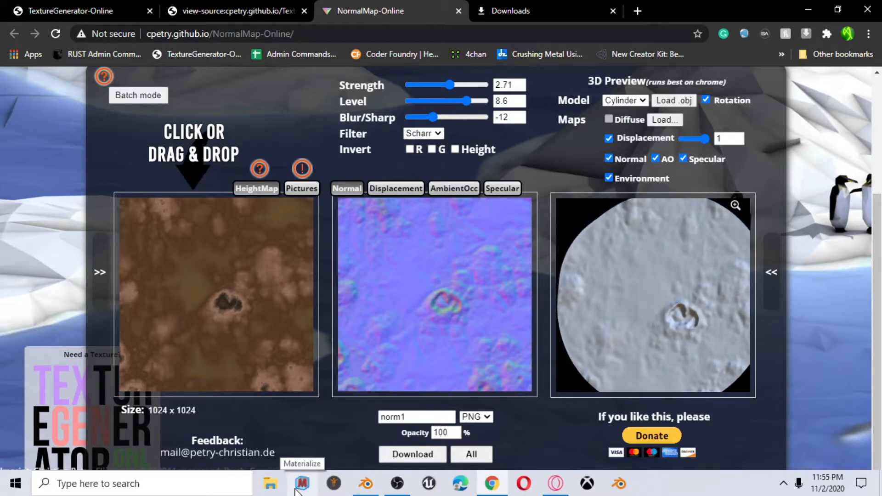
drag(595, 301, 589, 257)
scroll(419, 160, up, 4)
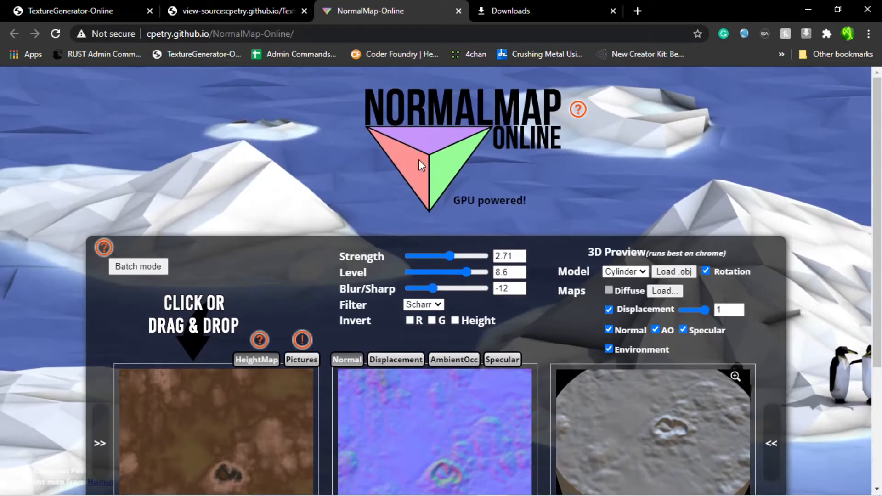
scroll(419, 160, down, 4)
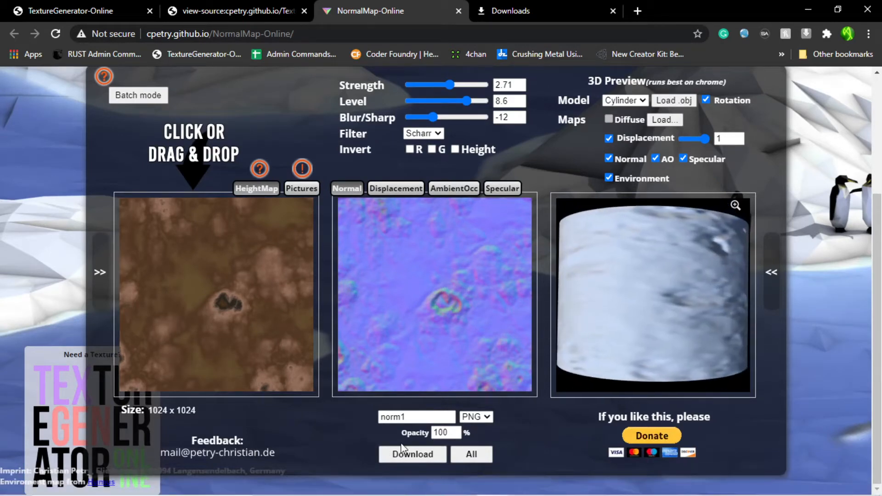
drag(647, 263, 691, 271)
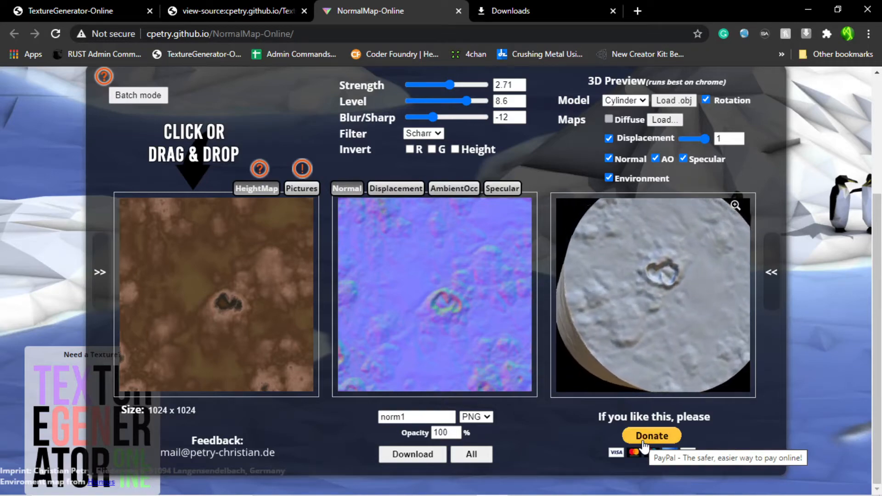
scroll(513, 344, up, 3)
scroll(511, 339, up, 1)
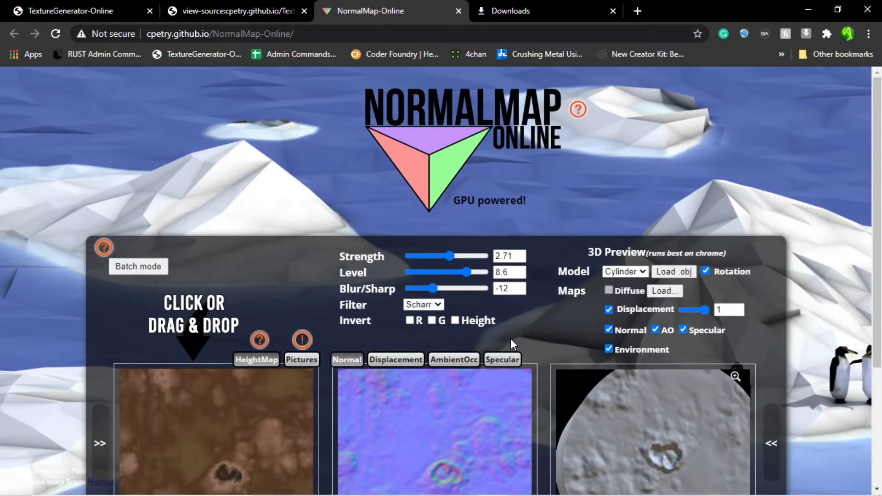
scroll(508, 338, down, 1)
scroll(508, 338, down, 3)
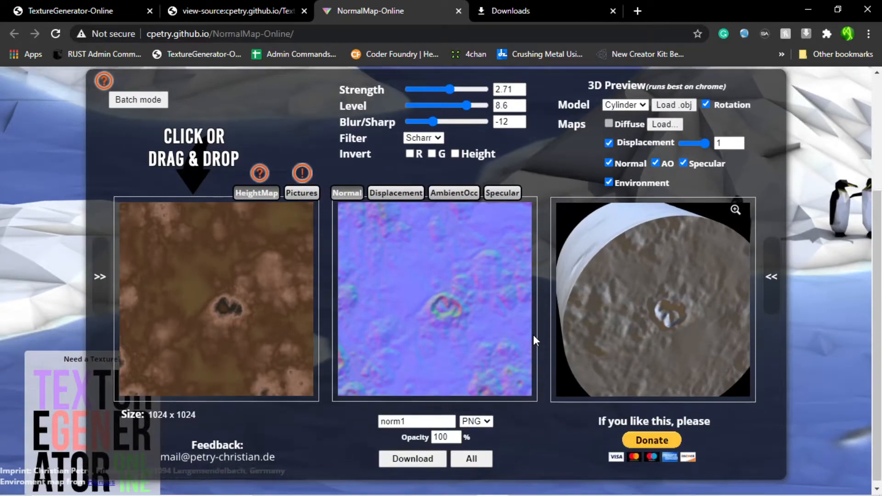
scroll(533, 334, up, 2)
scroll(533, 334, down, 2)
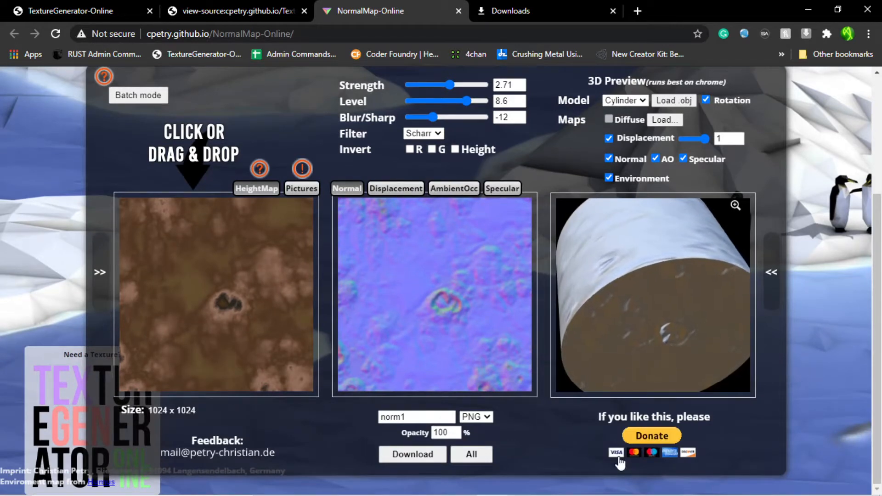
View the site's connection security information and close it.
click(95, 37)
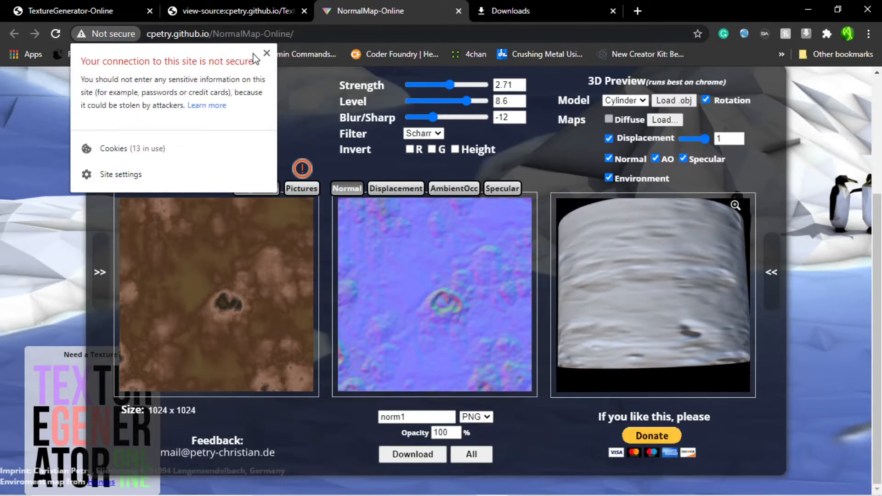
click(267, 195)
drag(631, 321, 589, 260)
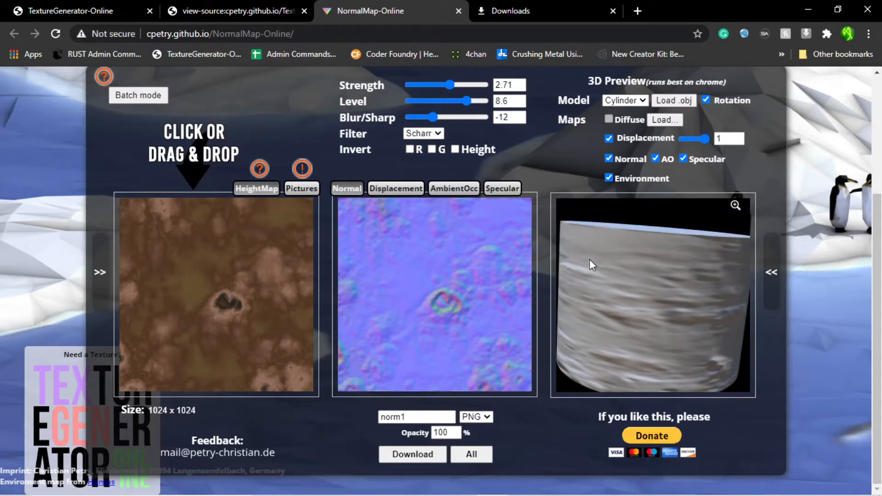
Try inverting the normal map's R and G channels, clear both inversions, and set the filter to Sobel.
click(410, 150)
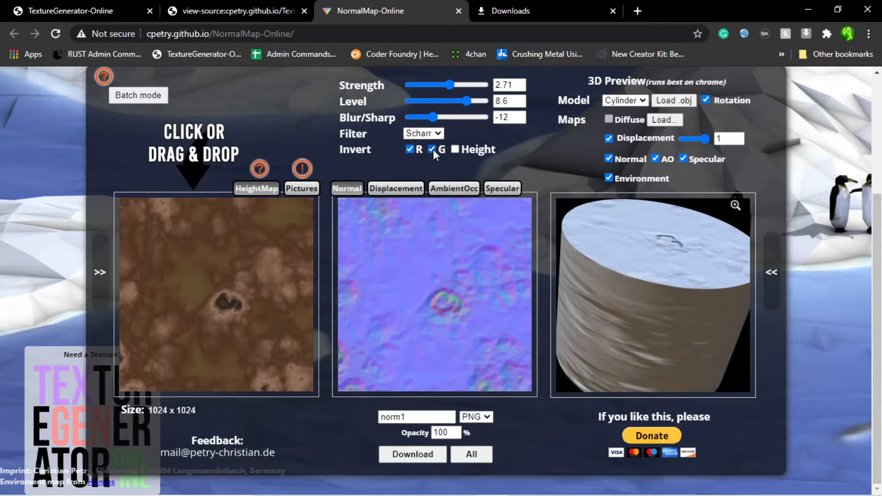
click(410, 149)
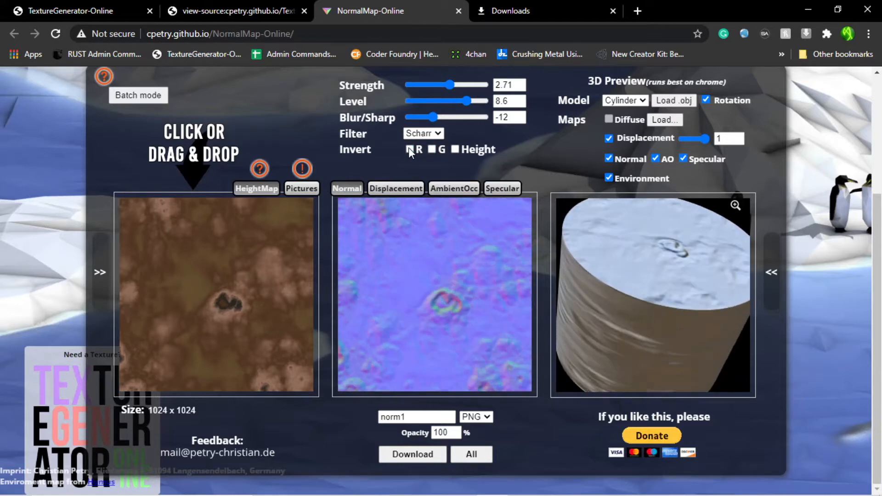
click(432, 135)
click(432, 140)
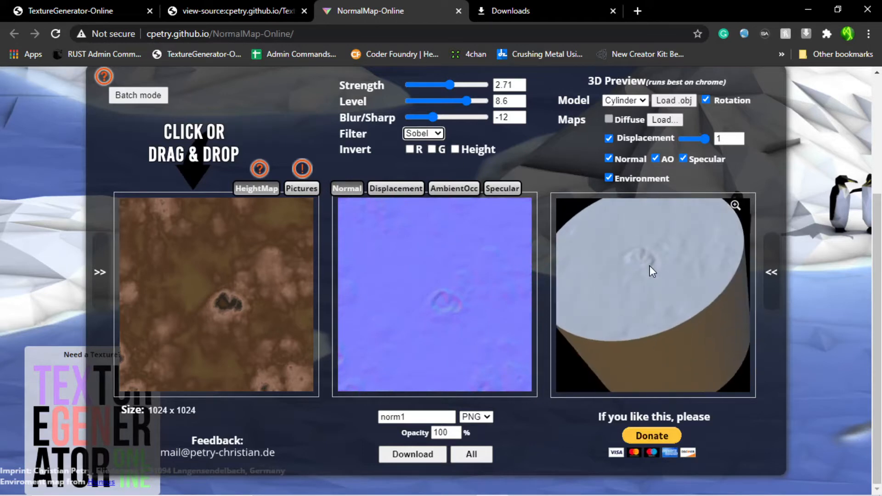
Download the normal map as norm1 in PNG format.
click(475, 417)
click(476, 427)
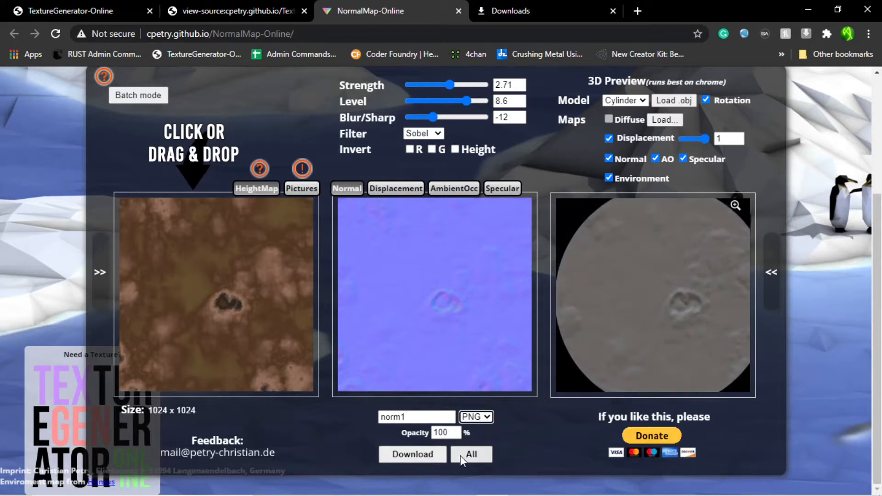
click(415, 450)
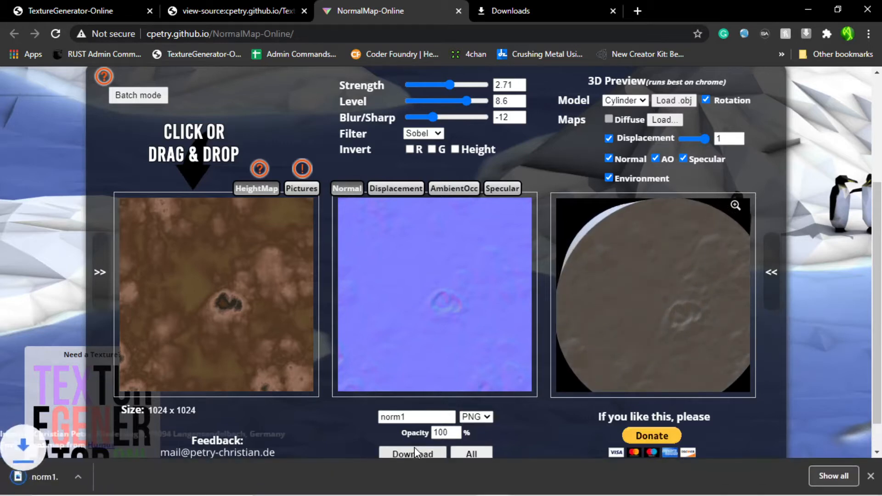
Download all the maps at once, allowing multiple file downloads for the site, and show the latest file in its folder.
click(468, 453)
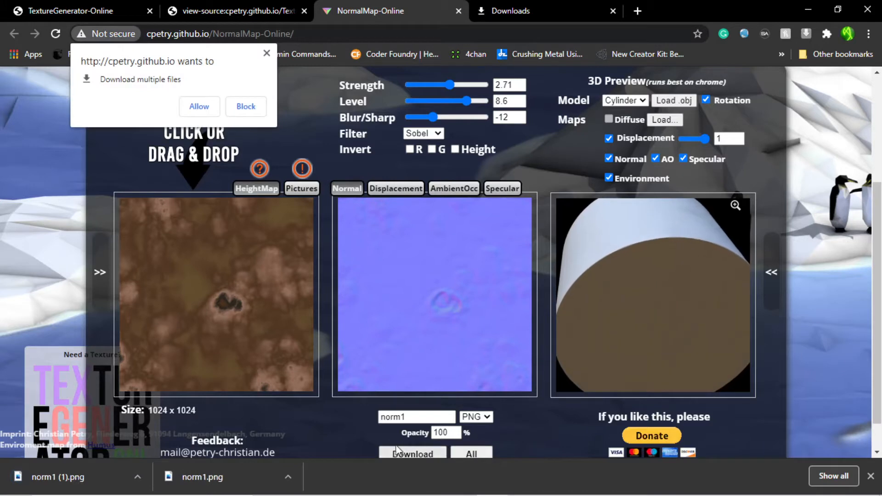
click(202, 114)
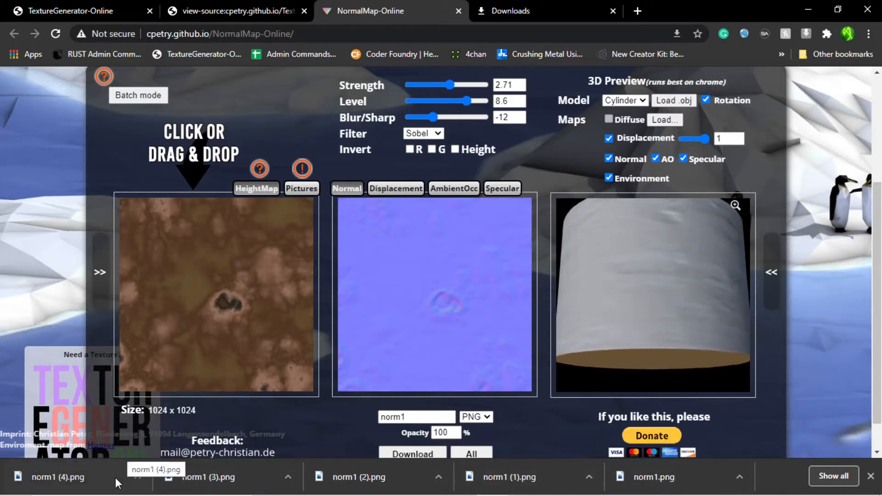
click(137, 477)
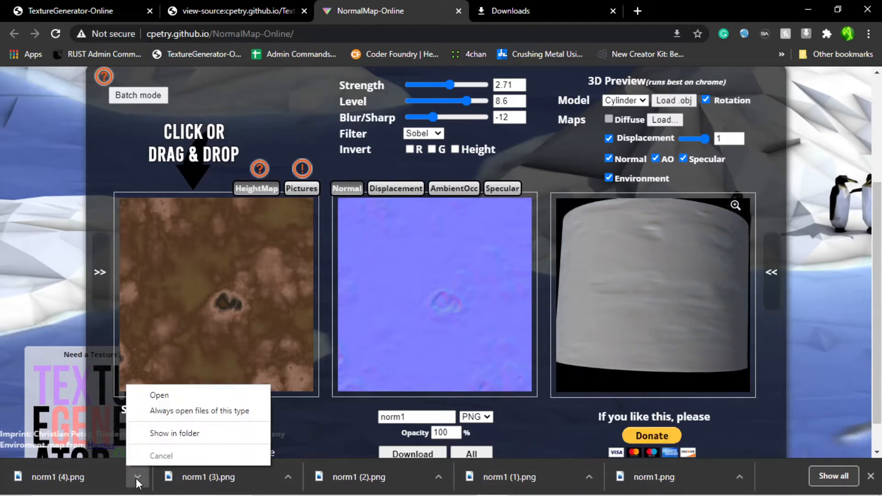
click(170, 433)
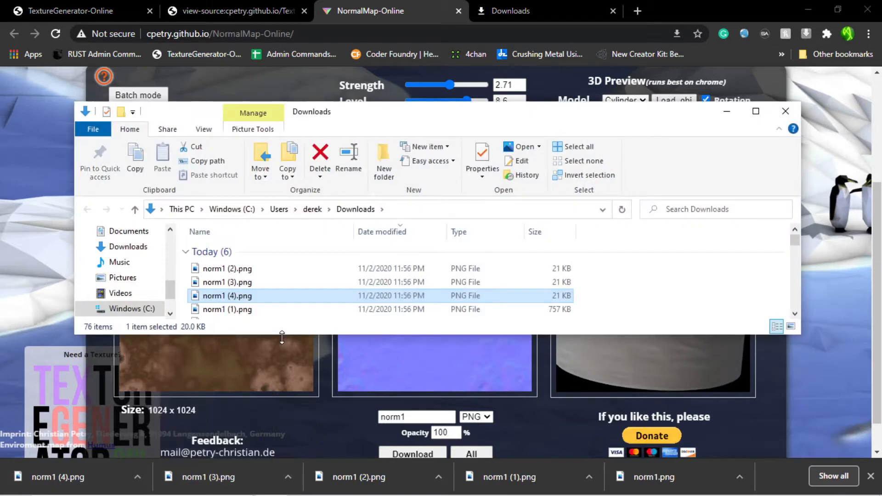
Enlarge the Downloads folder window and view the maps norm1 (3).png and norm1 (4).png.
drag(541, 125, 529, 80)
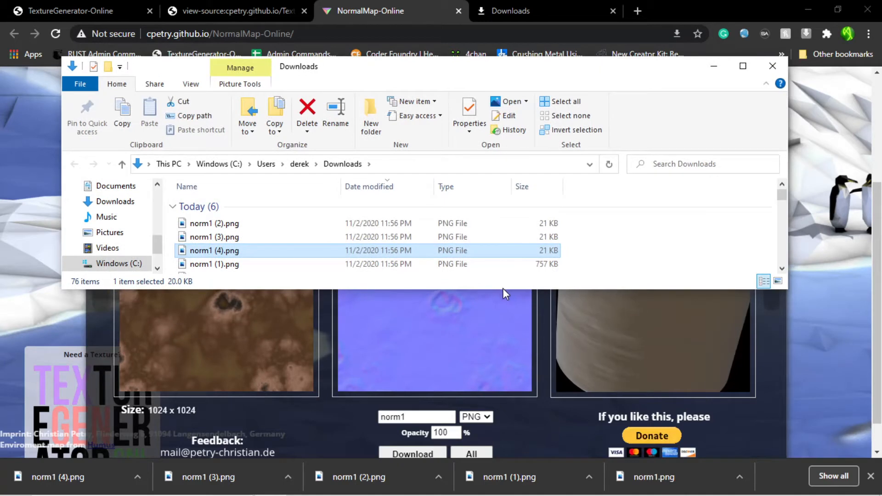
drag(502, 289, 505, 388)
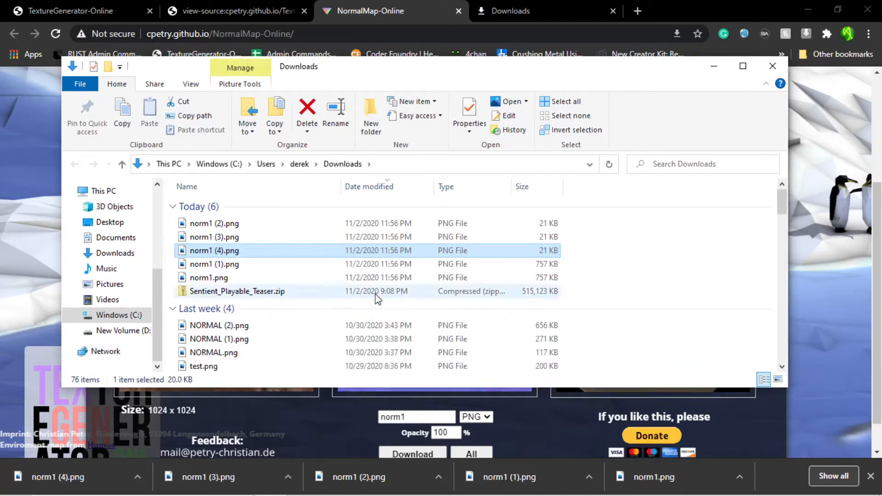
double_click(211, 239)
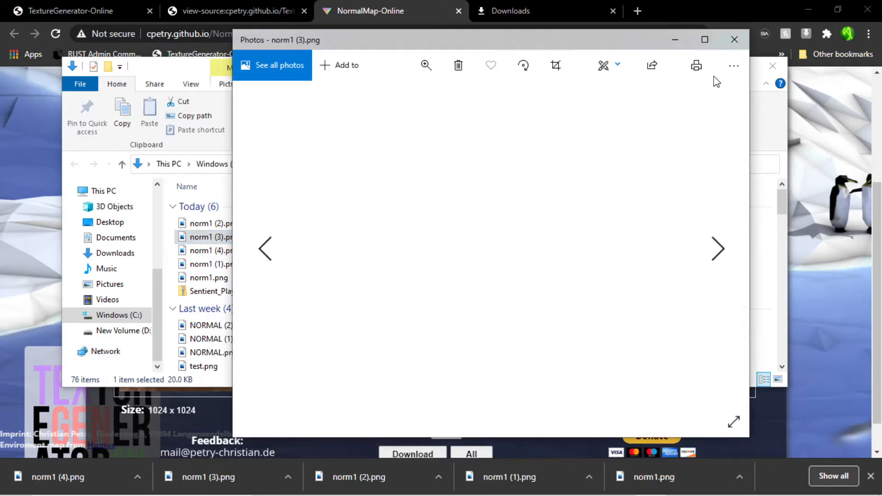
click(734, 39)
click(235, 253)
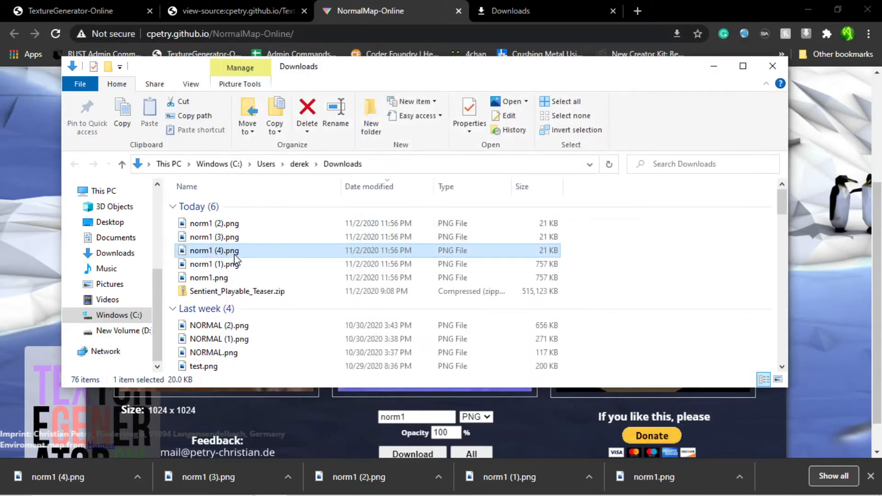
double_click(236, 255)
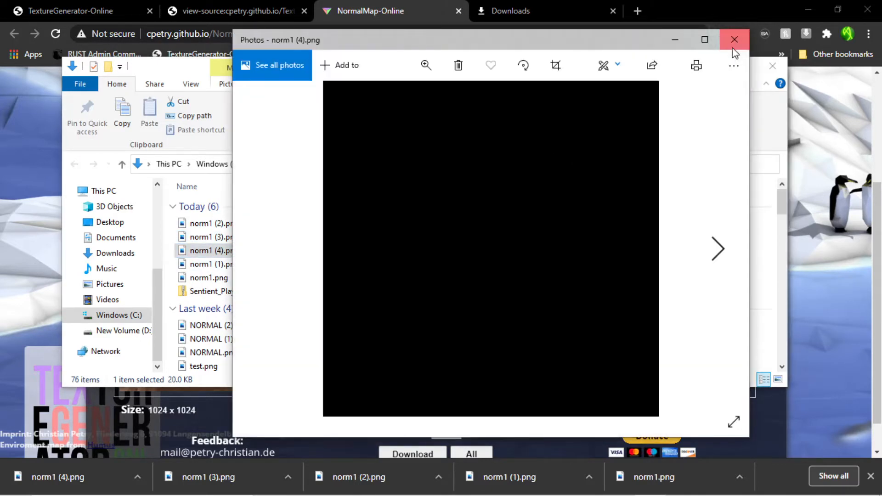
click(734, 39)
View the maps norm1 (1).png, norm1 (2).png and norm1.png, closing each image after viewing it.
double_click(255, 264)
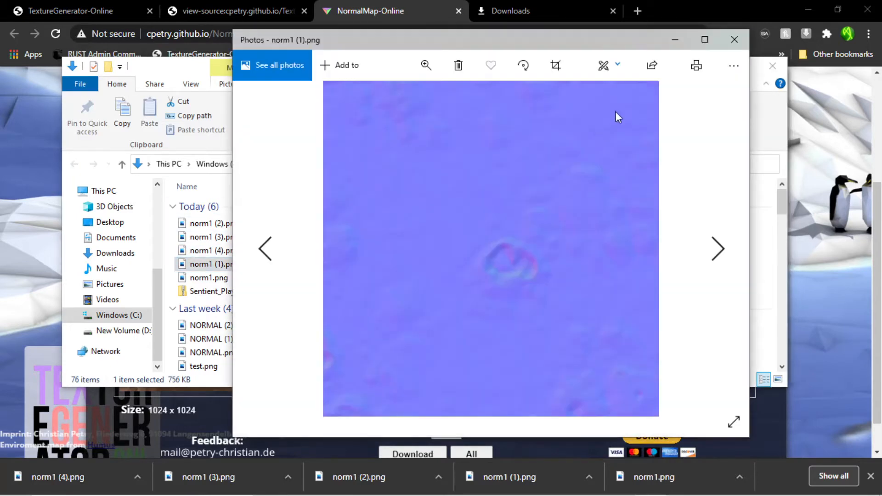
click(734, 39)
double_click(249, 224)
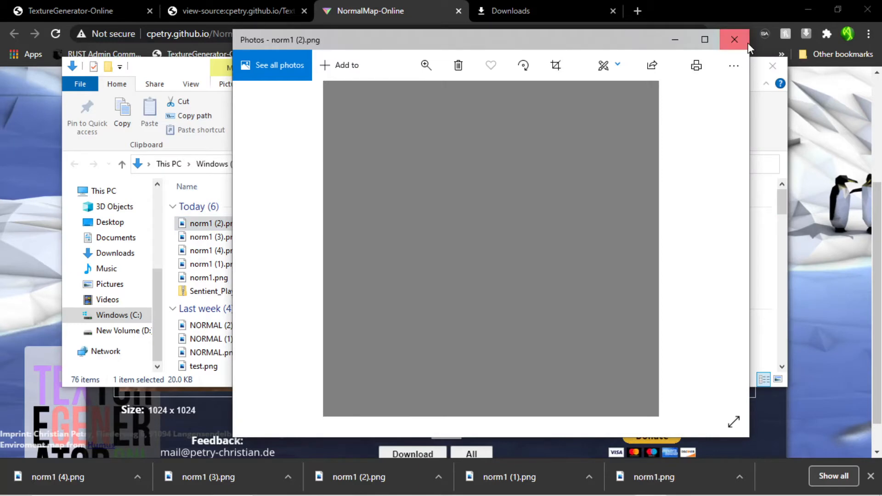
click(735, 39)
click(221, 280)
double_click(221, 279)
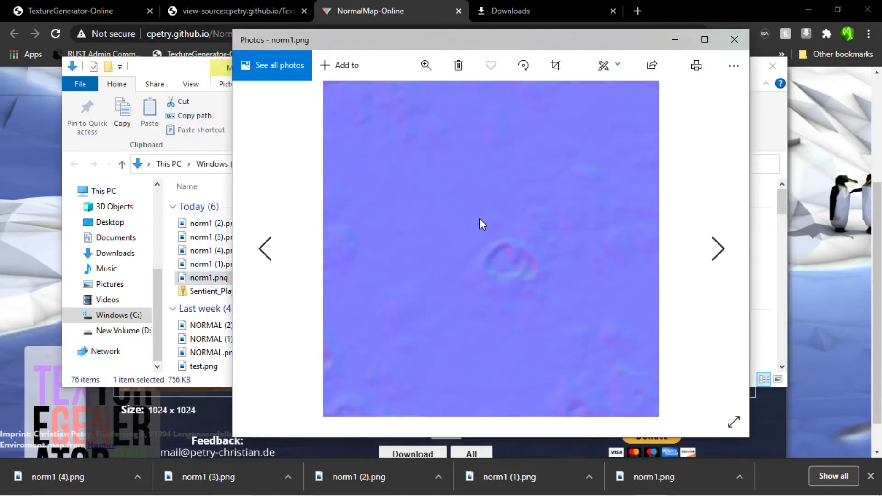
click(733, 39)
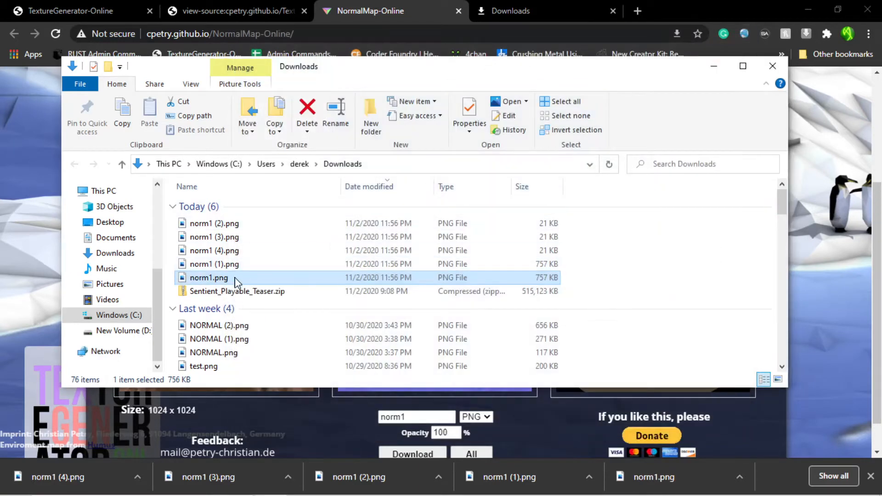
Delete all five downloaded norm1 PNG files from the Downloads folder and return to NormalMap-Online.
click(254, 275)
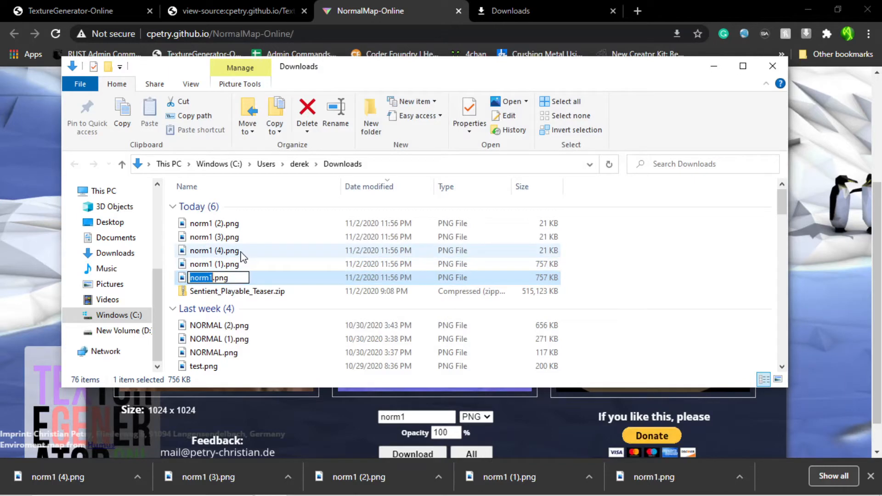
click(221, 233)
click(216, 224)
shift+click(210, 280)
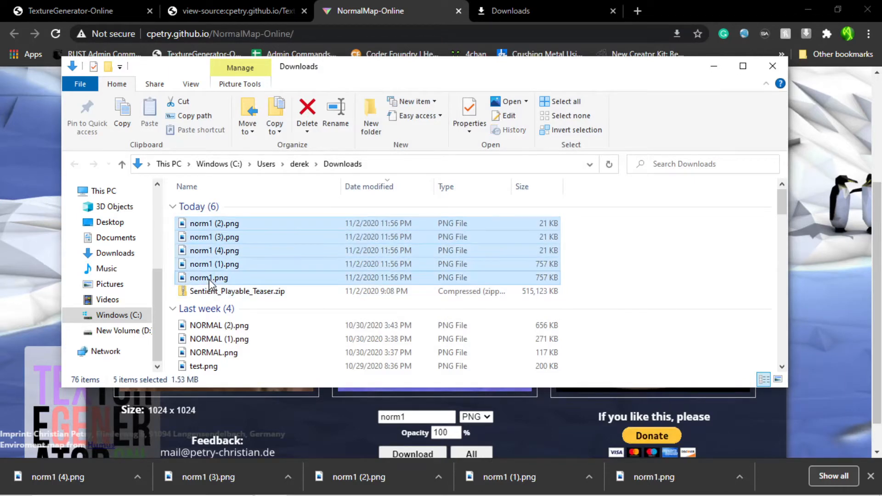
key(Delete)
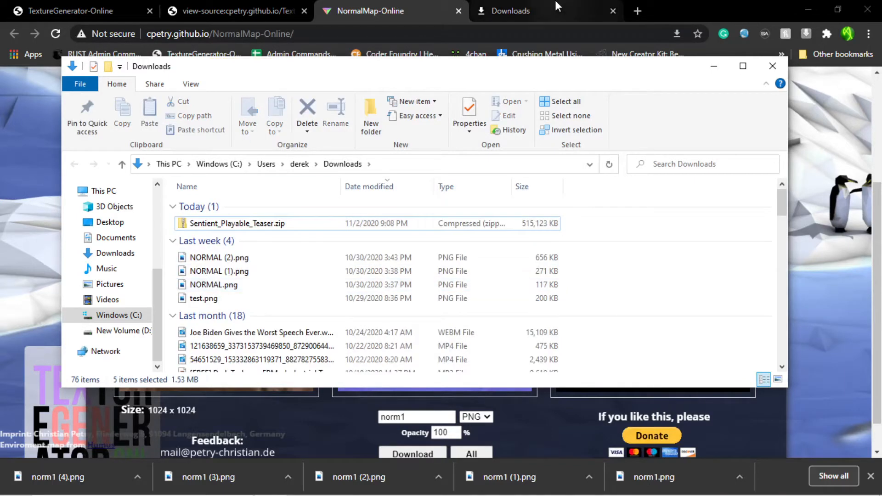
click(686, 2)
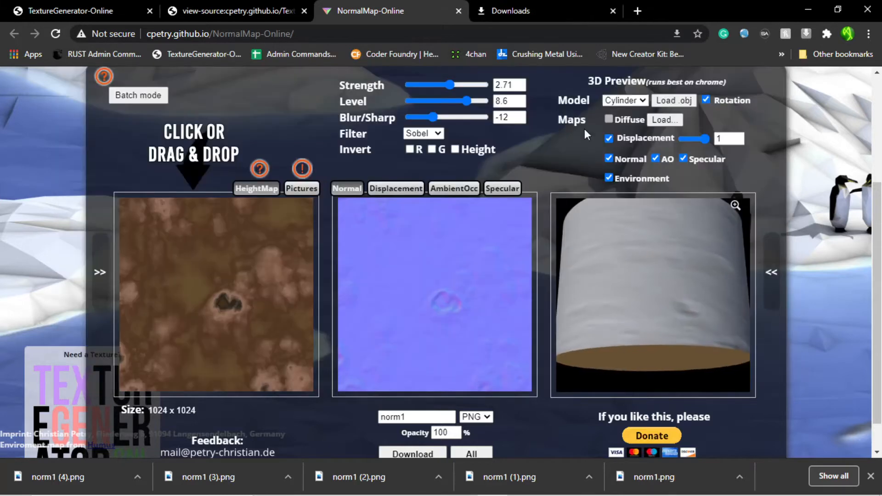
Set the displacement map's Contrast to about -0.89 and inspect the effect on the cylinder preview.
click(399, 189)
mouse_move(410, 105)
mouse_down()
mouse_move(449, 105)
mouse_move(443, 86)
mouse_move(414, 90)
mouse_up()
mouse_move(630, 249)
mouse_down()
mouse_move(647, 299)
mouse_move(626, 259)
mouse_up()
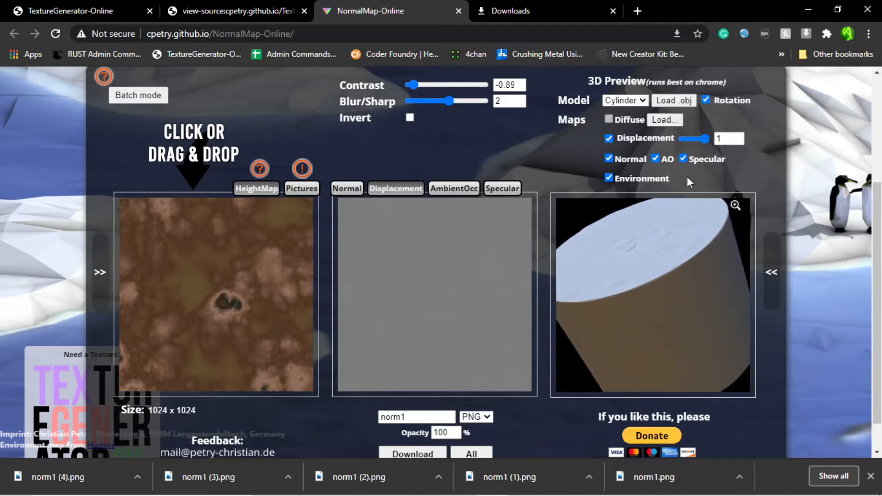
Change the 3D preview model to Plane with Rotation turned off.
click(625, 100)
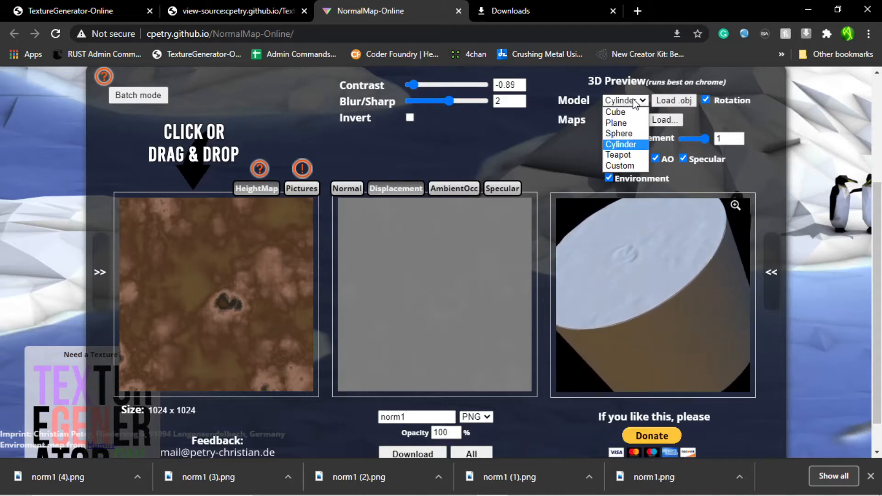
click(622, 122)
mouse_move(660, 283)
mouse_down()
mouse_move(649, 216)
mouse_move(658, 233)
mouse_move(665, 225)
mouse_move(663, 306)
mouse_move(625, 266)
mouse_move(653, 279)
mouse_up()
Try a displacement Contrast of -0.73, lower it to -1, and set Blur/Sharp to -32.
mouse_move(415, 90)
mouse_down()
mouse_move(437, 79)
mouse_move(423, 79)
mouse_move(453, 76)
mouse_move(420, 78)
mouse_up()
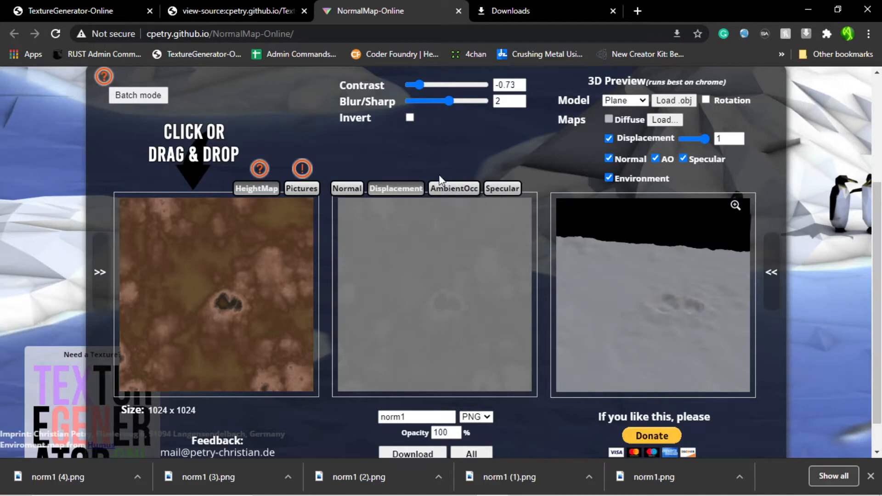
drag(428, 83, 367, 84)
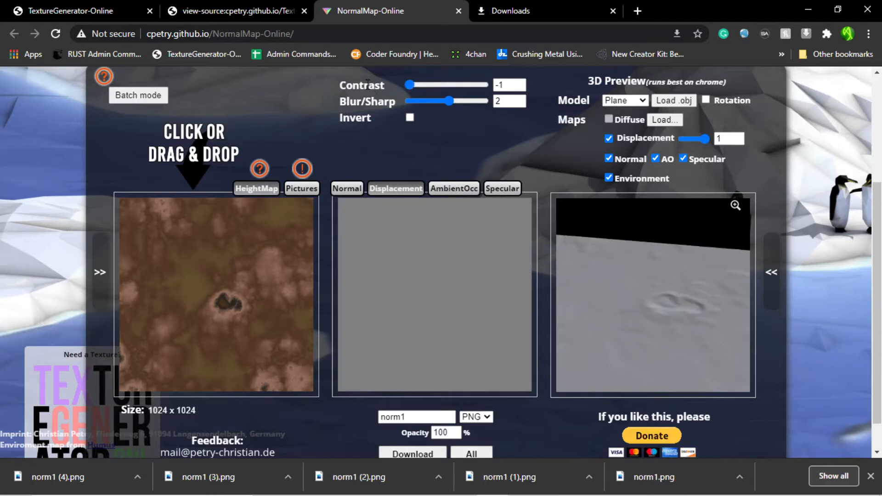
drag(449, 101, 382, 96)
Set the ambient occlusion map's Strength to about 0.56, Range to 0.42 and Blur/Sharp to 1.
click(441, 189)
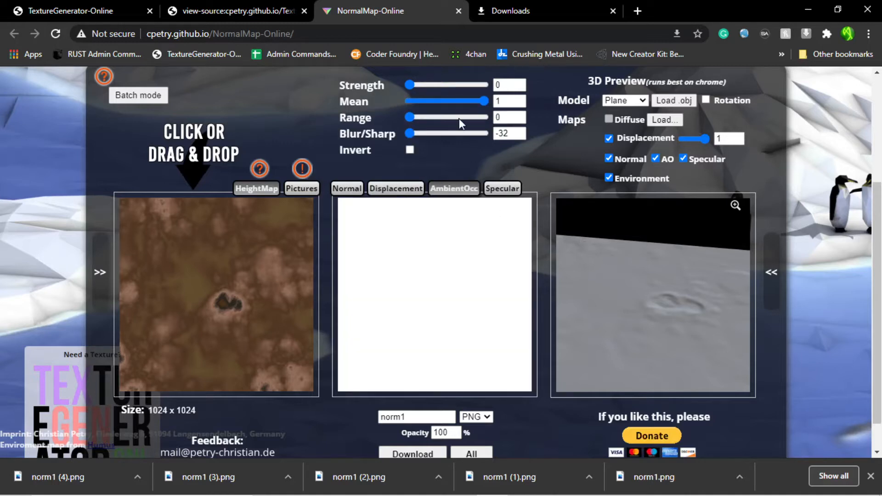
drag(415, 87, 451, 86)
drag(406, 117, 448, 133)
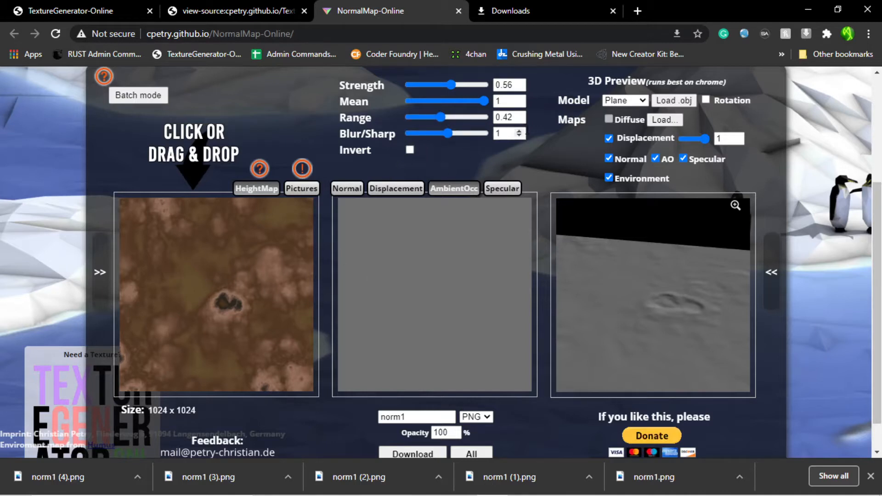
Set the normal map's Blur/Sharp to 3 and inspect the relief on the plane preview.
drag(607, 259, 622, 284)
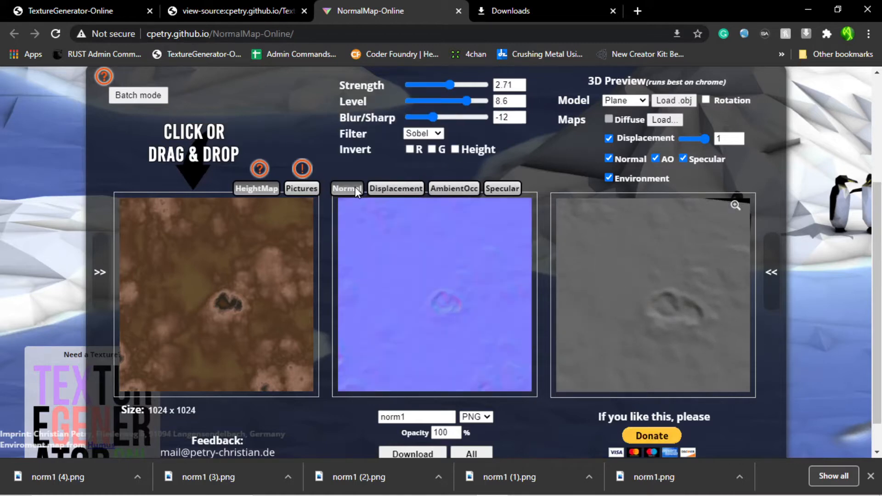
click(451, 118)
mouse_move(696, 312)
mouse_down()
mouse_move(673, 283)
mouse_move(696, 301)
mouse_move(691, 313)
mouse_up()
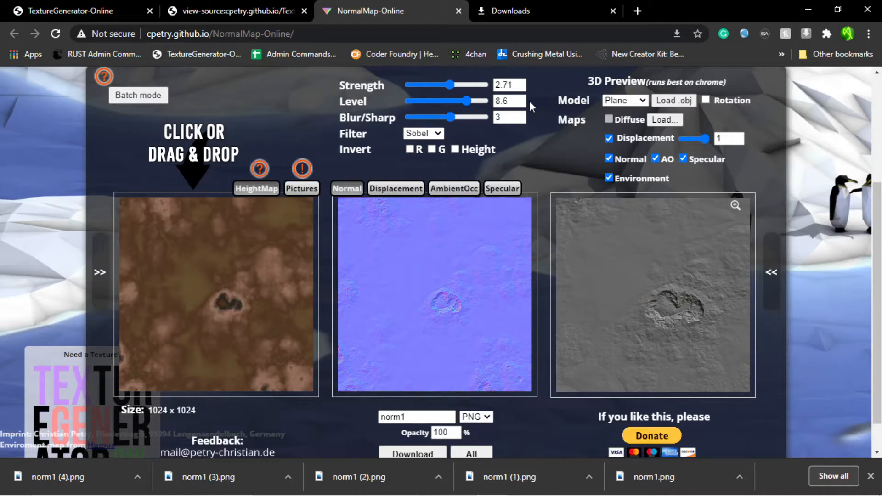
Set the specular map's Strength to about 0.2 and its Range to 0.87.
click(497, 189)
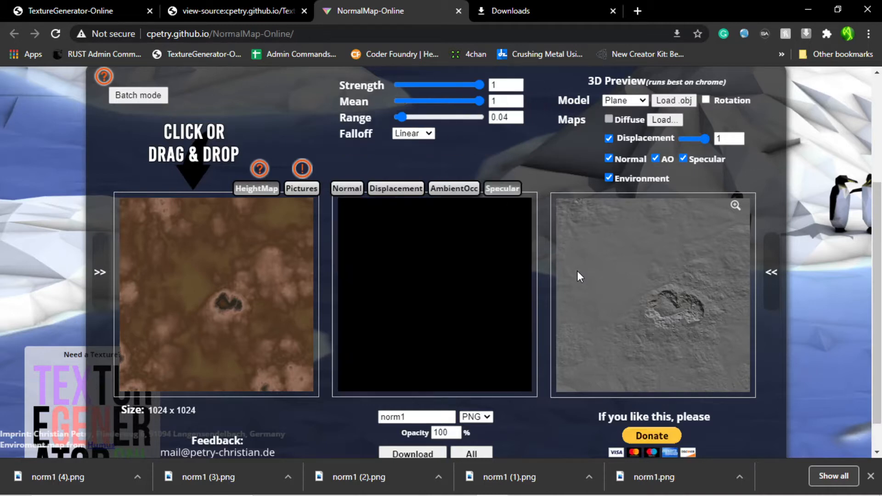
drag(634, 329, 537, 210)
drag(428, 87, 469, 116)
mouse_move(616, 226)
mouse_down()
mouse_move(629, 263)
mouse_move(616, 230)
mouse_up()
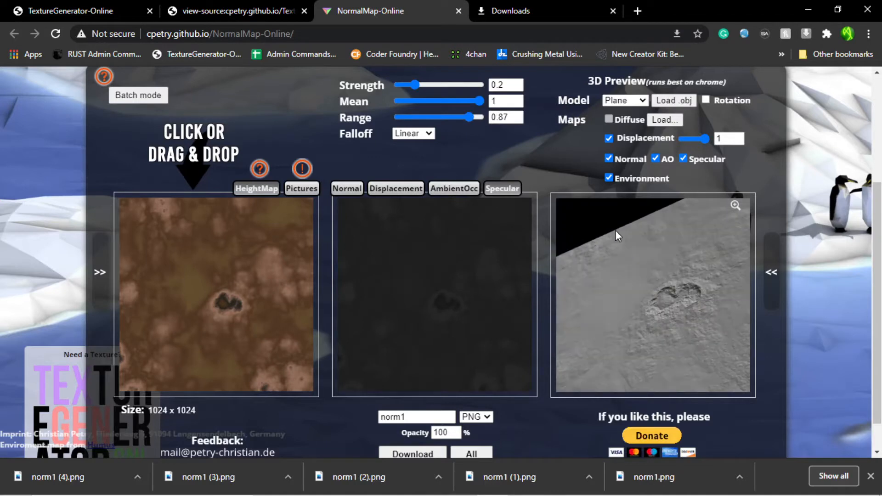
Raise the specular map's Strength to 1 and inspect the shine on the plane from several angles.
drag(420, 90, 492, 91)
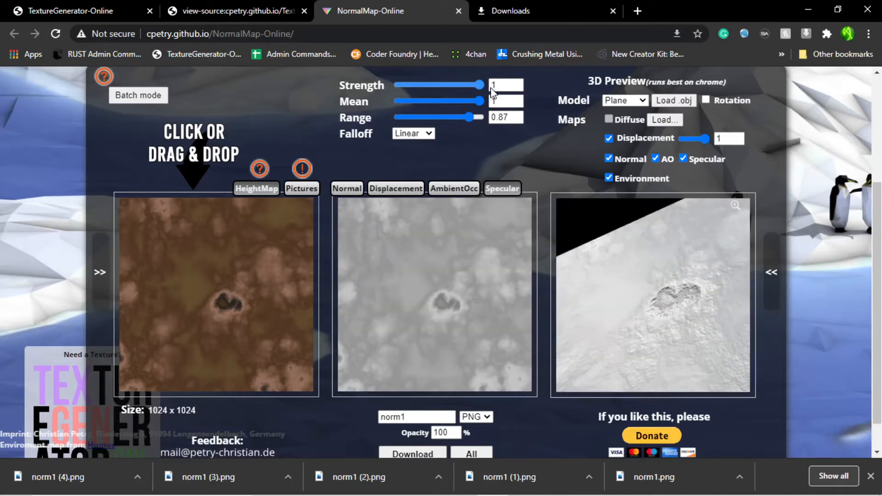
mouse_move(698, 266)
mouse_down()
mouse_move(707, 296)
mouse_move(711, 279)
mouse_move(725, 307)
mouse_move(701, 303)
mouse_move(697, 292)
mouse_move(713, 287)
mouse_move(705, 300)
mouse_move(717, 286)
mouse_move(667, 276)
mouse_up()
drag(612, 267, 671, 294)
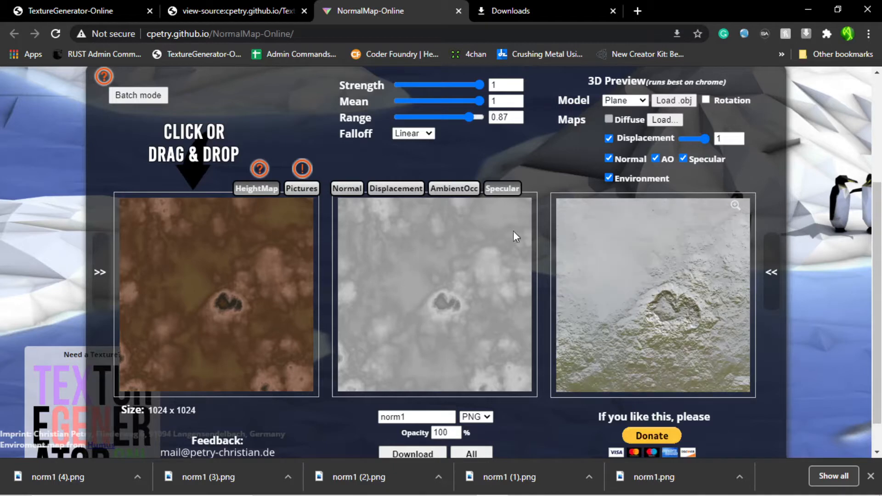
mouse_move(702, 282)
mouse_down()
mouse_move(669, 321)
mouse_move(690, 287)
mouse_up()
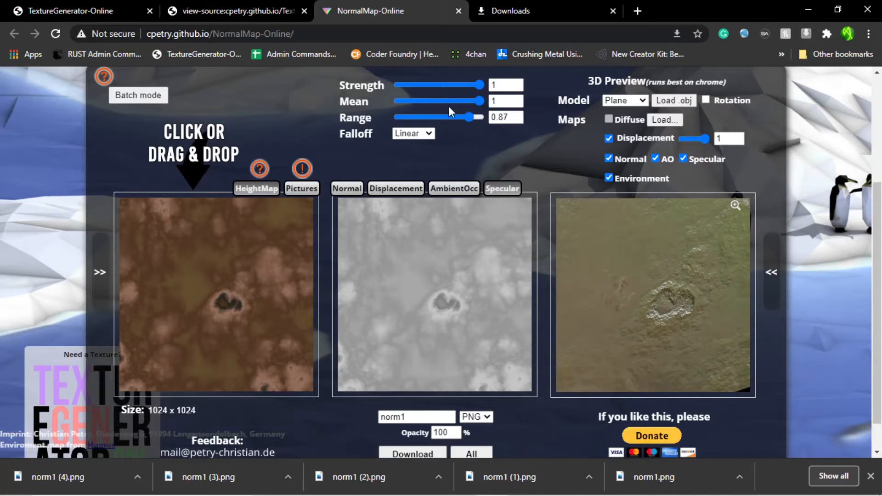
Set the specular map's Mean to 0, reduce its Range below 0.39, and inspect the plane from different angles.
drag(468, 103, 396, 103)
mouse_move(655, 231)
mouse_down()
mouse_move(660, 253)
mouse_move(668, 238)
mouse_up()
click(430, 117)
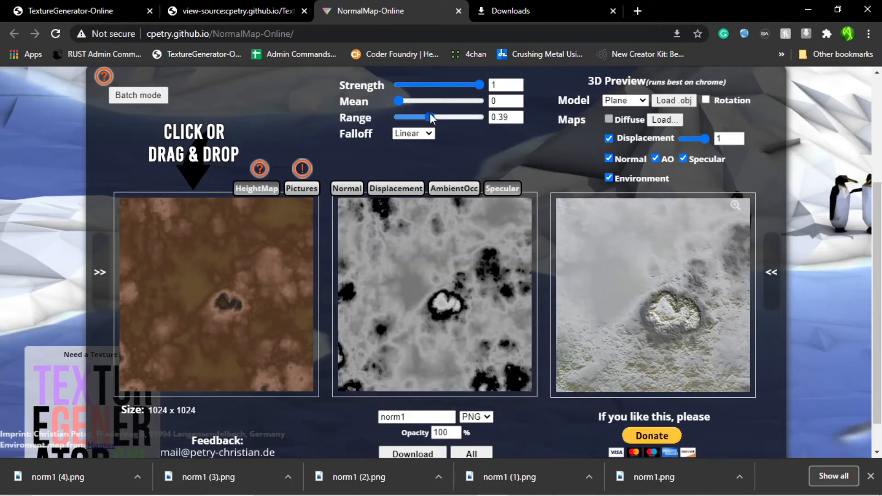
drag(431, 114, 423, 114)
drag(715, 298, 723, 316)
drag(694, 243, 585, 300)
mouse_move(728, 314)
mouse_down()
mouse_move(718, 327)
mouse_move(719, 260)
mouse_move(720, 302)
mouse_up()
Set the specular map's Range to 1 and Mean to about 0.37, checking the reflections on the plane.
drag(424, 116, 490, 125)
drag(660, 274, 652, 244)
drag(404, 99, 429, 102)
mouse_move(703, 286)
mouse_down()
mouse_move(716, 337)
mouse_move(724, 309)
mouse_move(729, 327)
mouse_move(711, 314)
mouse_move(715, 321)
mouse_up()
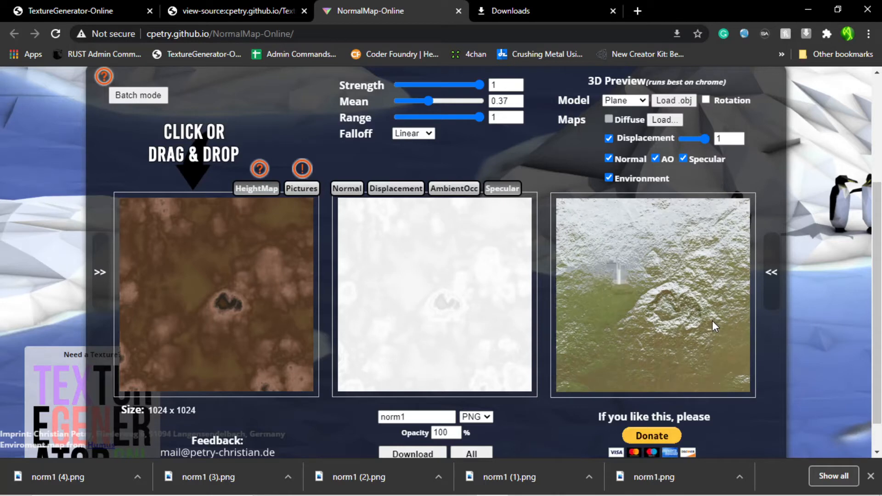
Try the specular map at zero Mean and Strength, then with Mean 1, Range 0.22 and Strength about 0.09.
drag(429, 101, 353, 87)
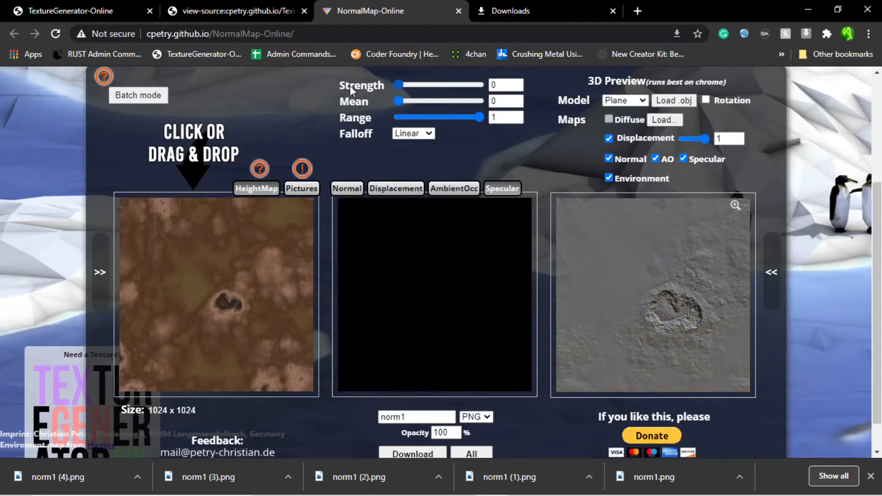
drag(466, 120, 417, 121)
drag(398, 85, 406, 85)
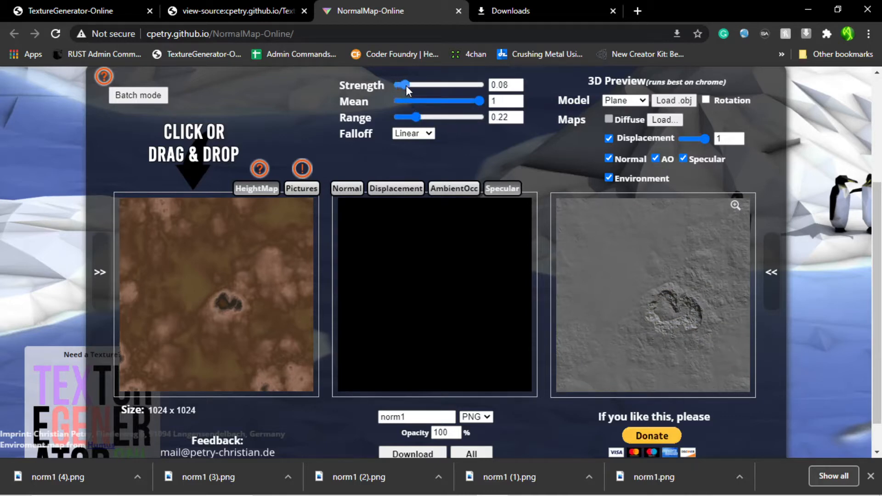
Set the specular map's Mean to 0.78 and its Range to 1.
click(463, 101)
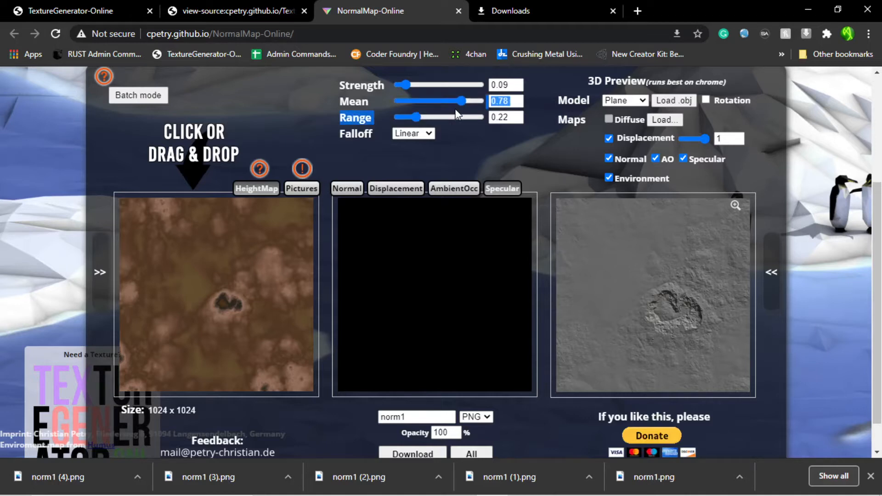
click(457, 115)
drag(457, 117, 490, 133)
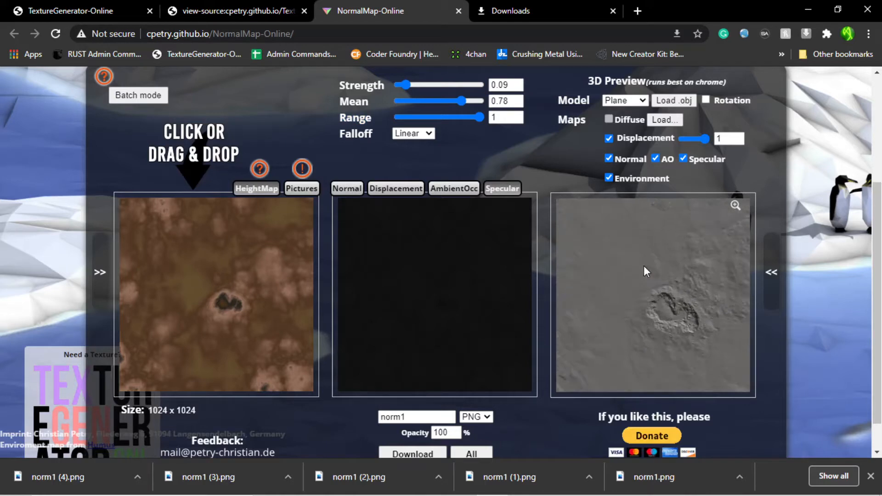
Try a specular Strength of 0.31, raise it to 1, and reopen the displacement map's settings.
drag(404, 85, 423, 84)
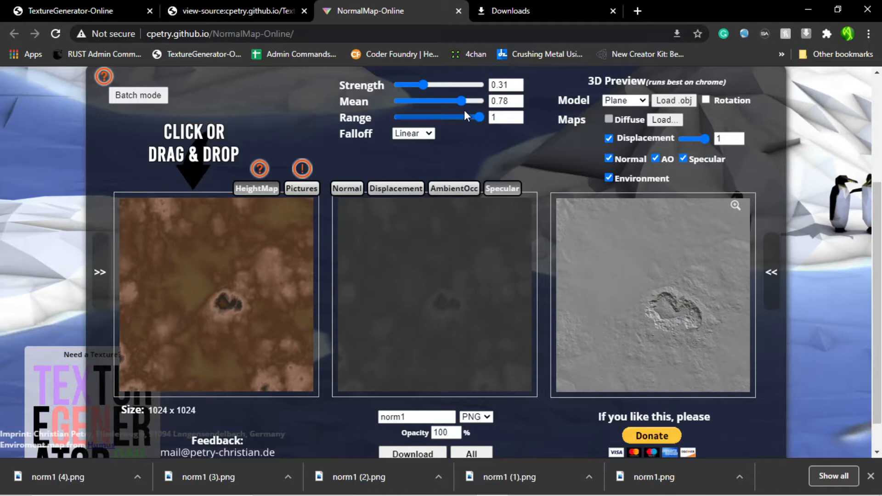
drag(438, 84, 487, 85)
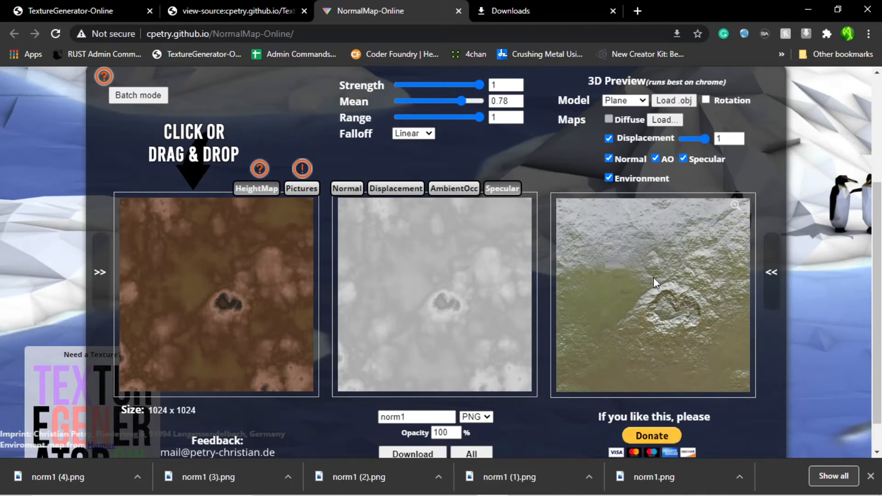
click(406, 189)
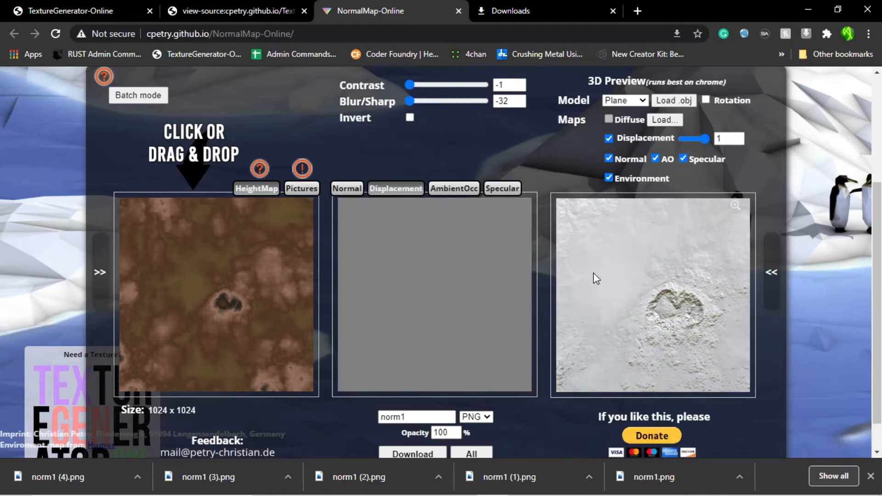
Set the displacement map's Contrast to -0.45 and Blur/Sharp to -10, invert it, and check the plane's relief.
drag(420, 101, 430, 83)
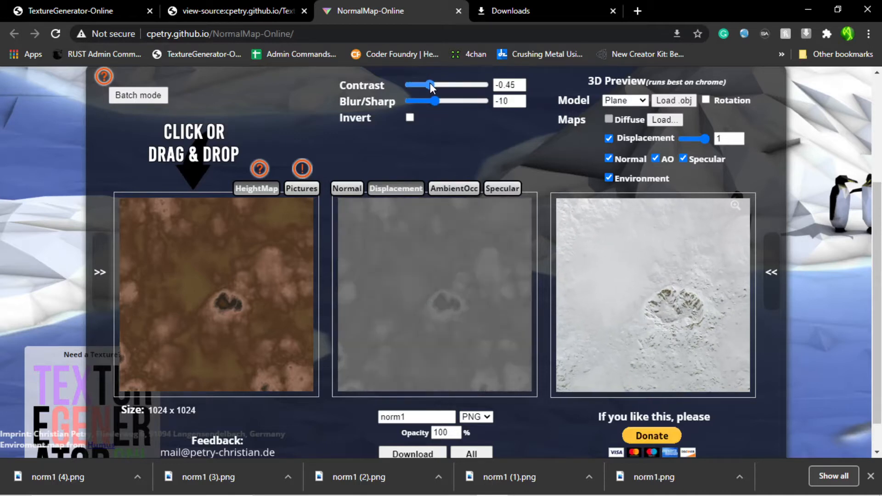
click(407, 118)
drag(627, 286, 602, 276)
Set the ambient occlusion map's Strength to 0.78, Mean to 0.22, Range to 0.32 and Blur/Sharp to 27.
click(464, 189)
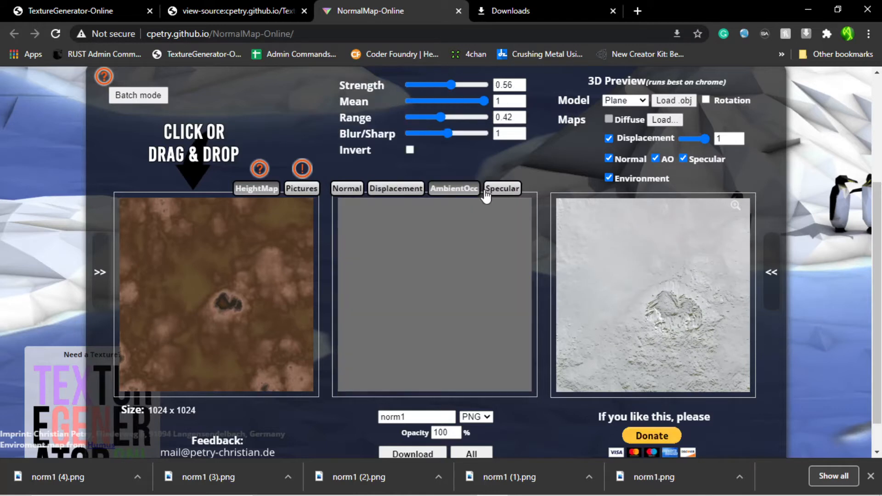
drag(451, 85, 468, 85)
drag(617, 232, 663, 309)
drag(448, 133, 426, 100)
click(432, 101)
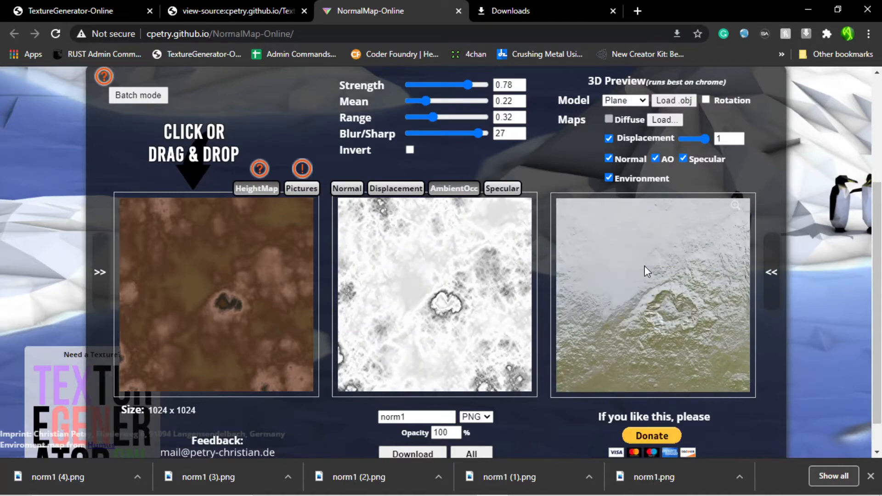
drag(625, 266, 608, 270)
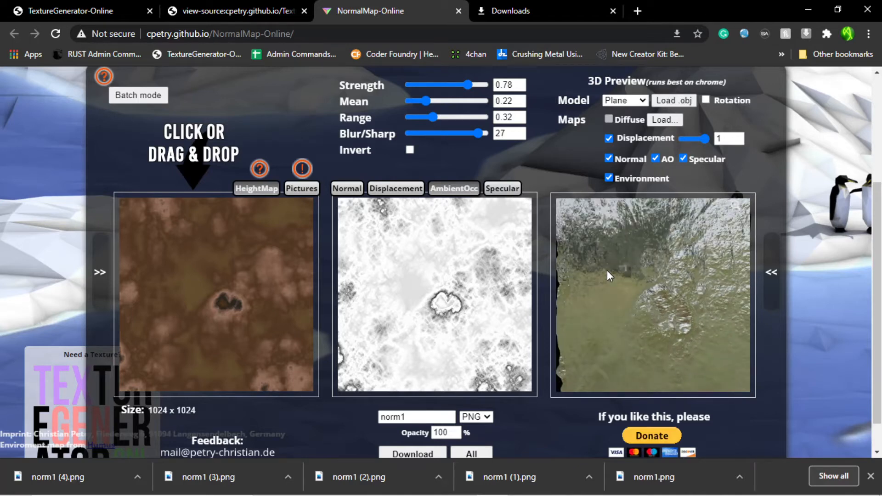
Switch off displacement, normal, environment and specular in the 3D preview to inspect the ambient occlusion alone.
click(609, 139)
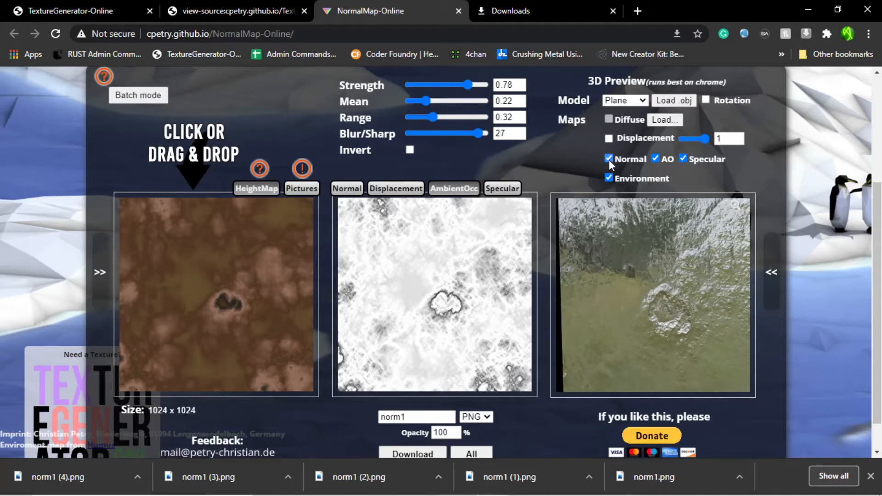
click(608, 158)
click(608, 178)
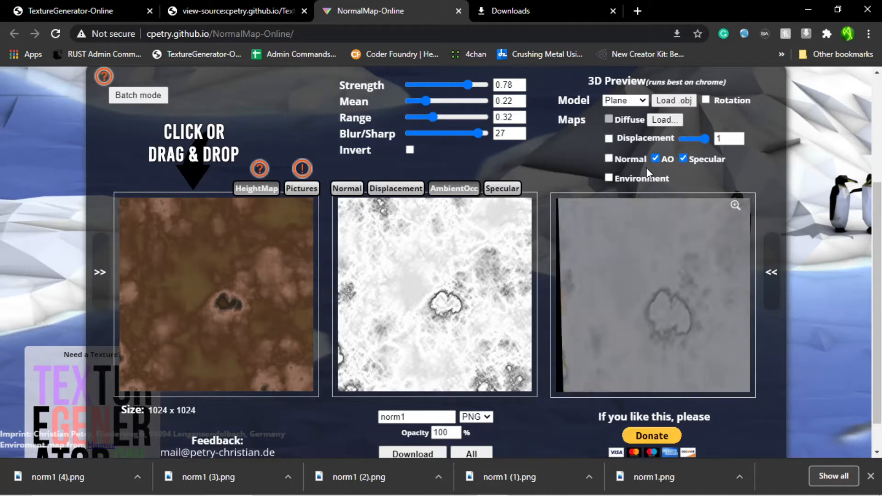
drag(647, 238, 666, 226)
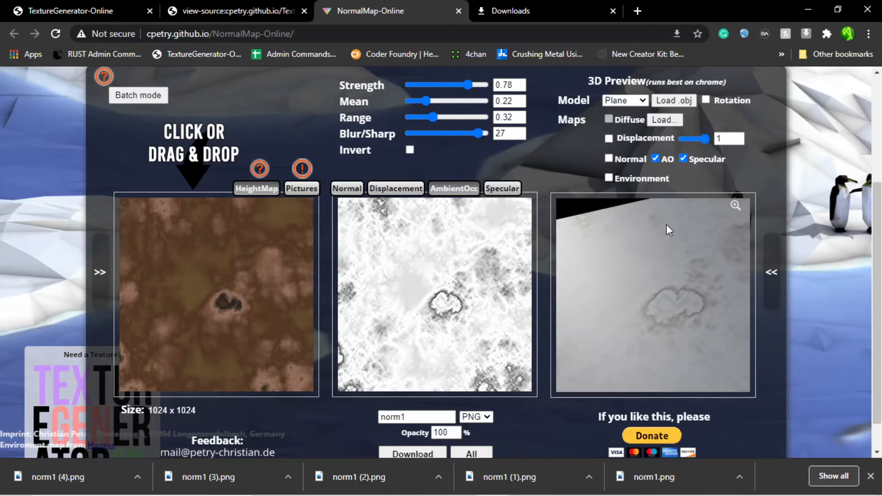
click(684, 159)
drag(682, 274, 670, 288)
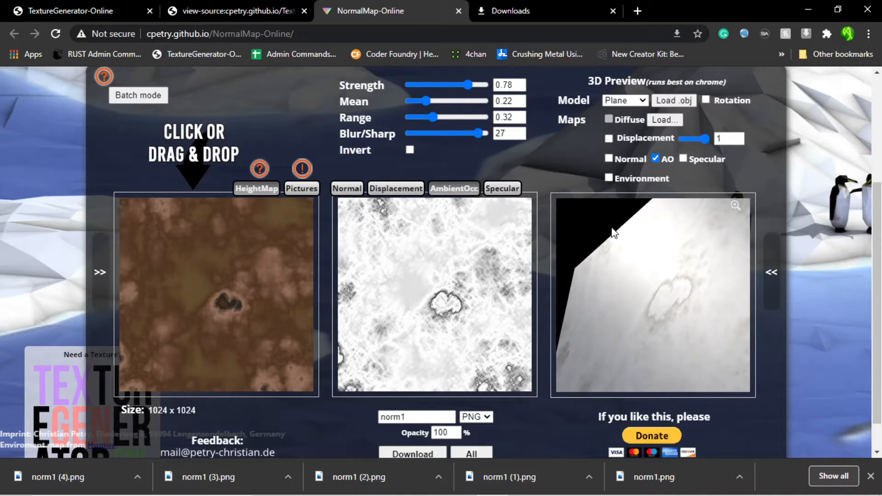
Turn the normal map back on in the 3D preview and check it together with ambient occlusion.
click(608, 158)
mouse_move(657, 269)
mouse_down()
mouse_move(663, 278)
mouse_move(627, 248)
mouse_move(667, 269)
mouse_move(648, 262)
mouse_up()
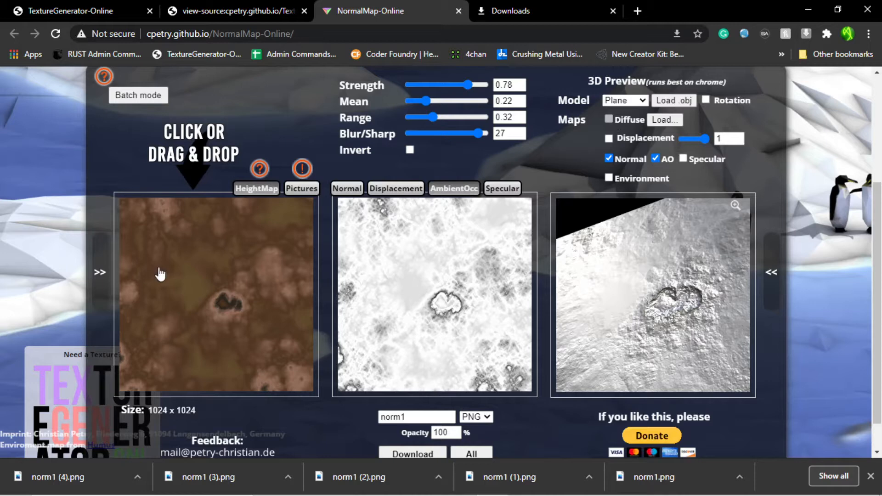
mouse_move(622, 228)
mouse_down()
mouse_move(634, 234)
mouse_move(631, 242)
mouse_up()
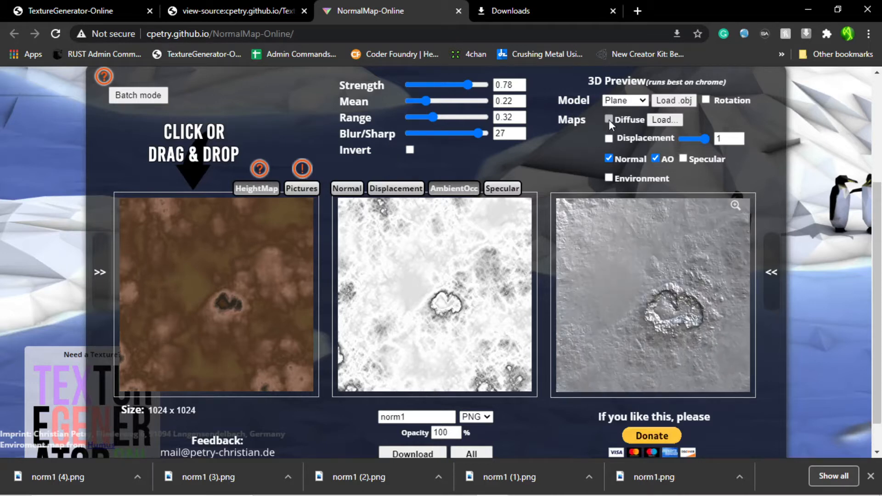
Load Rustish.png from the Desktop as the diffuse texture of the 3D preview.
click(664, 119)
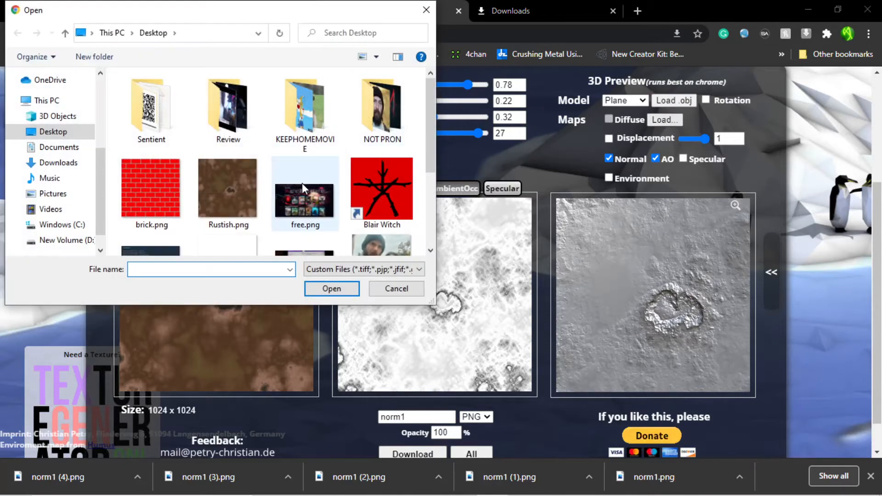
double_click(222, 194)
mouse_move(674, 288)
mouse_down()
mouse_move(663, 274)
mouse_move(665, 283)
mouse_move(640, 288)
mouse_move(673, 292)
mouse_move(663, 285)
mouse_up()
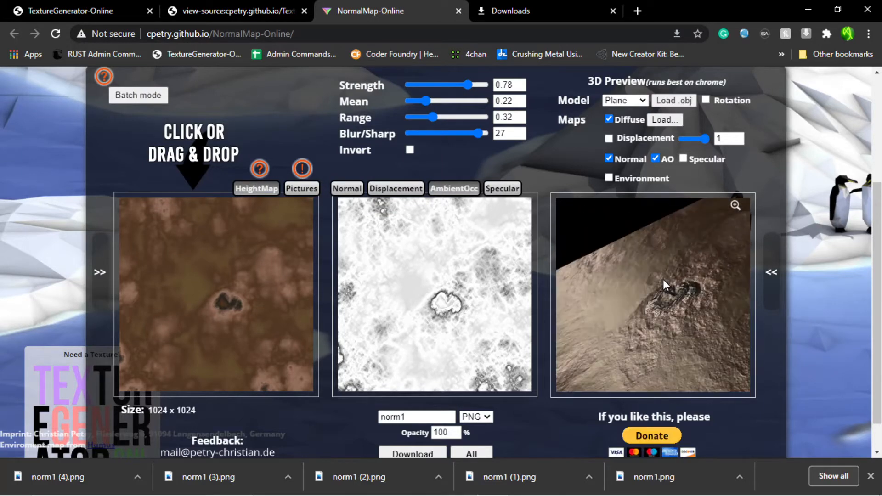
Examine the textured plane in the enlarged preview, then up close from several angles in the normal preview.
click(735, 205)
drag(719, 237, 454, 317)
click(704, 79)
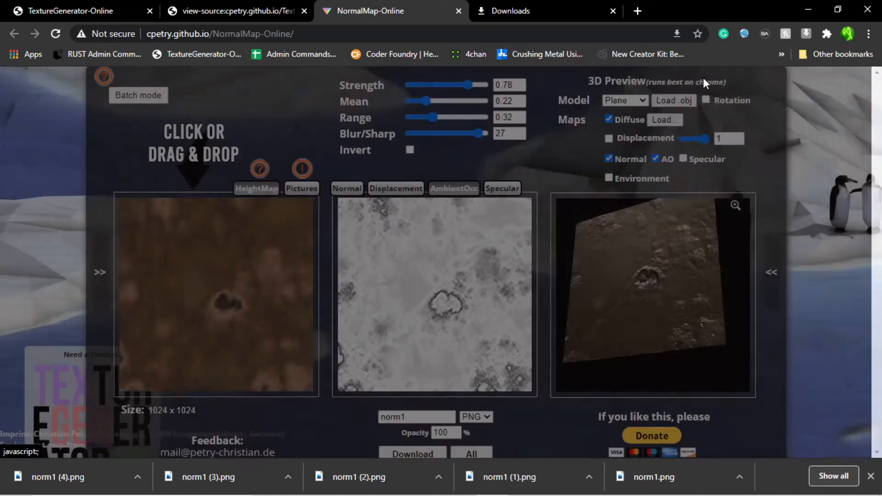
drag(612, 236, 633, 286)
scroll(633, 286, up, 3)
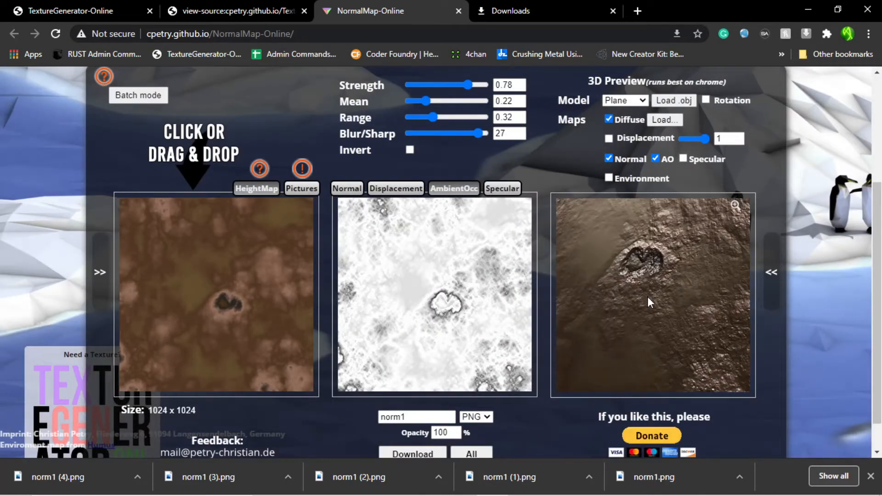
mouse_move(690, 278)
mouse_down()
mouse_move(659, 279)
mouse_move(697, 302)
mouse_move(695, 283)
mouse_move(685, 283)
mouse_move(698, 283)
mouse_up()
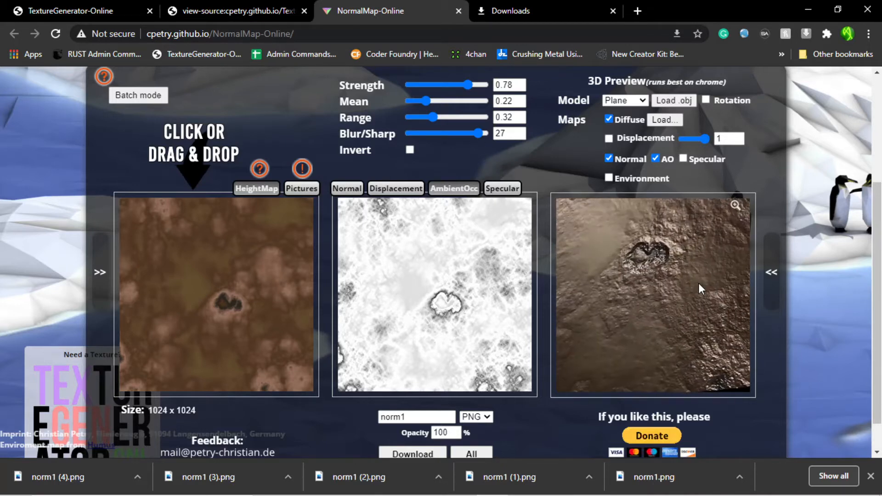
Check the specular map's settings, then set the displacement map's Contrast to -0.09.
click(498, 190)
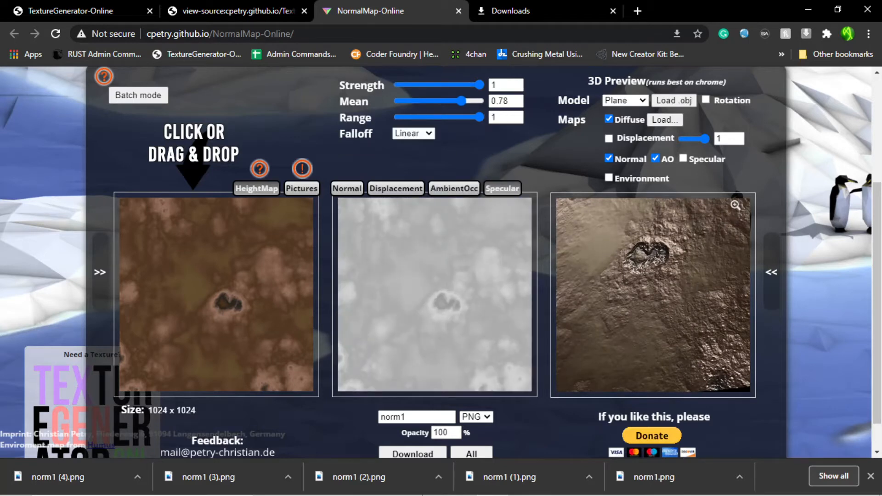
mouse_move(423, 495)
click(411, 193)
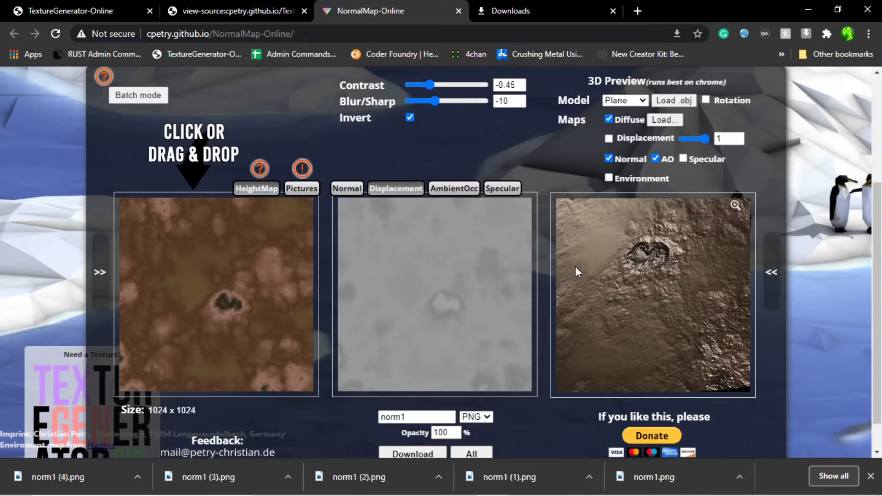
drag(429, 89, 443, 90)
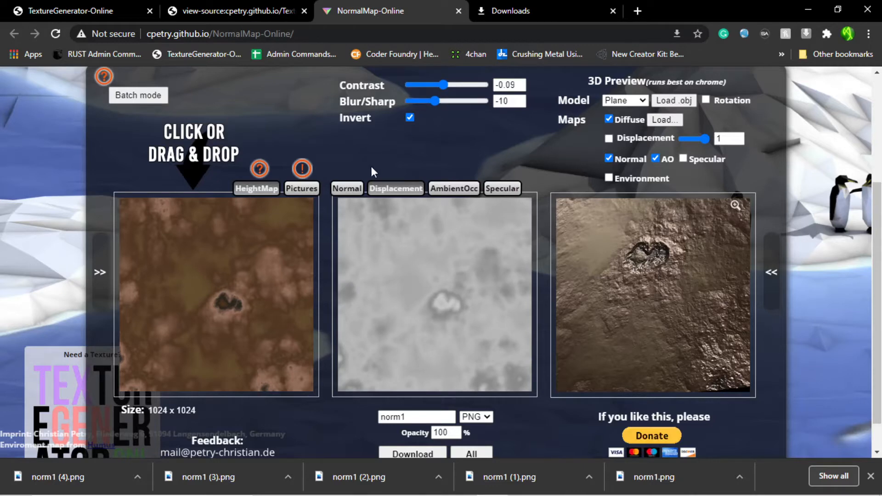
Re-enable displacement in the 3D preview and set the displacement map's Contrast to 0.79 and Blur/Sharp to 10.
click(609, 138)
drag(432, 79, 377, 83)
drag(437, 101, 459, 101)
drag(412, 85, 476, 86)
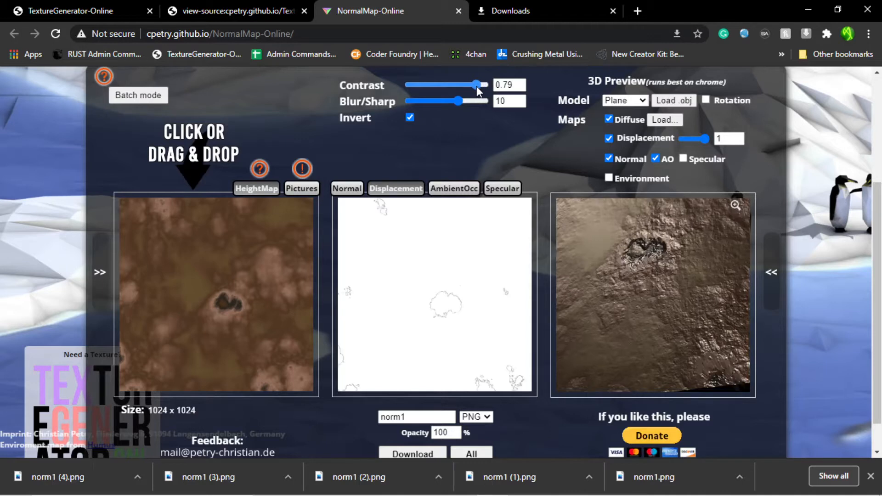
mouse_move(662, 271)
mouse_down()
mouse_move(661, 310)
mouse_move(652, 315)
mouse_move(632, 290)
mouse_move(643, 288)
mouse_move(649, 263)
mouse_move(635, 257)
mouse_move(661, 262)
mouse_move(639, 260)
mouse_move(656, 269)
mouse_up()
scroll(639, 260, up, 8)
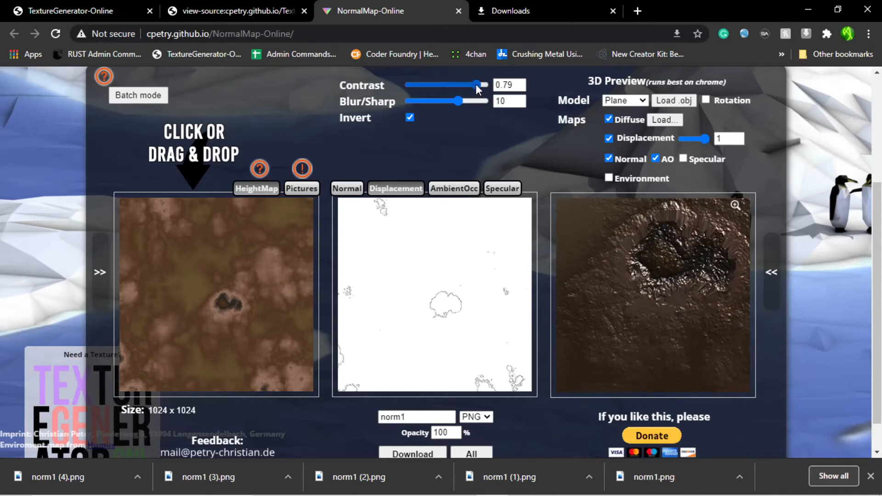
Turn off inversion of the displacement map and set its Contrast to -0.7 and Blur/Sharp to -32.
click(412, 117)
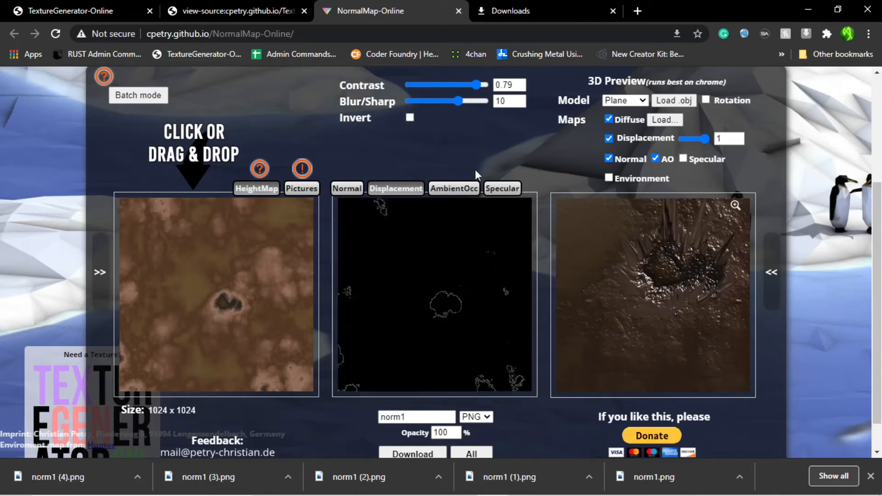
drag(476, 86, 421, 91)
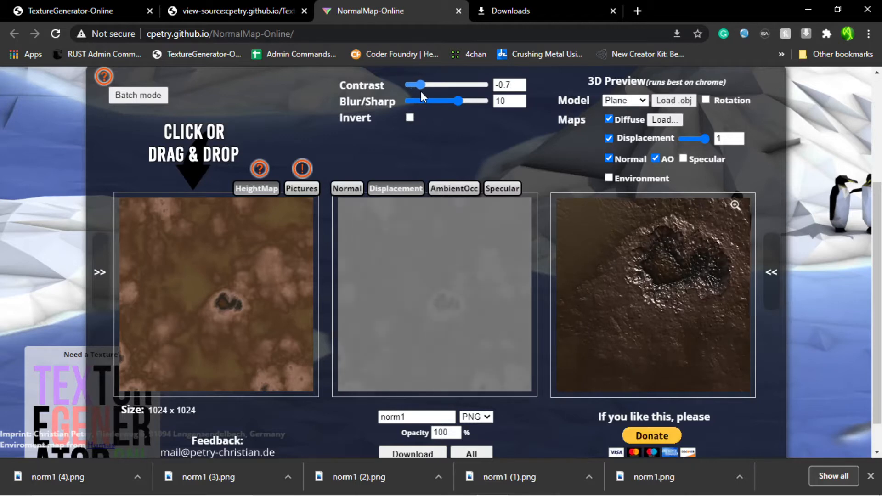
drag(623, 264, 670, 282)
drag(456, 100, 405, 101)
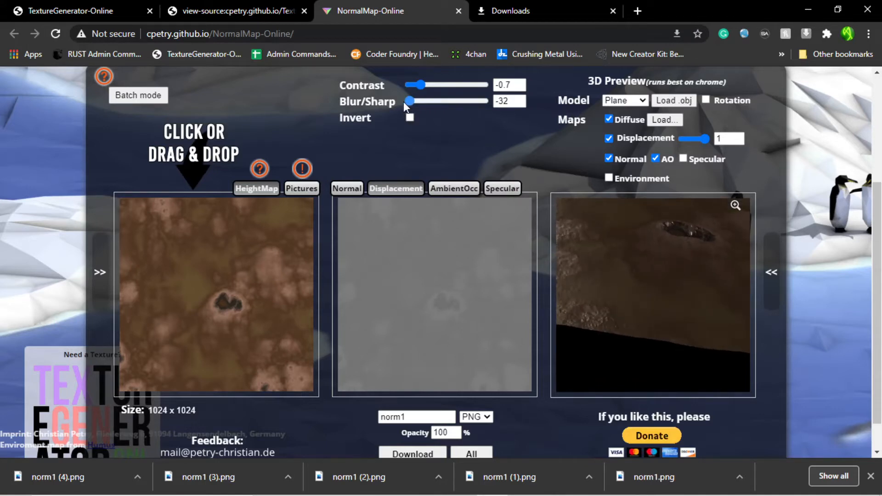
drag(663, 259, 645, 246)
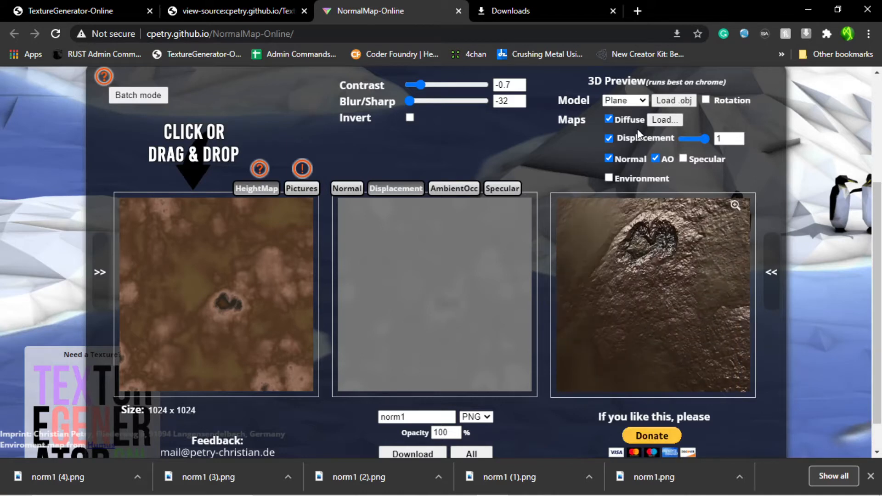
Turn the environment back on in the preview and set the ambient occlusion map's Range to 0.06 and Blur/Sharp to 0.
click(609, 178)
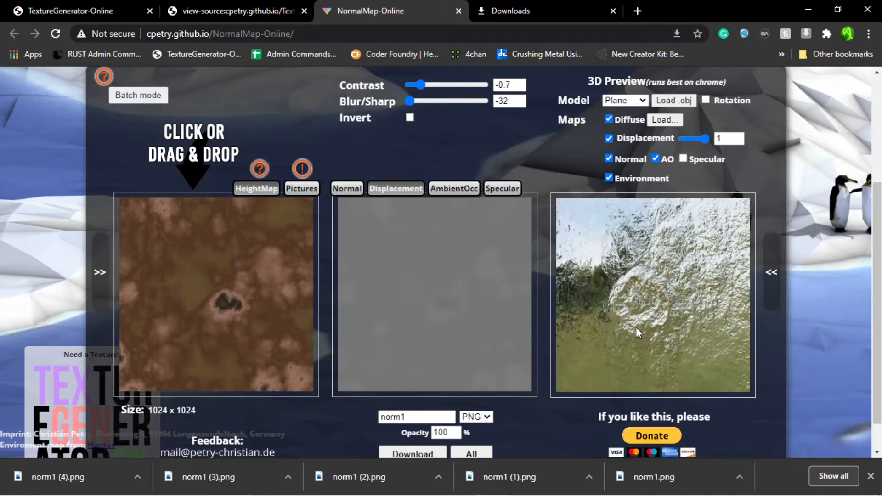
click(447, 190)
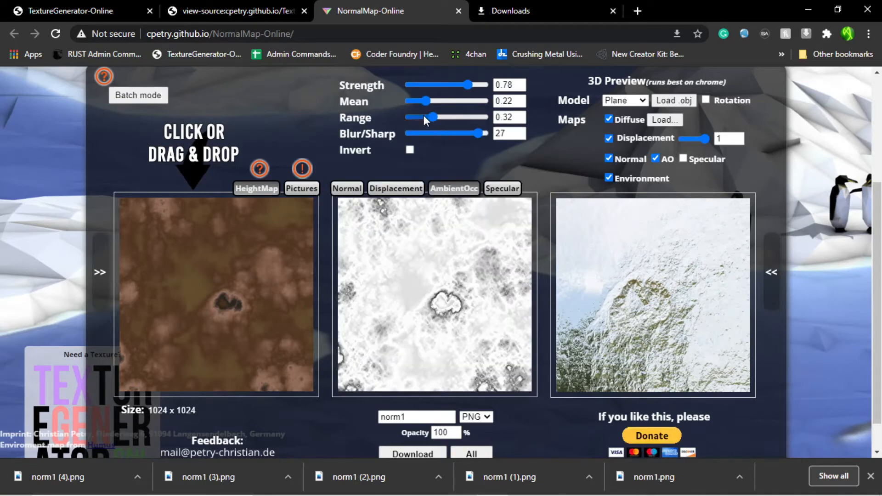
drag(430, 117, 414, 117)
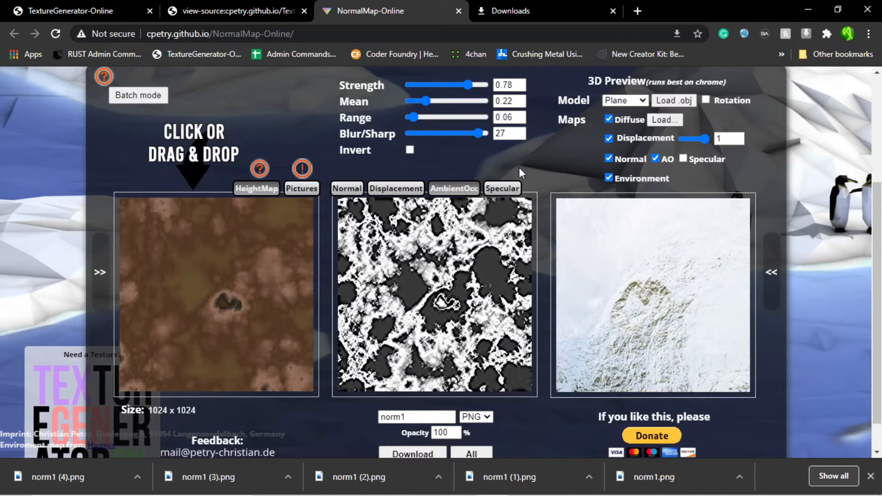
click(431, 133)
mouse_move(431, 132)
mouse_down()
mouse_move(424, 132)
mouse_move(448, 132)
mouse_up()
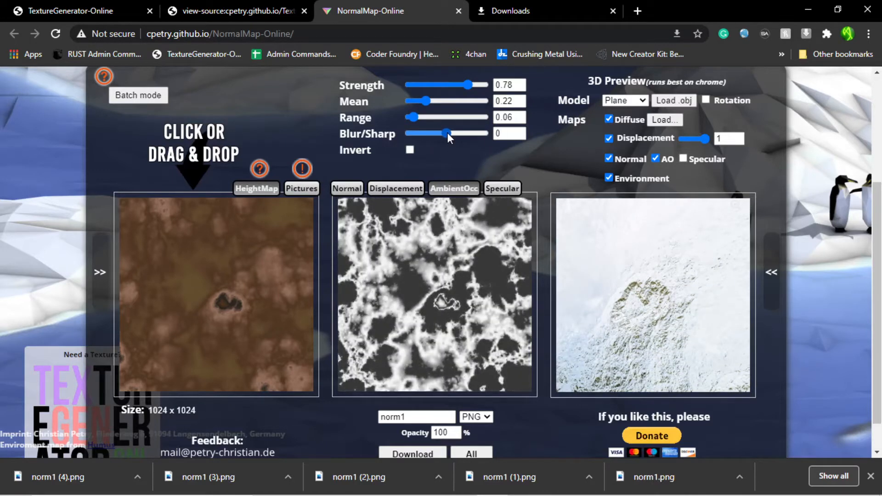
Enable specular in the 3D preview and set the specular map's Range to 0.49, checking the plane's highlights.
click(502, 189)
click(404, 117)
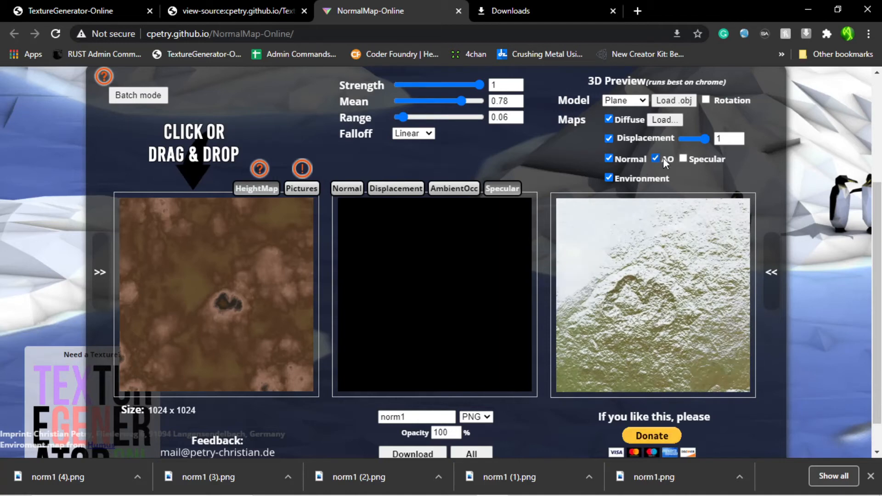
click(683, 158)
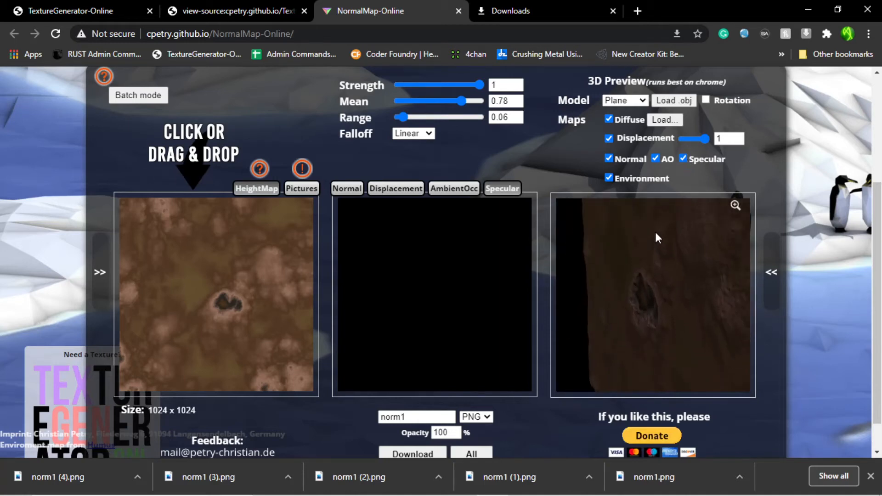
drag(405, 120, 439, 119)
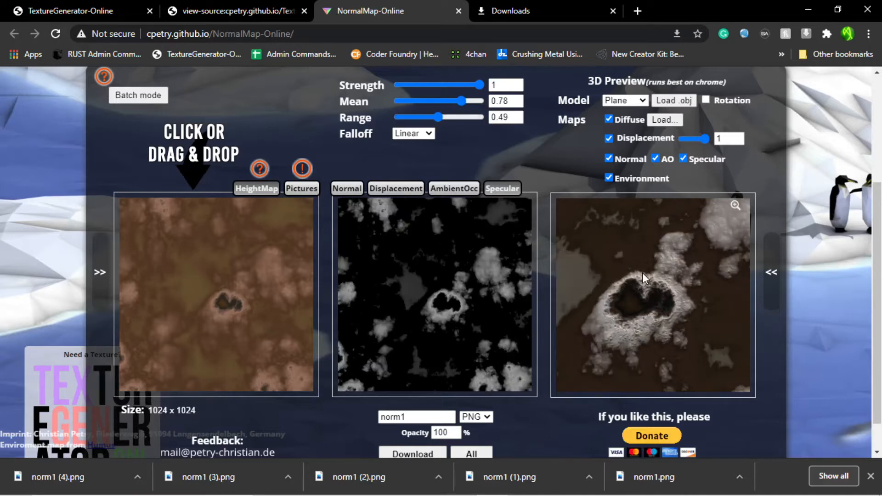
drag(627, 267, 627, 286)
Name the output Rustish, keep the PNG format, and download all the generated maps.
click(423, 413)
drag(424, 413, 374, 417)
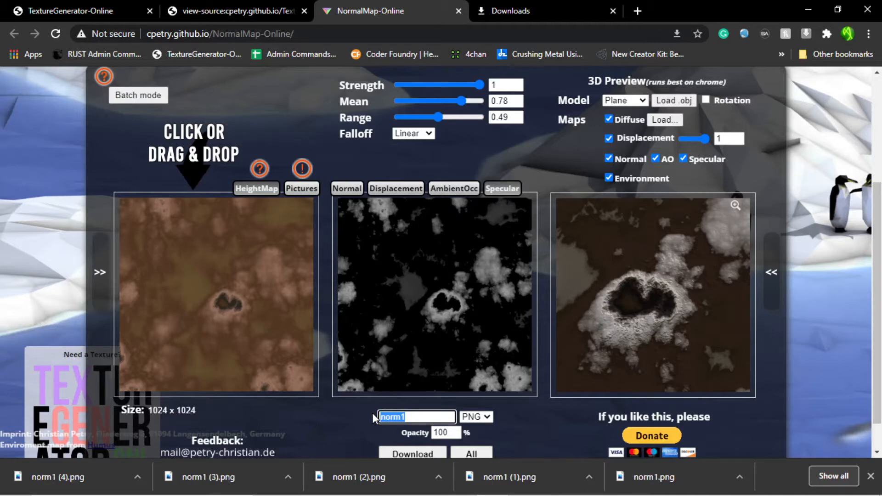
text(Rustish)
click(477, 419)
click(479, 433)
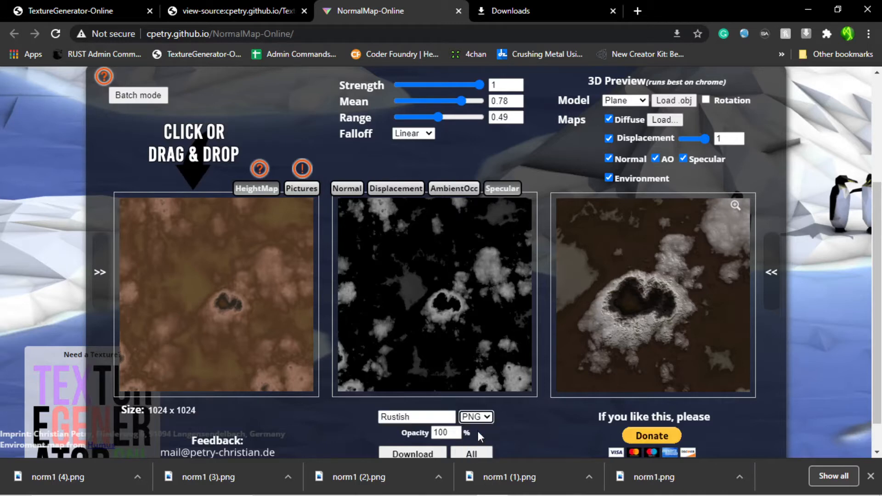
scroll(448, 435, down, 1)
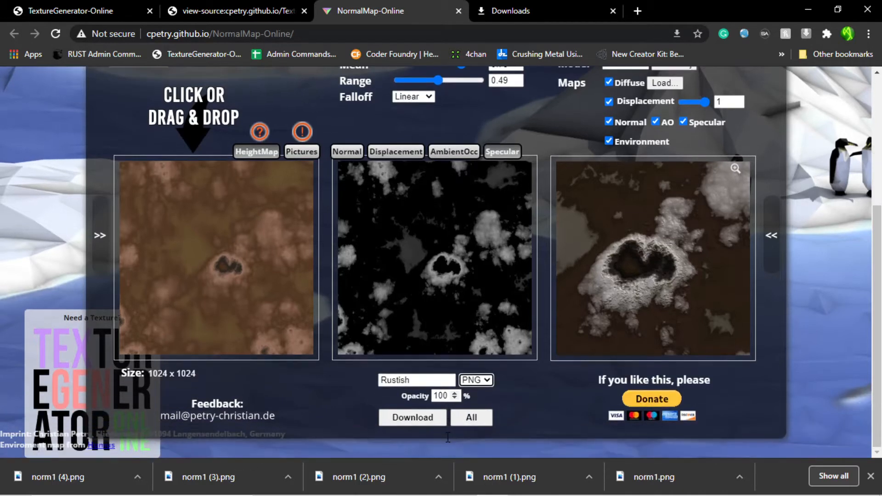
click(471, 418)
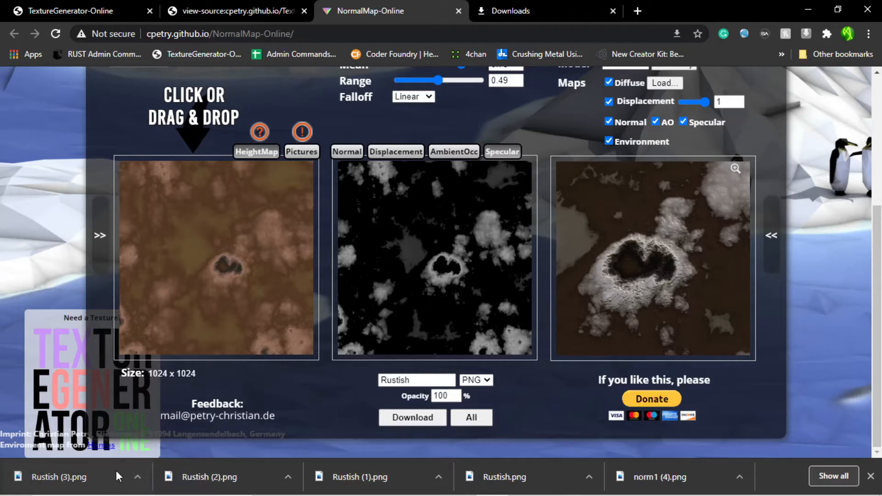
Show the downloaded maps in their folder and open Rustish.png to see which map it holds.
click(136, 478)
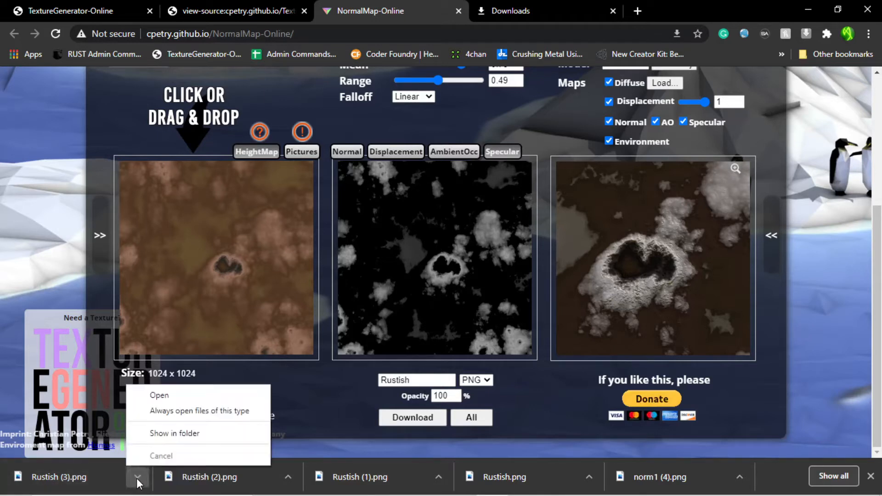
click(176, 432)
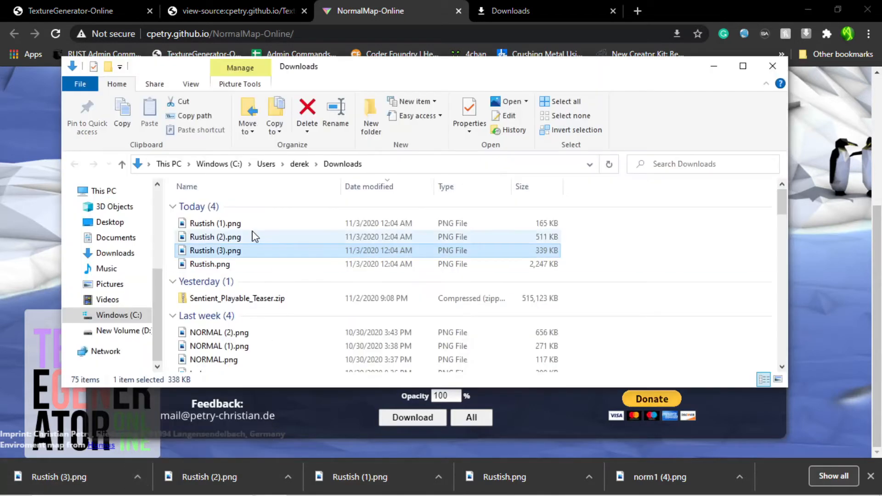
click(205, 225)
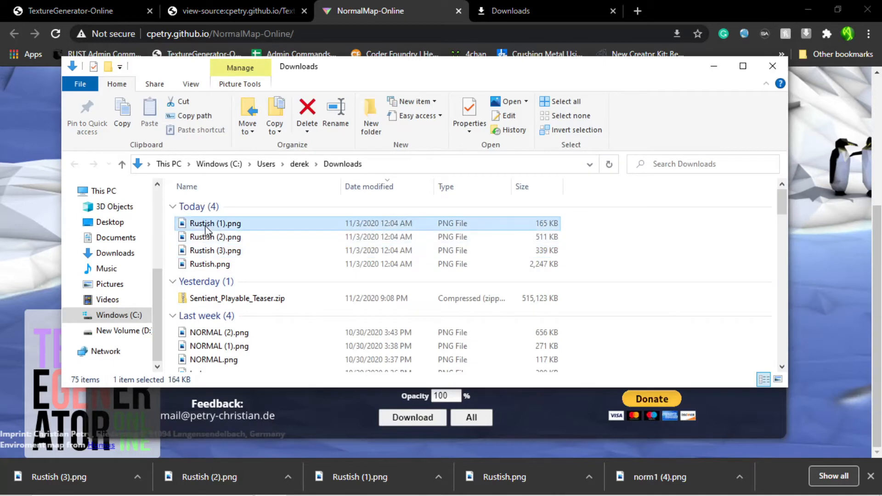
click(214, 265)
double_click(214, 265)
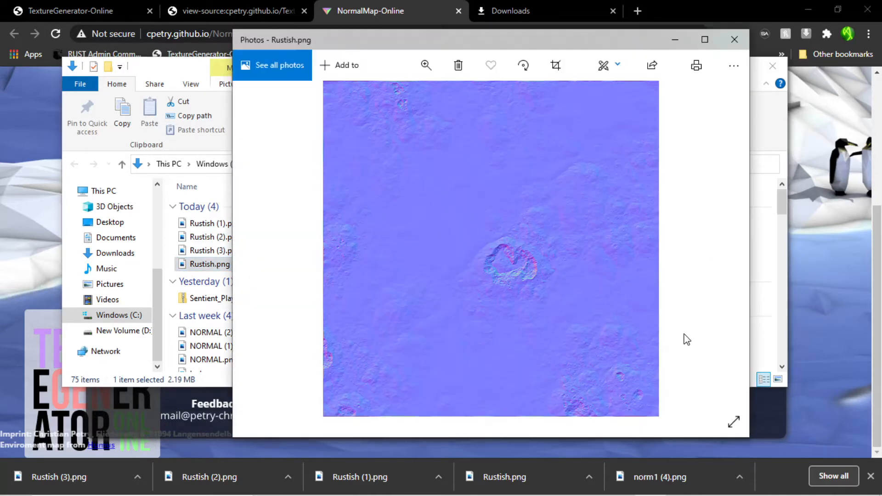
click(717, 249)
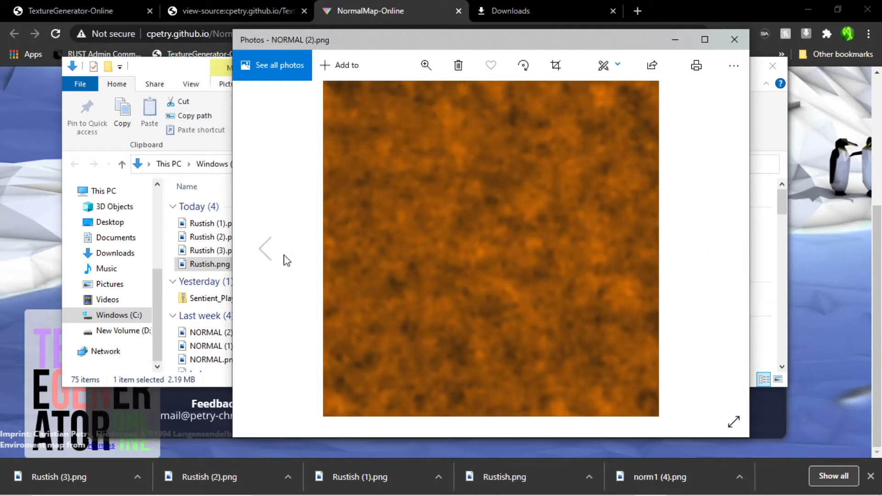
click(734, 39)
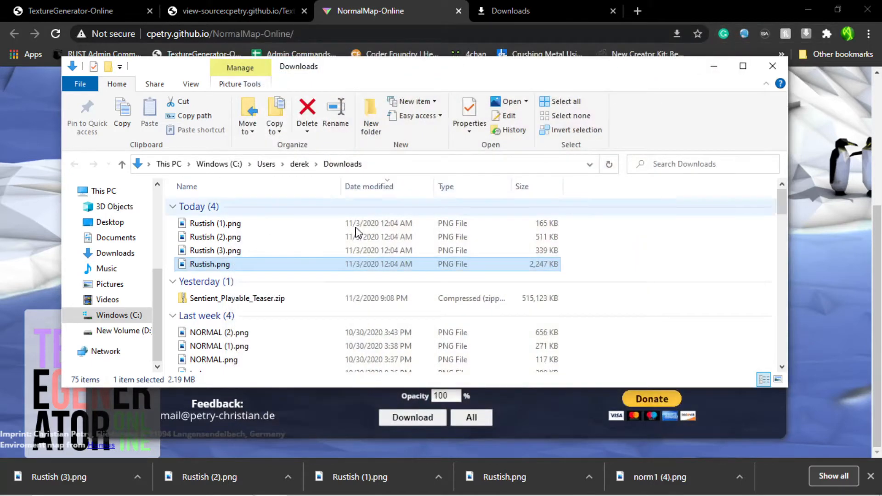
View Rustish (3).png, Rustish (2).png and Rustish (1).png in turn to identify which map each file holds.
double_click(254, 252)
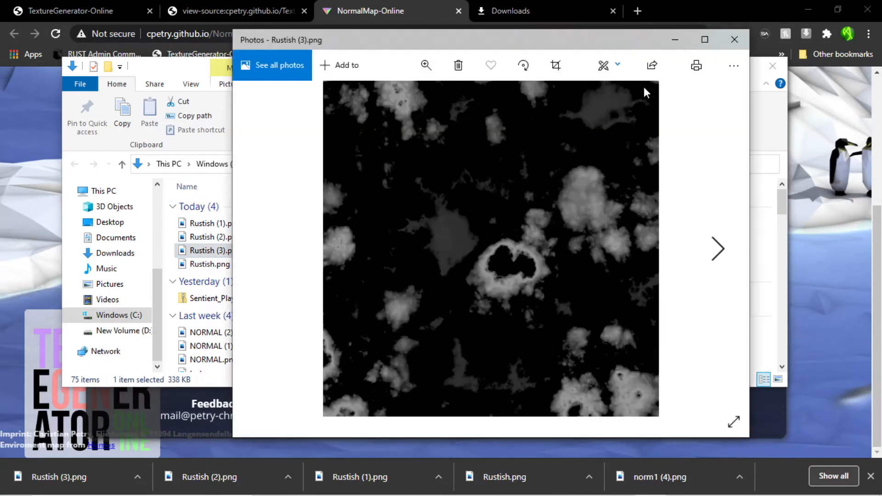
click(727, 44)
double_click(205, 238)
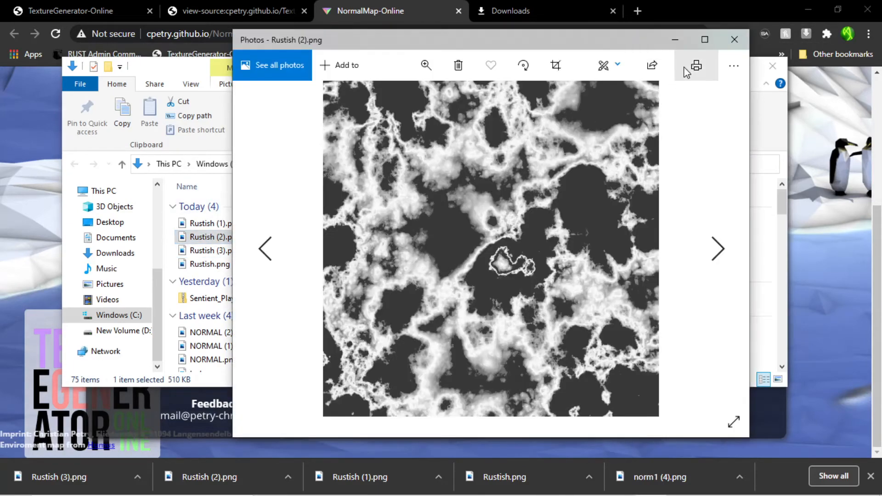
click(738, 39)
double_click(229, 223)
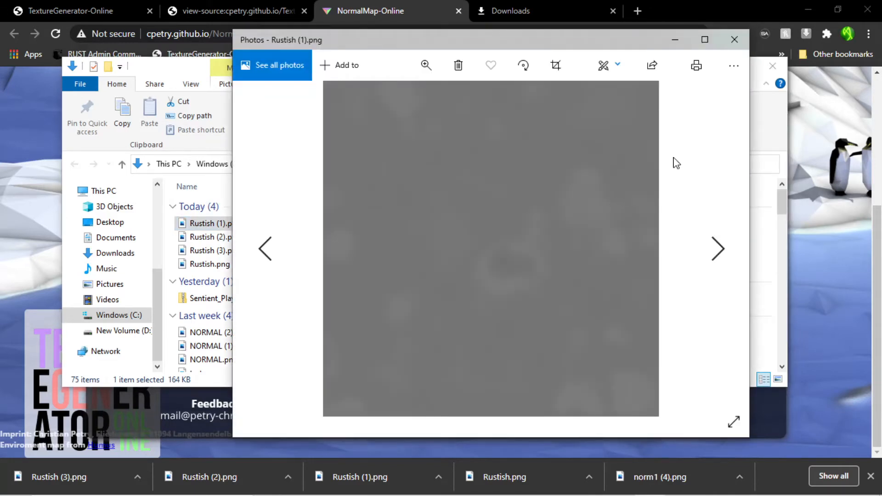
click(734, 39)
drag(649, 81, 485, 117)
double_click(107, 283)
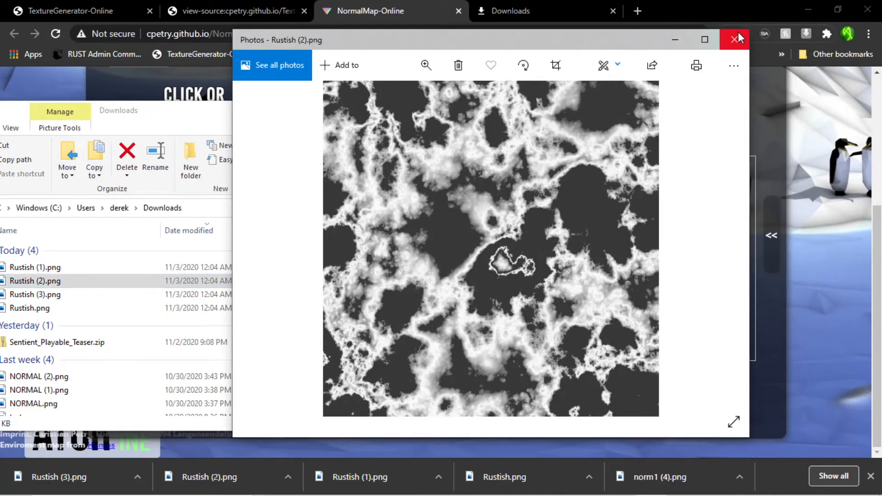
click(738, 33)
Check Rustish (3).png in the image viewer and rename the file as Rustspecular.png.
double_click(55, 298)
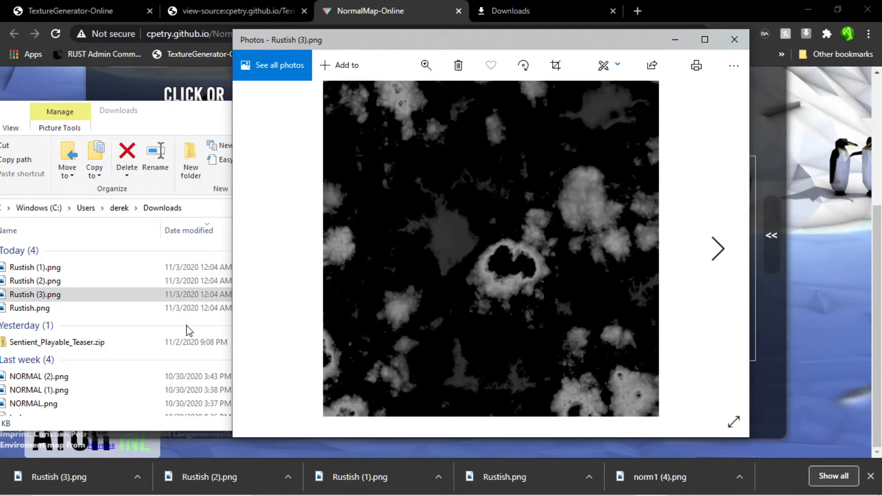
right_click(29, 292)
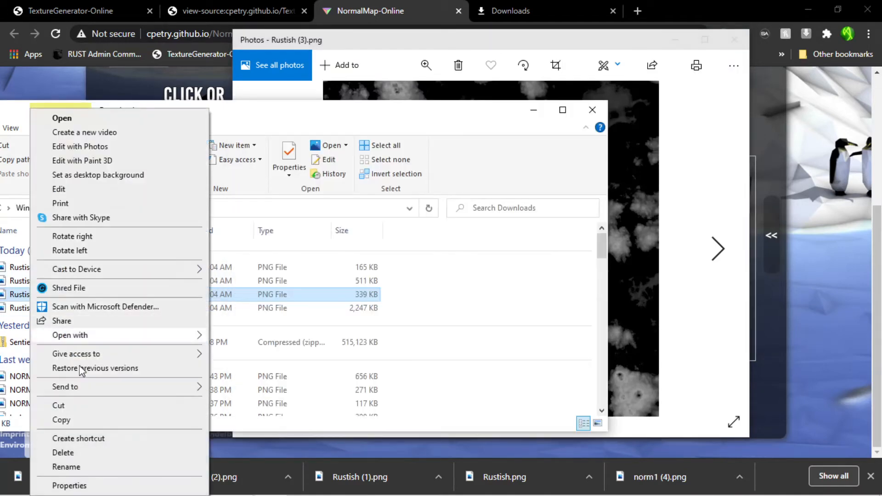
click(79, 467)
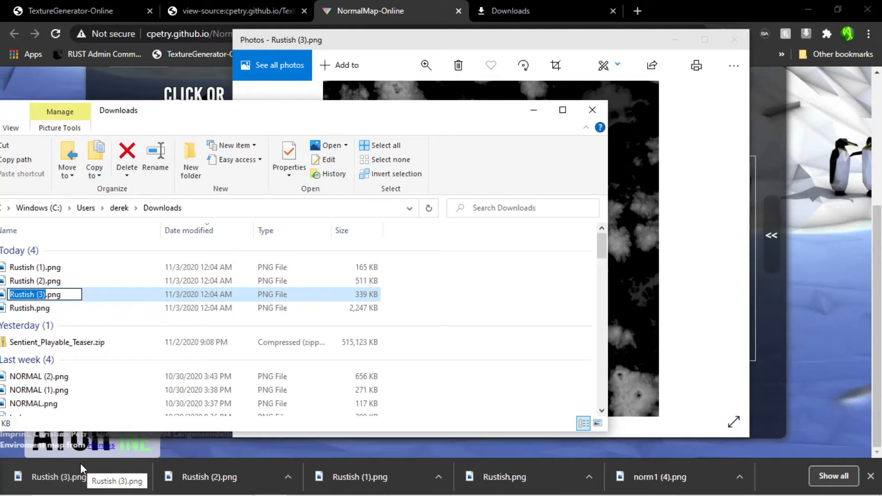
text(Rustspe)
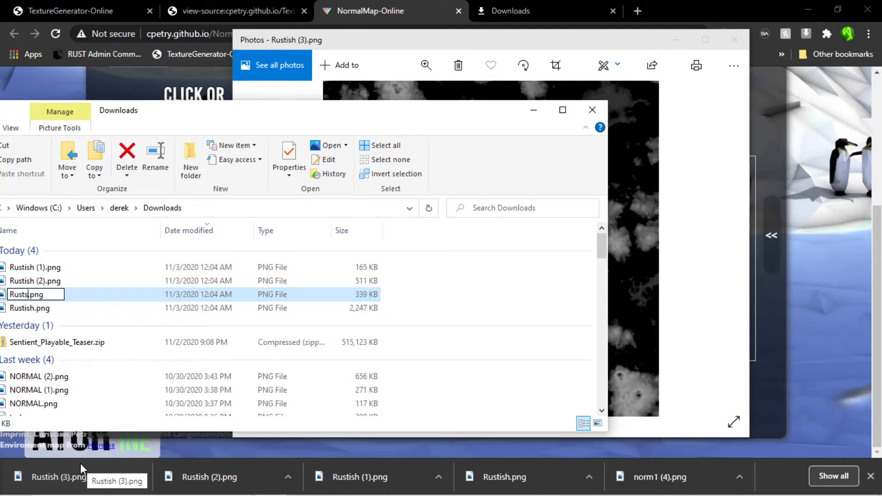
text(cular)
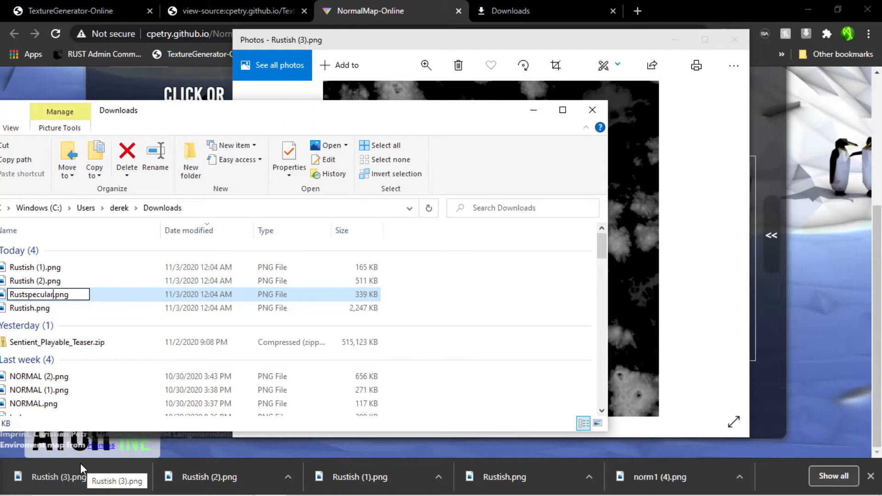
key(Return)
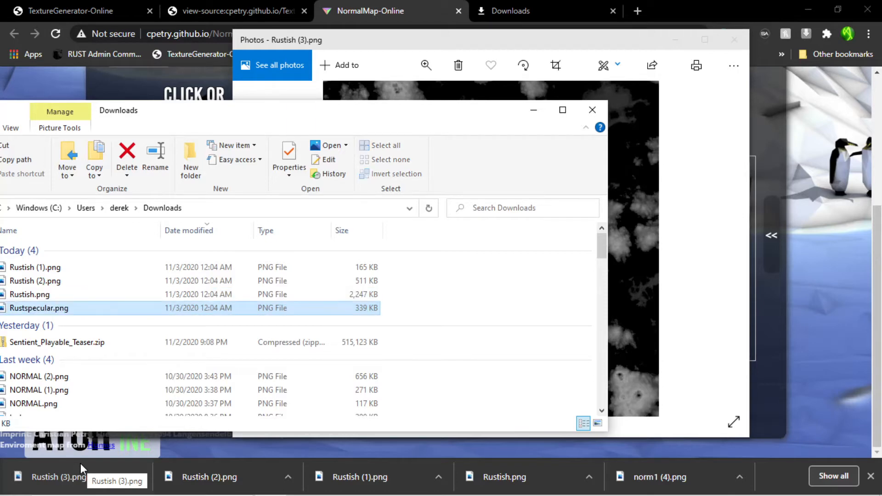
Close the image preview, show the displacement map in NormalMap-Online for comparison, and return to the Downloads folder.
drag(462, 111, 374, 289)
click(303, 199)
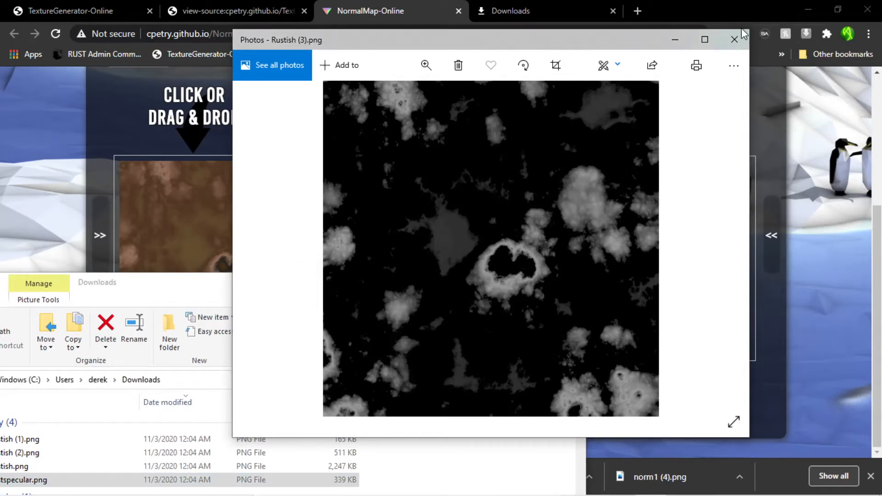
click(734, 40)
click(405, 154)
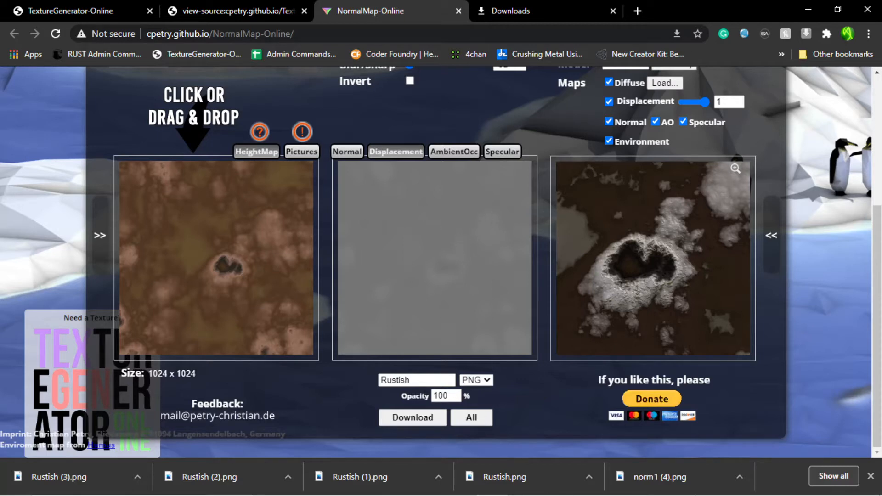
mouse_move(683, 477)
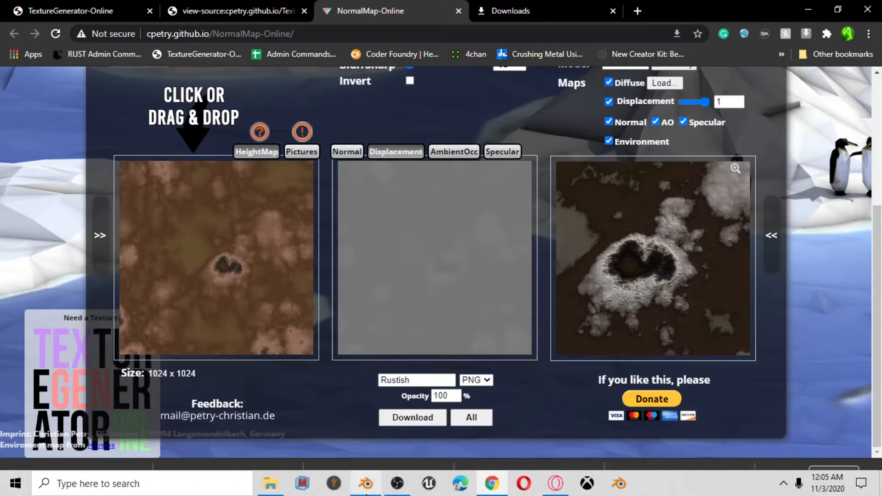
click(271, 485)
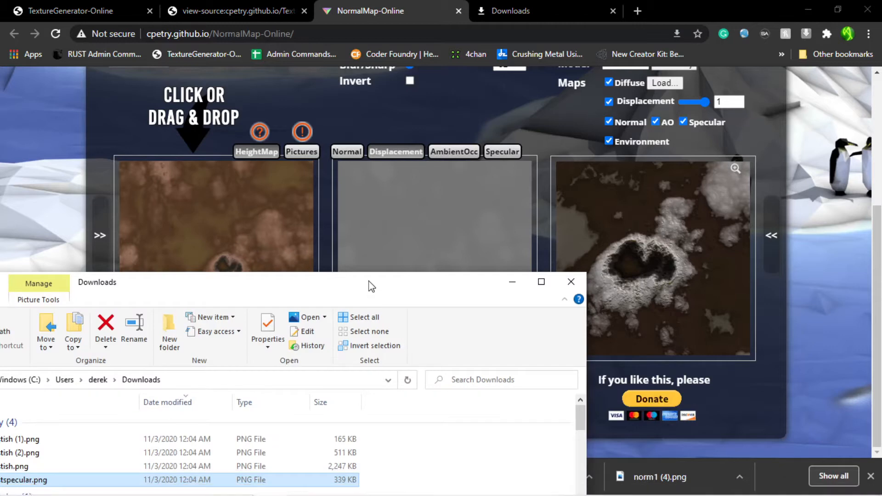
Check Rustish (1).png in the image viewer and rename the file as Rustdisplace.png.
drag(368, 285, 441, 189)
double_click(88, 345)
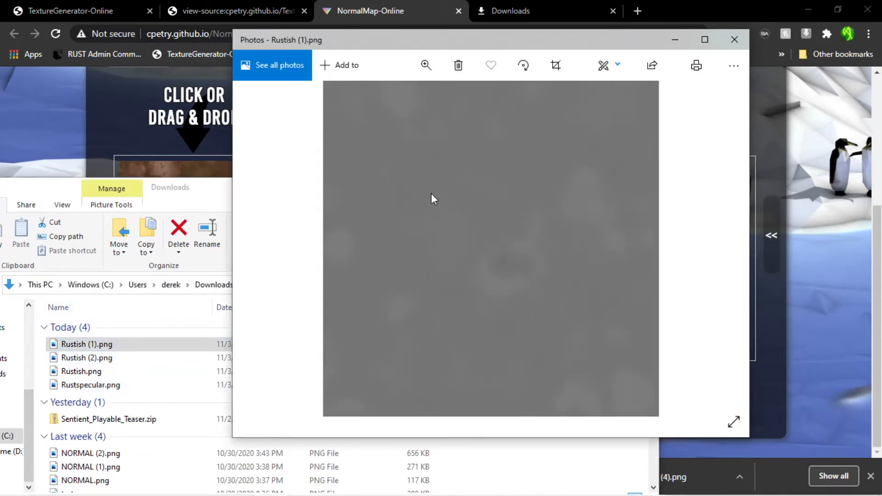
right_click(74, 344)
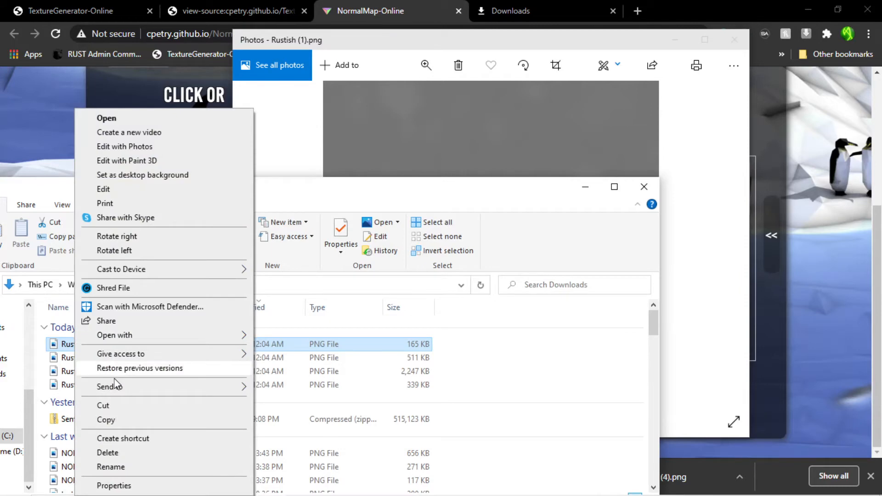
click(125, 467)
text(Rust)
text(displace)
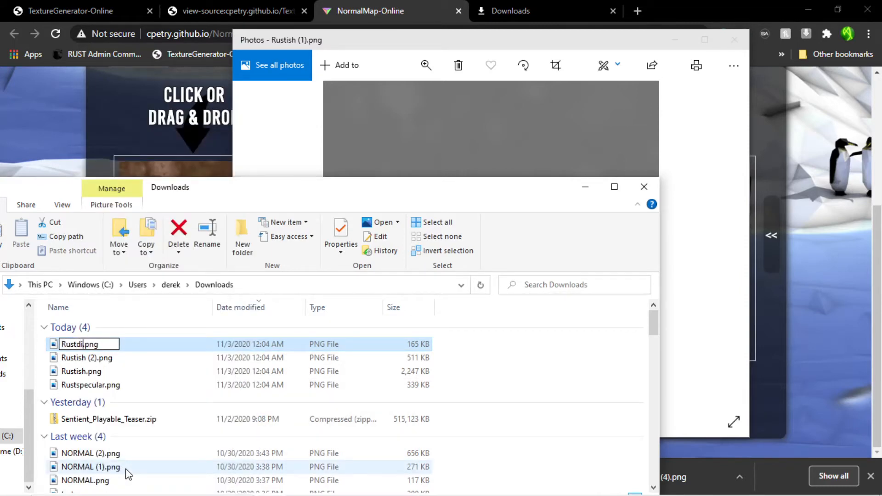
key(Return)
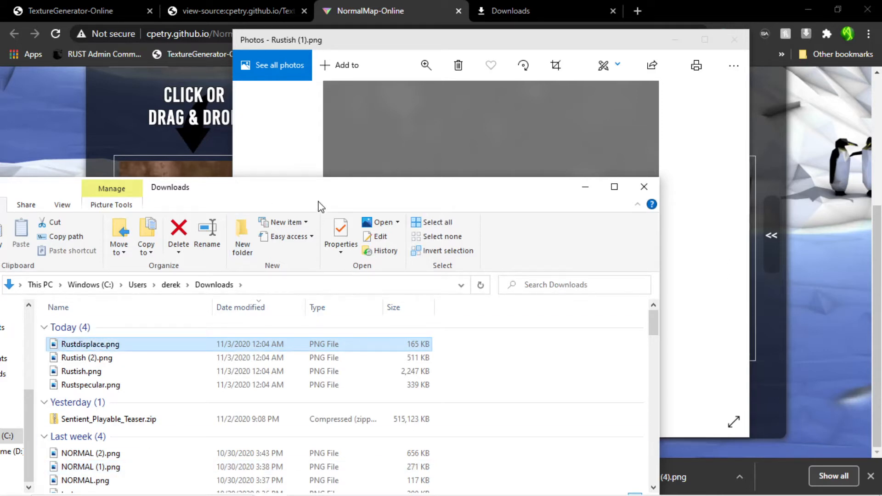
Show the normal map in NormalMap-Online as a reference for the remaining files, and return to the Downloads folder.
drag(321, 195, 322, 258)
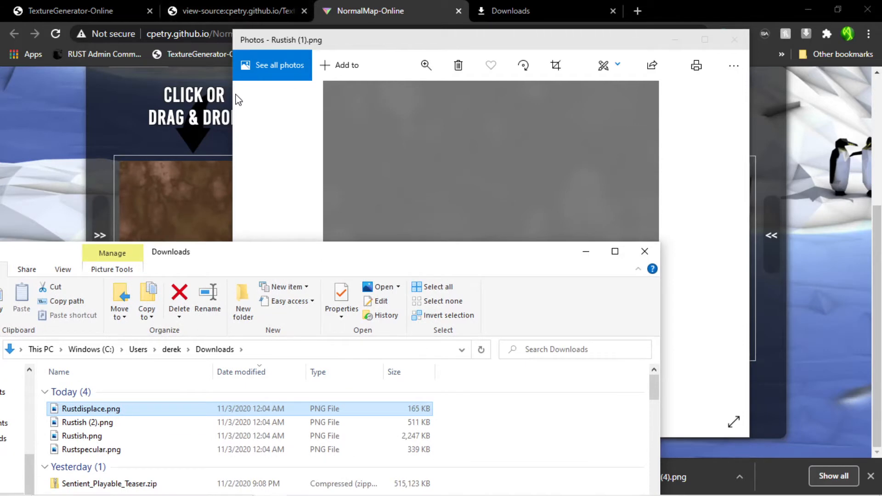
click(64, 159)
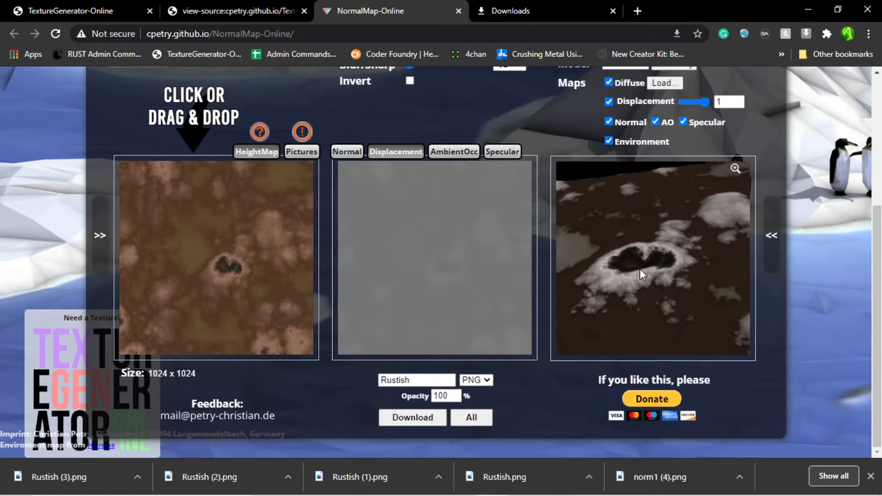
click(347, 152)
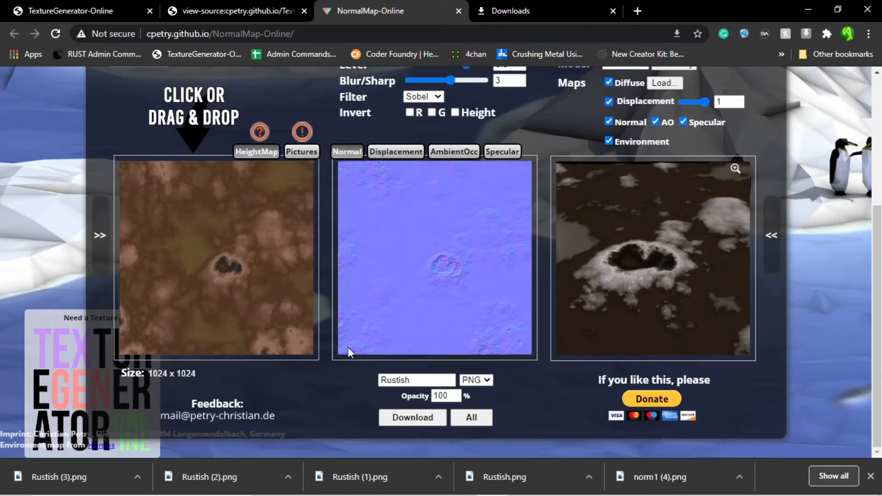
key(alt+Tab)
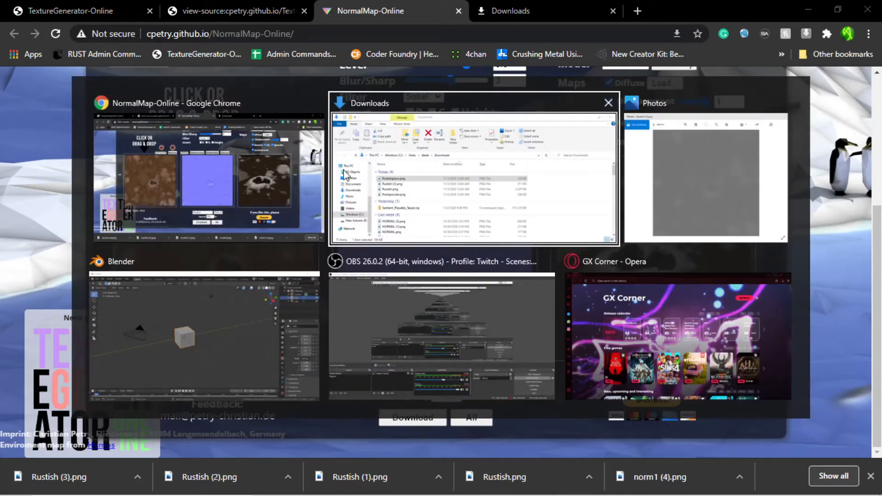
click(225, 150)
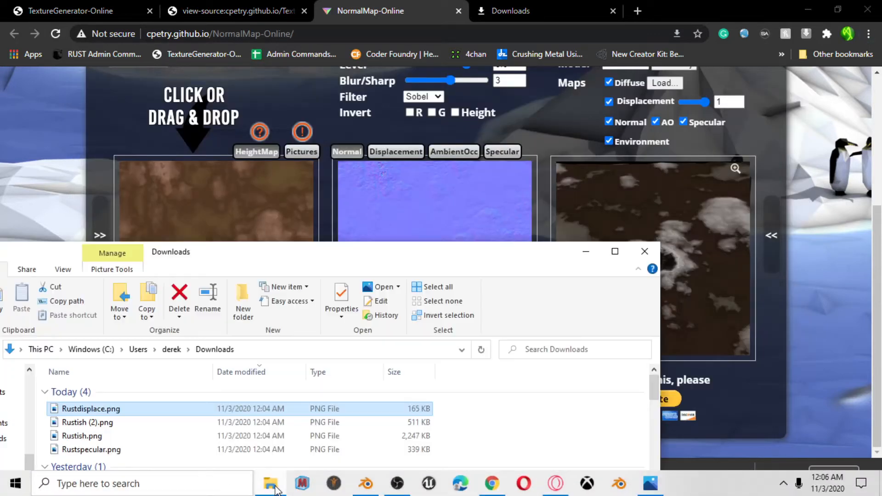
click(271, 487)
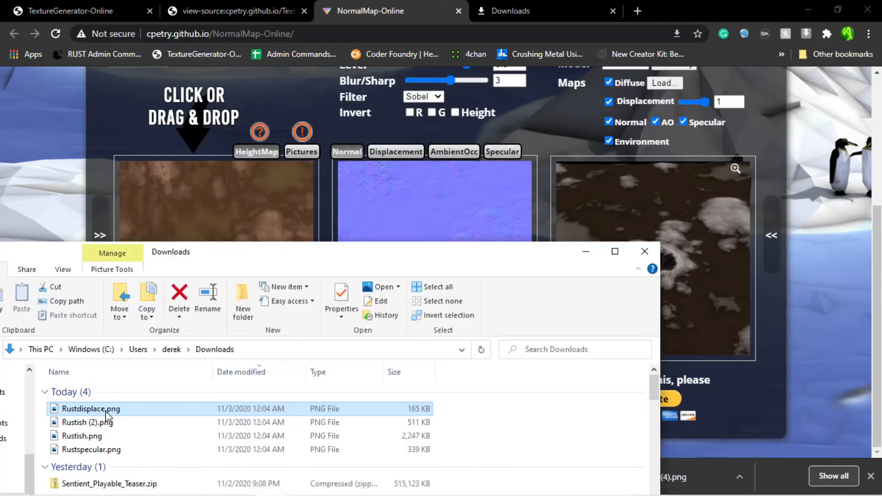
View Rustish (2).png among the downloaded files to identify which map it holds.
double_click(90, 423)
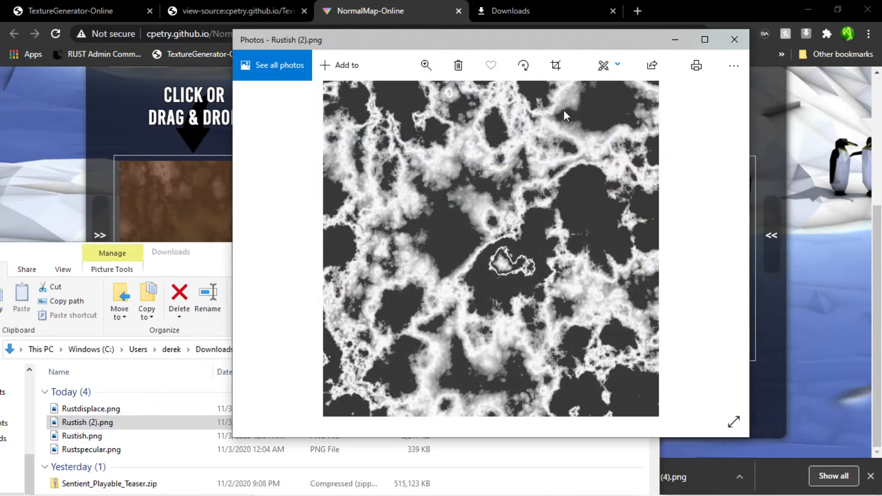
click(101, 450)
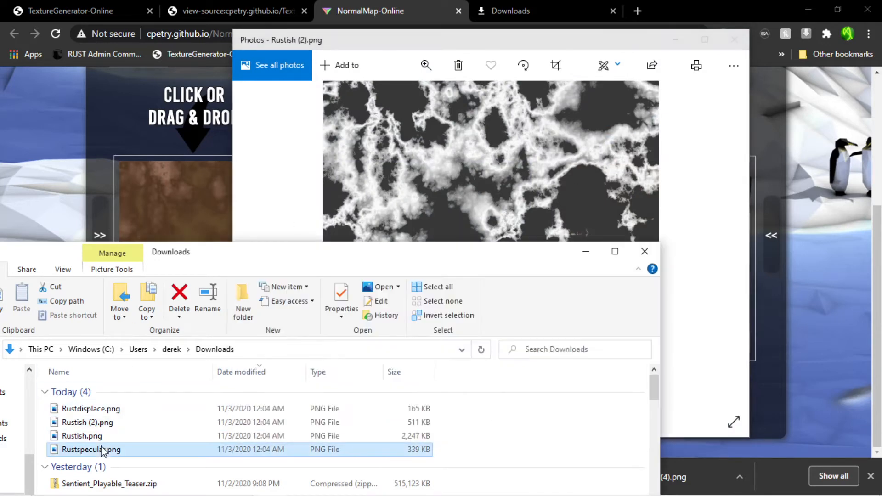
click(102, 450)
click(85, 424)
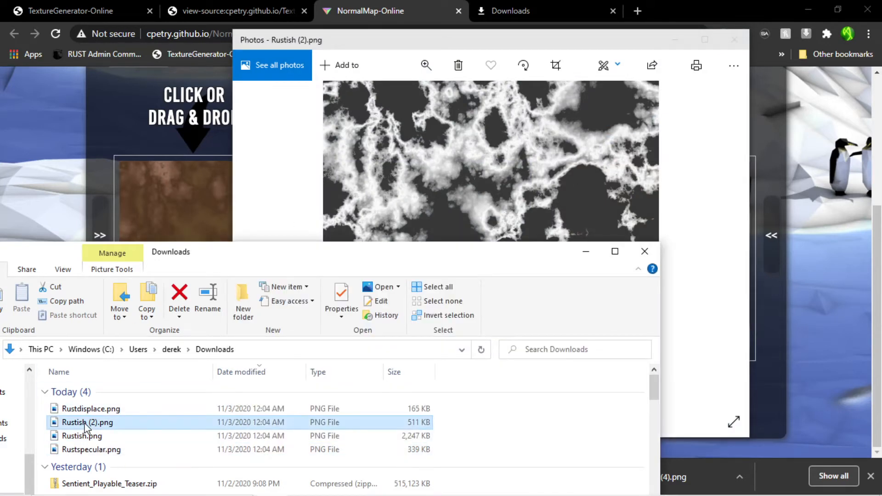
key(Up)
key(Return)
Check Rustish.png in the image viewer and rename the file as Rustishnorm.png.
double_click(70, 438)
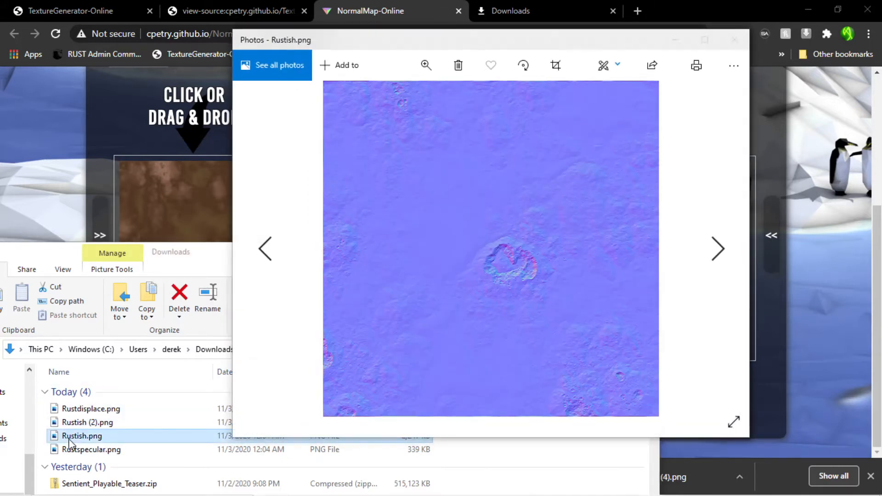
right_click(70, 441)
click(105, 409)
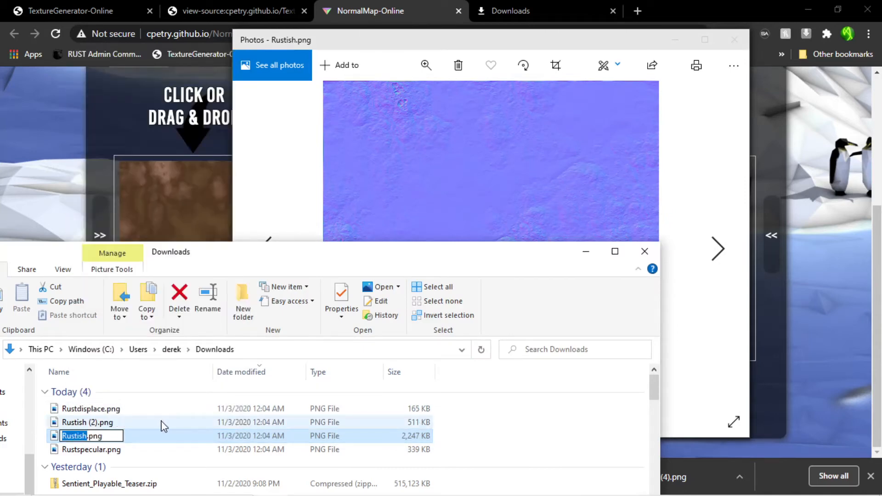
key(Right)
text(norm)
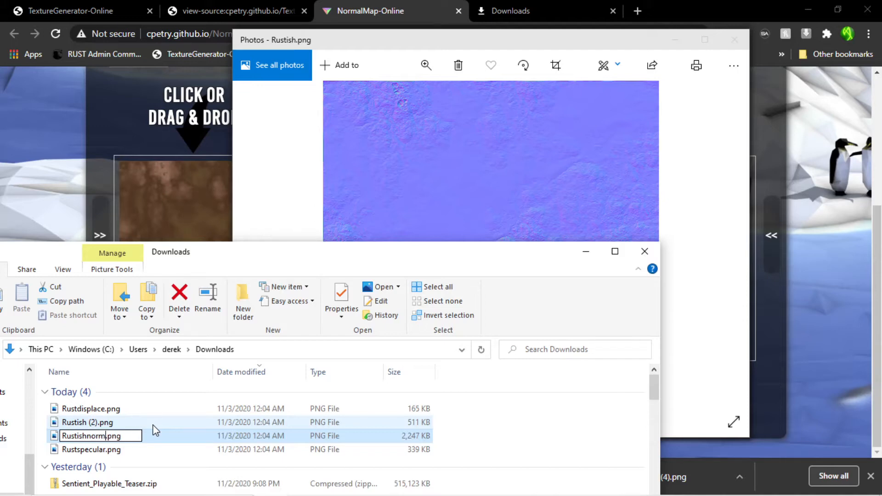
key(Return)
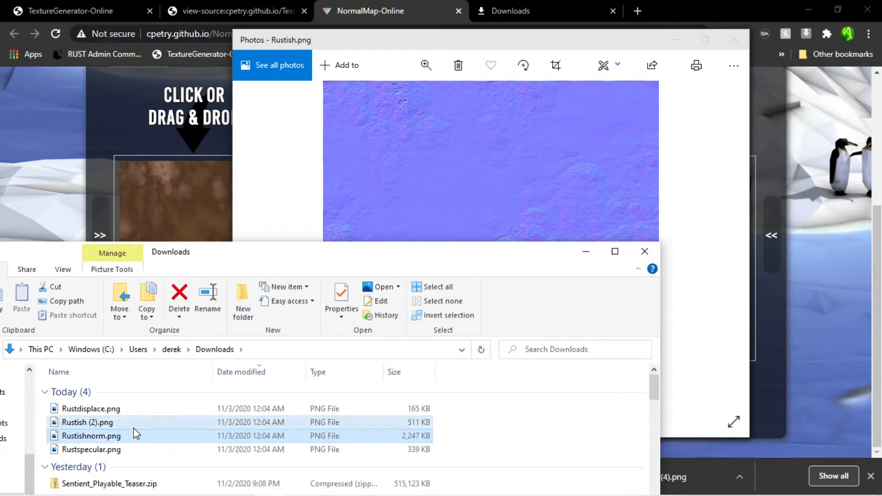
View Rustish (2).png, compare it with the maps in NormalMap-Online, and return to the Downloads folder.
double_click(134, 426)
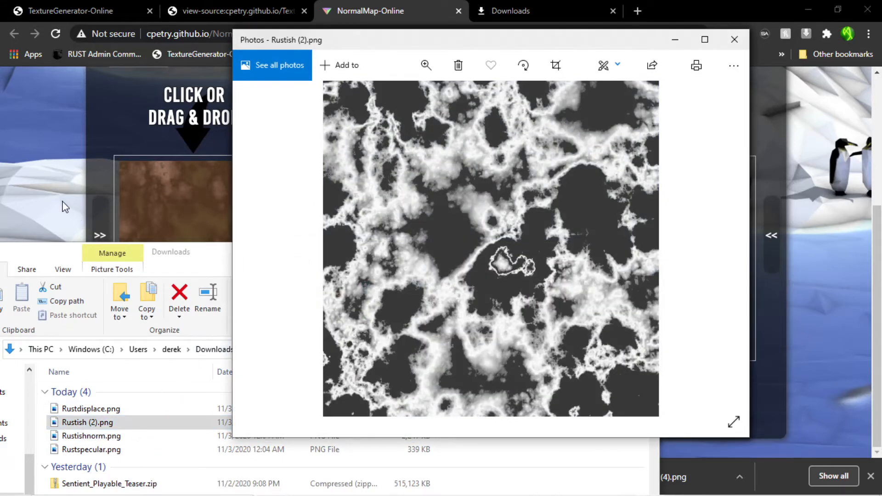
click(78, 213)
click(423, 152)
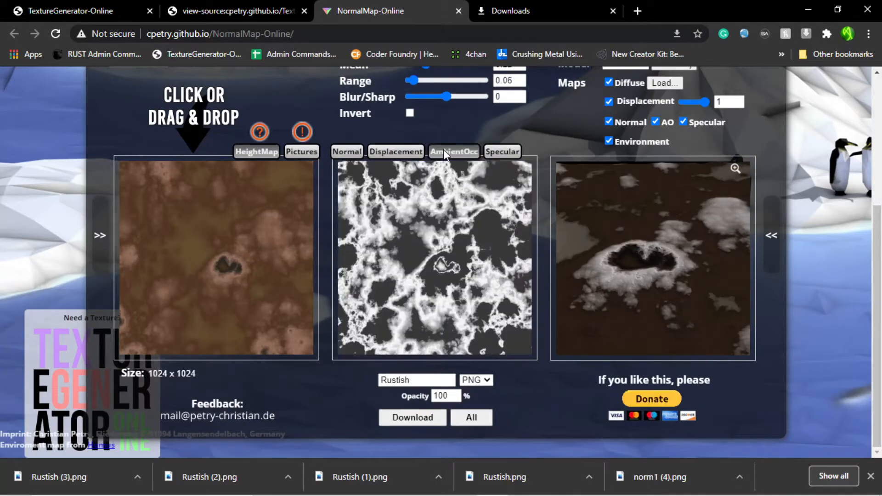
key(alt+Tab)
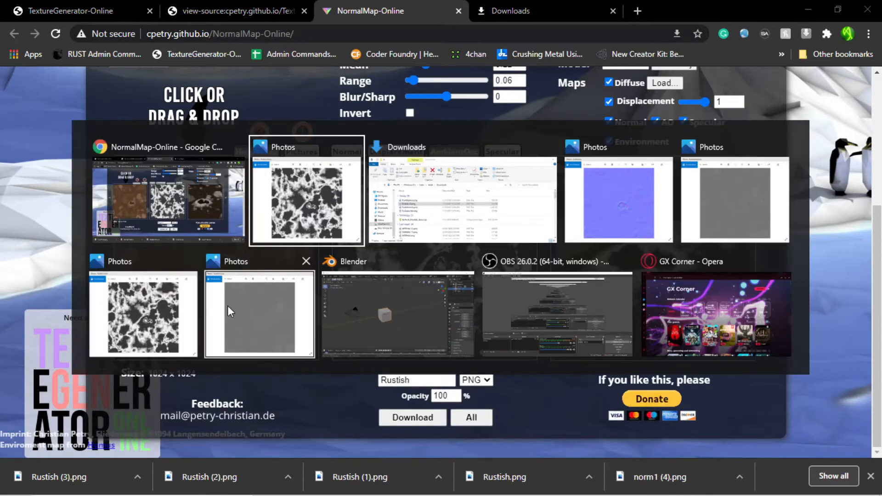
key(alt+Tab)
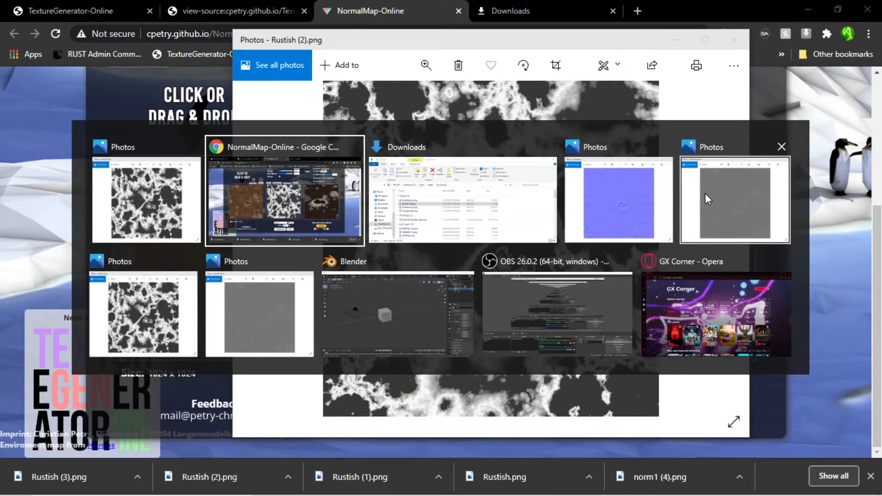
click(410, 205)
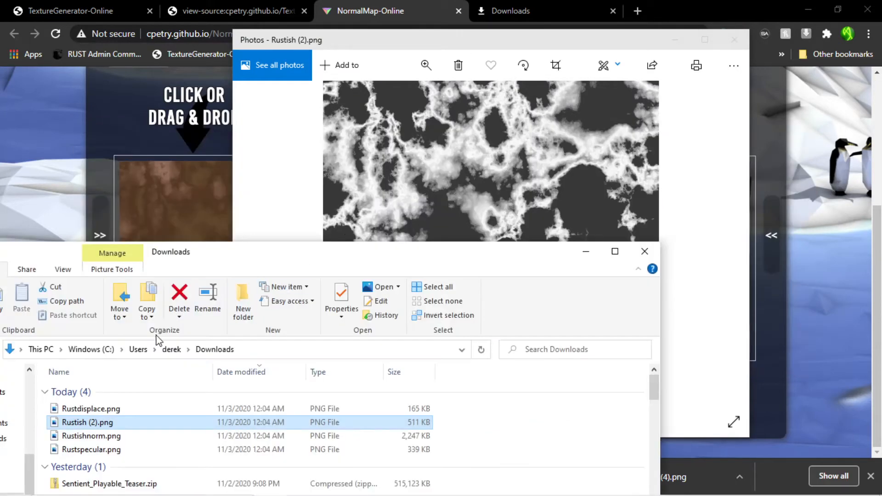
Recheck Rustish (2).png in the image viewer and rename the file as Rustishao.png.
double_click(114, 422)
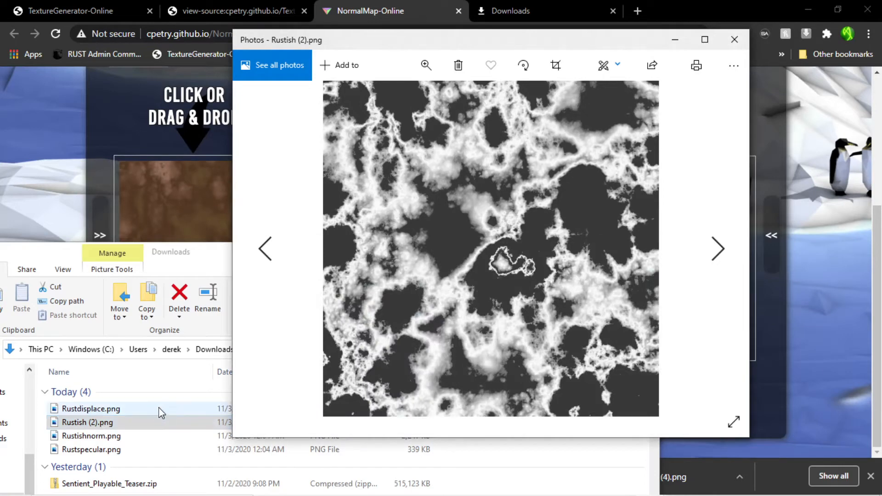
right_click(84, 422)
click(85, 427)
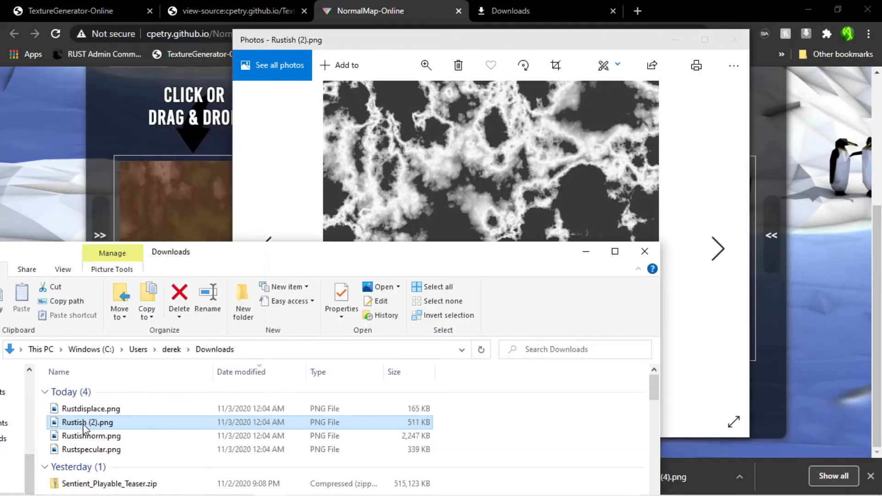
click(84, 424)
text(Rustishao)
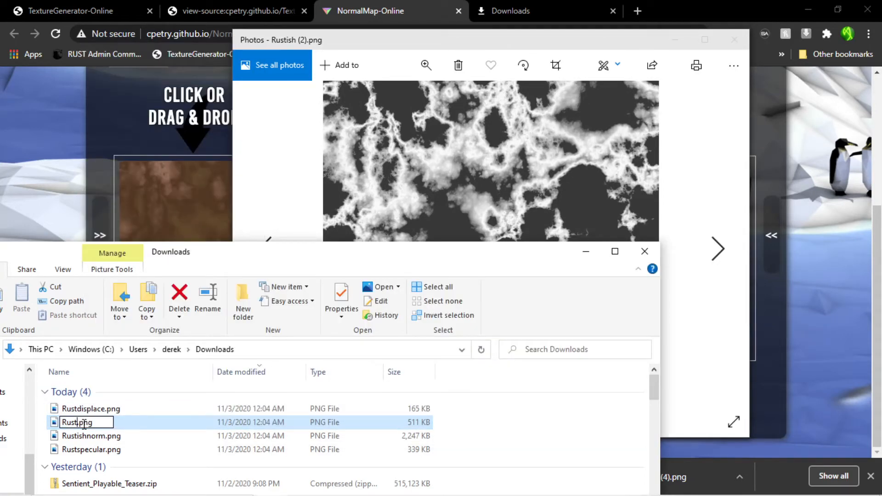
key(Return)
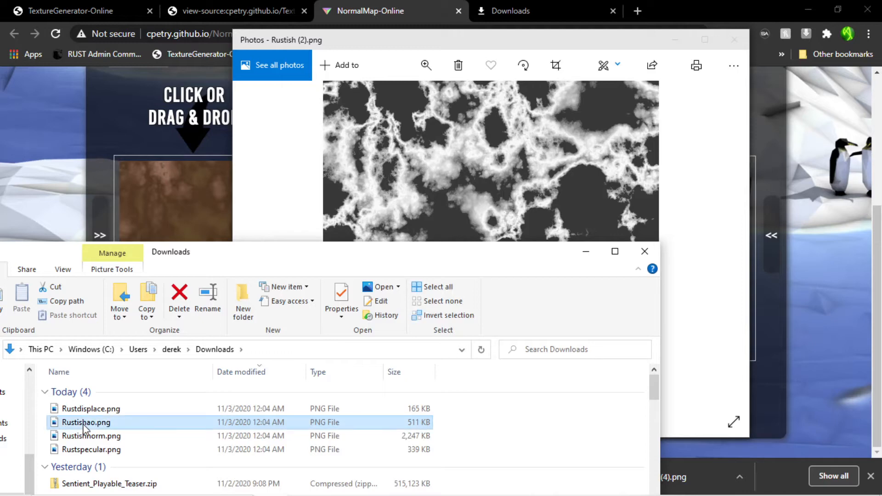
Close the leftover Photos preview windows of the normal, displacement and ambient occlusion maps, and return to NormalMap-Online.
click(88, 450)
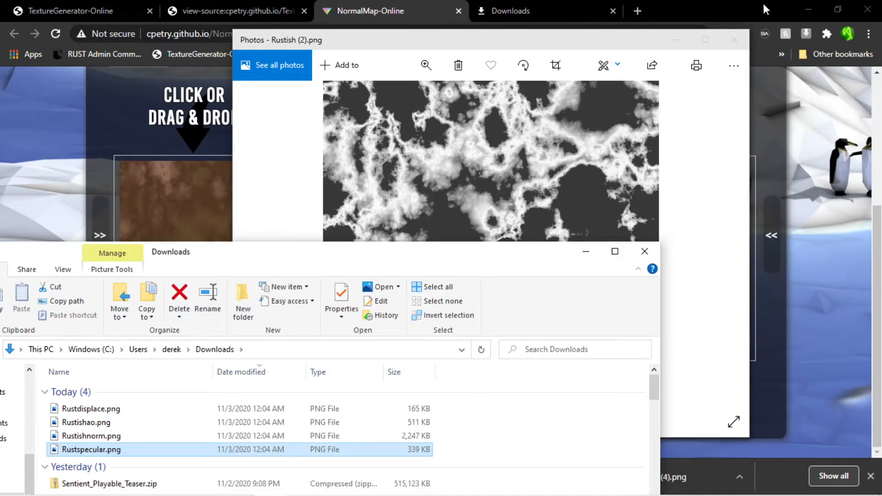
click(734, 51)
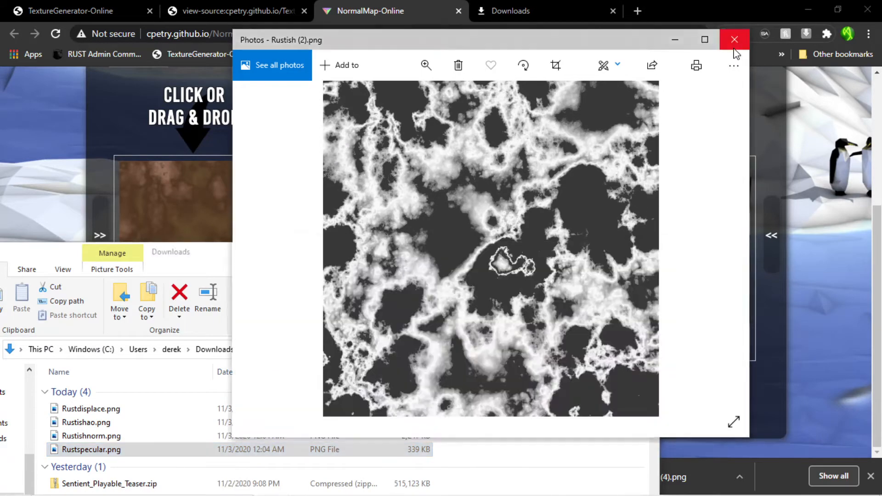
click(734, 46)
key(alt+Tab)
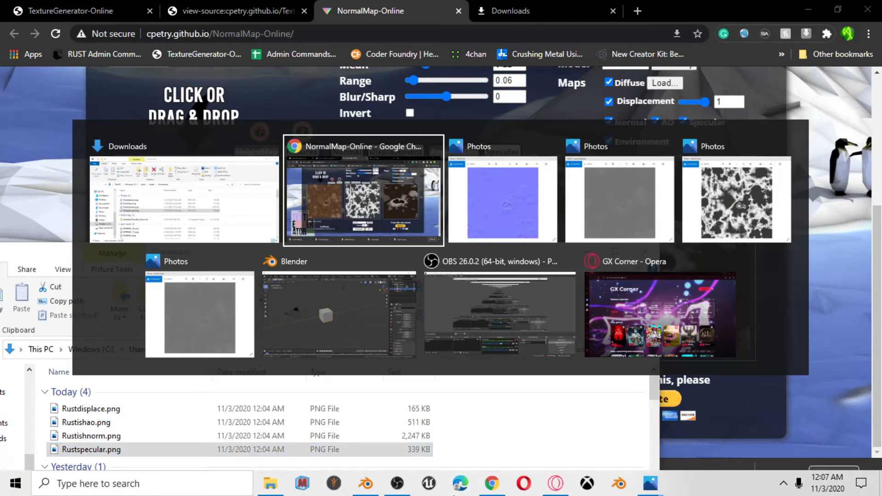
click(551, 144)
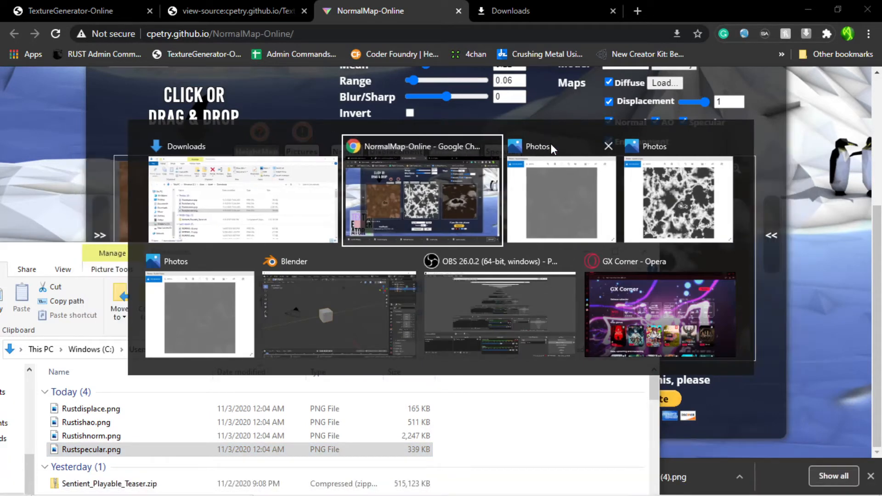
key(alt+Tab)
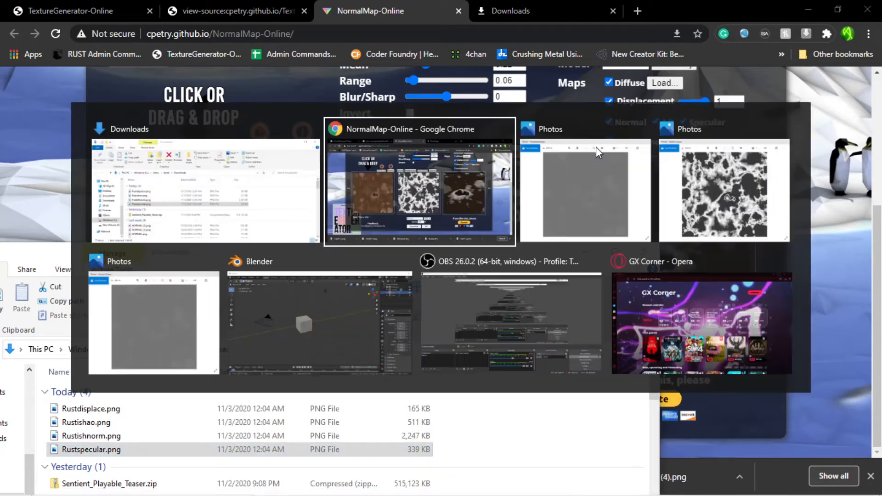
click(643, 129)
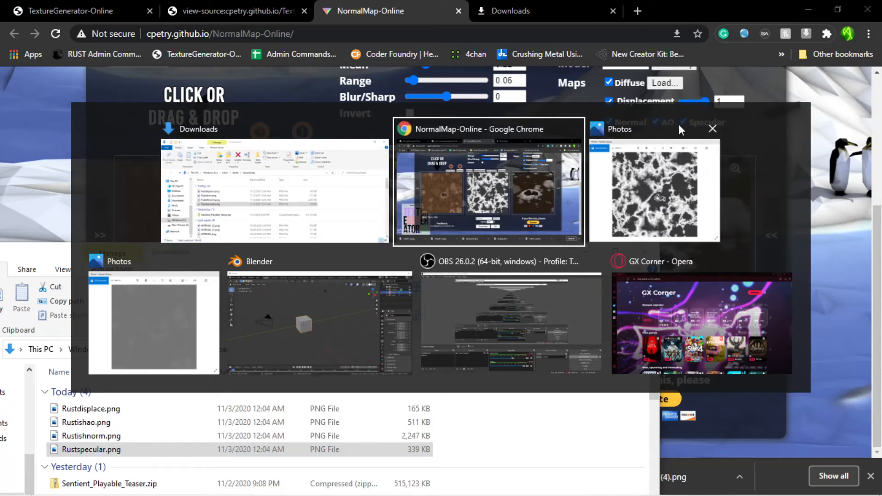
click(711, 130)
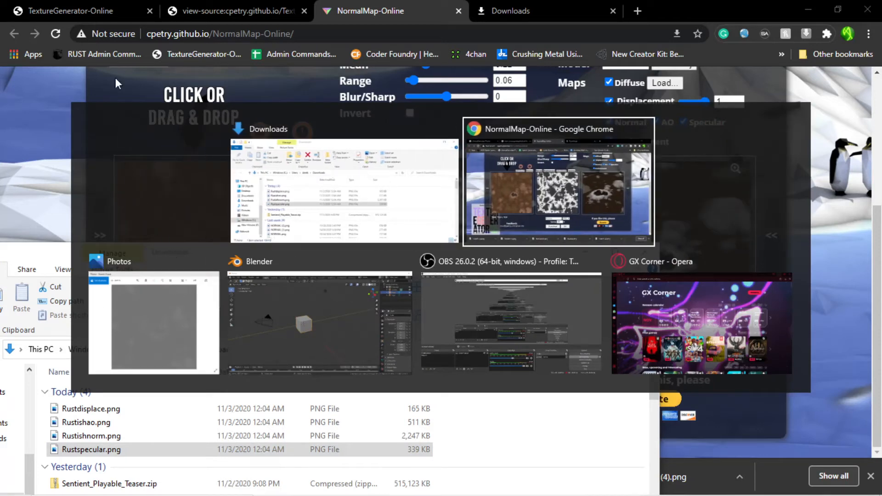
key(alt+Tab)
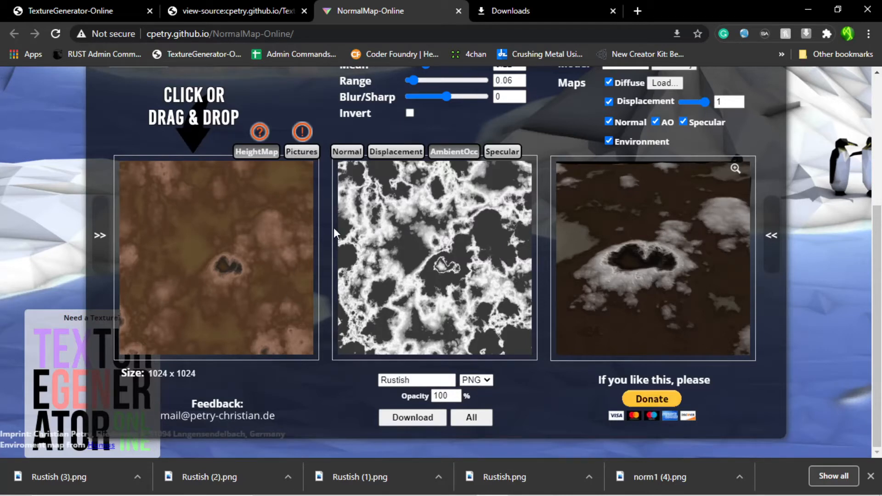
Move the browser and the remaining image preview aside to uncover the desktop, and bring up the choices for creating a new desktop item.
drag(633, 2, 841, 71)
drag(390, 46, 548, 166)
click(136, 450)
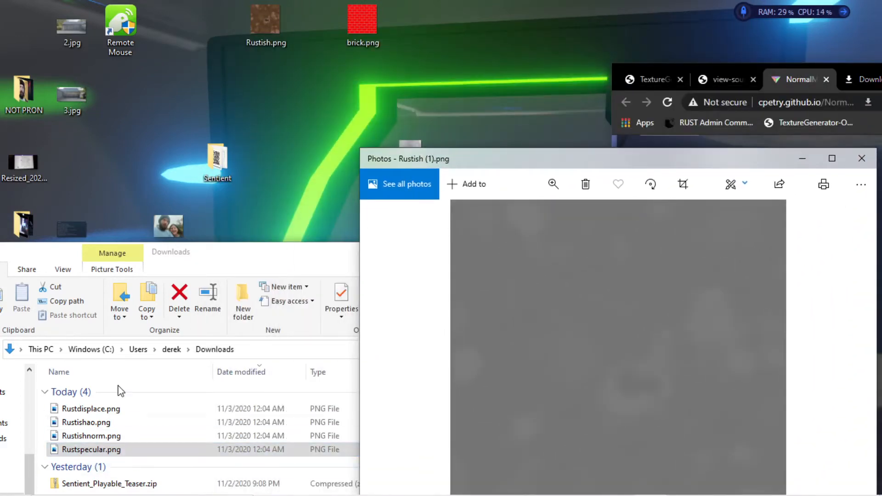
right_click(277, 132)
mouse_move(338, 253)
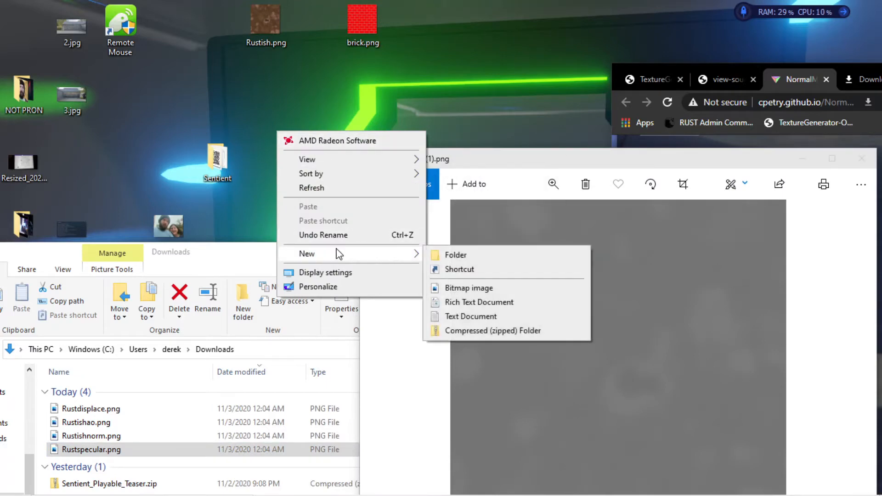
Create a new folder on the desktop and move Rustish.png plus the displacement, AO, normal and specular PNGs from Downloads into it.
click(457, 258)
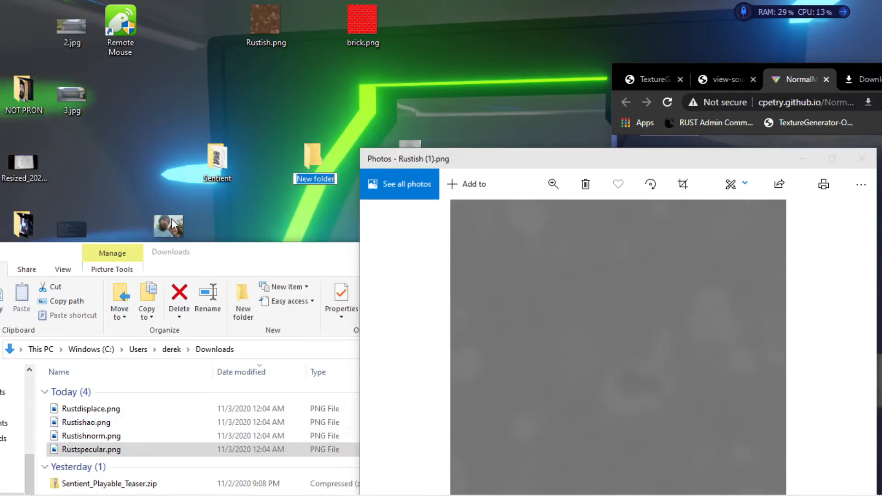
drag(260, 18, 314, 166)
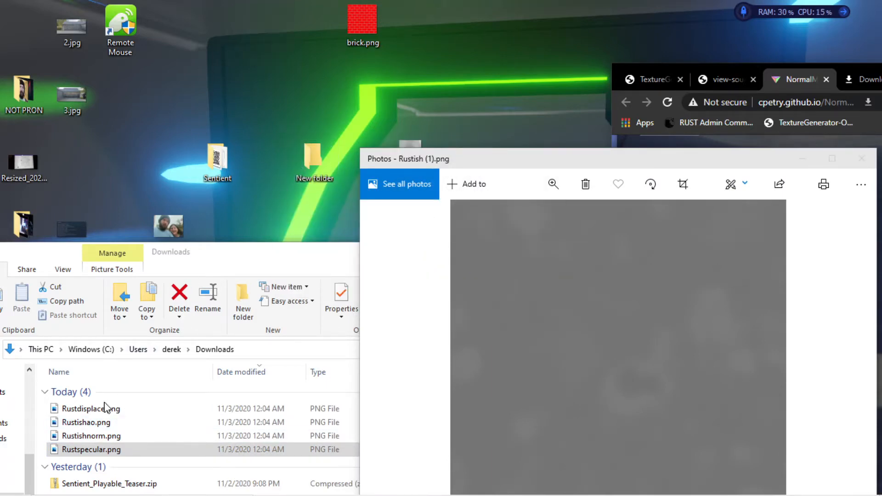
click(85, 454)
shift+click(101, 414)
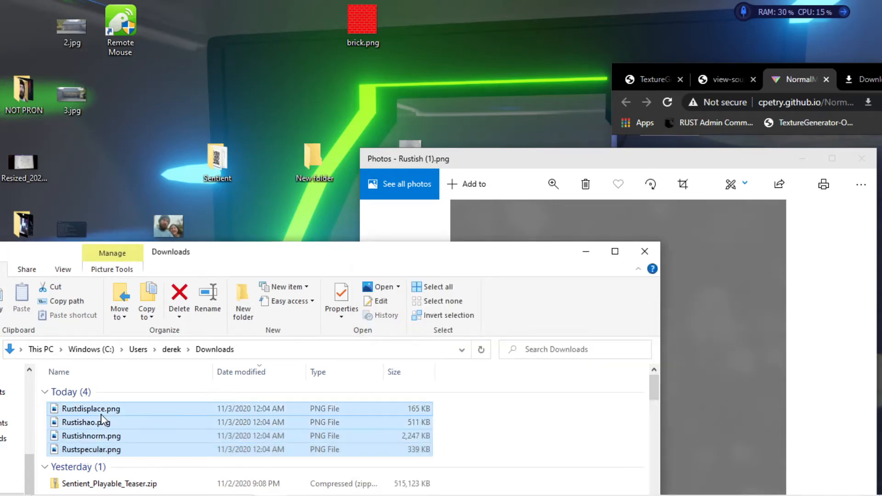
drag(101, 419, 303, 158)
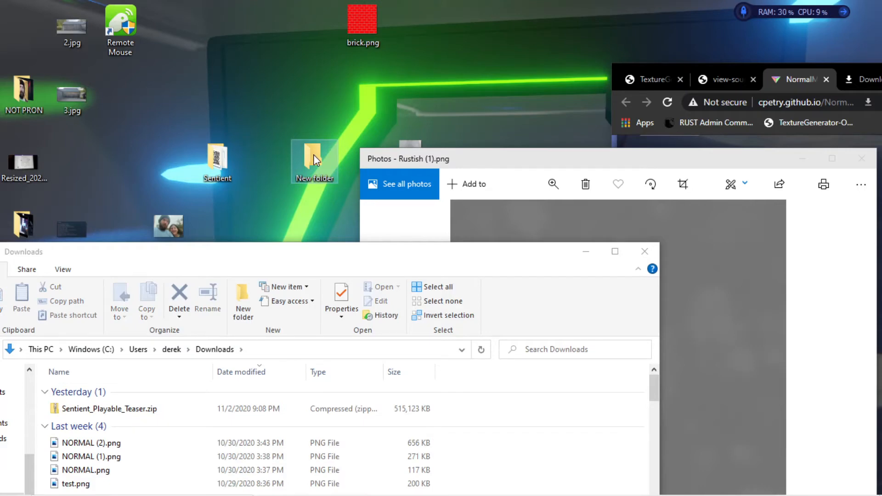
Check the images inside the new desktop folder, and close the photo viewer and the folder window.
drag(516, 157, 523, 184)
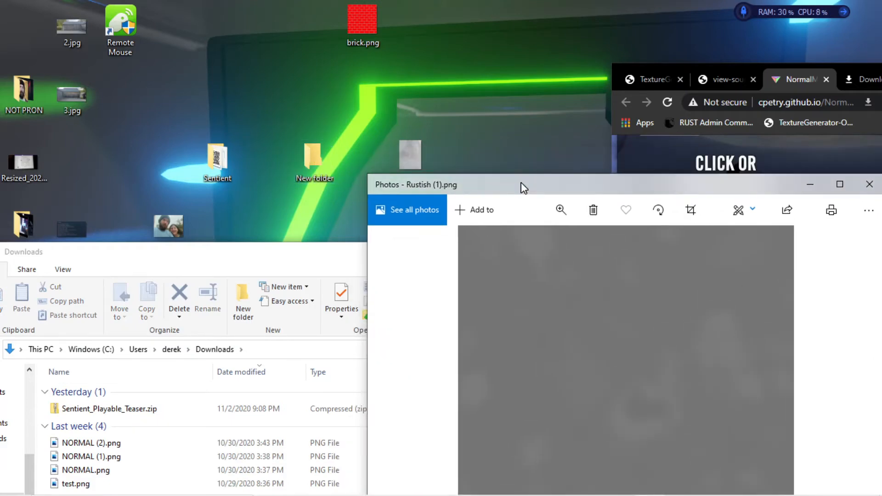
double_click(319, 154)
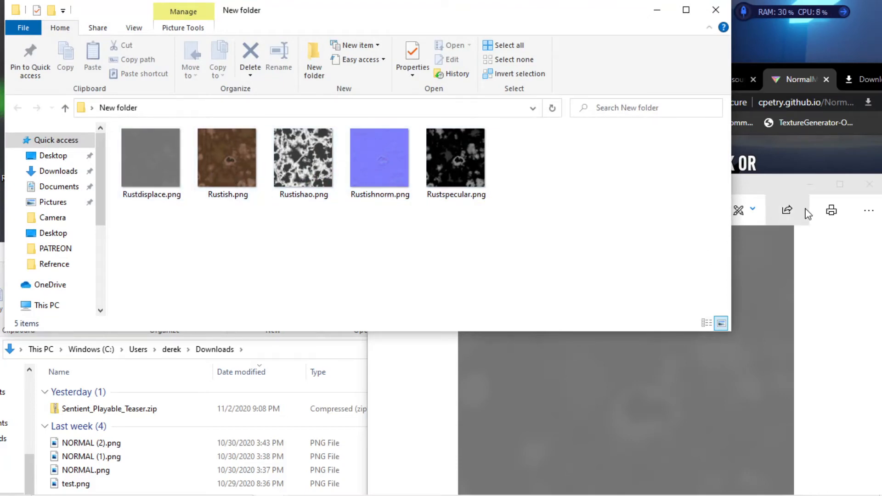
drag(777, 184, 636, 69)
click(636, 67)
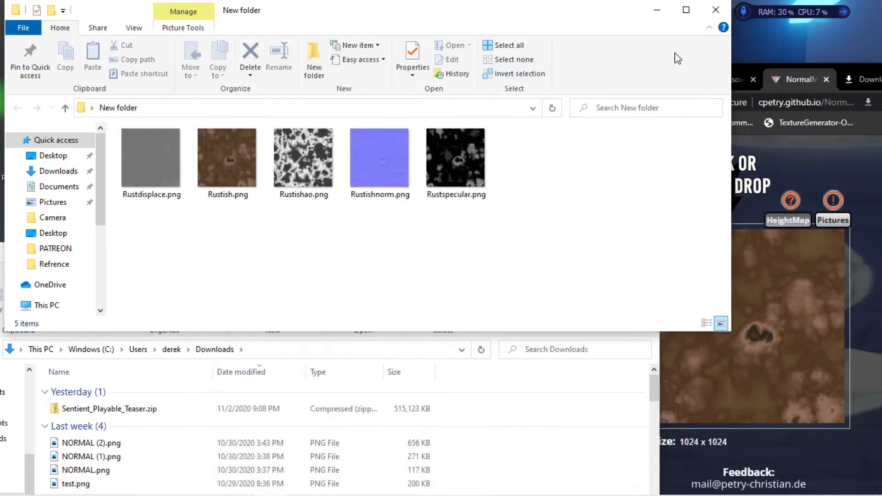
click(715, 9)
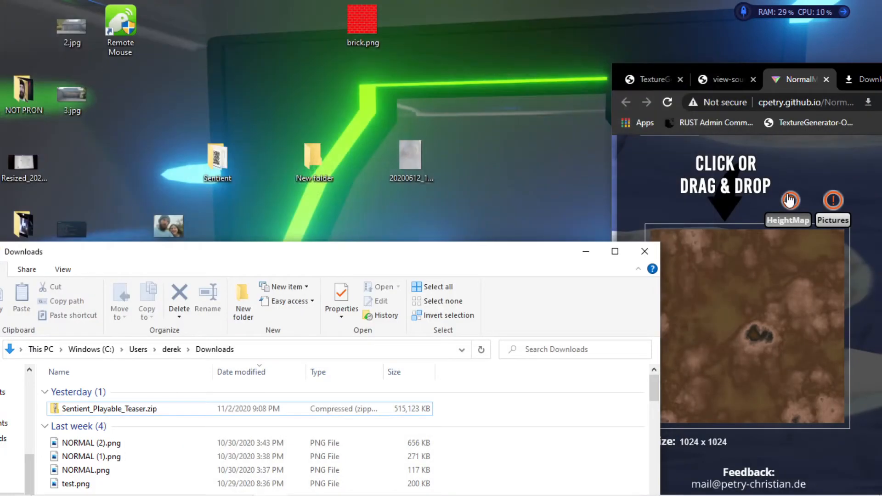
Maximize the NormalMap-Online browser window and inspect the rust material's 3D preview from several angles.
click(799, 68)
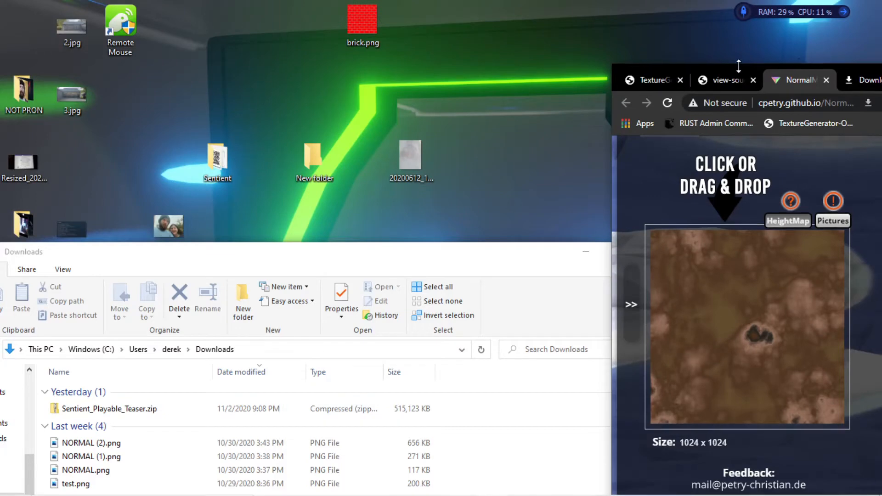
drag(852, 68, 408, 1)
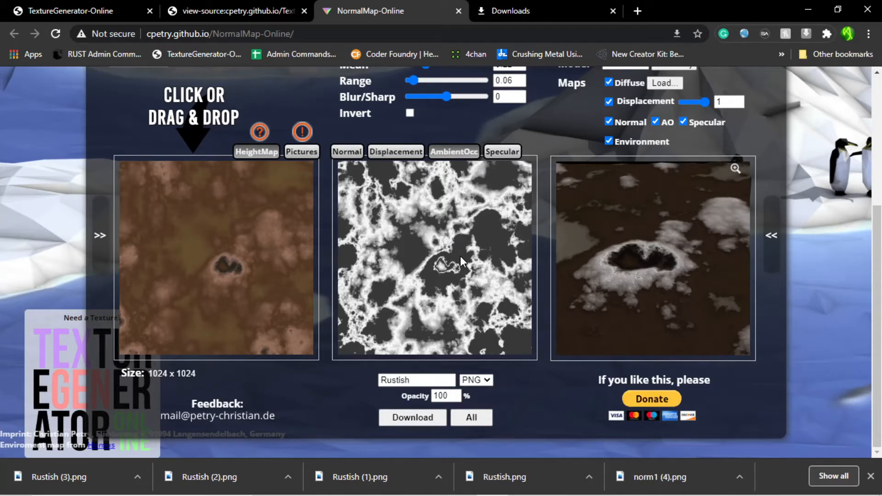
drag(739, 282, 622, 283)
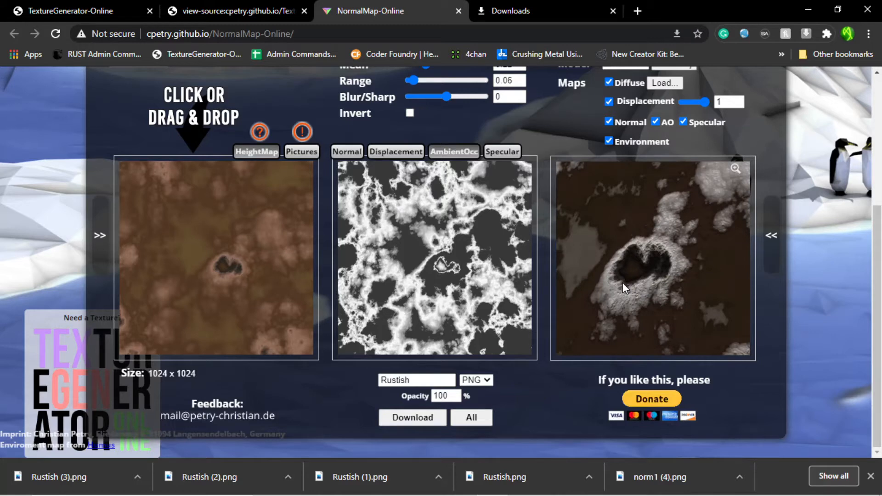
drag(621, 283, 625, 261)
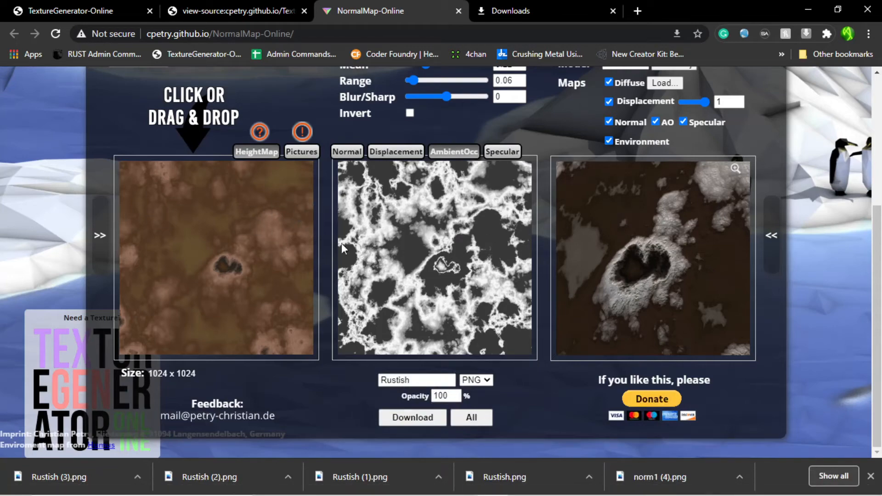
click(258, 240)
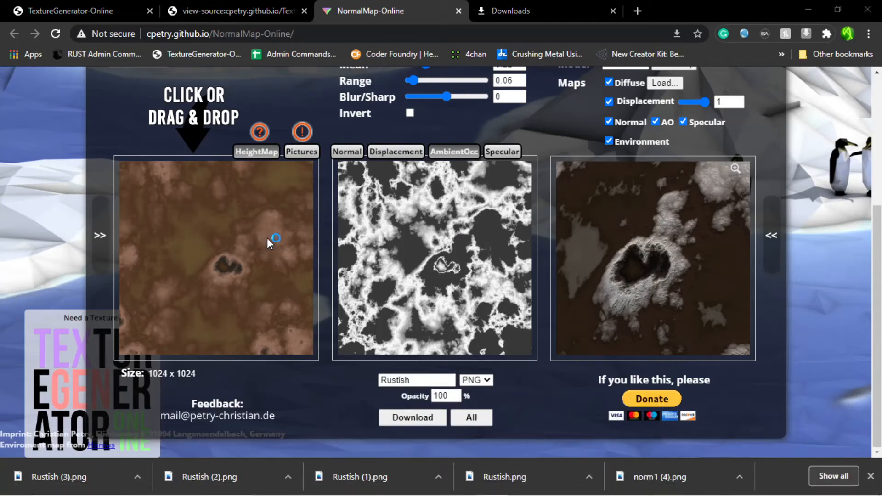
click(388, 288)
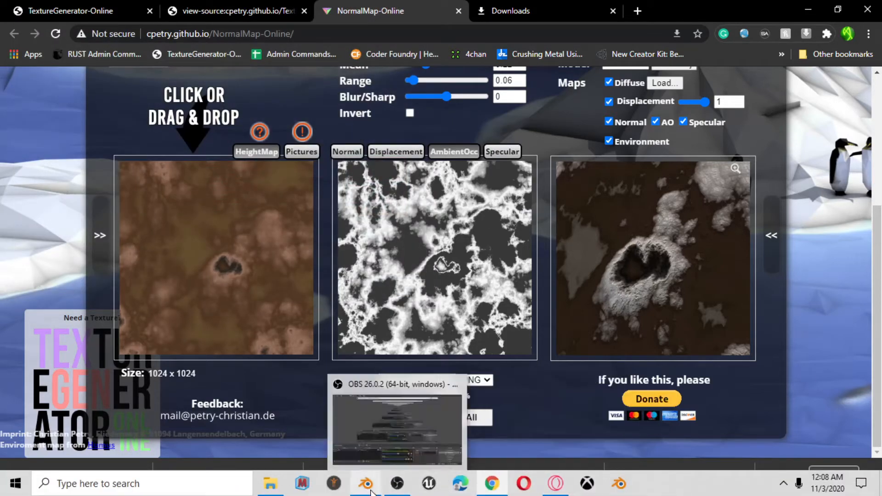
Switch to Blender, maximize its window and delete the default cube.
click(369, 486)
drag(445, 259, 472, 2)
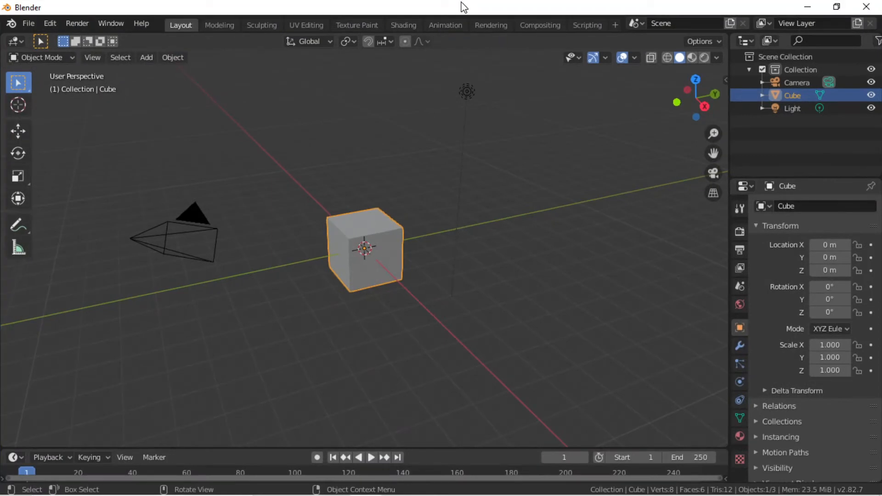
key(x)
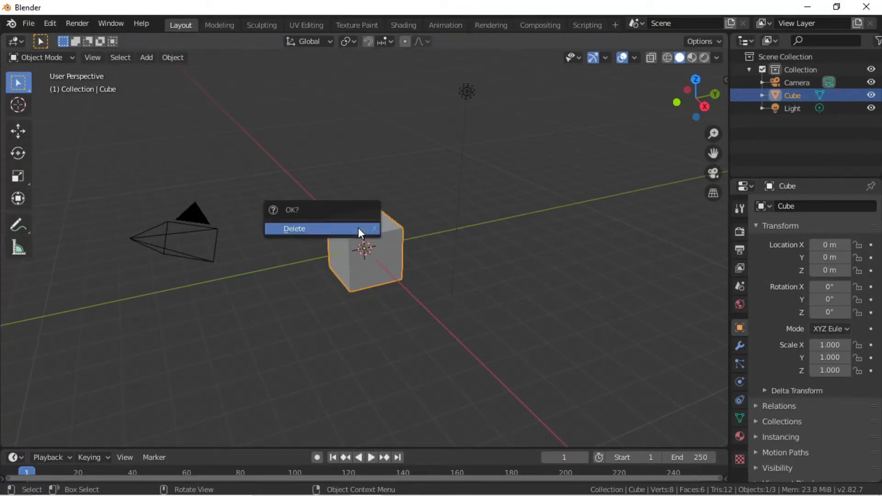
click(358, 227)
Add a plane mesh at the scene's origin.
middle_drag(367, 259, 433, 280)
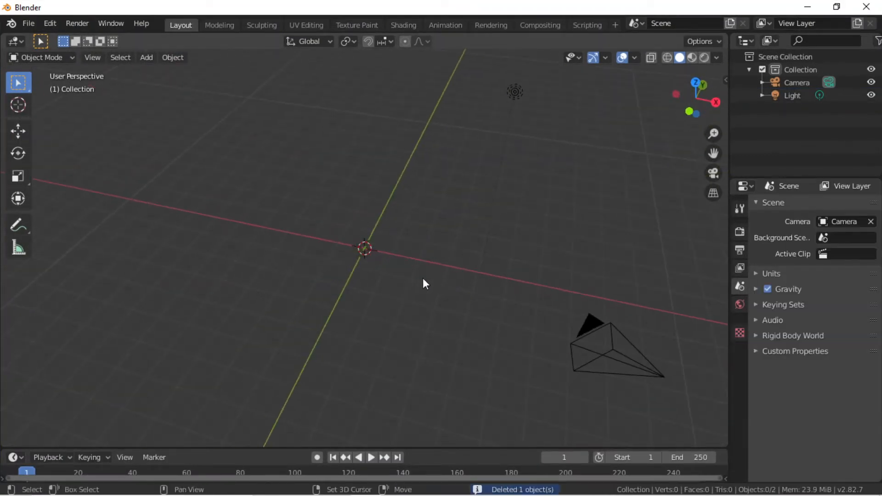
key(shift+a)
mouse_move(412, 257)
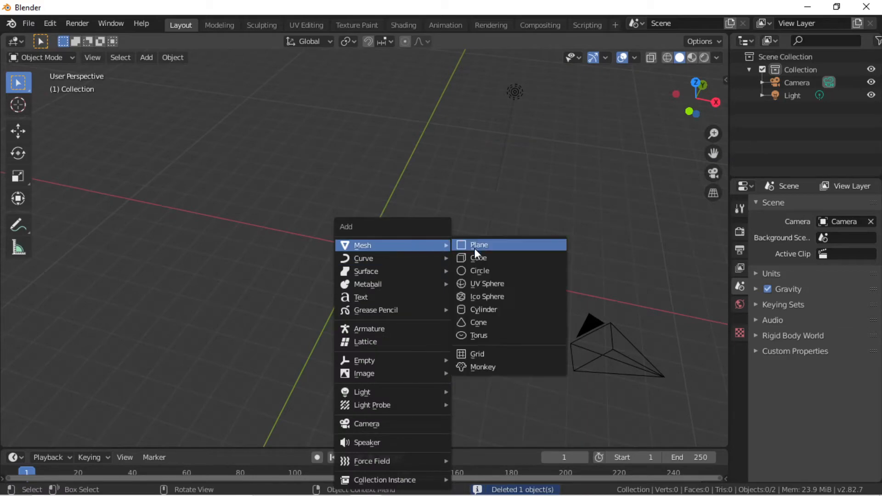
click(474, 247)
scroll(340, 281, up, 4)
middle_drag(340, 280, 398, 312)
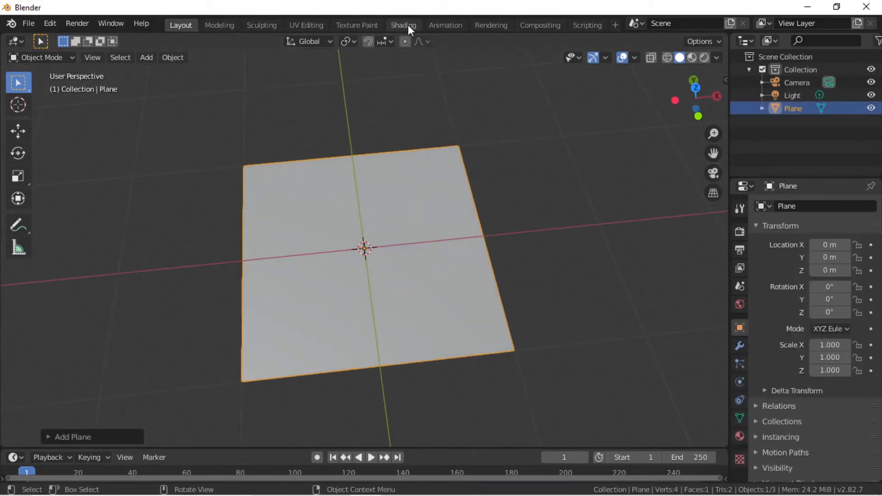
In the UV Editing workspace, link the existing material named Material to the plane.
click(302, 23)
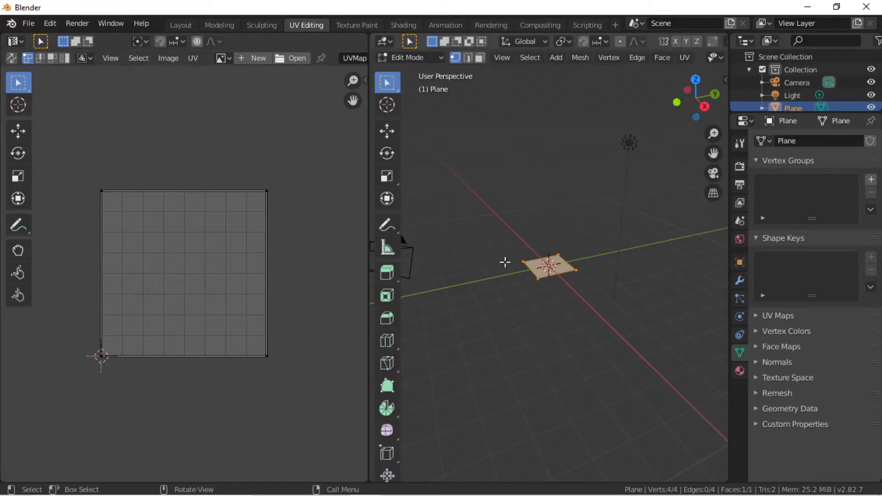
click(739, 371)
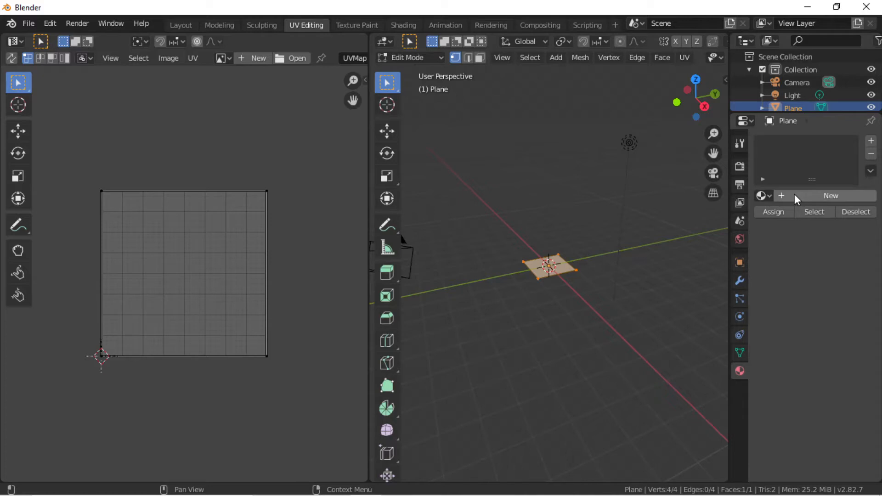
click(770, 196)
click(714, 215)
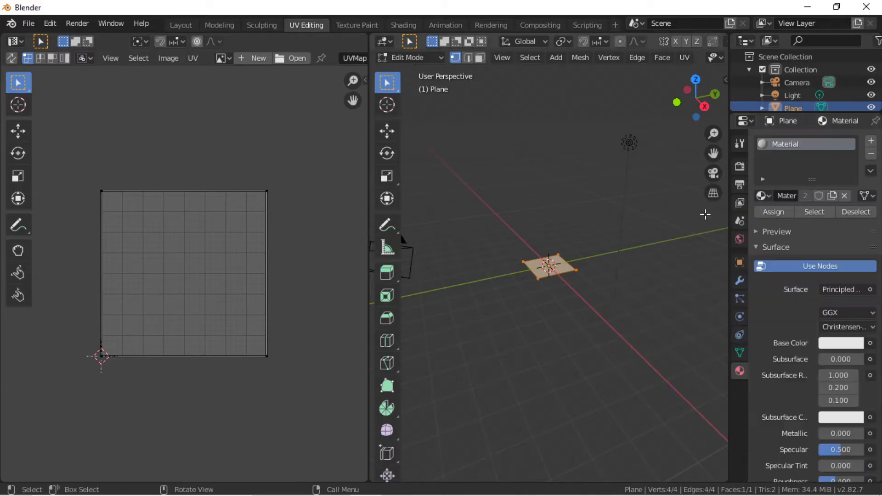
Feed the material's base color with an Image Texture using Rustish.png from New folder on the desktop.
scroll(623, 248, up, 10)
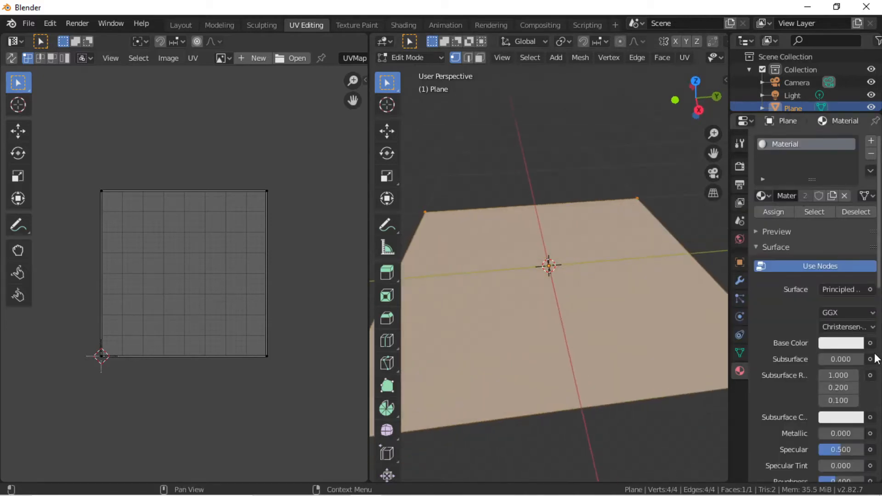
click(870, 345)
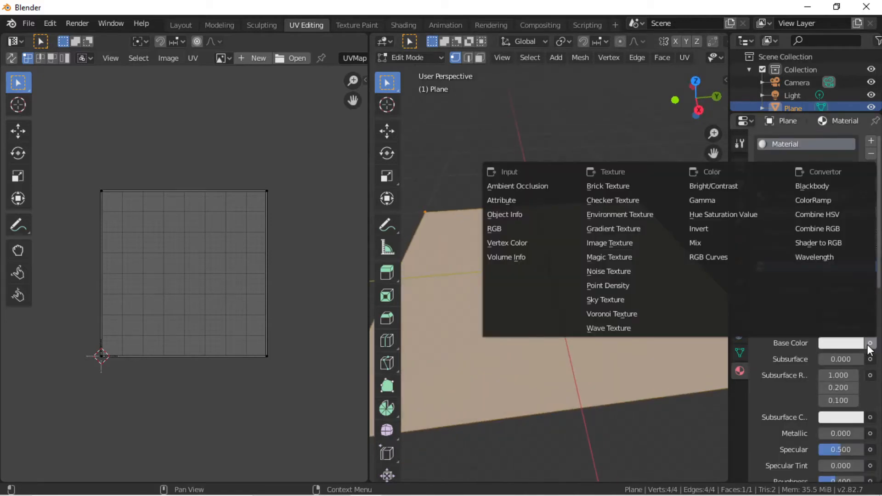
click(636, 242)
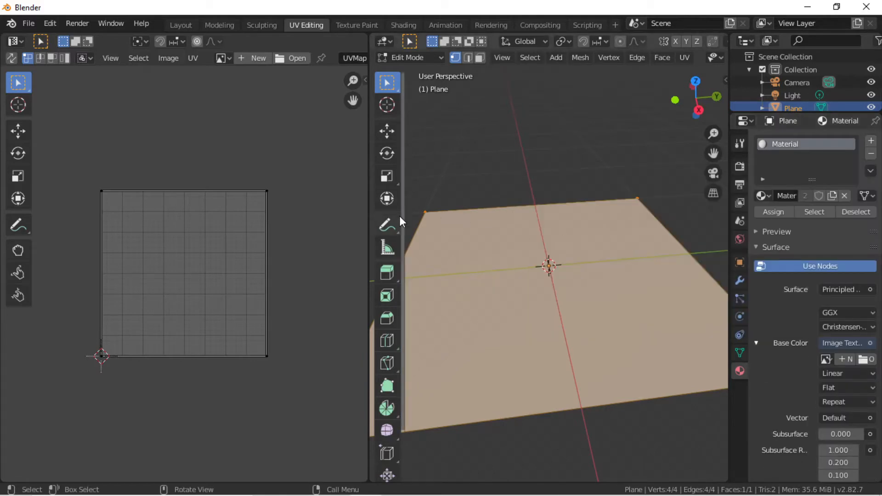
click(863, 360)
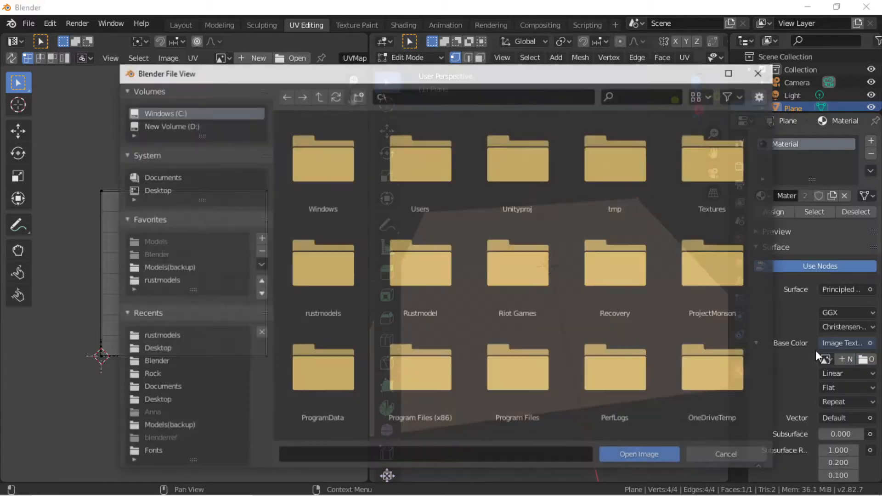
click(165, 188)
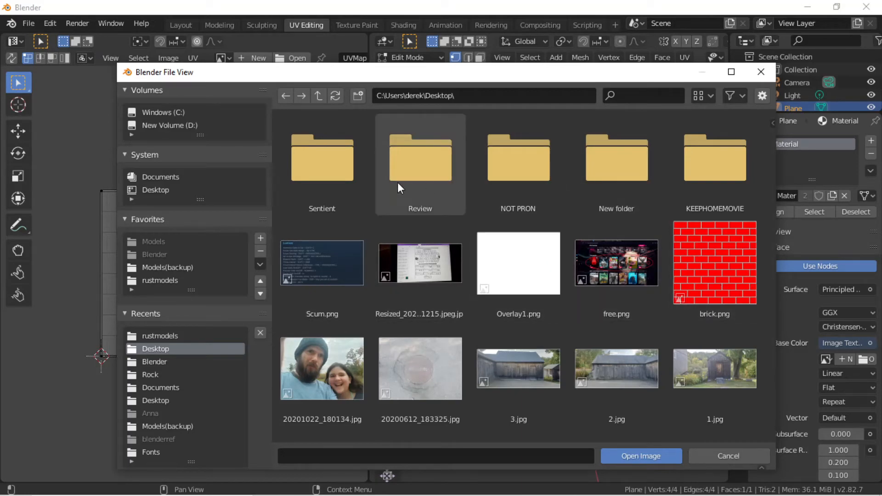
scroll(393, 242, down, 3)
scroll(393, 242, up, 3)
double_click(631, 159)
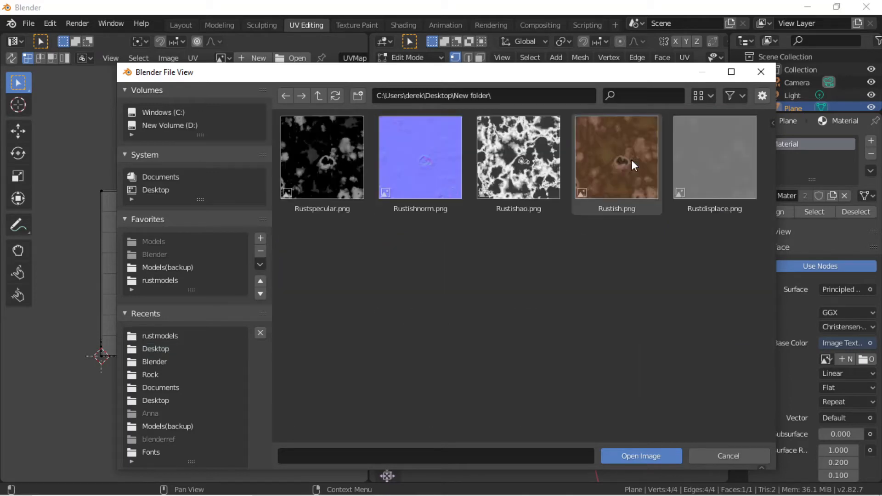
double_click(613, 162)
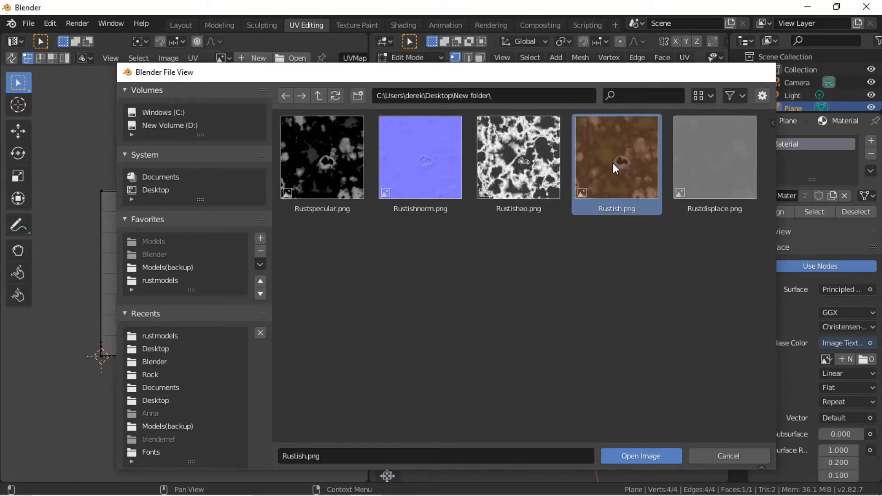
Set the UV Editing workspace's 3D viewport to Material Preview shading and view the textured plane from another angle.
key(z)
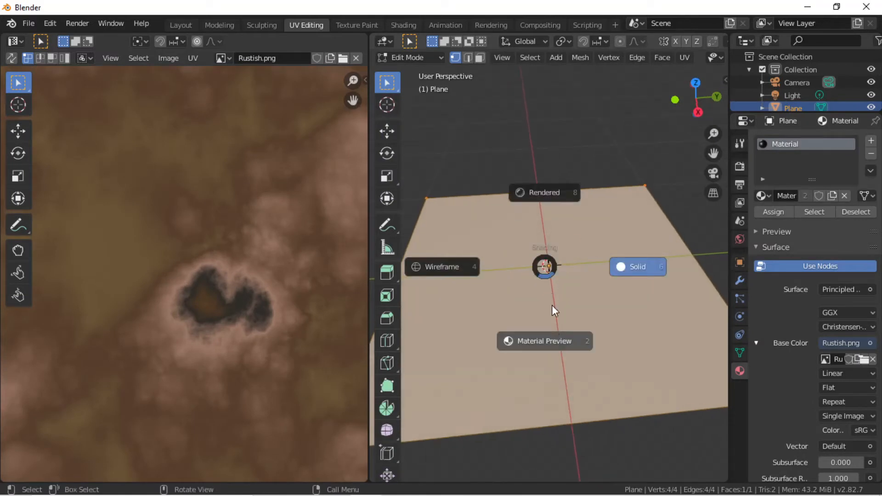
click(553, 317)
mouse_move(554, 325)
middle_down()
mouse_move(571, 319)
mouse_move(530, 273)
mouse_move(433, 315)
mouse_move(414, 298)
middle_up()
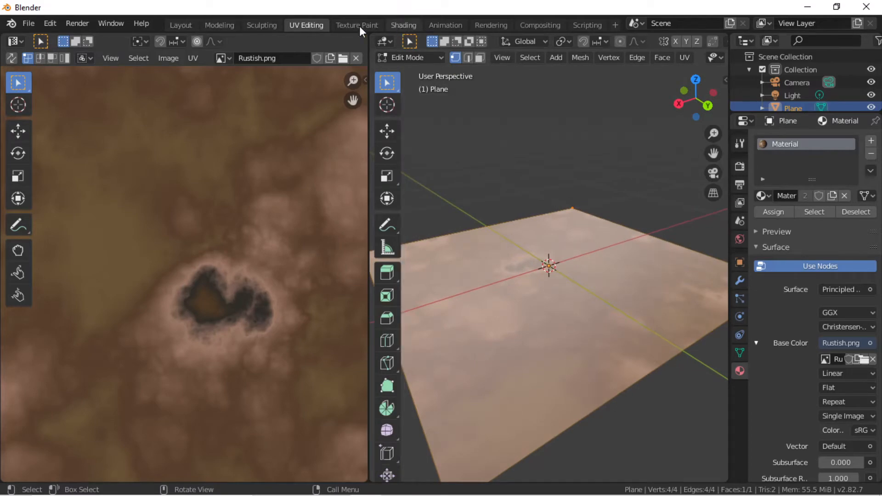
Return to the Layout workspace and display the plane in Material Preview shading.
click(182, 20)
middle_drag(347, 170, 382, 150)
key(z)
click(402, 215)
scroll(390, 231, up, 3)
mouse_move(389, 231)
middle_down()
mouse_move(398, 195)
mouse_move(332, 208)
mouse_move(331, 255)
middle_up()
scroll(331, 256, down, 4)
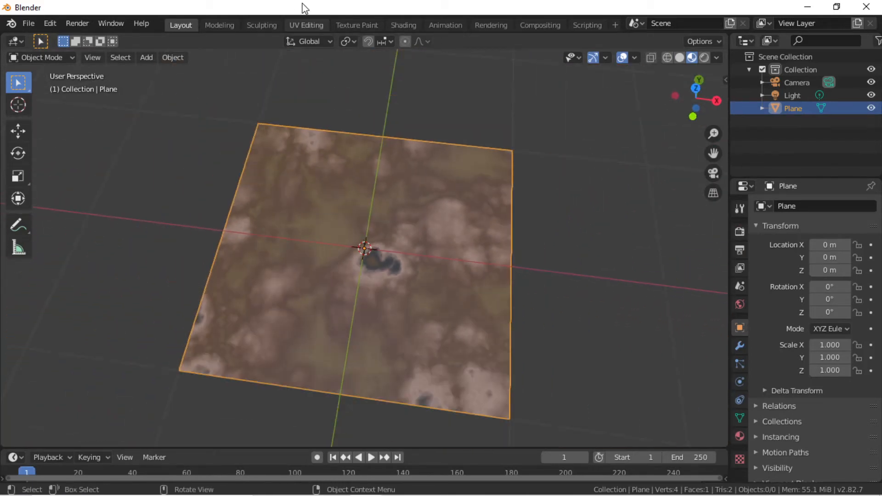
In the Shading workspace, add a second Image Texture node below and to the left of the Rustish.png node.
click(348, 25)
click(412, 24)
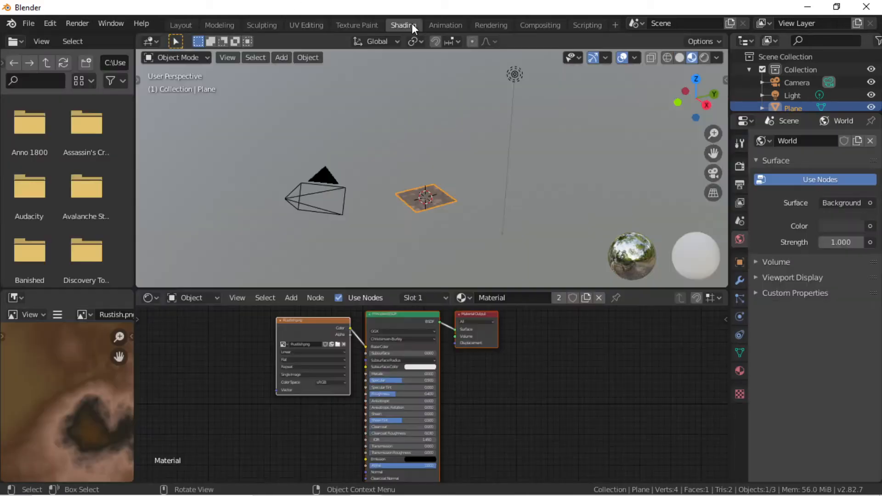
middle_drag(276, 428, 319, 355)
key(shift+a)
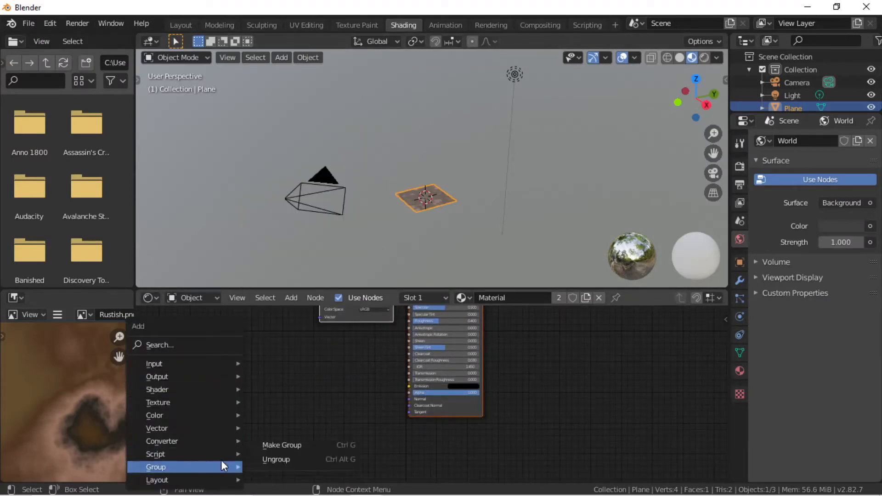
mouse_move(219, 402)
click(321, 288)
click(188, 340)
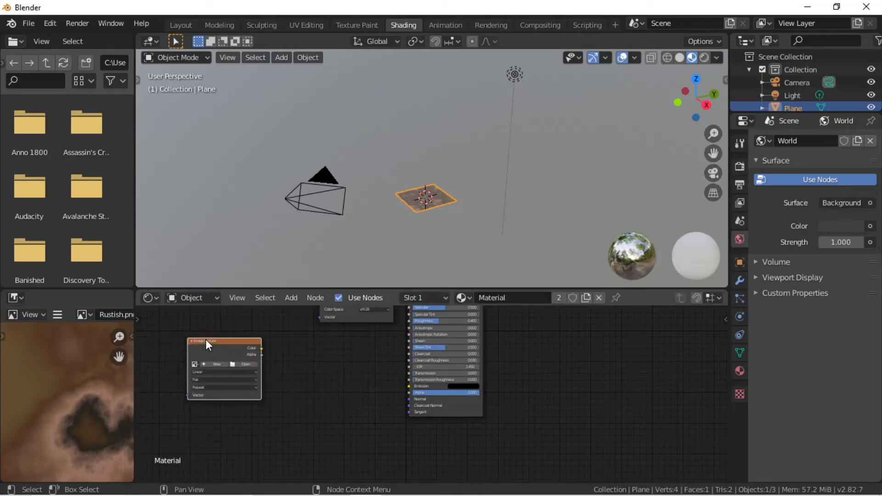
Duplicate the empty Image Texture node twice, placing the copies one below the other.
key(shift+d)
click(198, 415)
middle_drag(271, 449, 289, 388)
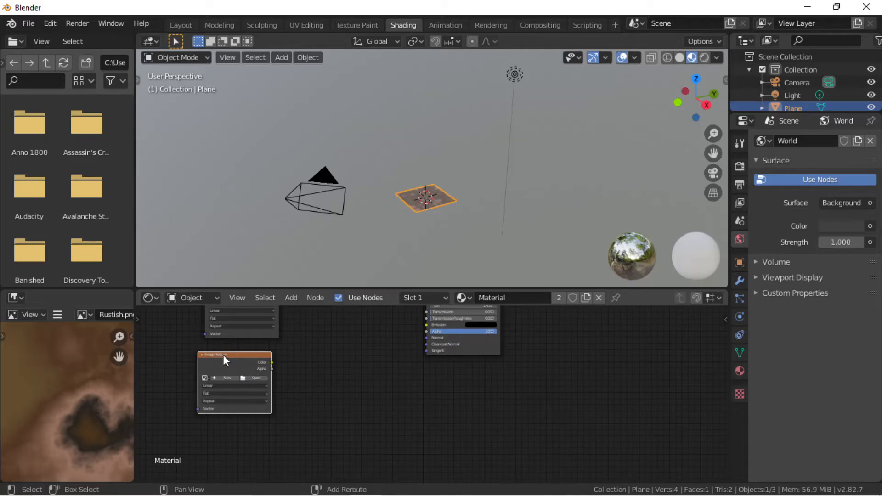
key(shift+d)
click(256, 411)
Load Rustishnorm.png from New folder on the desktop into the uppermost empty Image Texture node.
middle_drag(348, 375, 299, 417)
click(211, 345)
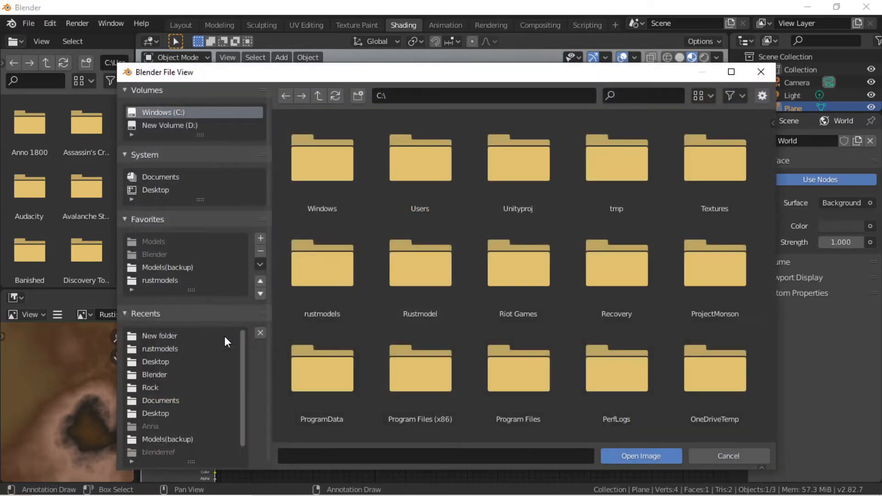
click(156, 191)
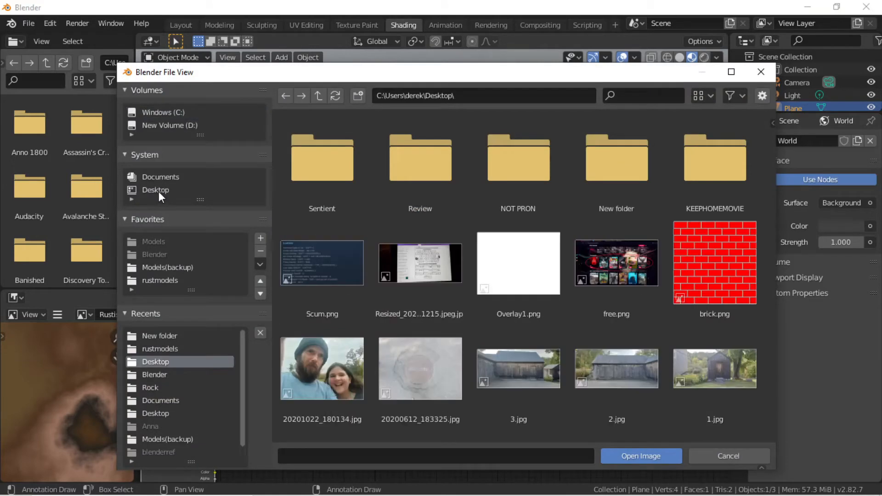
click(660, 163)
click(401, 175)
double_click(400, 172)
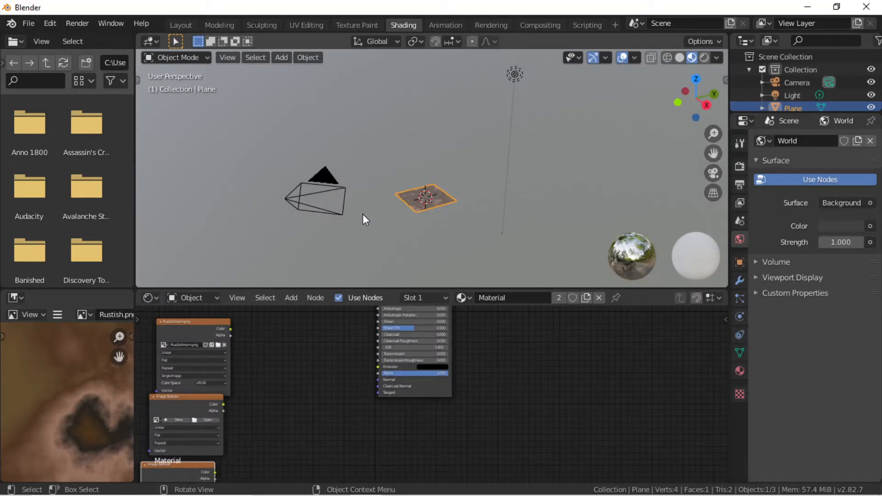
Connect the Rustishnorm.png node's Color output to the Principled BSDF's Normal input and check the plane up close.
drag(230, 330, 379, 380)
scroll(464, 199, up, 4)
scroll(464, 199, down, 2)
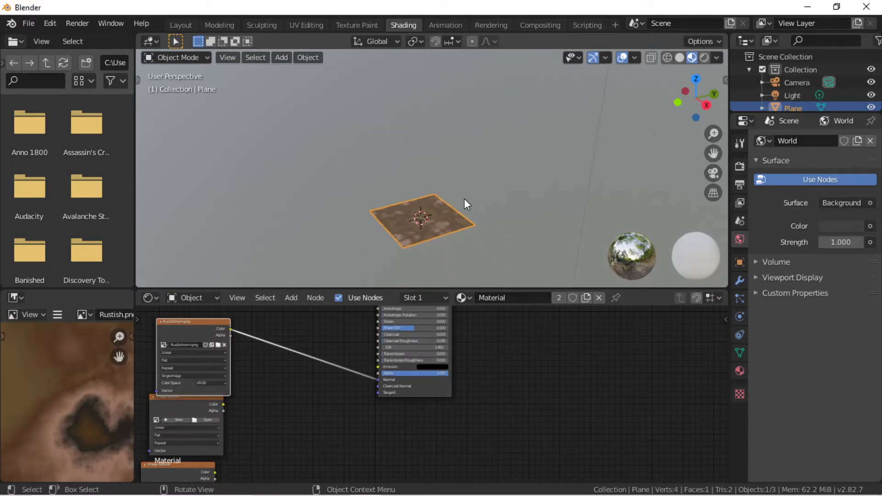
Display the plane in Rendered shading in the Layout workspace and view it from a low angle.
click(179, 25)
mouse_move(359, 112)
middle_down()
mouse_move(353, 98)
mouse_move(299, 110)
mouse_move(285, 103)
mouse_move(338, 197)
mouse_move(347, 248)
middle_up()
scroll(339, 202, up, 3)
key(z)
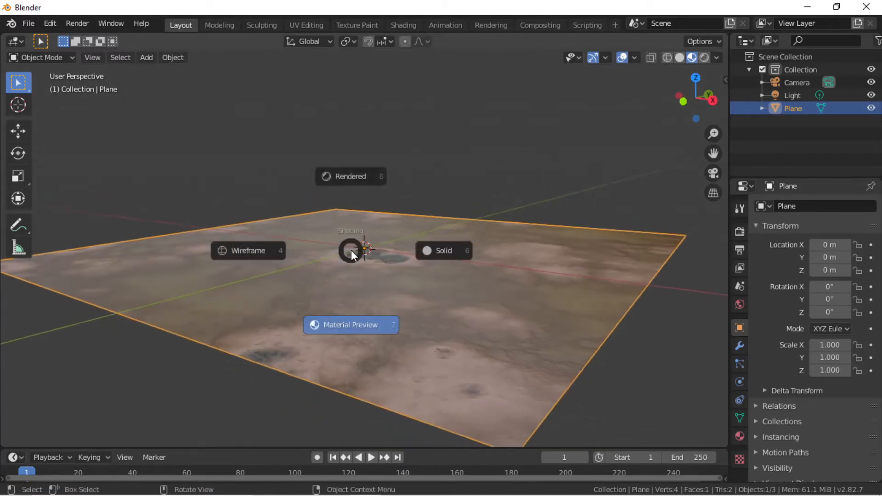
click(360, 180)
mouse_move(359, 180)
middle_down()
mouse_move(373, 201)
mouse_move(409, 175)
mouse_move(406, 187)
mouse_move(379, 198)
middle_up()
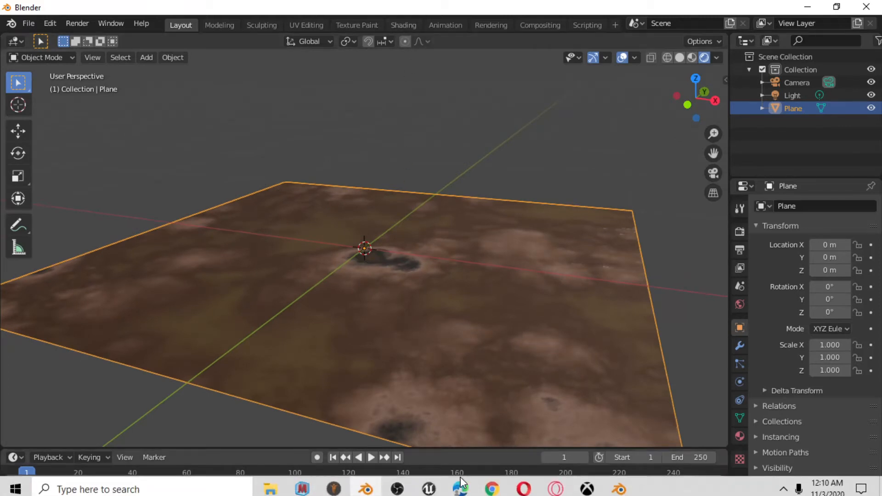
Return to the Shading workspace and move the Rustish.png and Rustishnorm.png nodes farther from the Principled BSDF.
click(403, 25)
drag(202, 321, 184, 307)
middle_drag(310, 324, 343, 428)
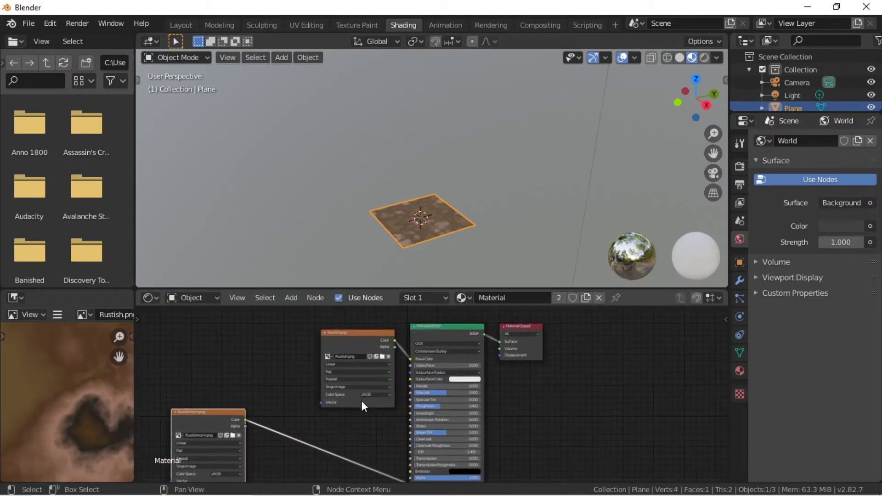
click(355, 329)
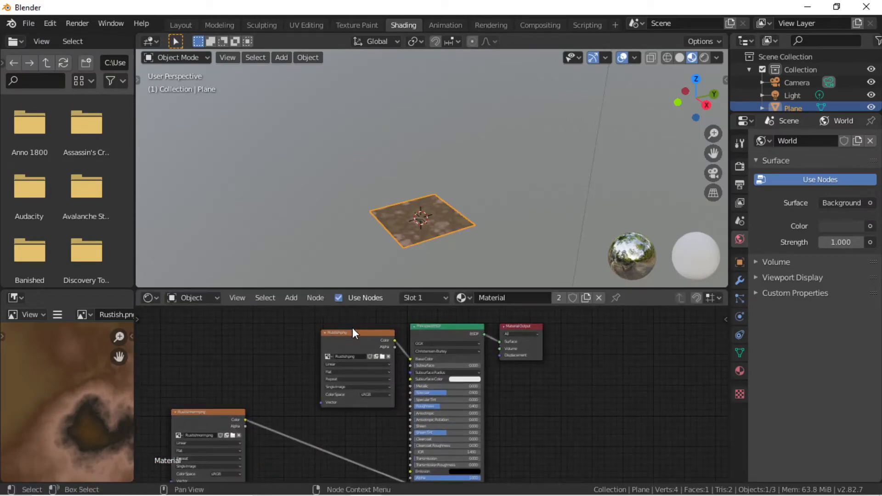
drag(353, 333, 204, 318)
Load Rustspecular.png from New folder on the desktop into the empty Image Texture node below Rustishnorm.png.
middle_drag(363, 407, 372, 320)
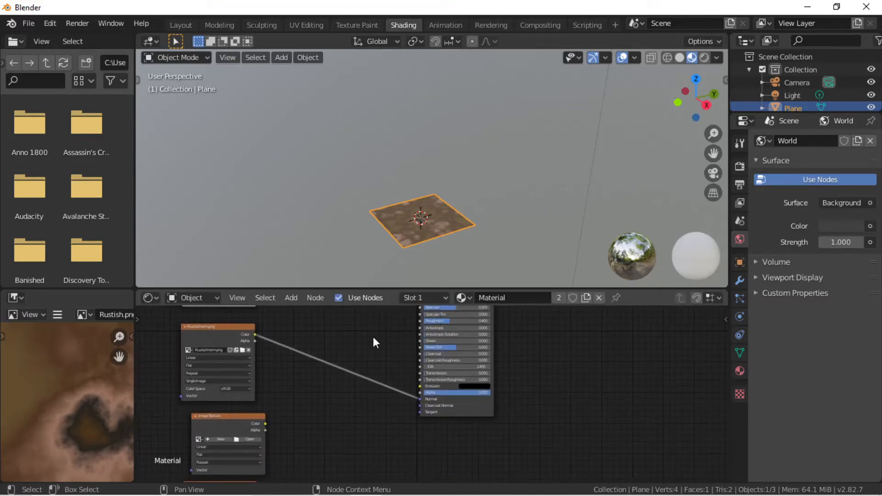
click(250, 439)
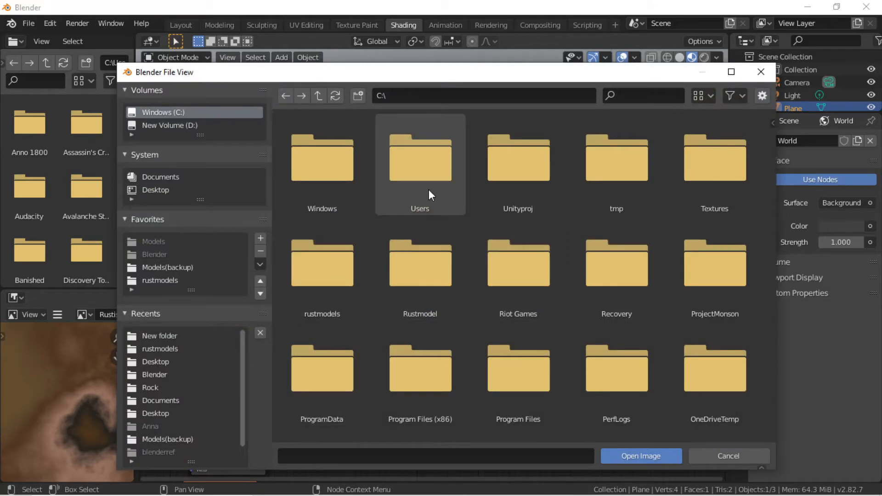
click(155, 190)
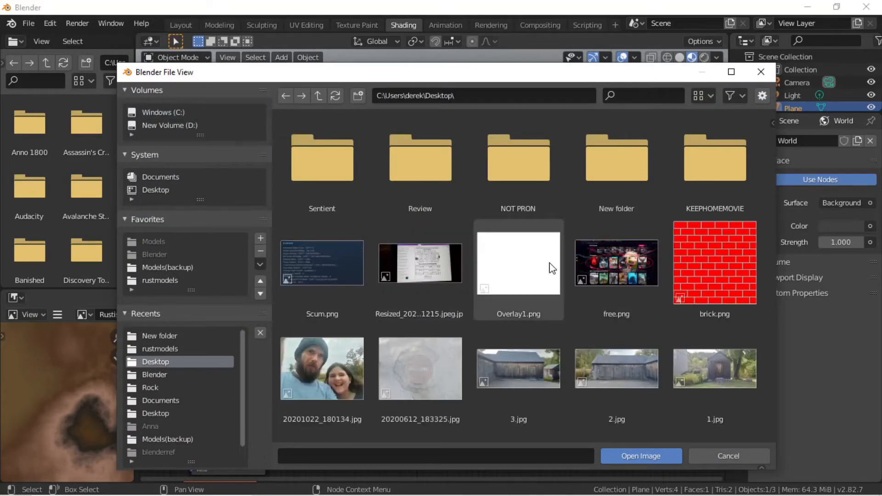
double_click(631, 175)
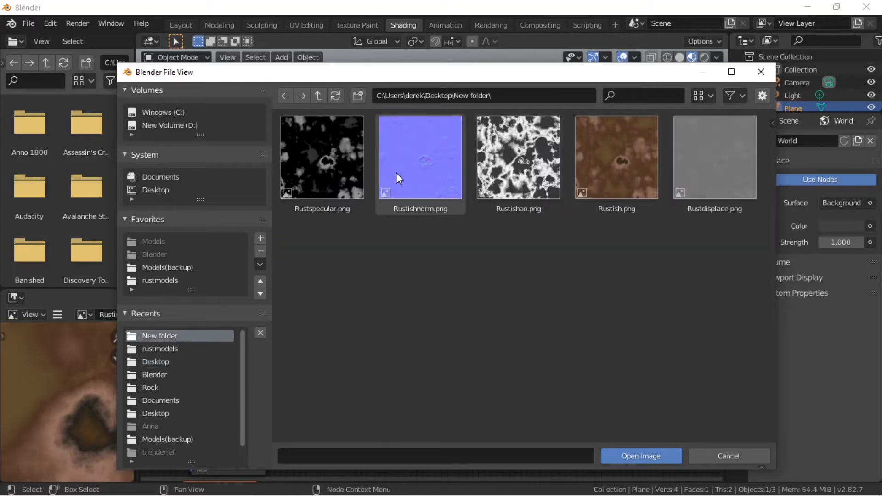
double_click(321, 165)
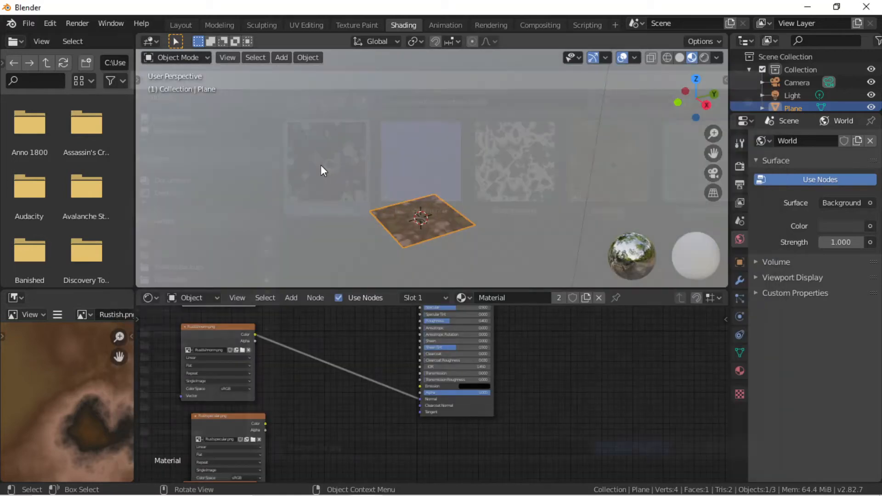
Move the Rustspecular.png node beside the Principled BSDF, remove its Vector and Normal links, and connect its Color output to Specular.
drag(241, 415, 362, 310)
drag(234, 329, 203, 371)
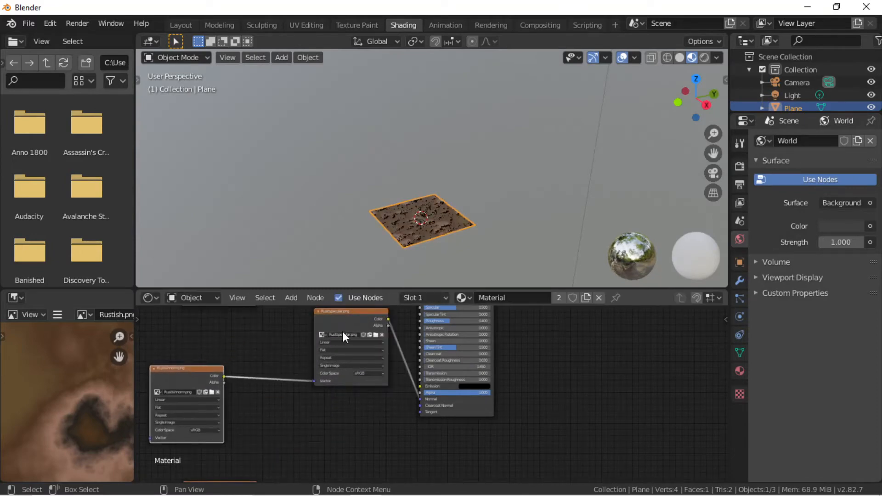
mouse_move(314, 381)
mouse_down()
mouse_move(305, 379)
mouse_move(317, 367)
mouse_up()
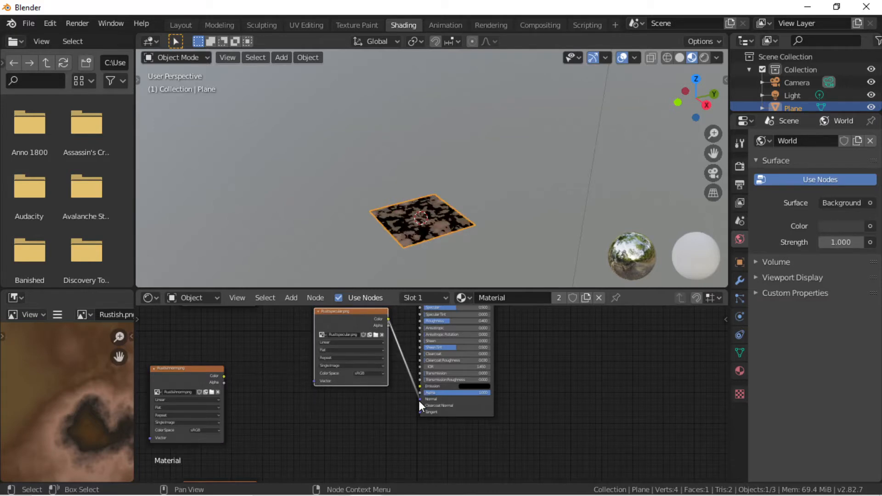
drag(420, 400, 382, 348)
mouse_move(383, 344)
middle_down()
mouse_move(390, 397)
mouse_move(378, 422)
middle_up()
drag(338, 380, 412, 379)
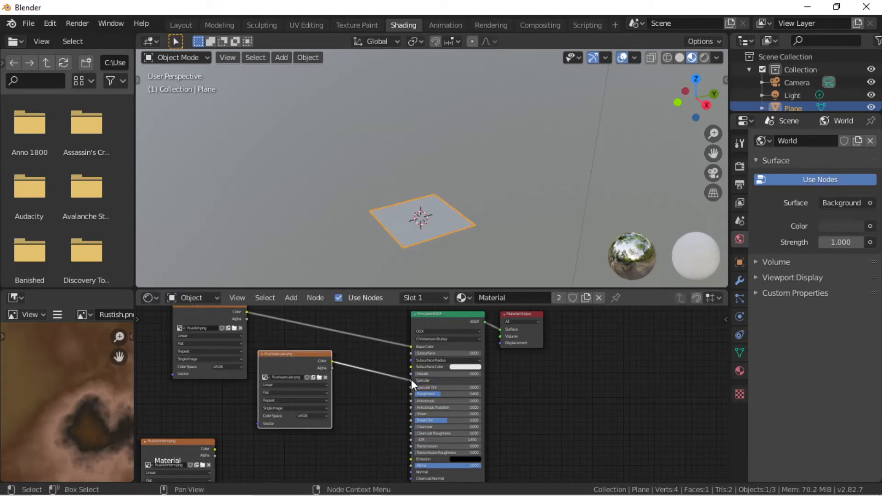
Reconnect the Rustishnorm.png node's Color output to the Principled BSDF's Normal input.
middle_drag(425, 216, 404, 244)
scroll(413, 216, up, 4)
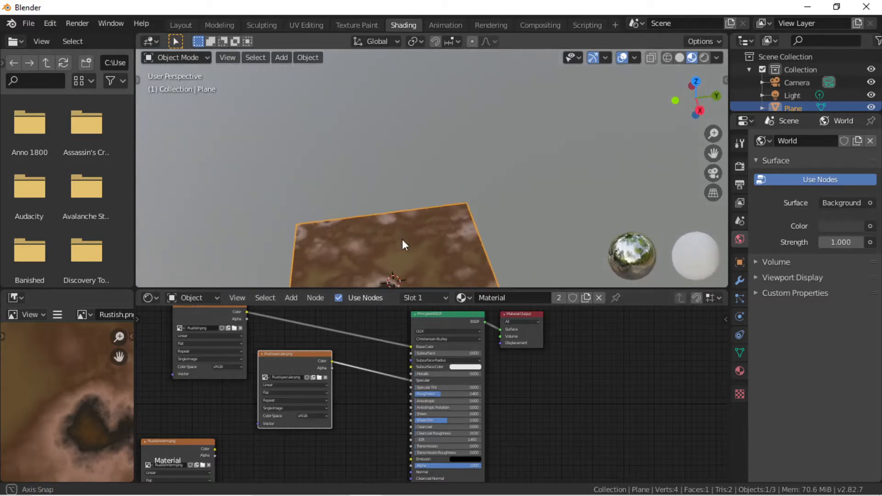
middle_drag(226, 423, 230, 366)
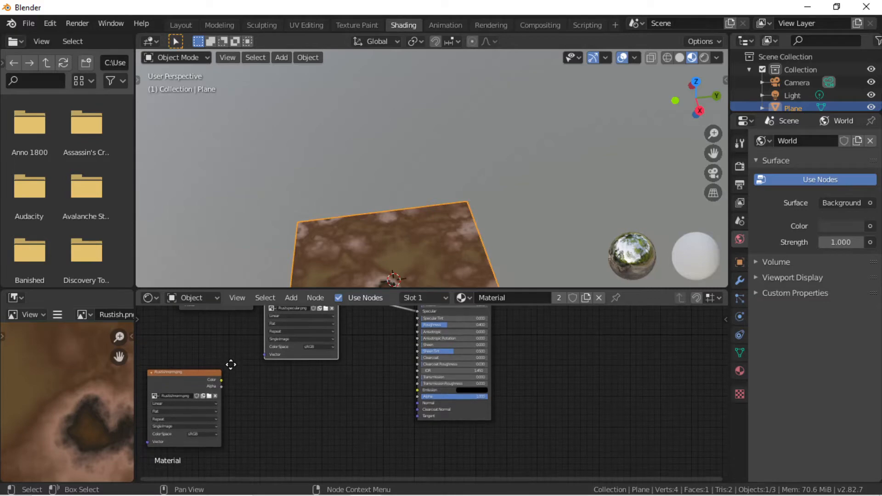
drag(208, 375, 419, 404)
Duplicate the Rustspecular.png node and load Rustishao.png into the copy.
middle_drag(282, 375, 327, 424)
click(355, 337)
key(shift+d)
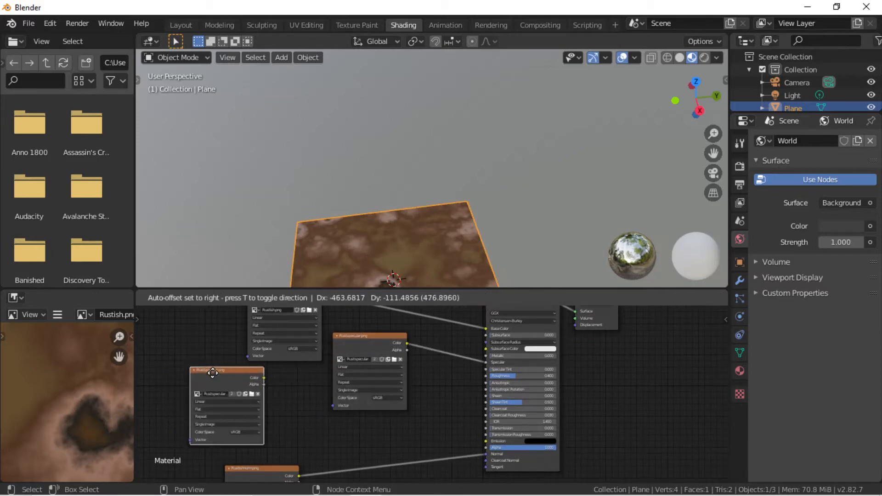
click(218, 389)
click(265, 411)
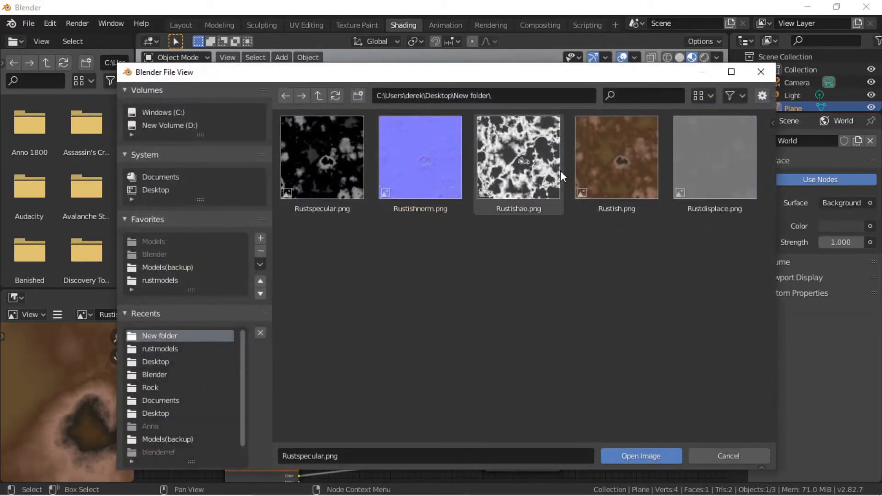
double_click(534, 168)
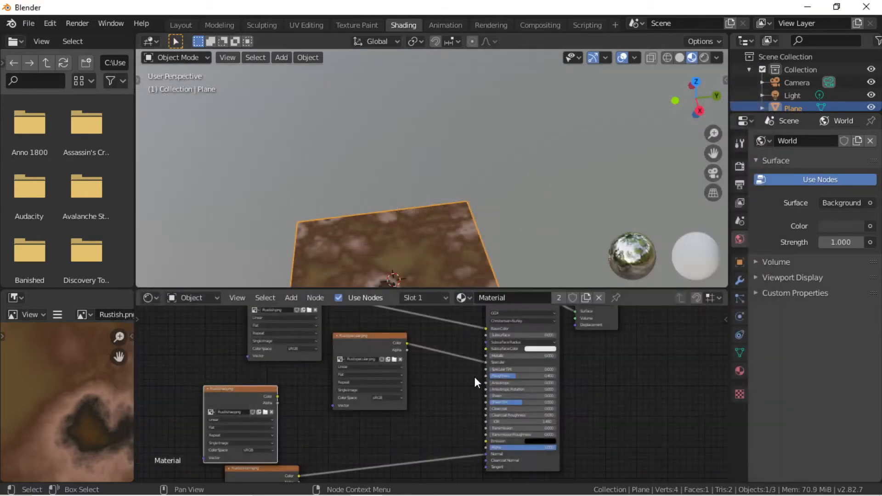
Move the Rustspecular.png node slightly closer to the Principled BSDF and review the shader's inputs.
scroll(481, 418, up, 2)
middle_drag(481, 418, 381, 434)
drag(235, 322, 264, 343)
middle_drag(315, 345, 292, 467)
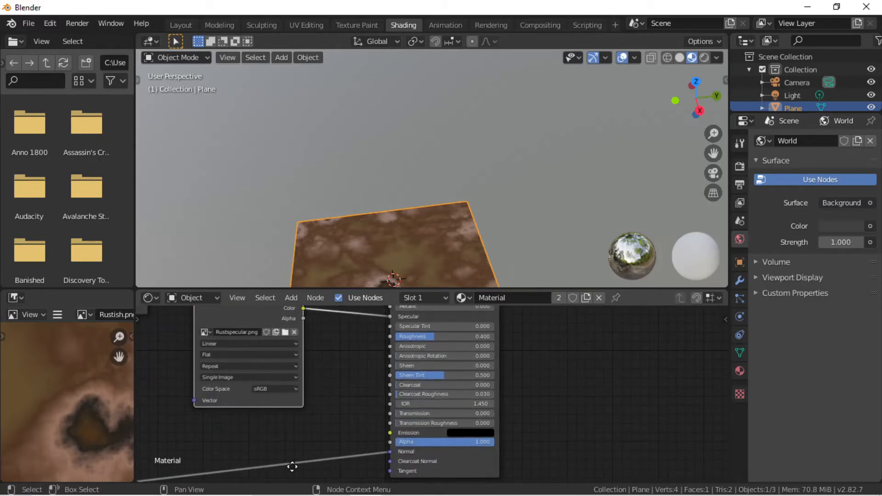
middle_drag(360, 423, 378, 442)
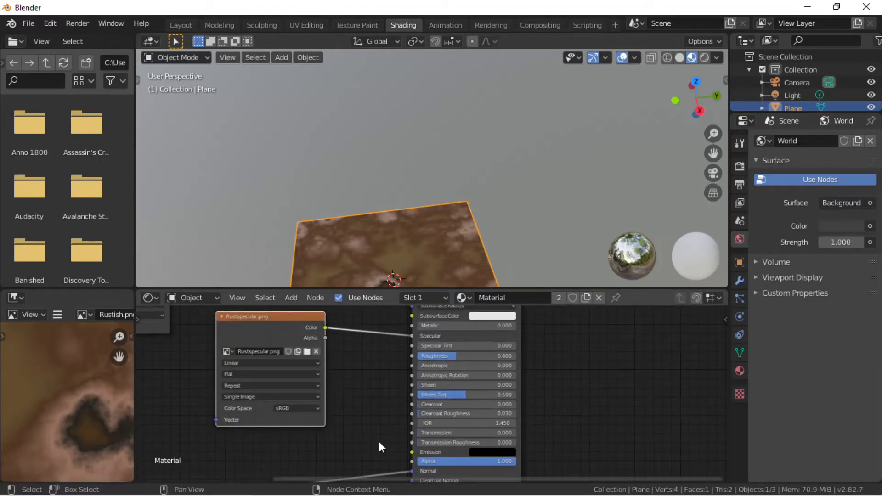
Examine the rendered plane in the Layout workspace and compare it with the map previews on the NormalMap-Online page in Chrome.
click(183, 25)
middle_drag(379, 319, 501, 298)
key(alt+Tab)
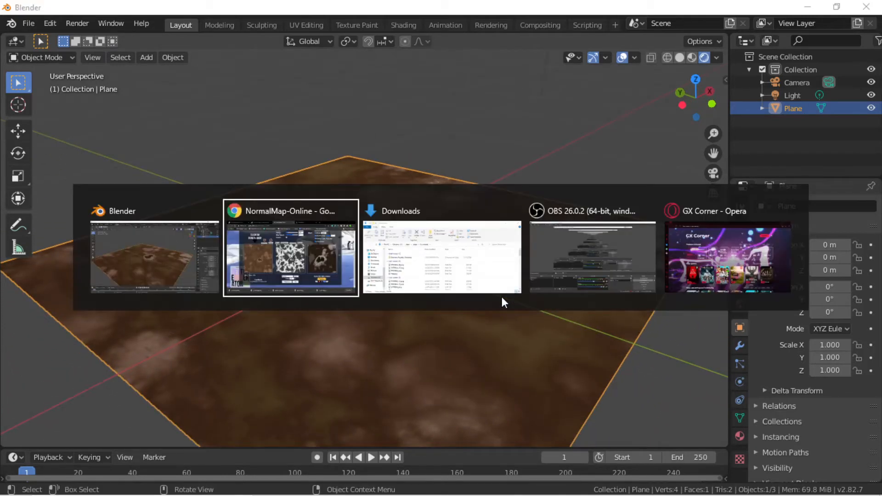
click(330, 263)
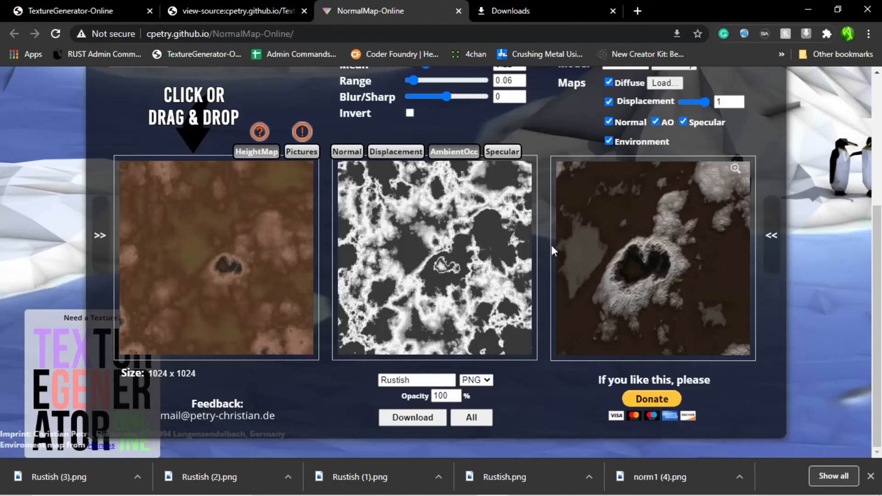
key(alt+Tab)
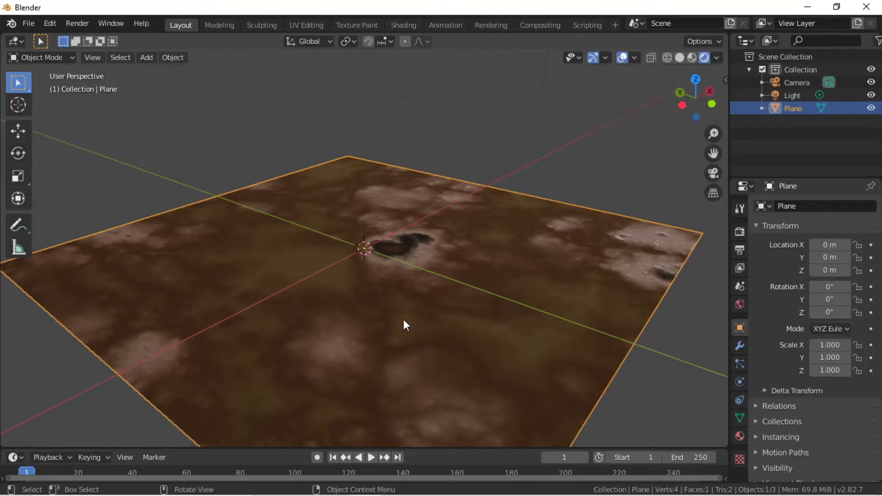
click(271, 483)
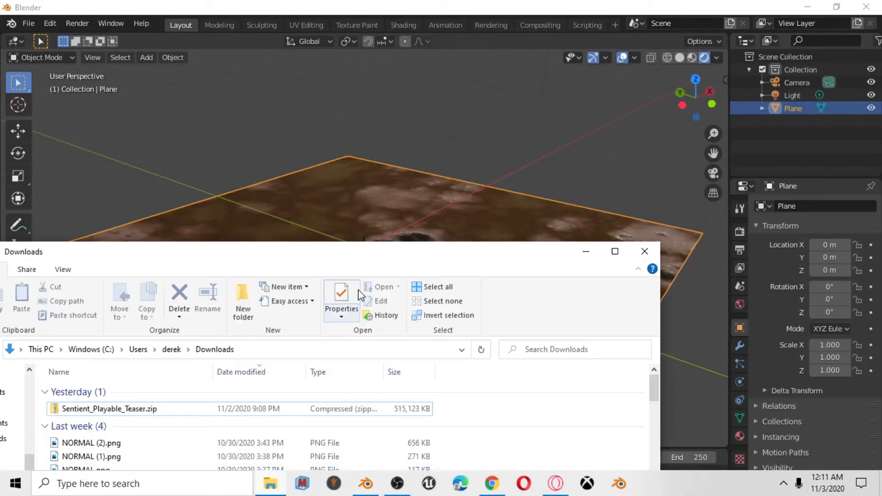
drag(357, 254, 424, 115)
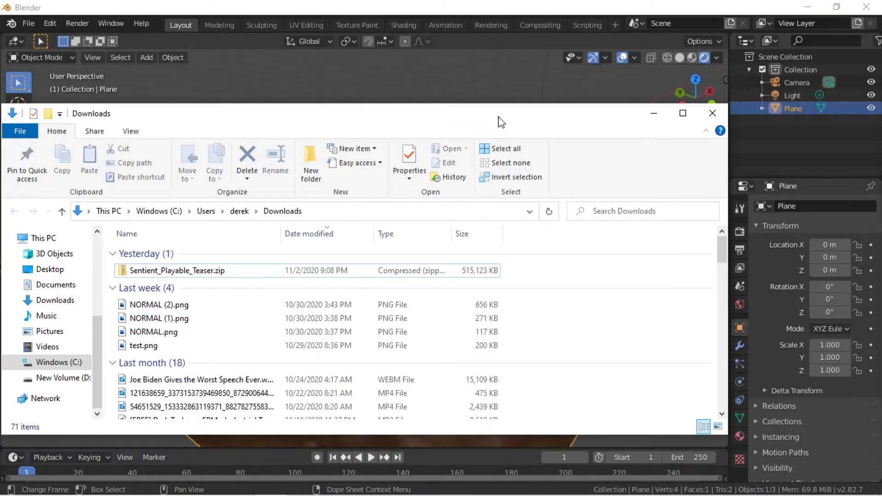
click(712, 116)
Snap the Blender window to half of the screen and open the OneDrive Desktop folder in File Explorer.
drag(280, 10, 1, 152)
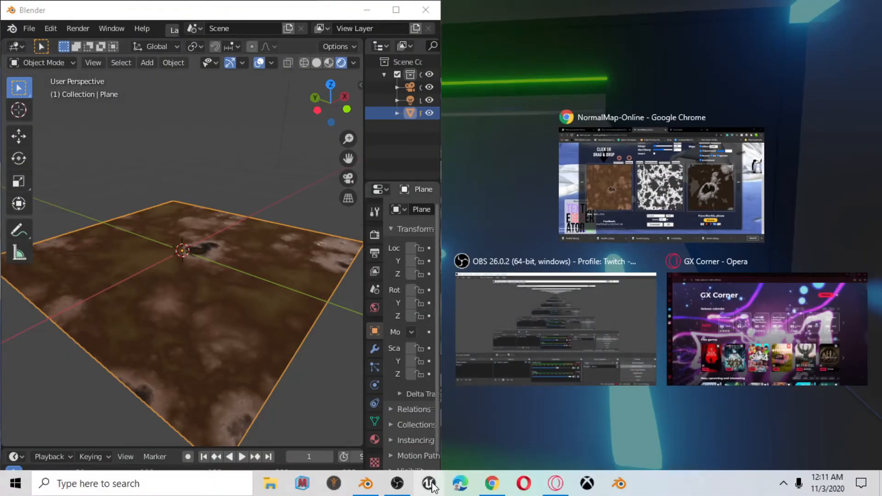
mouse_move(386, 487)
click(270, 484)
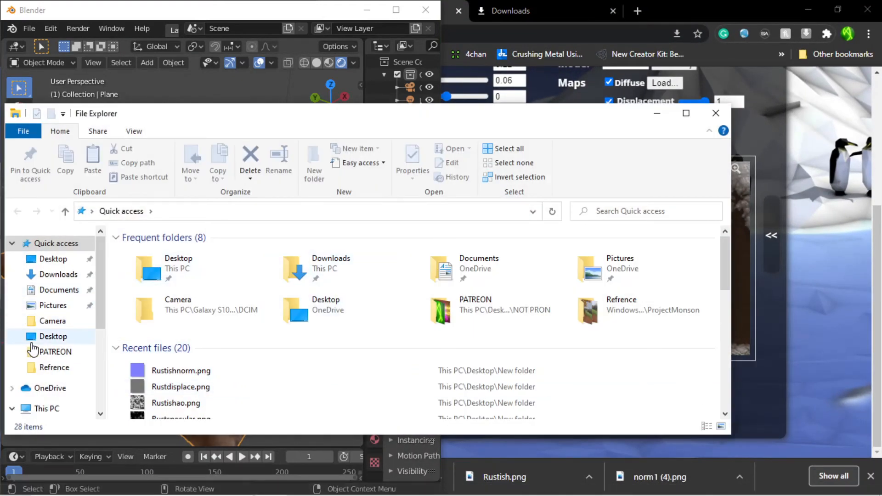
click(37, 339)
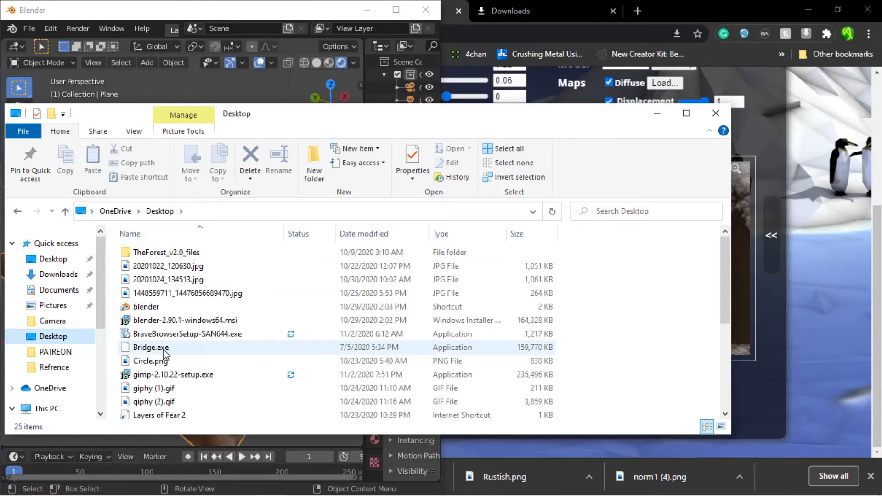
Open the New folder on This PC's Desktop in File Explorer and examine the Rustspecular.png thumbnail.
scroll(166, 357, down, 4)
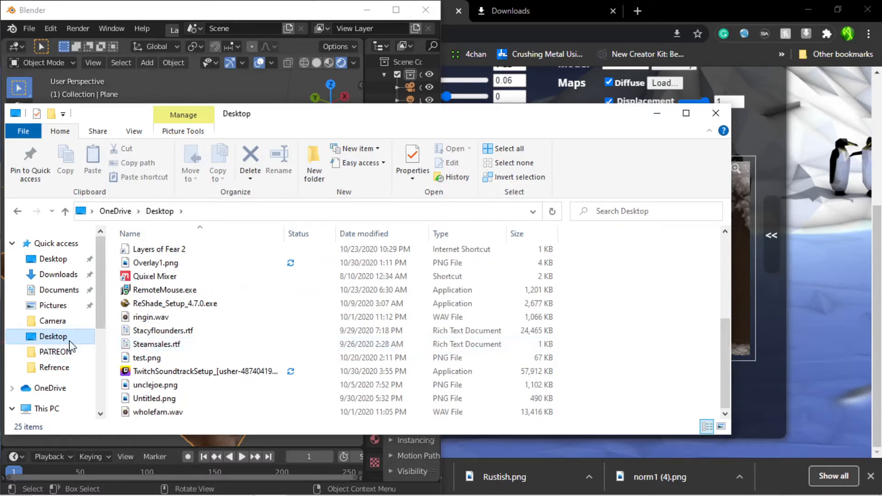
click(46, 337)
scroll(170, 269, down, 4)
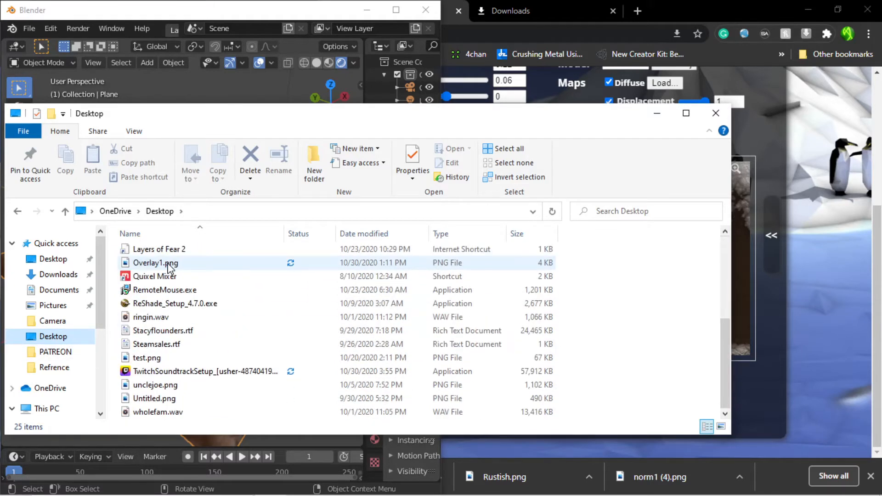
click(167, 278)
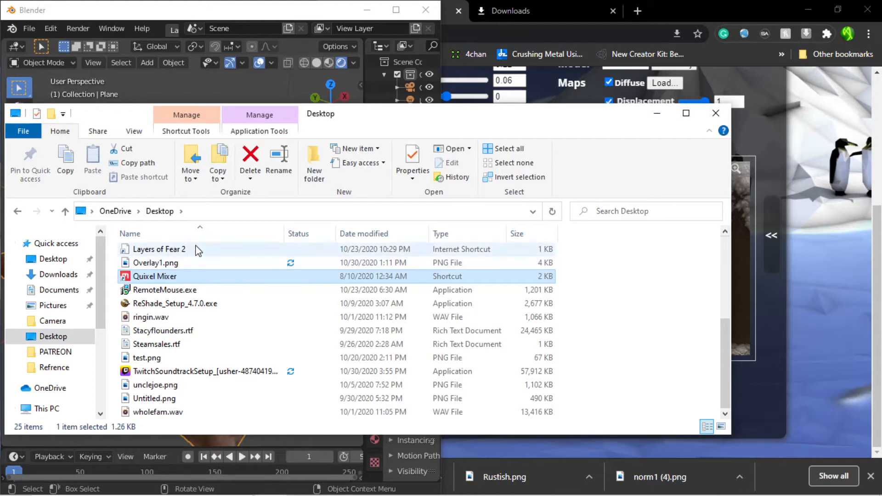
scroll(419, 368, up, 4)
scroll(368, 342, down, 4)
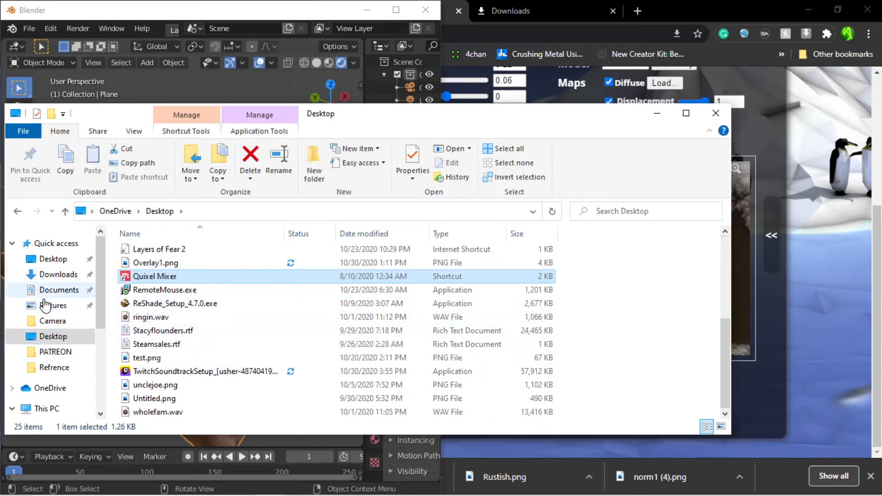
click(39, 262)
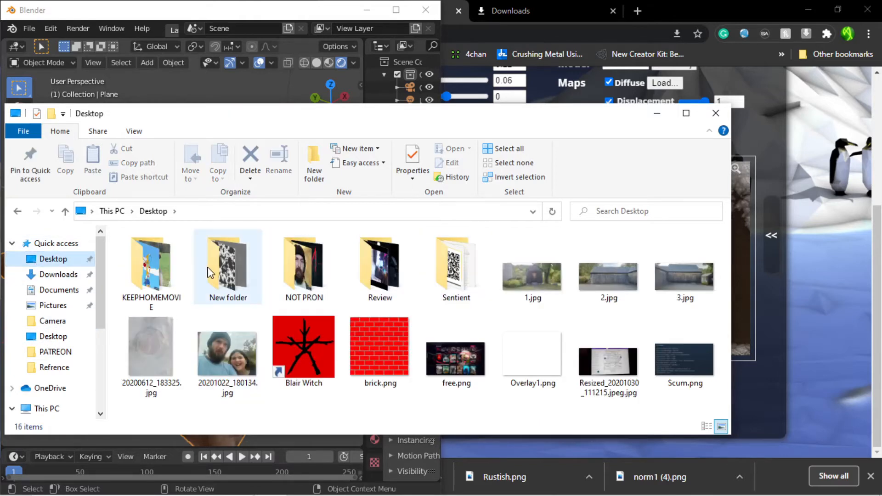
double_click(227, 271)
click(430, 267)
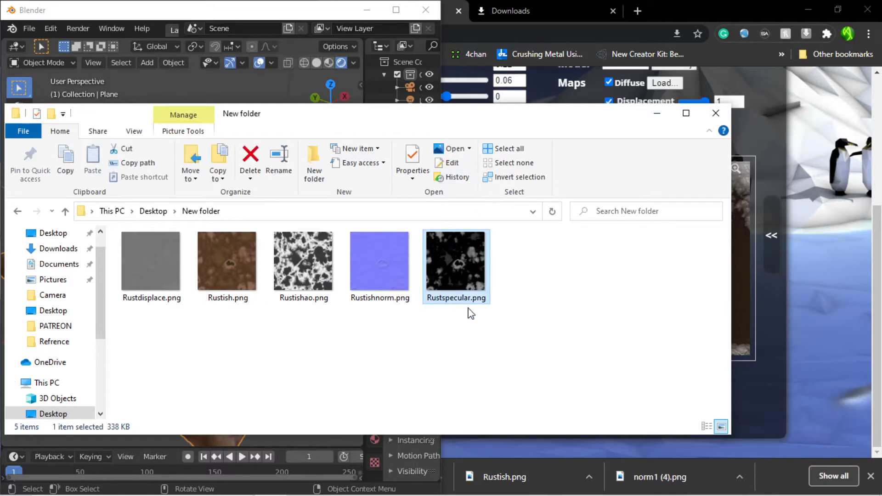
mouse_move(459, 285)
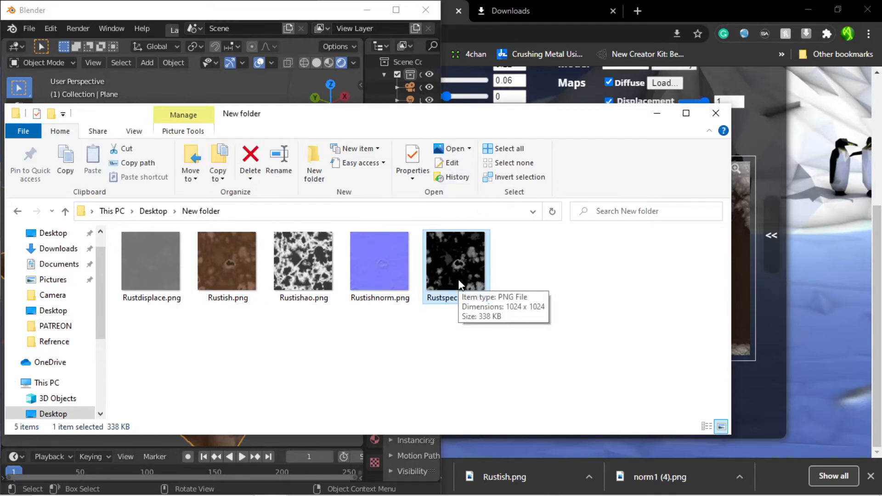
Move the File Explorer window out of the way, maximize Blender and open the Shading workspace.
drag(446, 122, 761, 290)
double_click(236, 8)
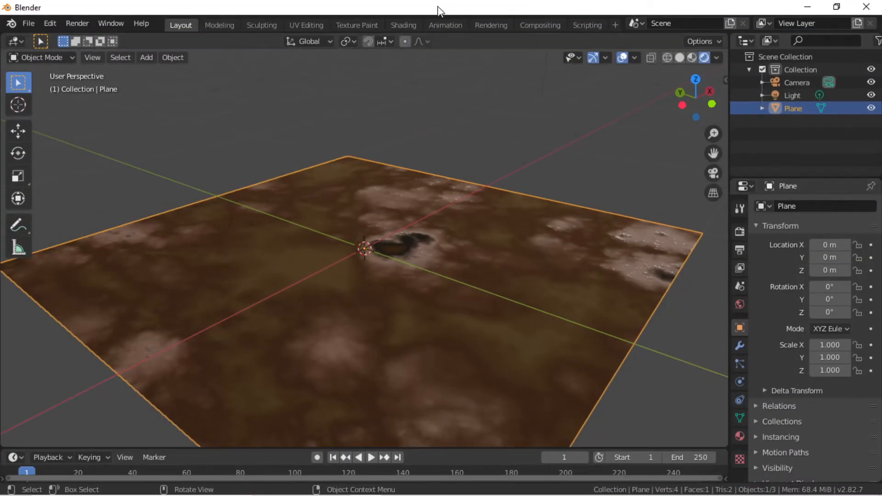
click(396, 23)
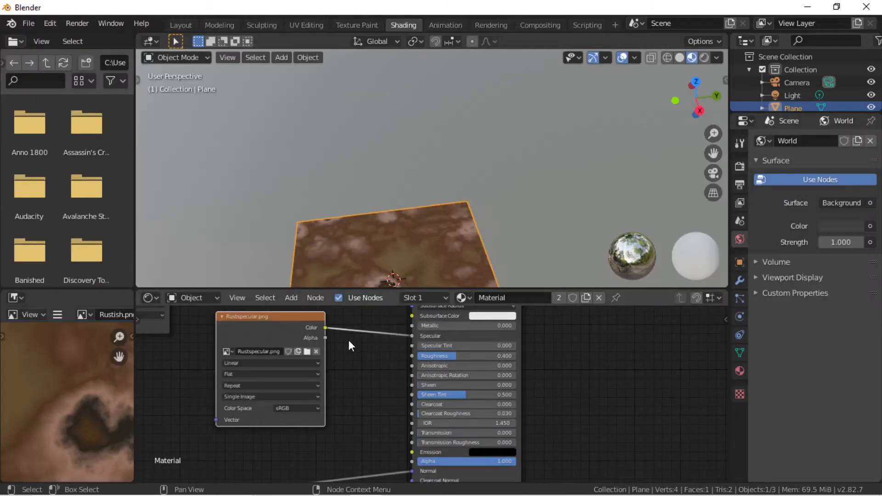
Try feeding the Rustspecular.png node's Color output into the Principled BSDF's Metallic input as well.
middle_drag(384, 386, 374, 421)
drag(314, 362, 405, 358)
middle_drag(357, 277, 369, 247)
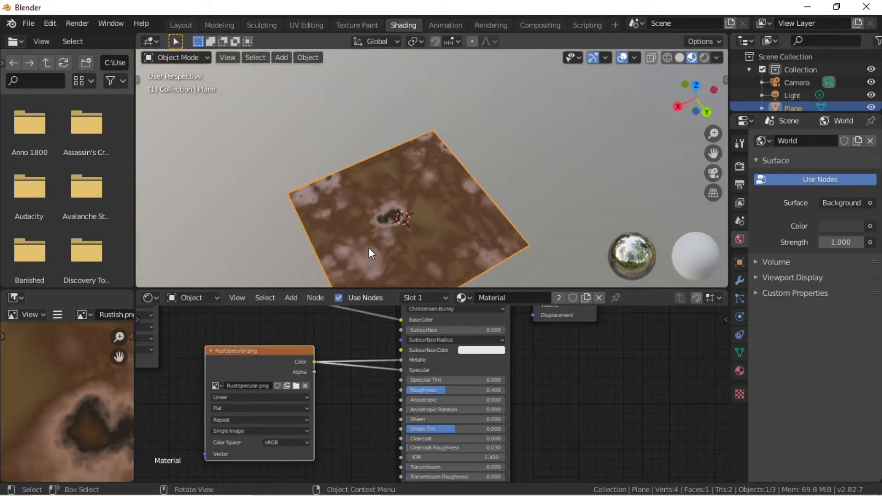
Fly around the plane with walk navigation to examine the rust surface from near, far and low angles.
key(shift+grave)
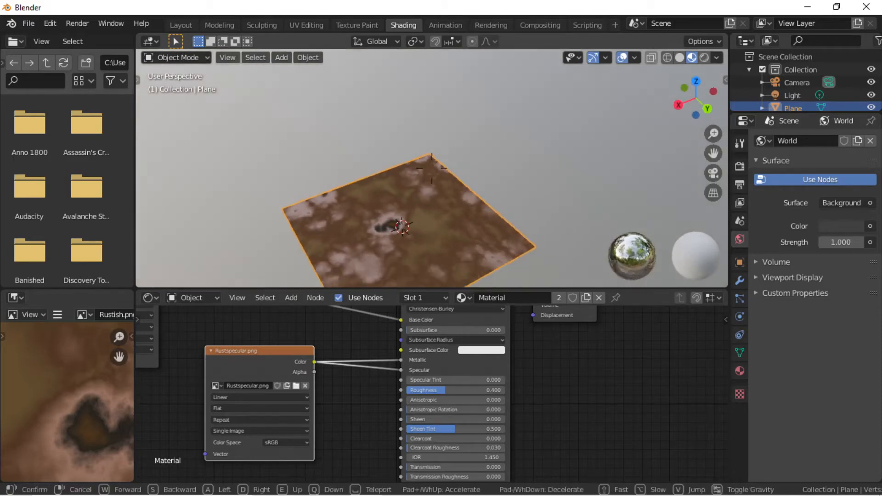
key(w)
key(s)
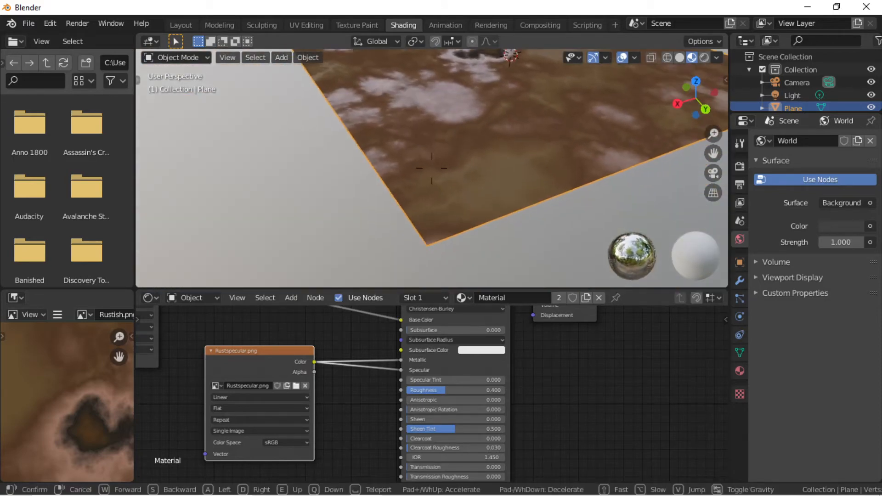
key(w)
key(s)
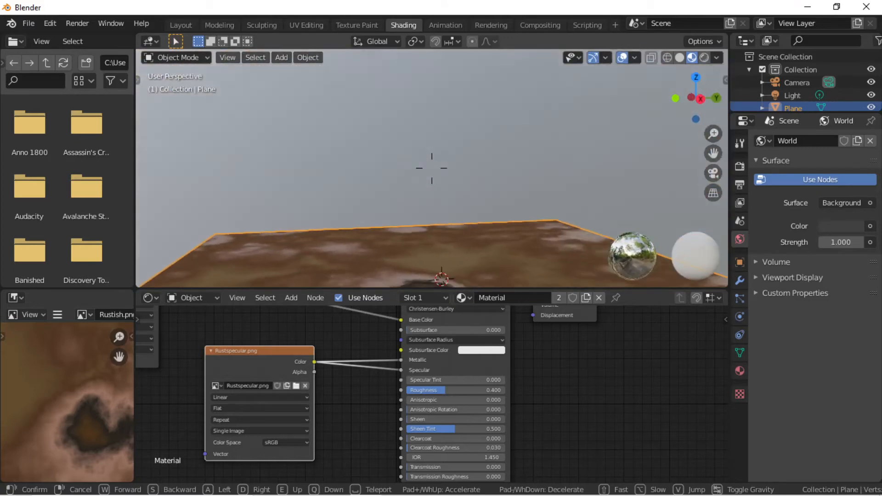
key(w)
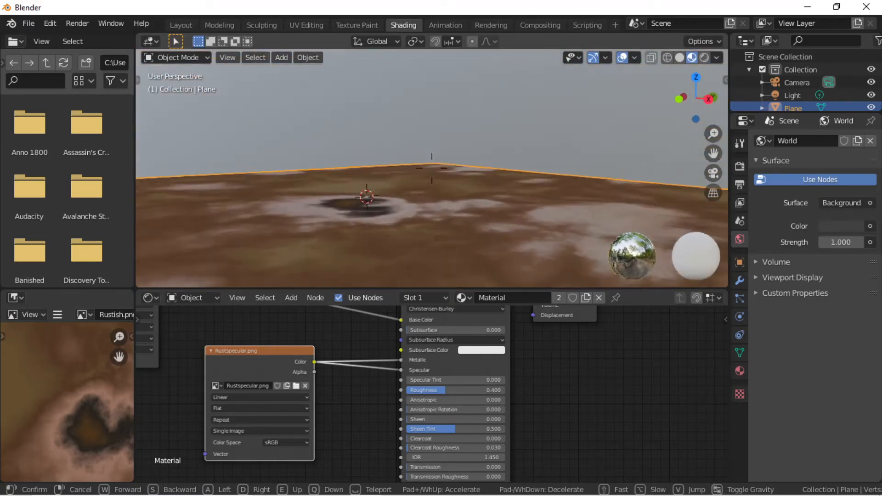
key(s)
key(s)
click(432, 169)
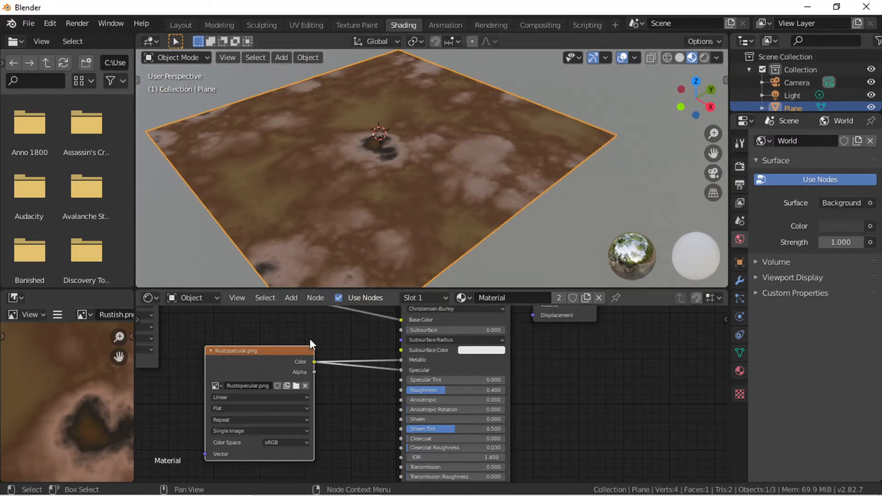
Disconnect Rustspecular.png from the Metallic input and move its node lower, keeping the Specular link.
drag(396, 360, 394, 358)
drag(286, 350, 286, 390)
scroll(238, 354, down, 3)
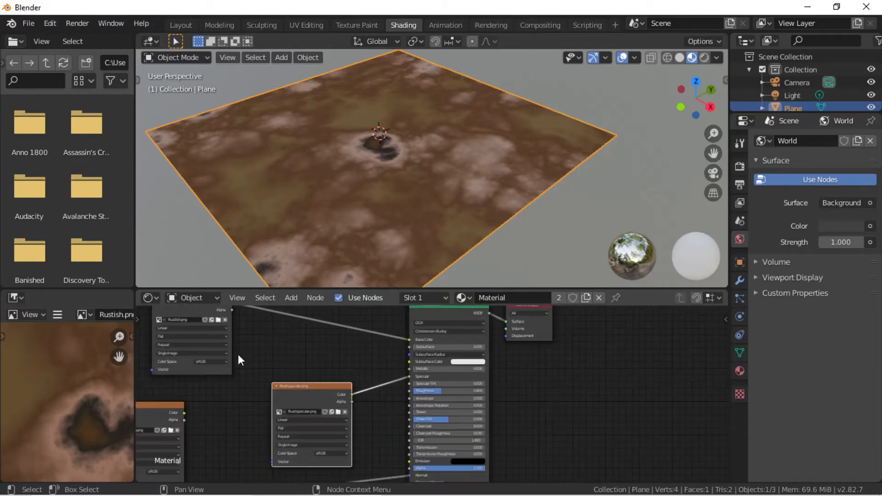
Reload Rustishao.png in its image node, connect its Color output to Metallic, and shift the Rustspecular.png node slightly down.
middle_drag(246, 387, 322, 347)
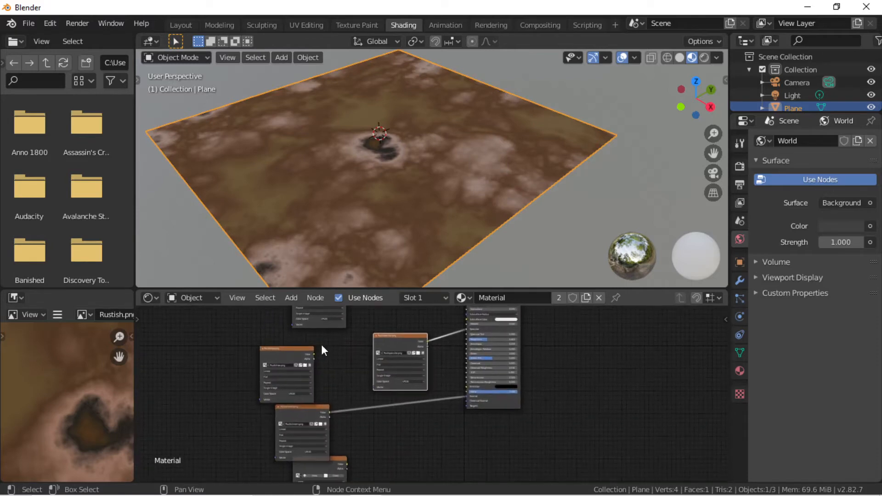
click(307, 366)
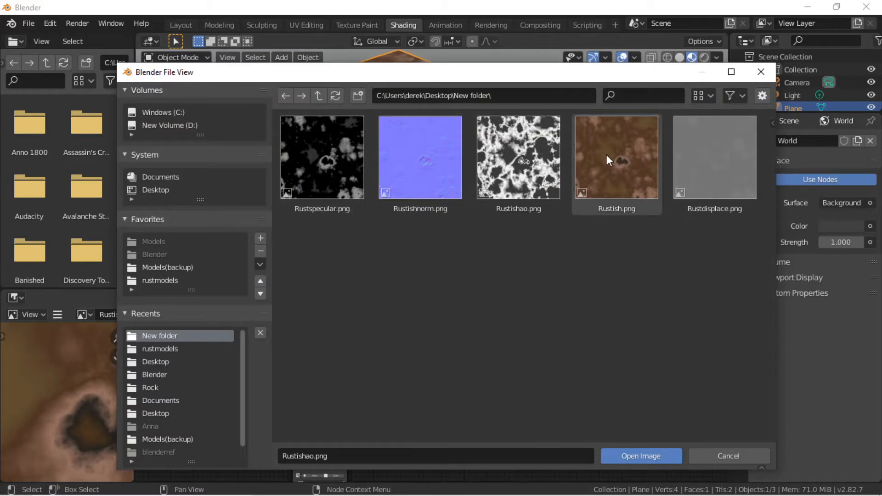
double_click(520, 162)
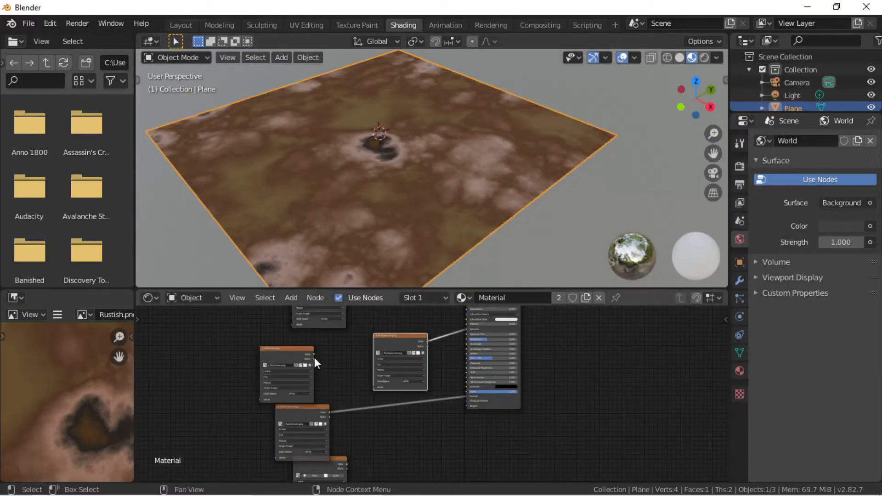
drag(314, 353, 467, 324)
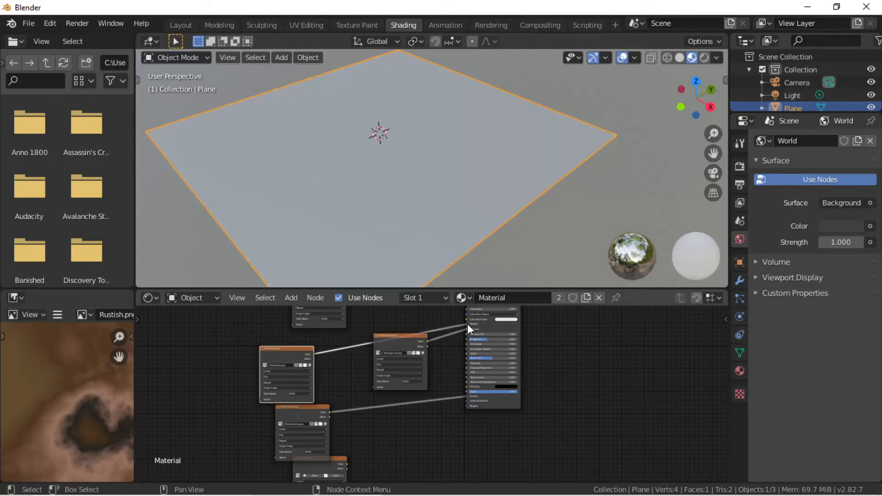
drag(411, 342, 417, 355)
Examine the plane's surface up close and in the Layout workspace's rendered view.
middle_drag(414, 197, 415, 169)
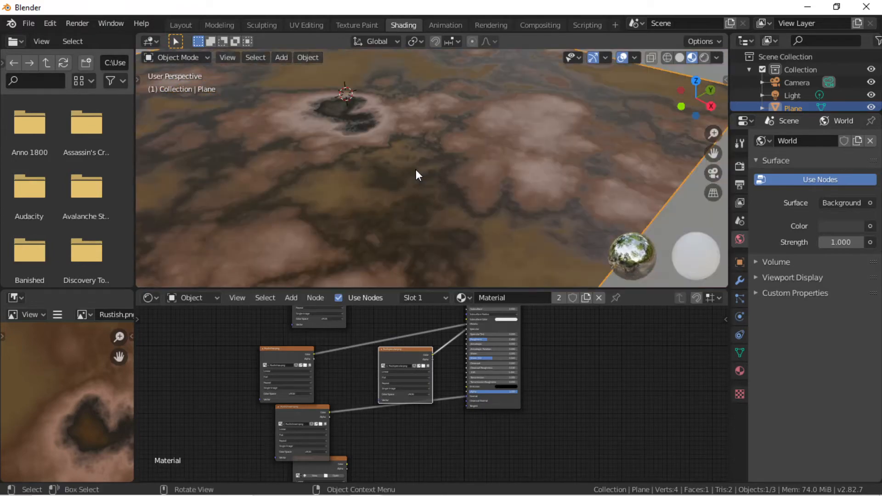
click(172, 26)
mouse_move(351, 163)
middle_down()
mouse_move(366, 177)
mouse_move(348, 191)
mouse_move(363, 155)
mouse_move(385, 164)
mouse_move(386, 152)
mouse_move(358, 168)
mouse_move(373, 161)
middle_up()
key(alt+Tab)
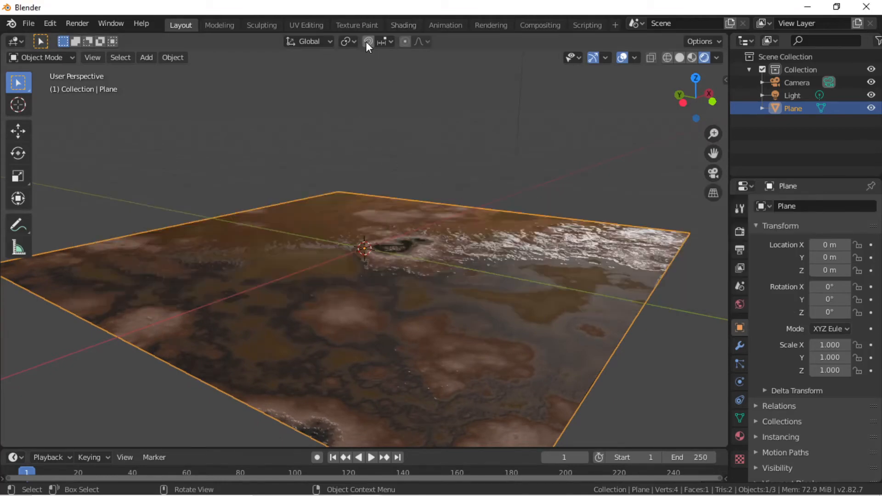
Return to the Shading workspace and examine the image texture nodes linked to the Principled BSDF.
click(406, 26)
scroll(393, 368, down, 3)
scroll(436, 390, up, 2)
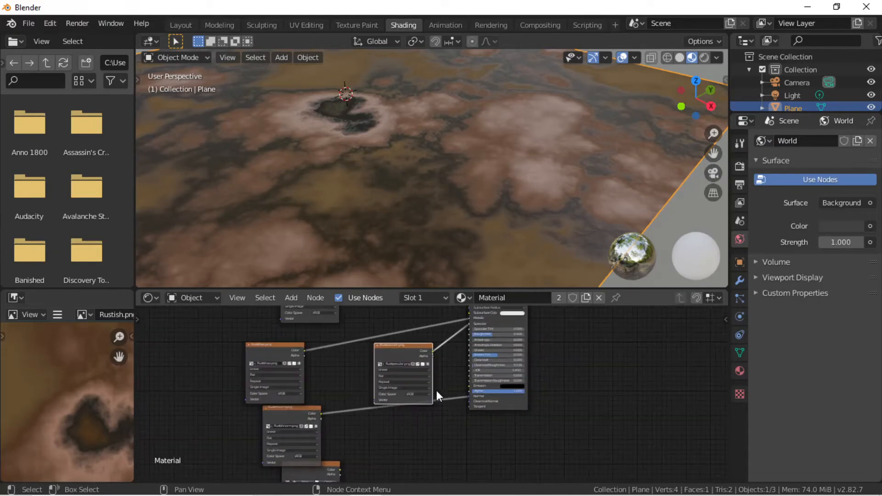
scroll(437, 390, up, 5)
middle_drag(451, 368, 446, 414)
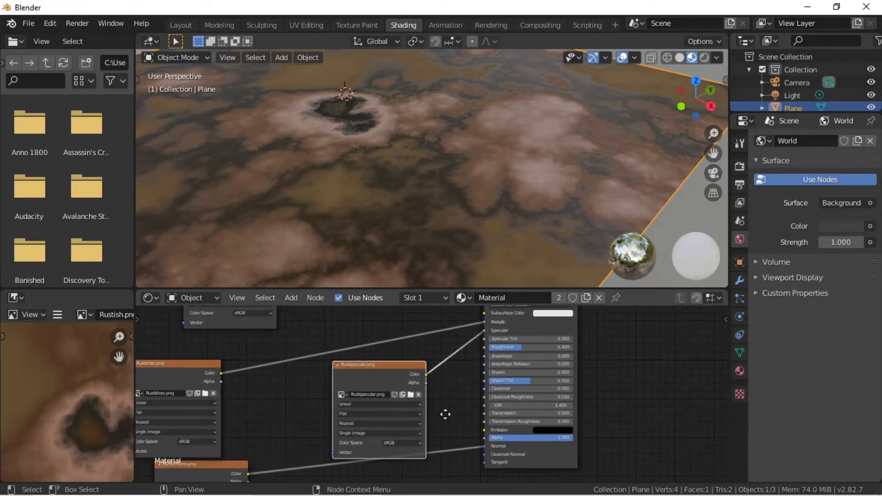
scroll(392, 376, down, 2)
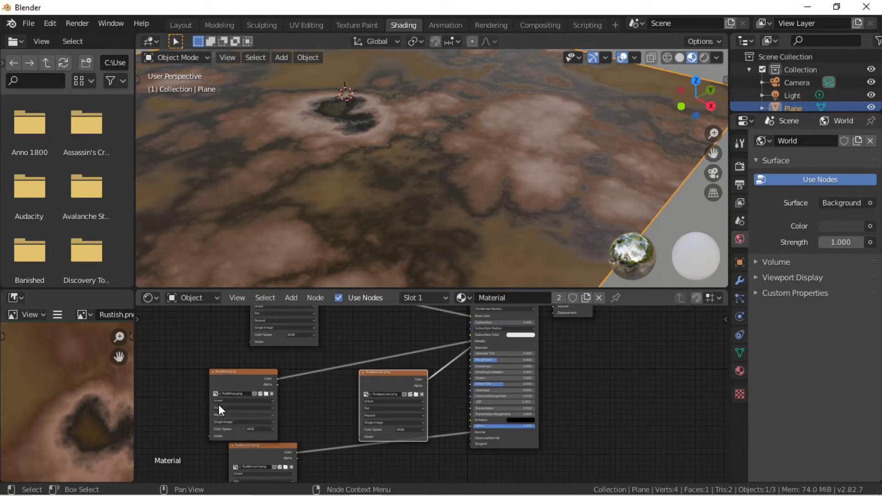
scroll(60, 131, down, 2)
scroll(60, 132, up, 2)
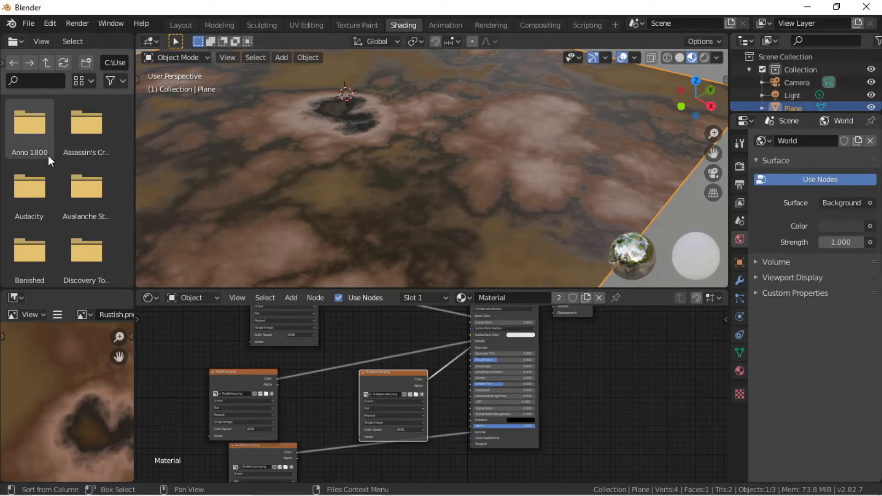
Search the Shading workspace's file browser for "desk" and clear the search.
click(47, 78)
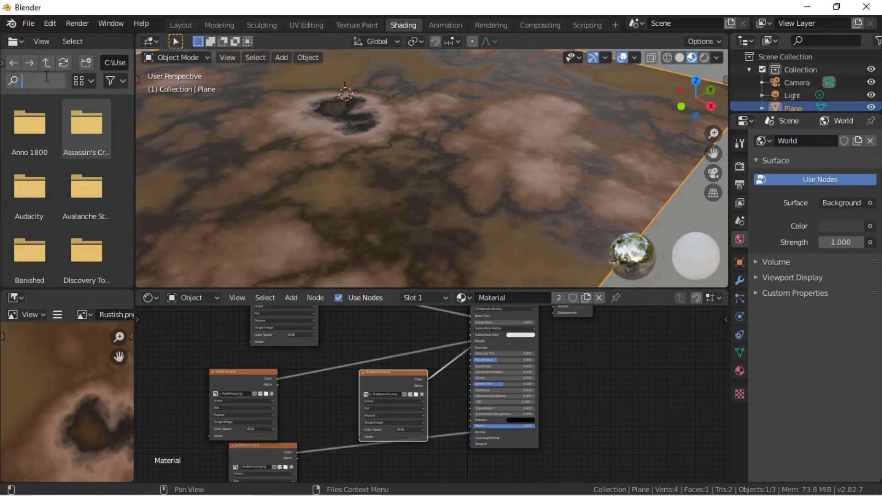
text(des)
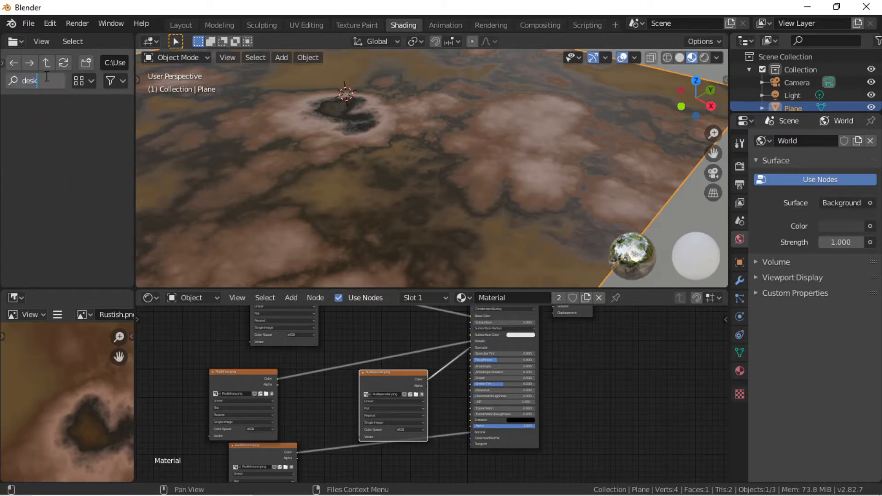
text(k)
key(BackSpace)
key(BackSpace)
key(BackSpace)
key(BackSpace)
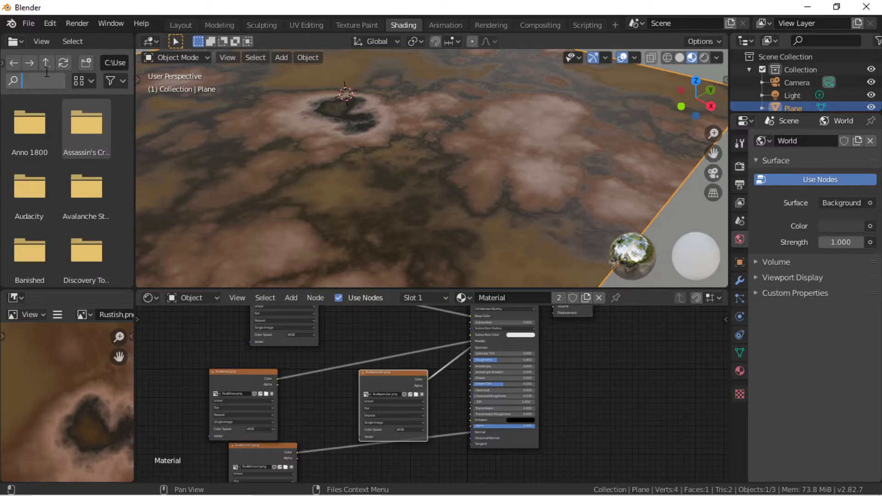
Navigate the file browser up from the current folder and look through the OneDrive Desktop contents.
click(47, 64)
click(46, 65)
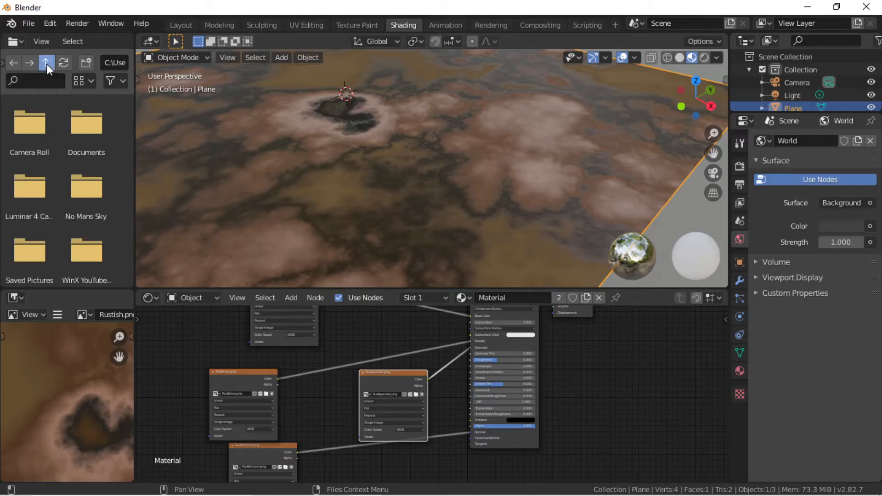
click(46, 64)
double_click(34, 116)
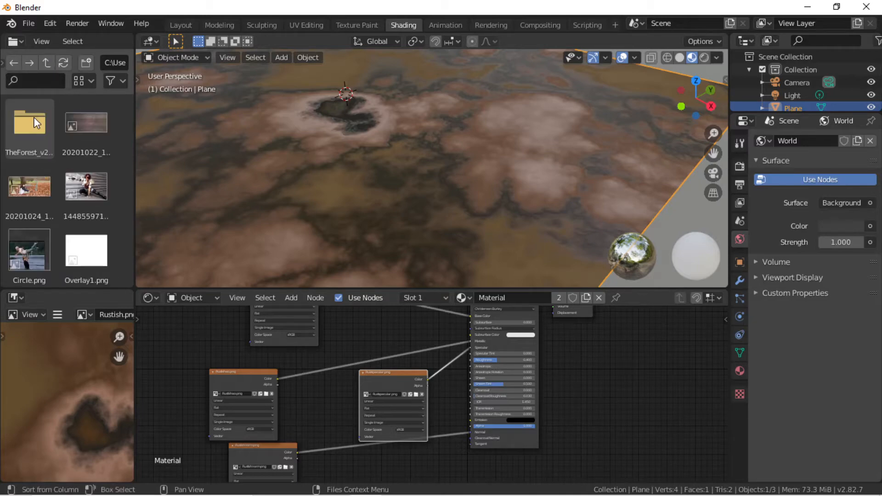
scroll(34, 116, down, 3)
scroll(23, 177, up, 5)
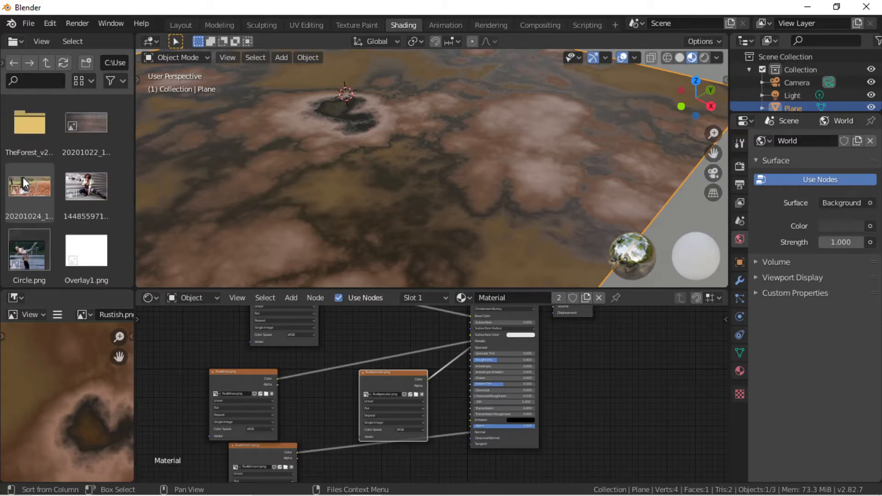
Browse the Shading workspace's file browser to the folder "New folder" on the local user's Desktop.
click(48, 64)
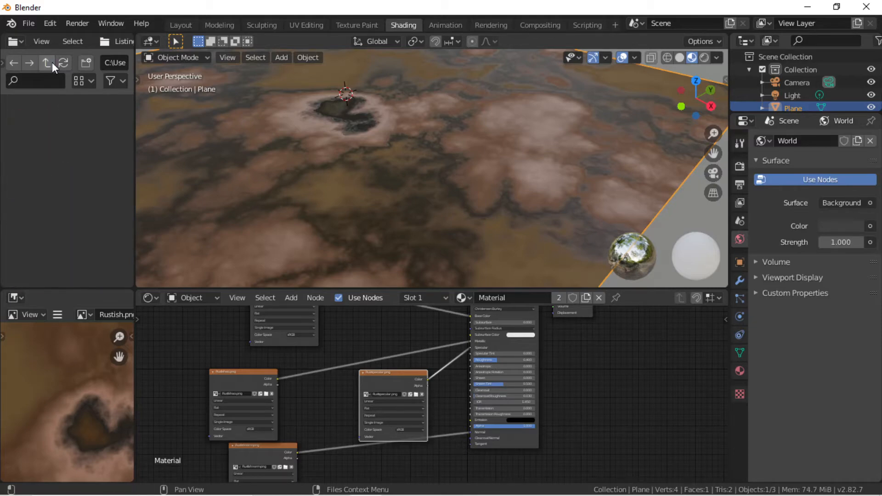
click(52, 62)
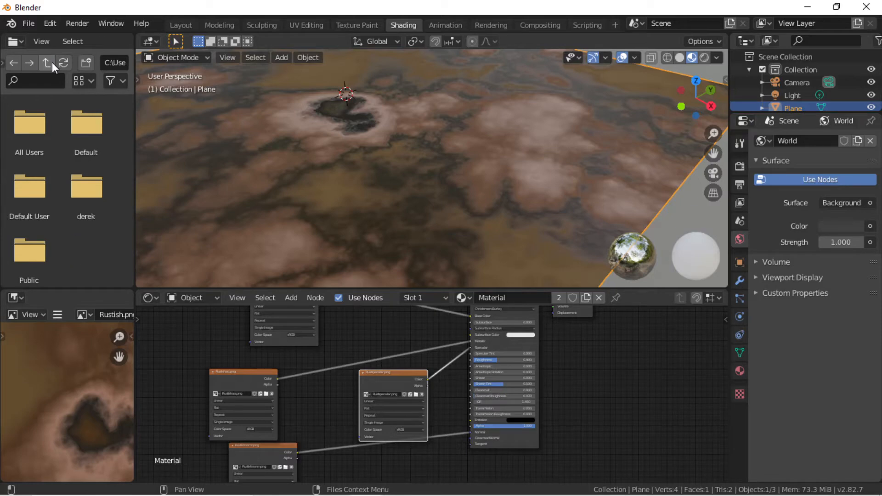
double_click(76, 203)
scroll(51, 142, down, 2)
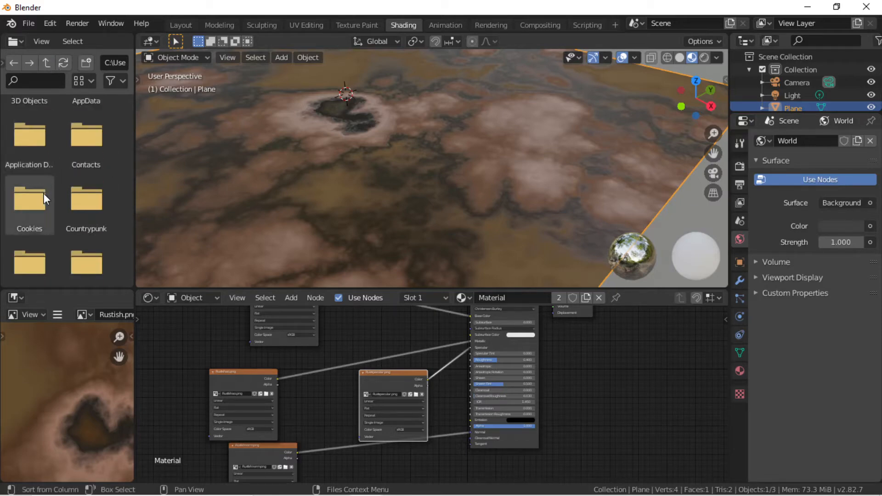
scroll(43, 194, down, 1)
scroll(36, 229, down, 8)
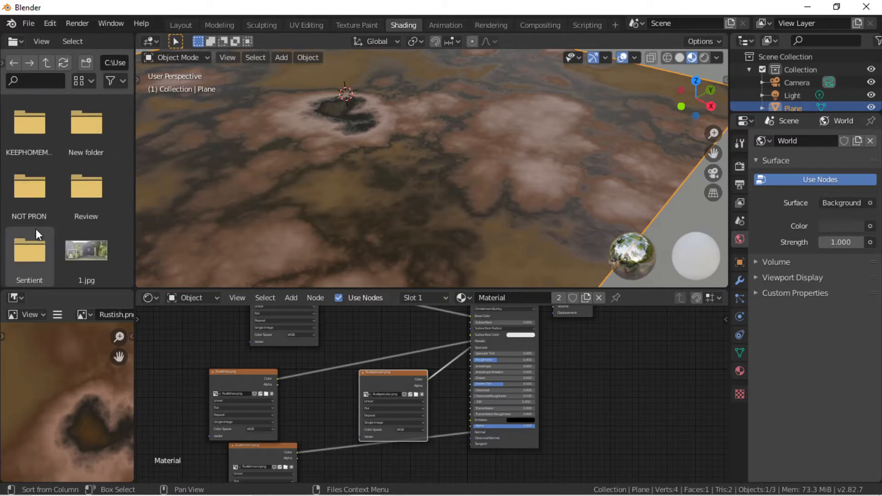
double_click(72, 128)
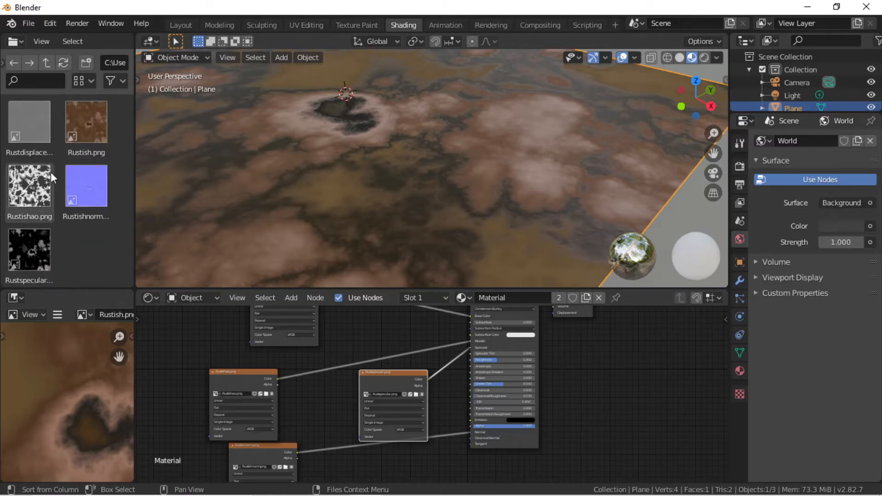
Move the Rustish.png node farther up and away from the Principled BSDF in the shader graph.
middle_drag(213, 340, 170, 397)
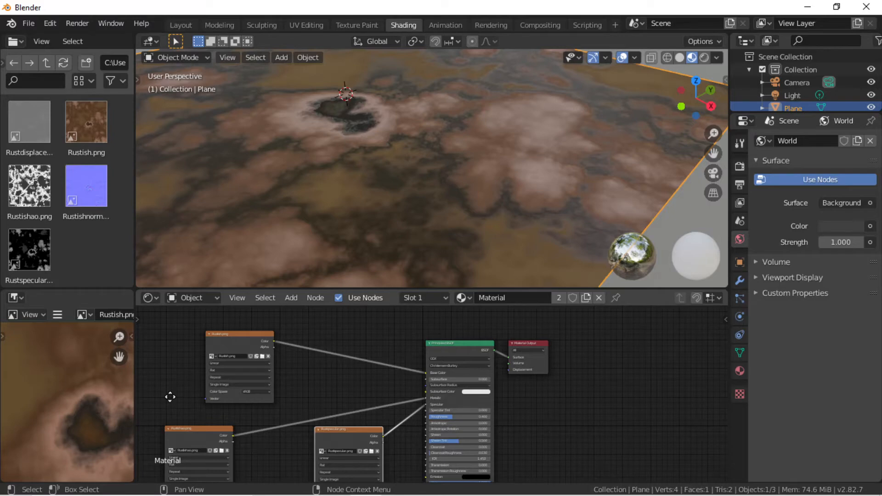
middle_drag(170, 397, 172, 388)
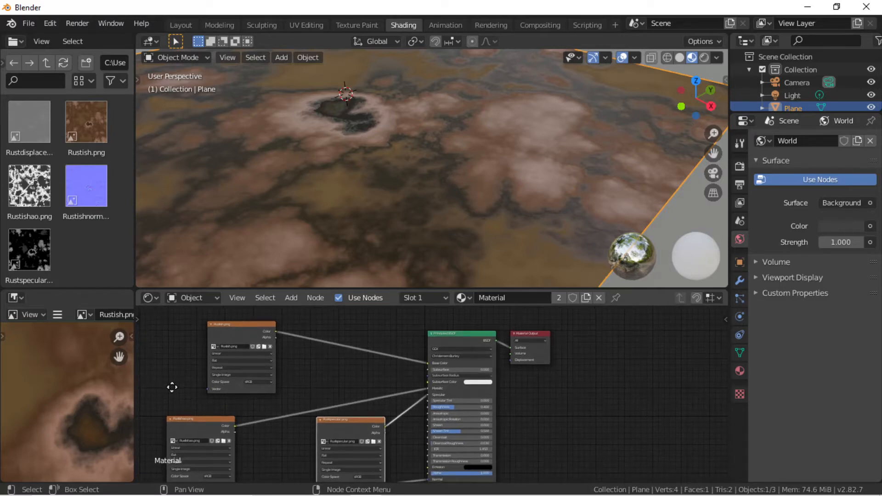
middle_drag(171, 388, 168, 384)
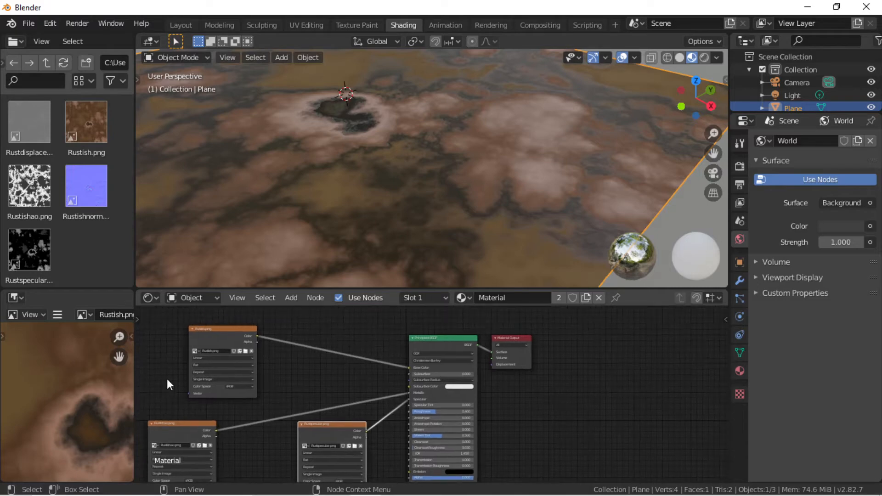
drag(227, 332, 203, 295)
middle_drag(313, 377, 344, 409)
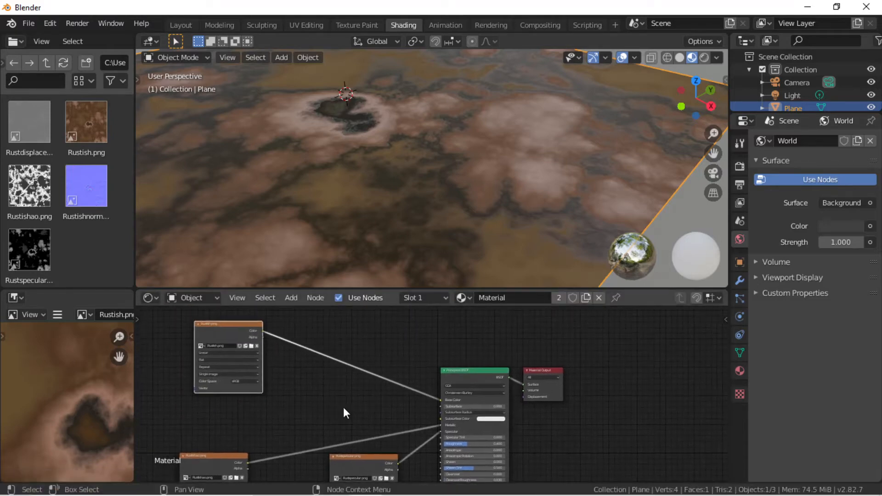
Add two reroute points to the Rustish.png Base Color link and position them so the link bends at right angles.
ctrl+drag(333, 330, 304, 393)
shift+right_drag(330, 333, 310, 375)
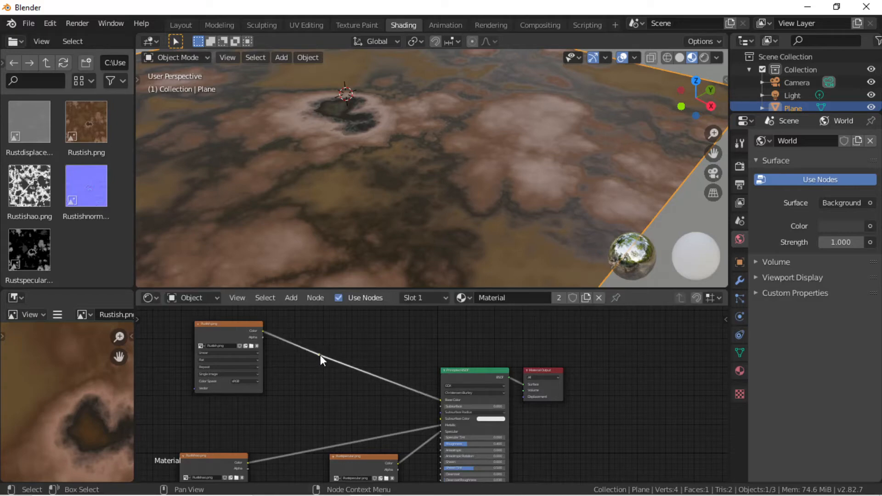
drag(321, 351, 290, 331)
right_click(387, 348)
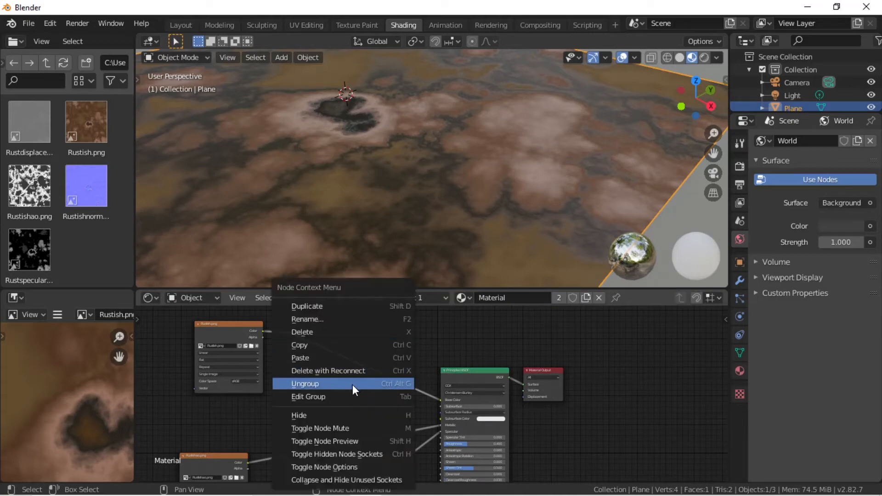
key(Escape)
shift+right_drag(368, 354, 352, 391)
drag(365, 363, 290, 395)
Align Rustishao.png with the Metallic input, add a reroute point on its link, and place Rustspecular.png beside it.
middle_drag(286, 438, 298, 363)
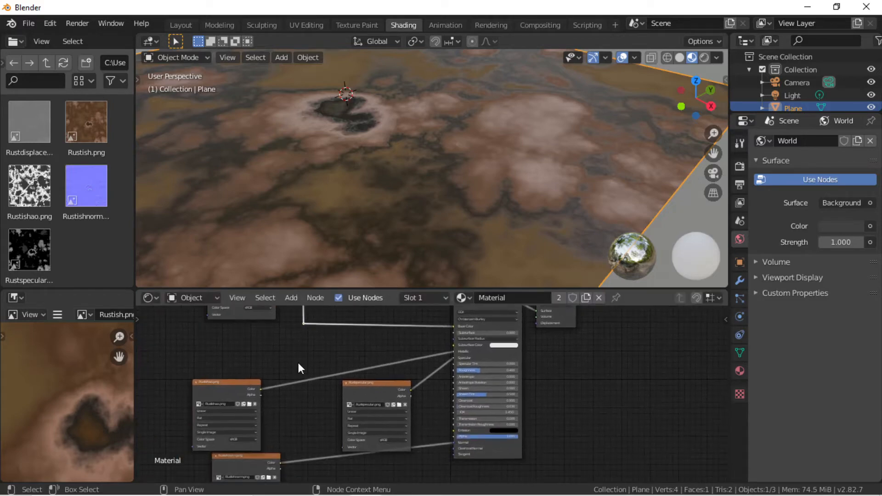
drag(236, 381, 197, 343)
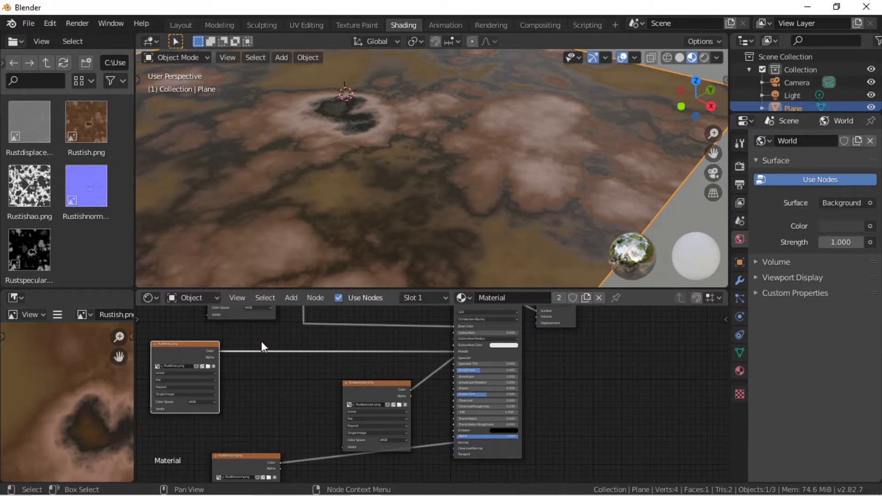
shift+right_drag(297, 337, 263, 376)
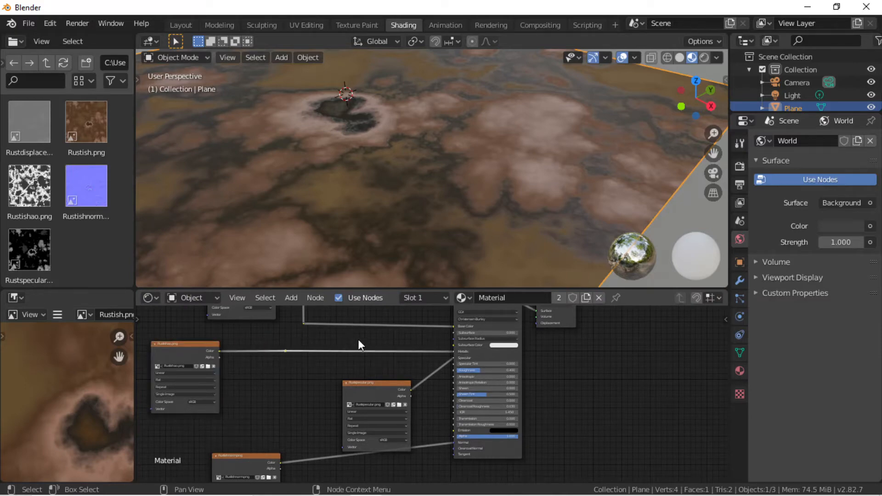
drag(363, 392, 254, 358)
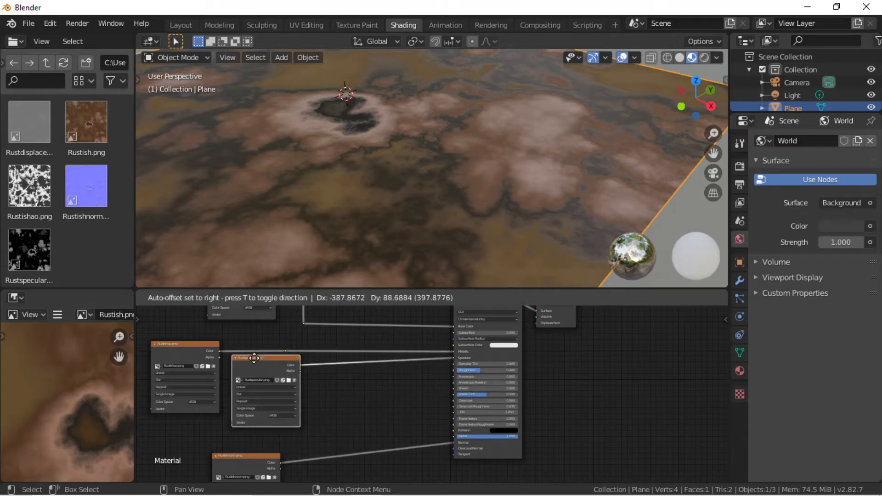
Move the Rustishnorm.png node close to the Principled BSDF's Normal input.
scroll(286, 381, up, 5)
middle_drag(286, 380, 388, 293)
drag(268, 400, 476, 371)
middle_drag(468, 348, 445, 449)
scroll(379, 366, down, 6)
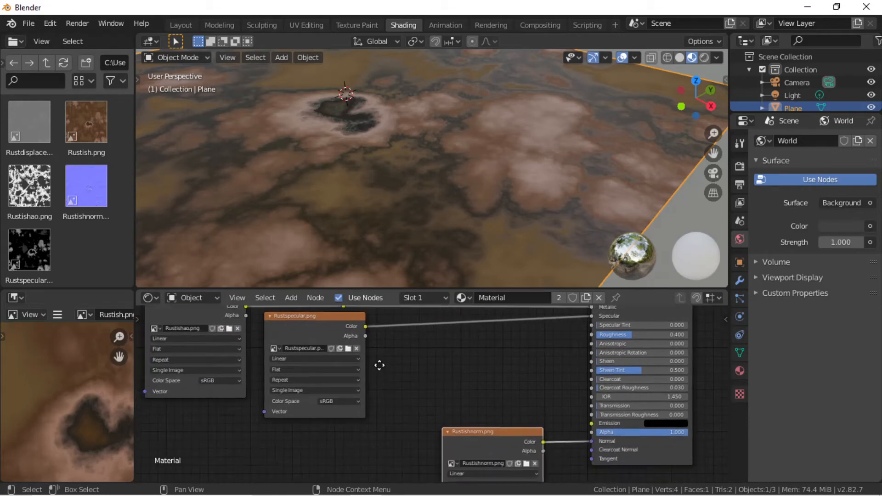
Add an empty Image Texture node below Rustspecular.png and link its Color output to the Principled BSDF's Roughness input.
drag(393, 454, 392, 412)
scroll(395, 415, up, 3)
middle_drag(425, 397, 456, 365)
scroll(456, 365, up, 3)
scroll(437, 365, down, 4)
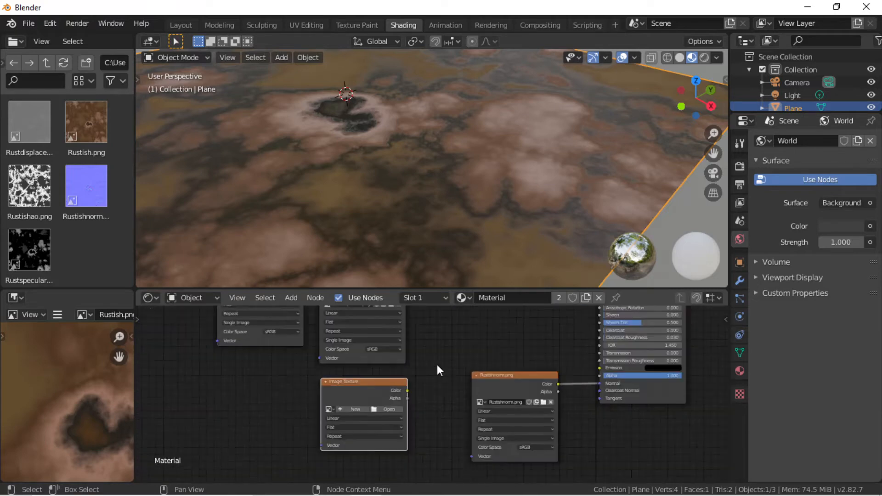
key(ctrl+space)
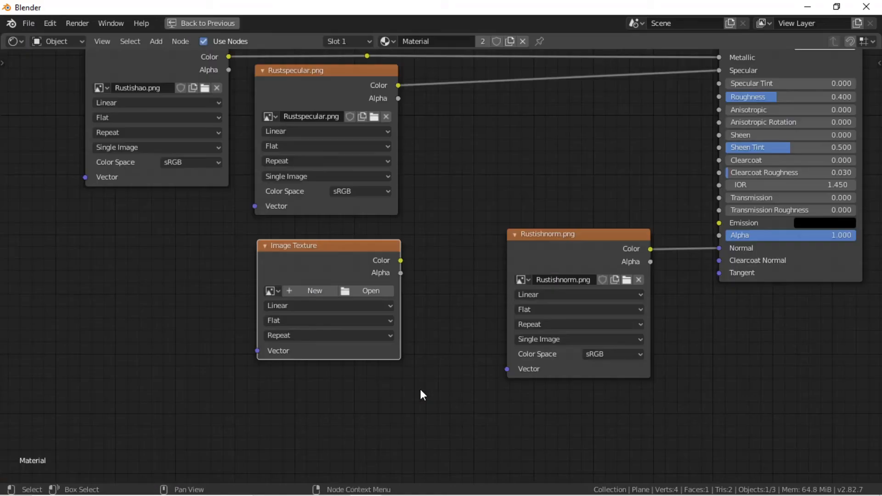
middle_drag(479, 198, 332, 355)
drag(273, 409, 591, 245)
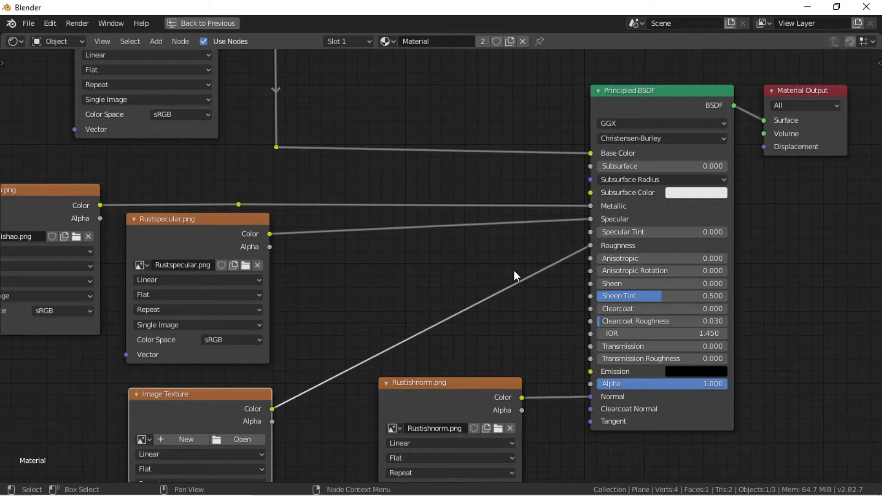
Add two reroute points to the Roughness link and align them so it runs at right angles around the Rustishnorm.png node.
shift+right_drag(520, 300, 505, 279)
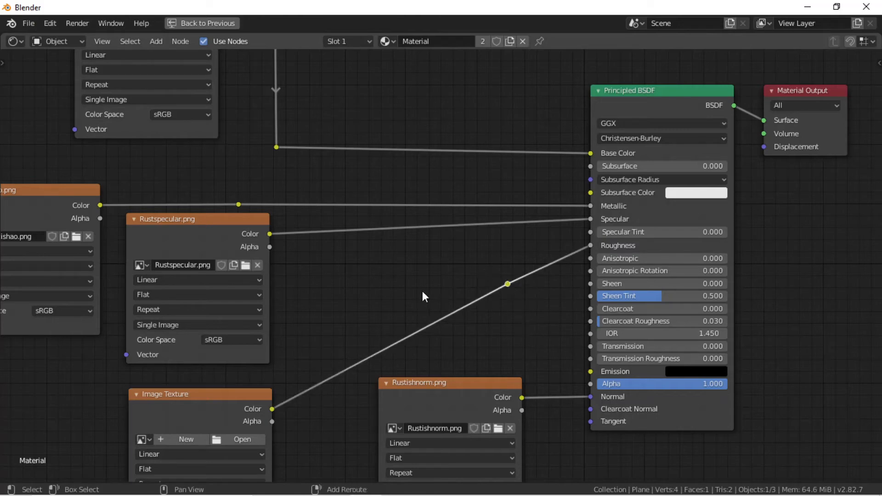
shift+right_drag(324, 321, 362, 394)
drag(356, 374, 367, 407)
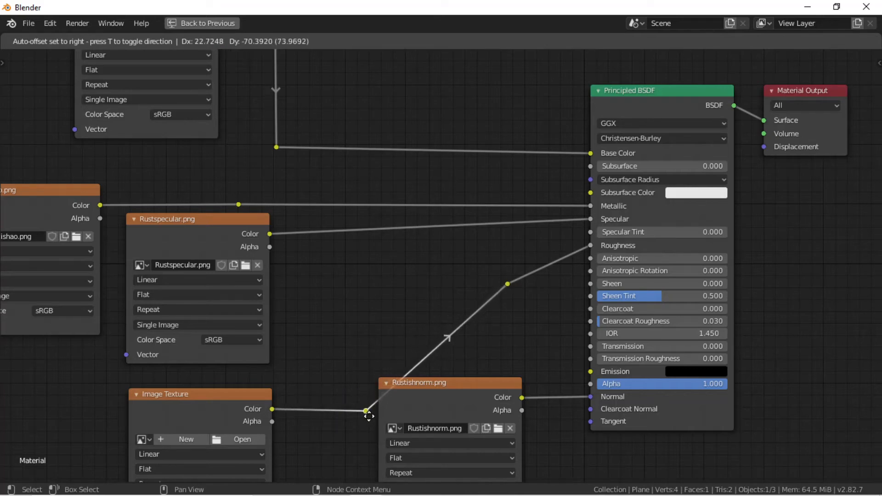
key(g)
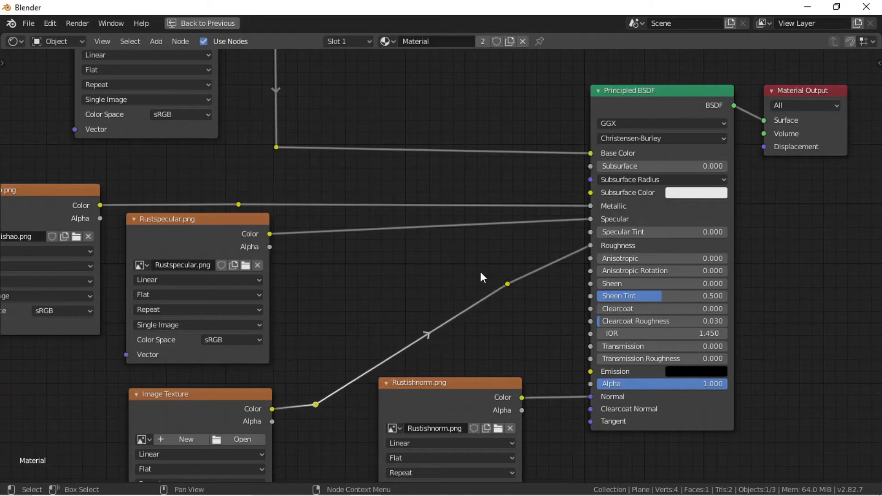
drag(509, 283, 404, 261)
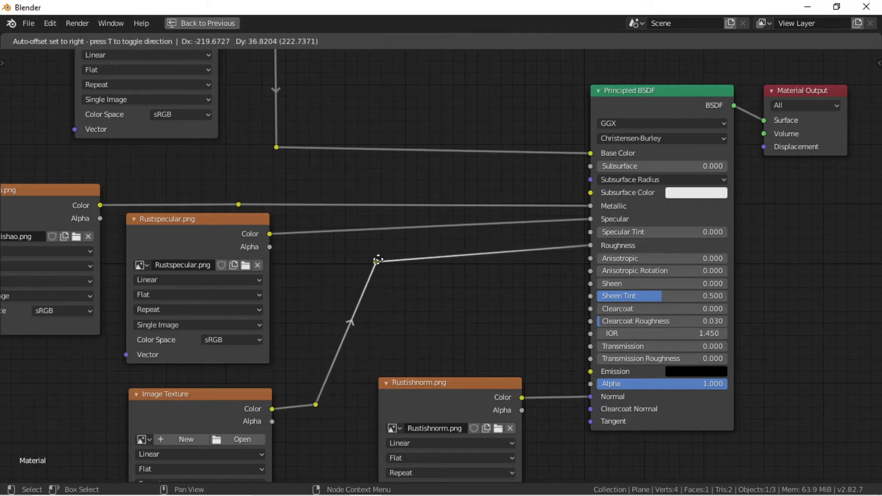
drag(378, 260, 372, 263)
drag(316, 405, 333, 413)
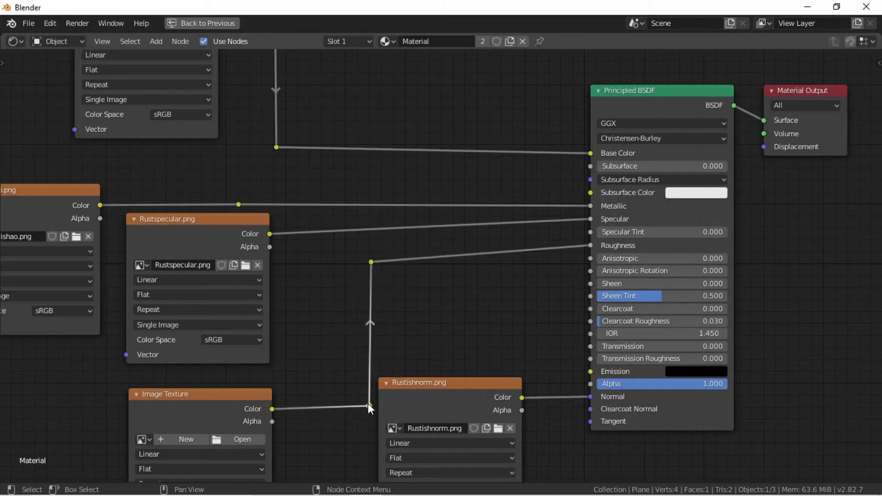
drag(370, 262, 372, 248)
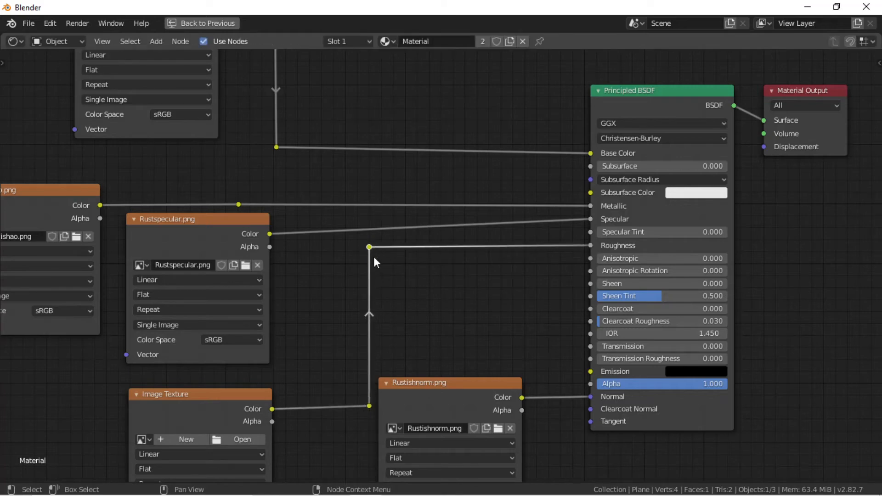
Load Rustdisplace.png from the Desktop's "New folder" into the empty Image Texture node.
scroll(426, 315, down, 2)
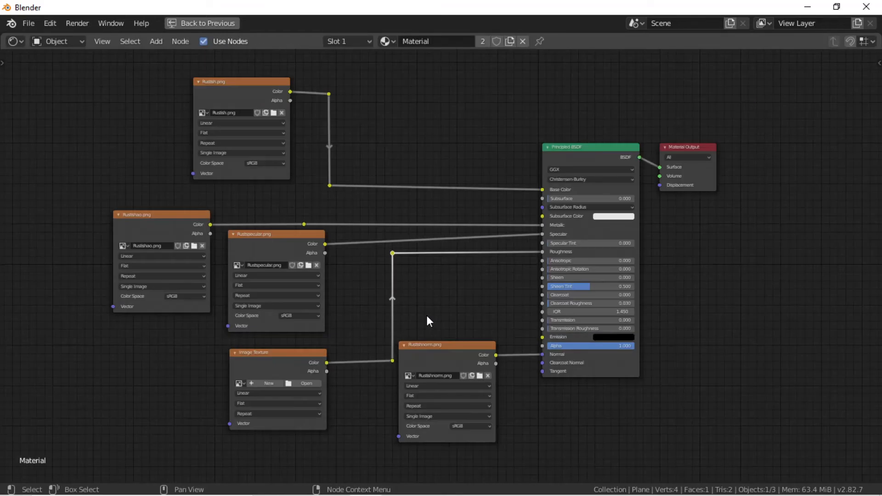
click(312, 384)
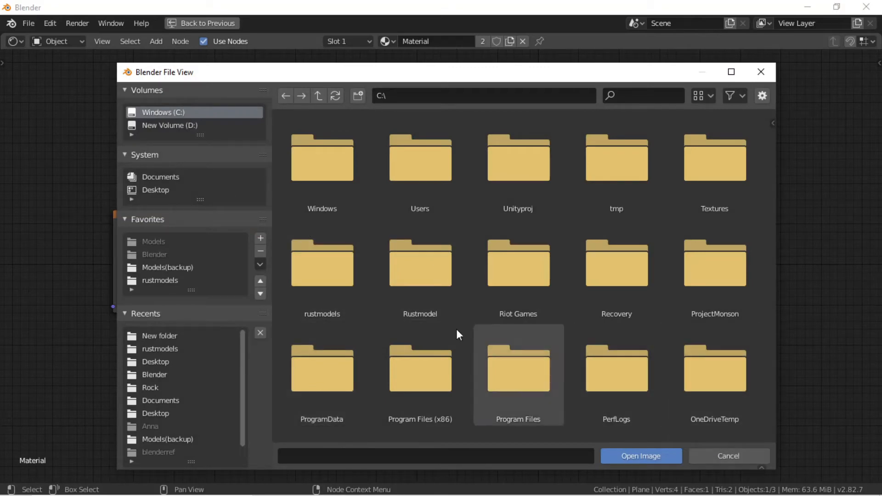
click(152, 362)
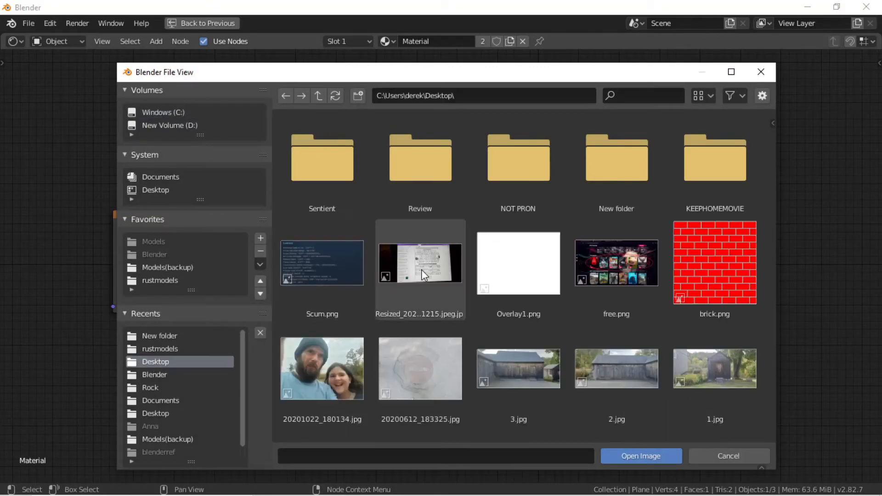
double_click(624, 166)
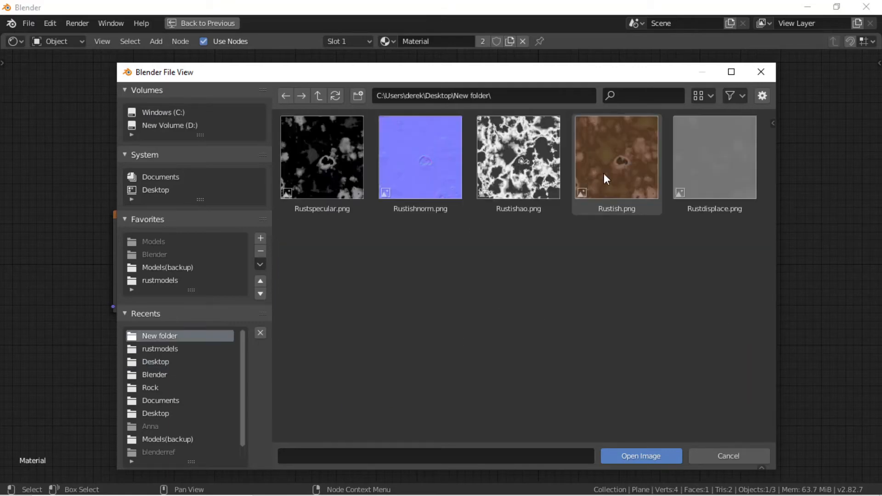
click(743, 142)
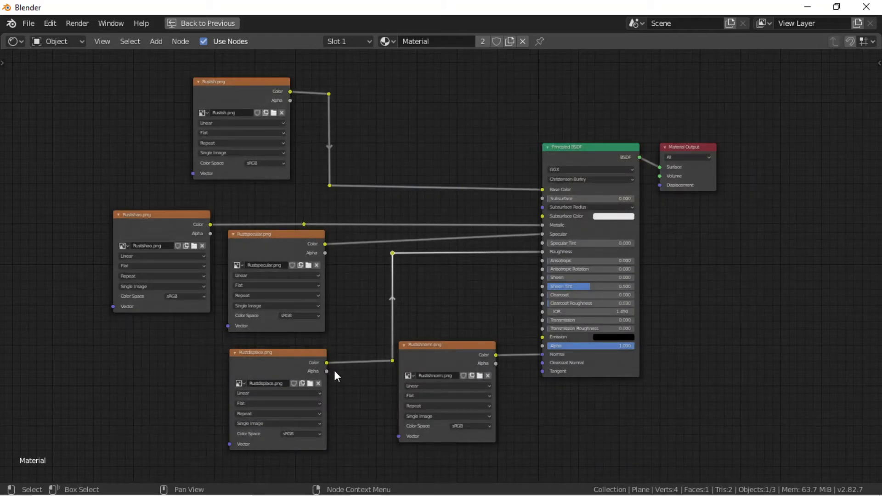
Restore the full Shading layout, and examine the plane's updated surface in the Layout workspace's rendered view.
key(ctrl+space)
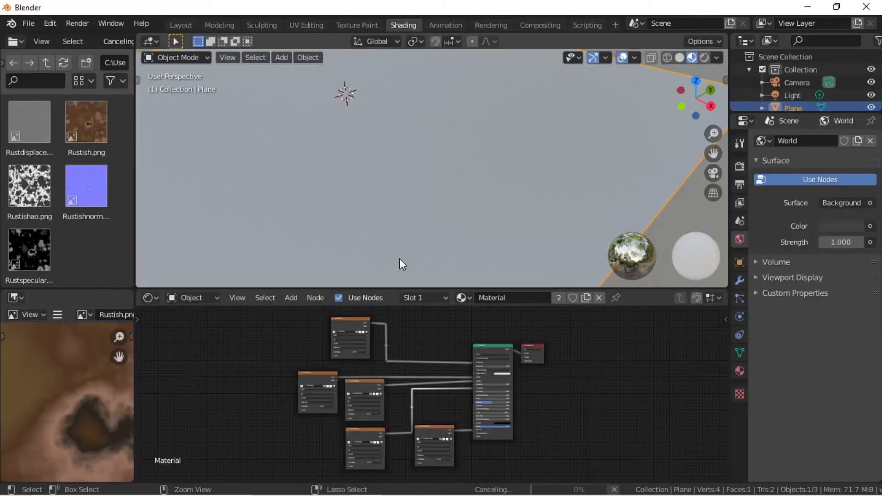
middle_drag(511, 133, 468, 134)
click(179, 22)
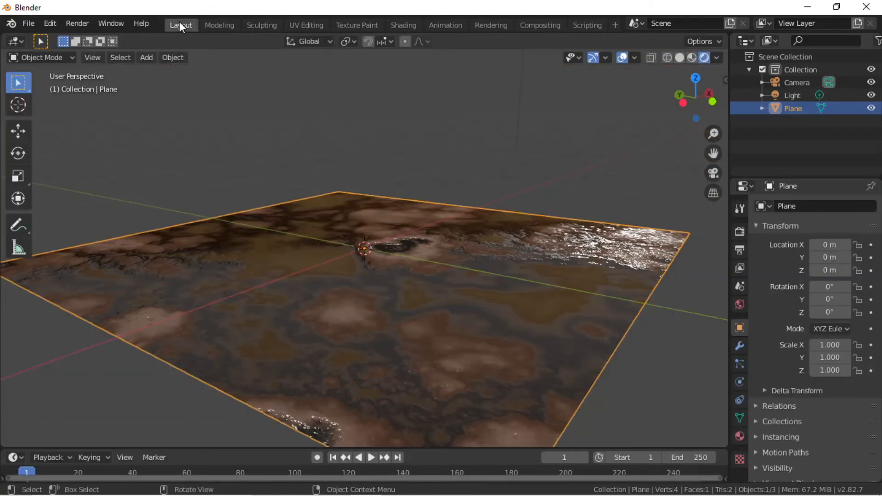
mouse_move(393, 224)
middle_down()
mouse_move(404, 258)
mouse_move(305, 269)
mouse_move(285, 237)
mouse_move(288, 225)
mouse_move(342, 215)
mouse_move(324, 258)
mouse_move(293, 251)
mouse_move(281, 234)
mouse_move(339, 231)
mouse_move(359, 245)
mouse_move(361, 271)
mouse_move(385, 267)
middle_up()
scroll(364, 222, up, 6)
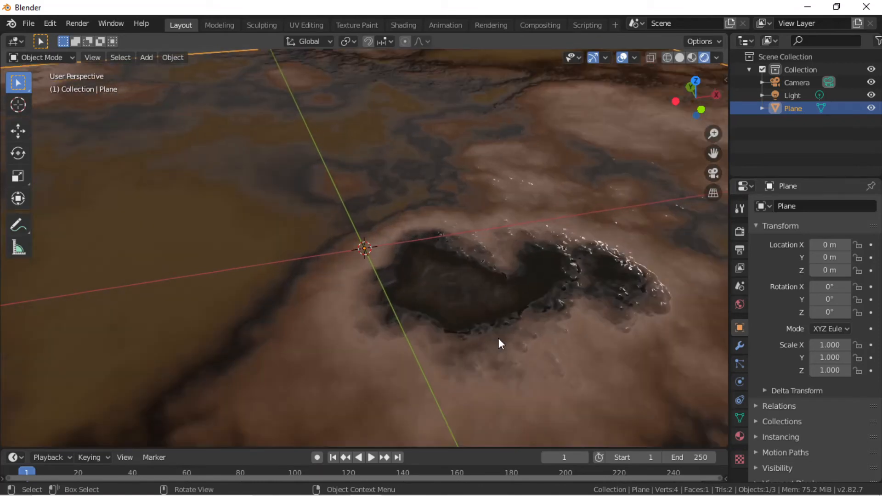
middle_drag(504, 319, 528, 299)
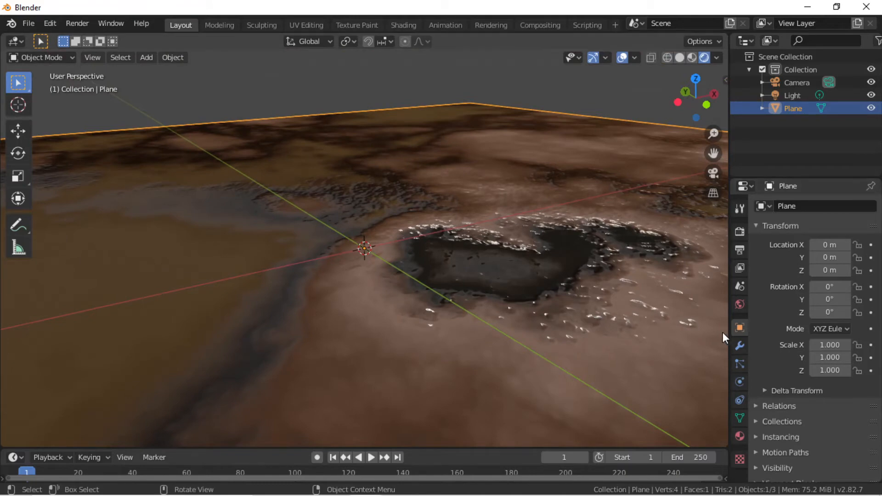
scroll(545, 215, down, 6)
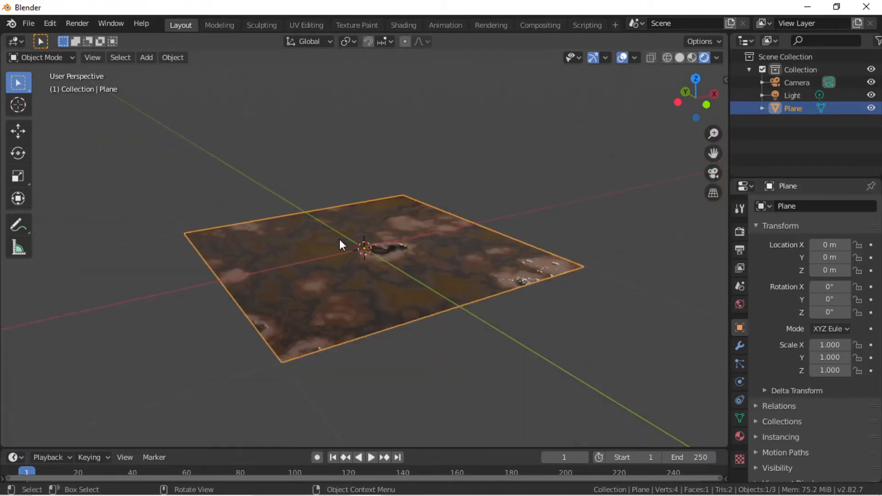
Examine the crater near the plane's centre up close from above in the rendered view.
scroll(396, 249, up, 4)
scroll(396, 250, up, 2)
middle_drag(396, 249, 373, 350)
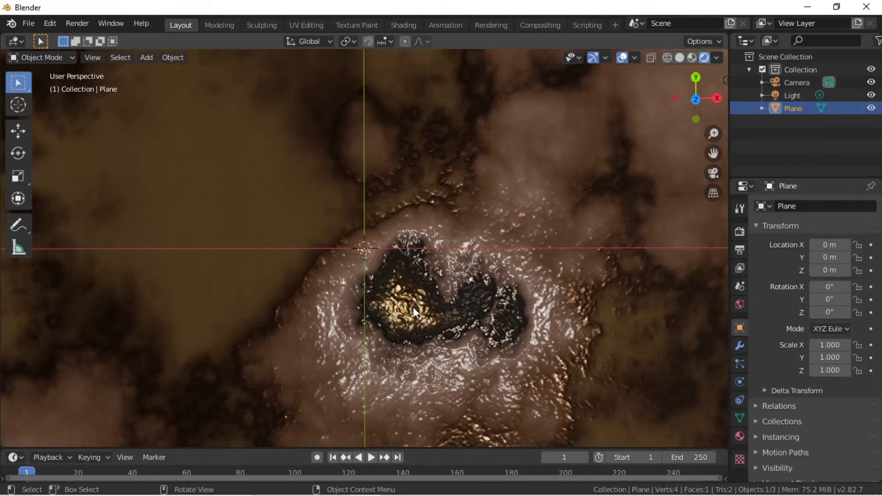
Switch to NormalMap-Online in Chrome, examine its enlarged 3D material preview from another angle, close it and return to Blender.
key(alt+Tab)
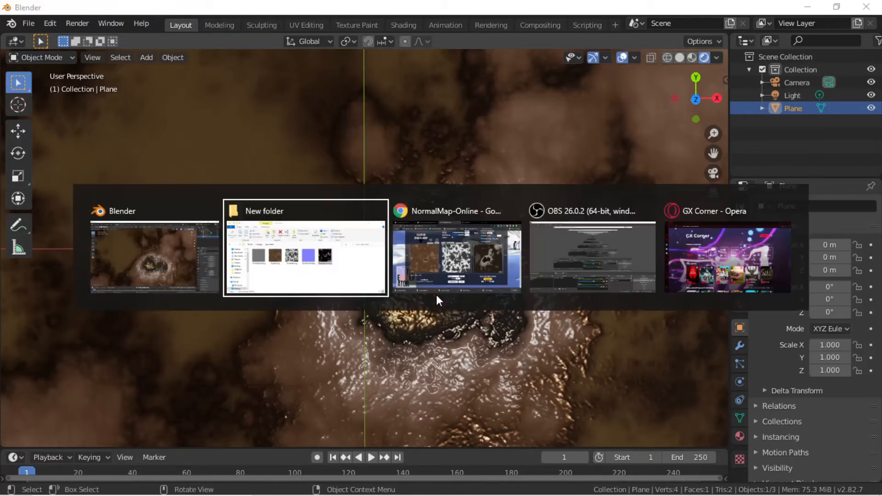
alt+click(464, 252)
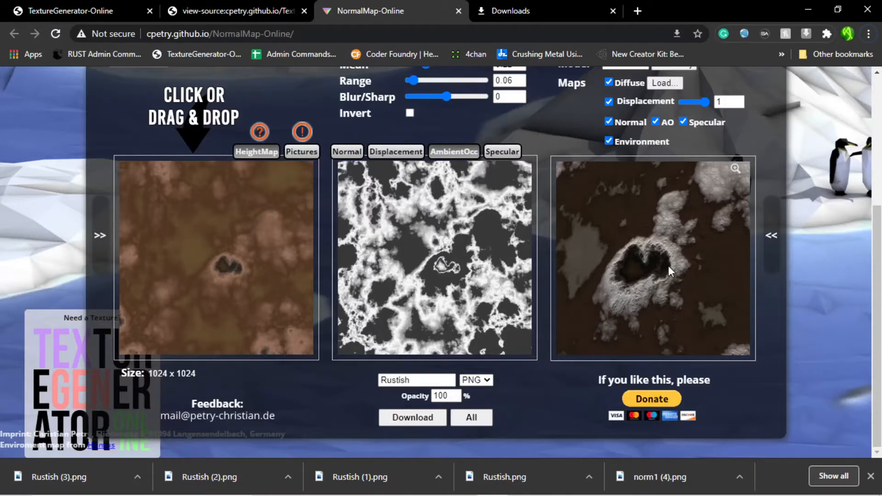
click(735, 169)
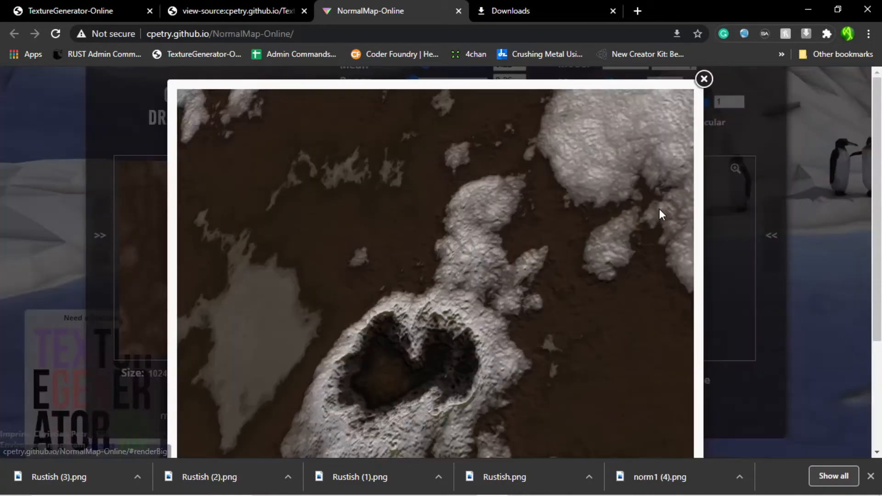
drag(518, 246, 526, 214)
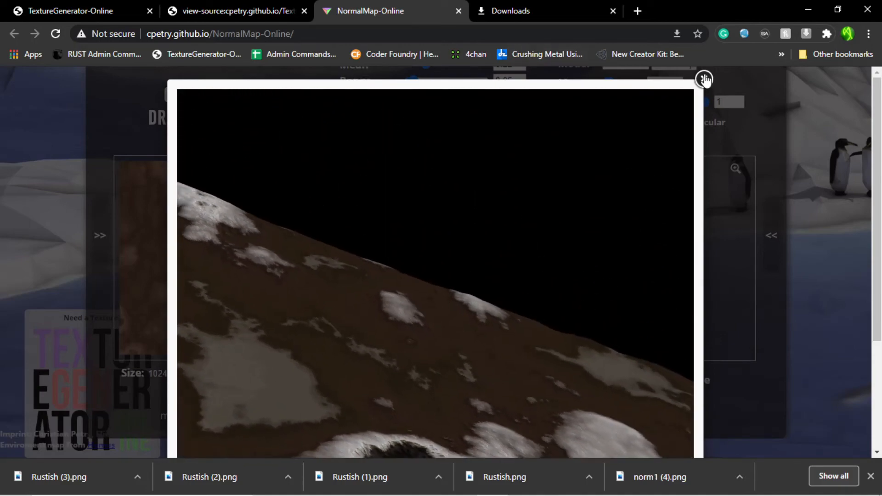
click(702, 79)
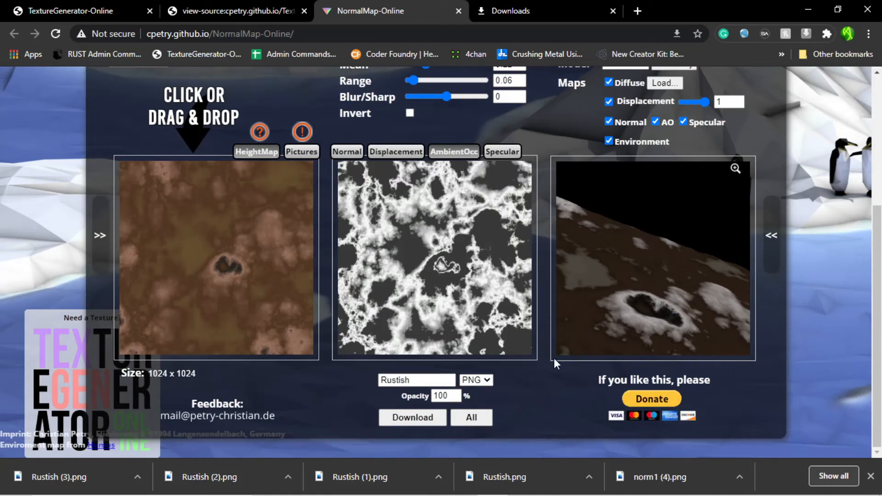
key(alt+Tab)
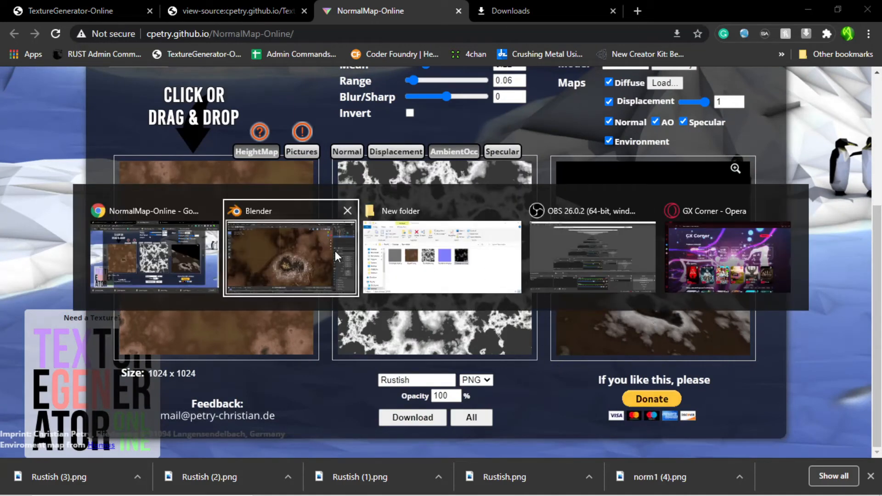
click(301, 241)
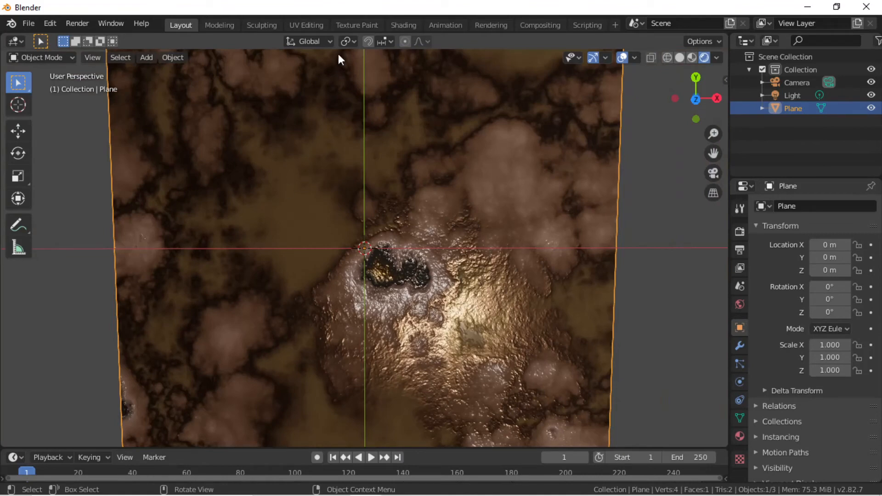
Review the material's texture node connections to the Principled BSDF and the plane's surface in the Shading workspace.
click(404, 25)
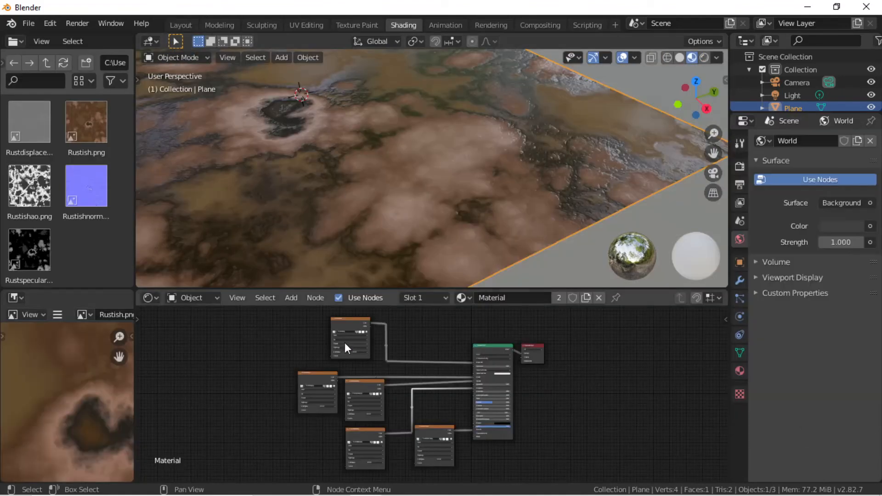
scroll(393, 352, up, 10)
middle_drag(329, 343, 382, 373)
middle_drag(323, 156, 404, 148)
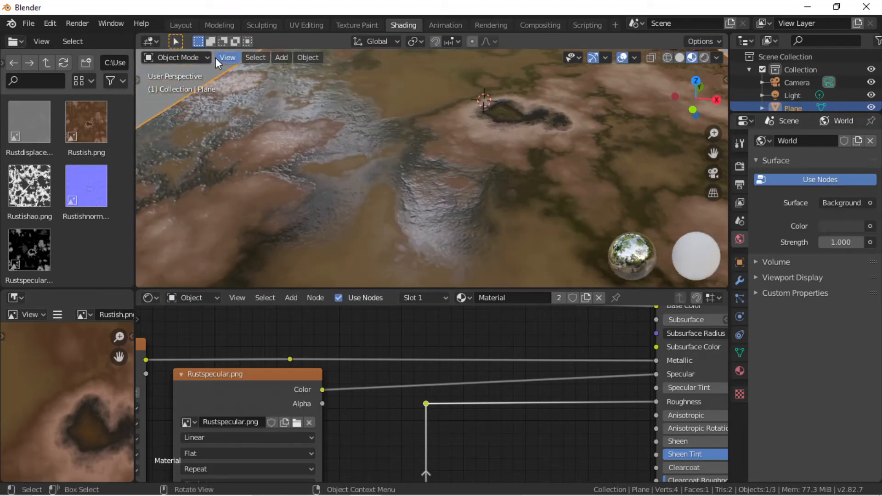
Return to the Layout workspace and examine the rendered plane from low, overhead and distant viewpoints.
click(185, 27)
mouse_move(331, 184)
middle_down()
mouse_move(352, 204)
mouse_move(363, 184)
mouse_move(351, 214)
mouse_move(354, 229)
mouse_move(370, 239)
middle_up()
middle_drag(460, 341, 388, 241)
middle_drag(339, 213, 269, 232)
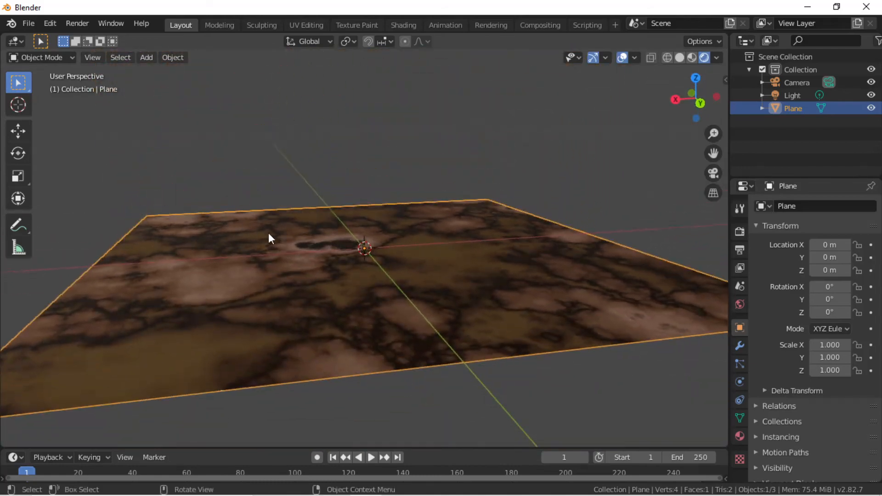
scroll(357, 296, down, 5)
middle_drag(357, 296, 340, 348)
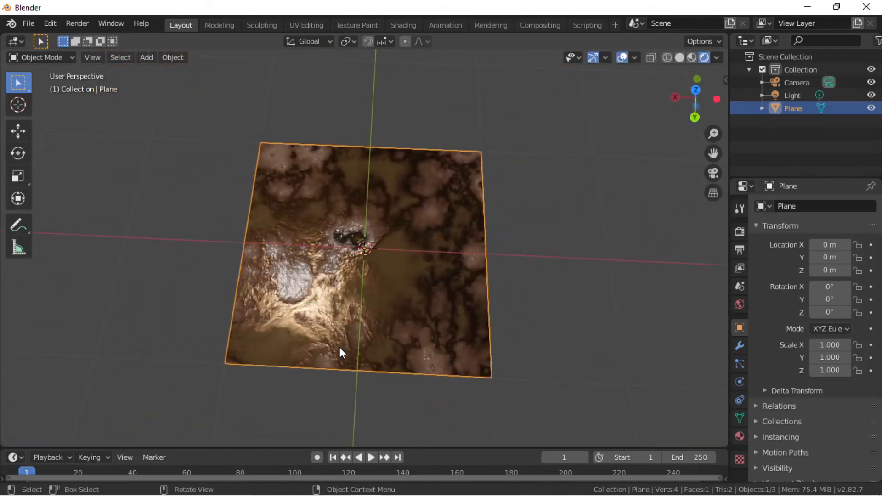
middle_drag(374, 231, 358, 305)
scroll(369, 191, down, 5)
scroll(352, 294, down, 5)
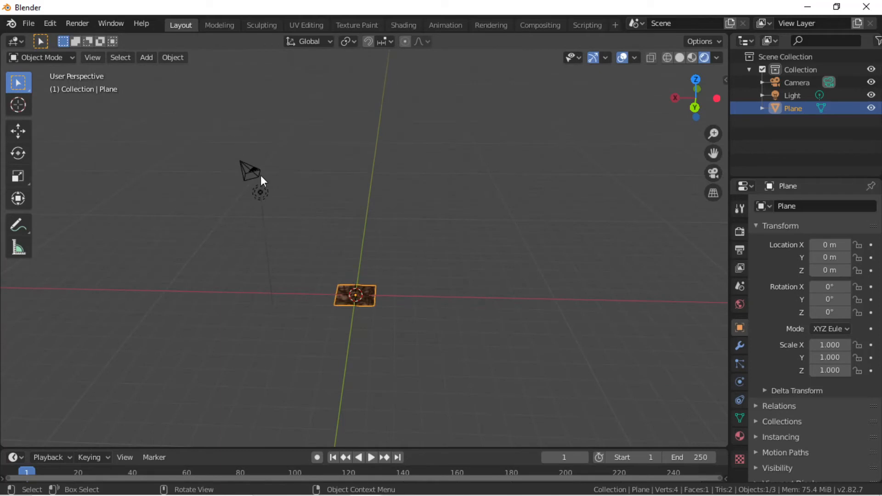
Select the light above the plane and shift it slightly along the X axis to about 4.06 m.
click(261, 194)
scroll(379, 296, up, 9)
shift+middle_drag(378, 302, 379, 365)
middle_drag(369, 301, 359, 312)
key(g)
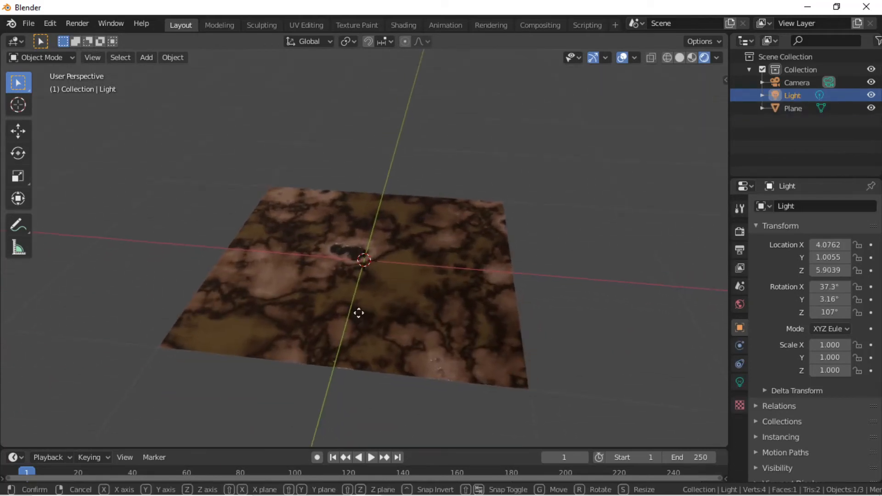
click(634, 334)
Examine how the light reflects off the rust plane's surface in rendered view, close up, from overhead and at oblique angles.
scroll(421, 289, down, 9)
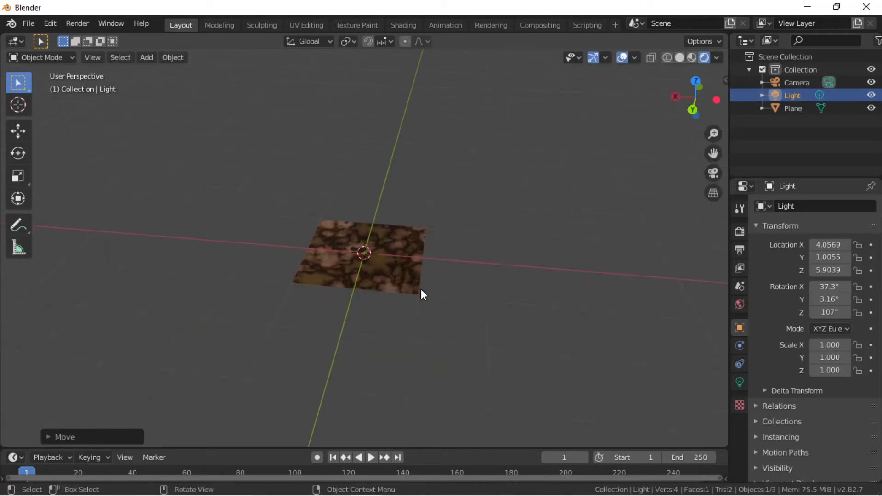
key(z)
click(377, 208)
scroll(378, 274, up, 10)
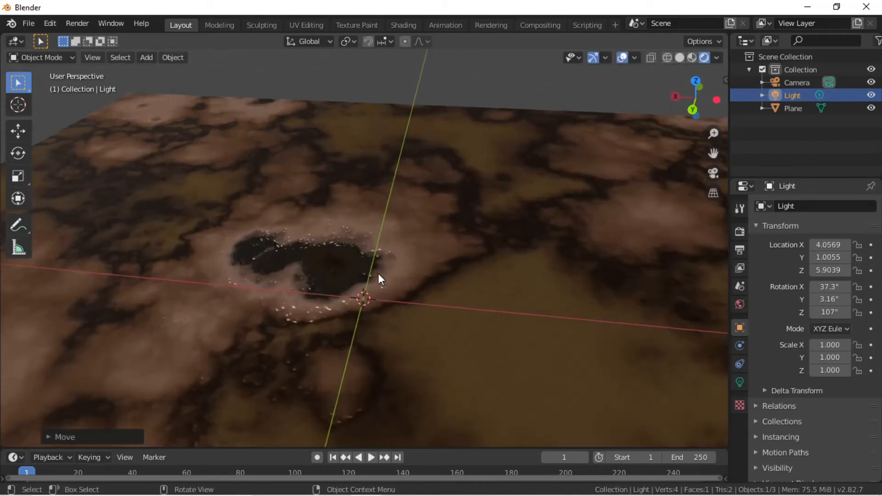
middle_drag(378, 274, 386, 352)
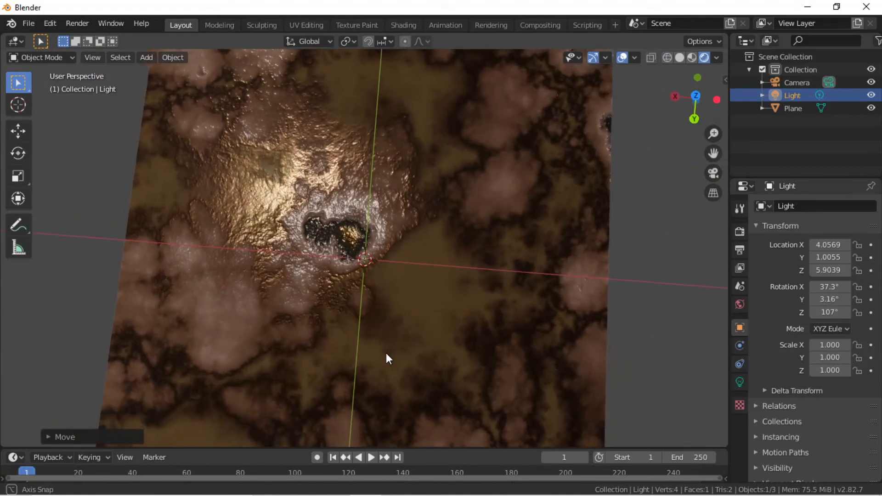
scroll(386, 353, down, 5)
middle_drag(351, 309, 273, 274)
middle_drag(400, 296, 338, 273)
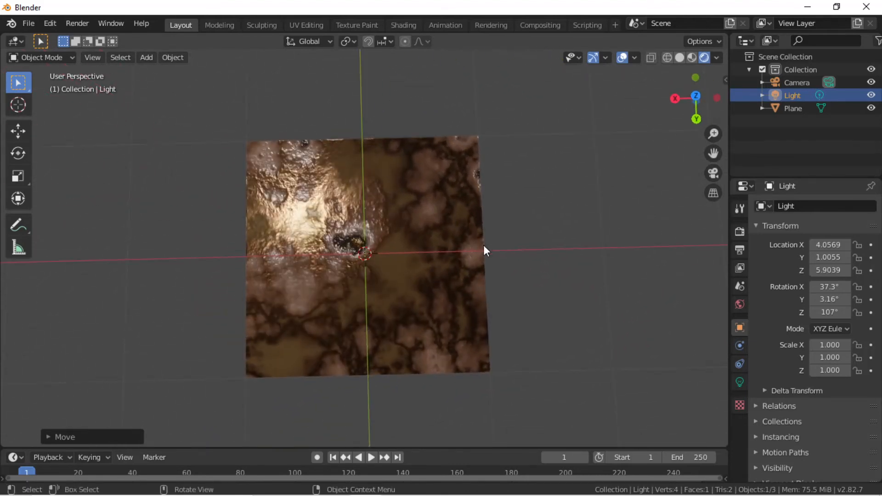
mouse_move(442, 281)
middle_down()
mouse_move(398, 250)
mouse_move(339, 280)
mouse_move(380, 291)
mouse_move(434, 277)
middle_up()
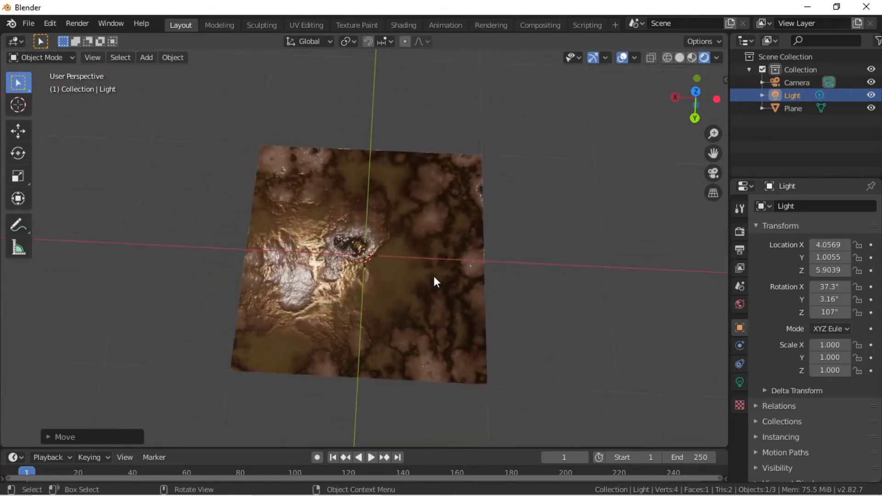
scroll(413, 269, down, 5)
scroll(384, 277, up, 6)
middle_drag(384, 278, 361, 255)
scroll(361, 255, down, 5)
middle_drag(363, 295, 399, 276)
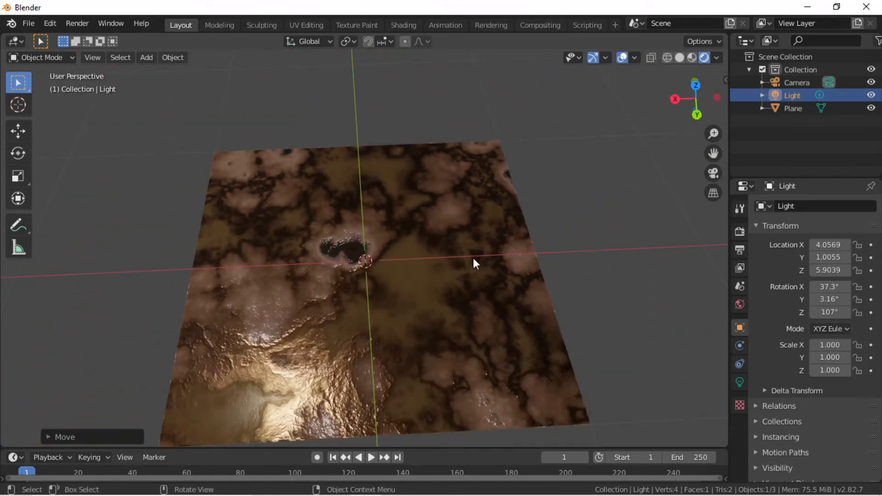
scroll(299, 249, down, 5)
middle_drag(437, 186, 343, 303)
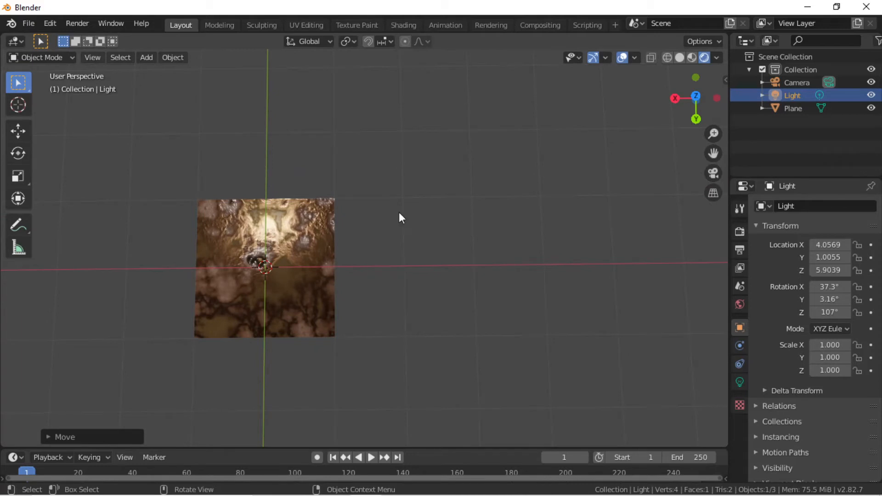
shift+middle_drag(238, 280, 334, 235)
scroll(437, 184, up, 5)
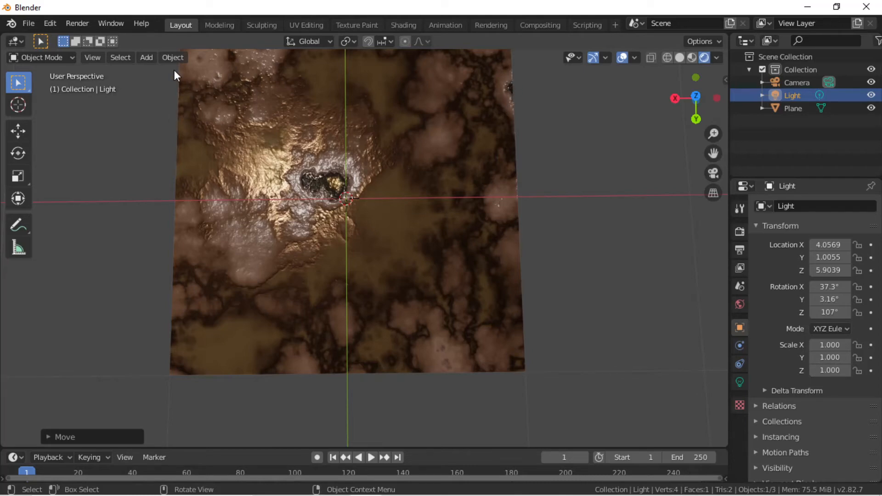
scroll(313, 280, down, 3)
scroll(326, 281, up, 5)
shift+middle_drag(351, 250, 354, 376)
Switch to the Desktop's "New folder" window, move it fully into view and open Rustish.png in Photos.
key(alt+Tab)
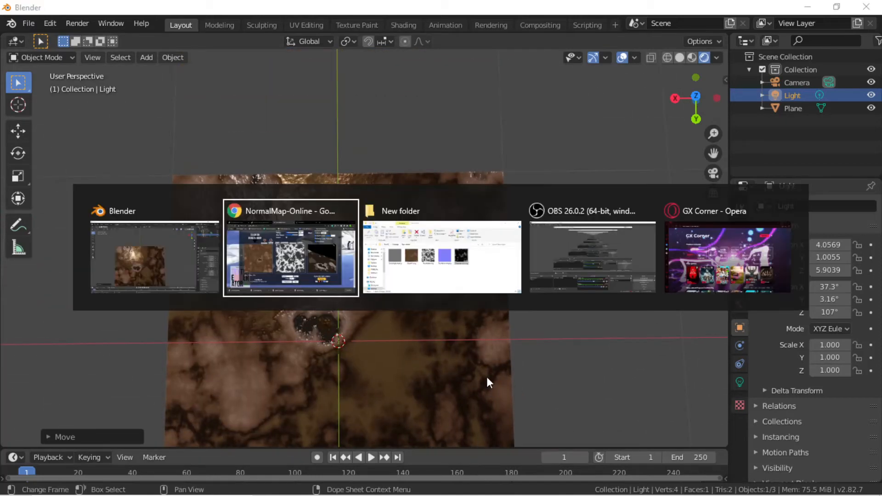
click(437, 282)
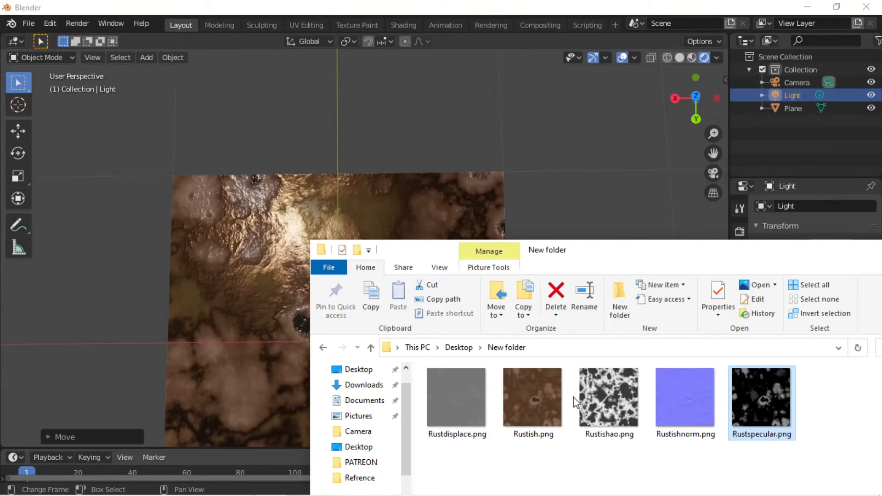
drag(596, 244, 394, 79)
click(331, 229)
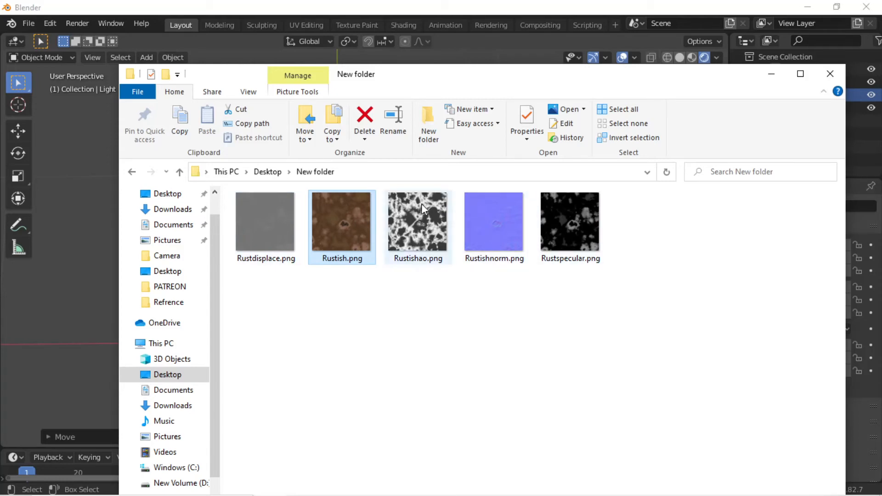
double_click(354, 224)
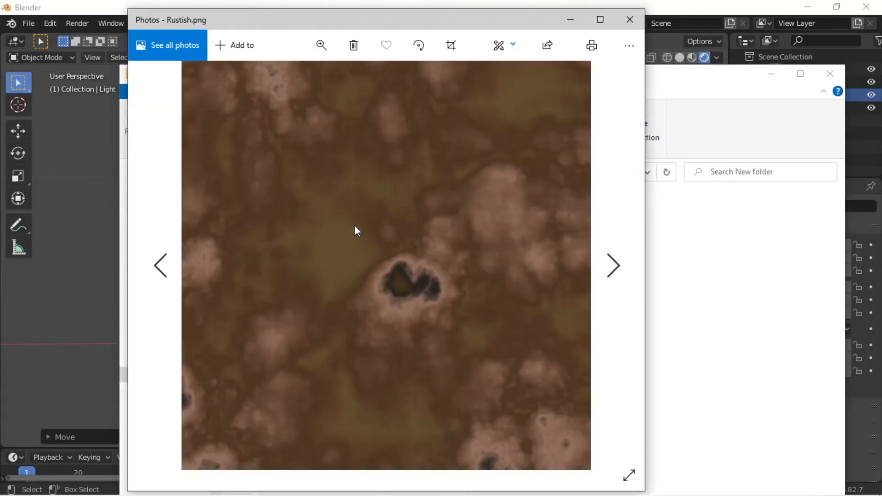
scroll(420, 225, down, 1)
scroll(353, 210, up, 1)
Open Rustish.png with Paint and show the whole image at 50% zoom.
right_click(354, 216)
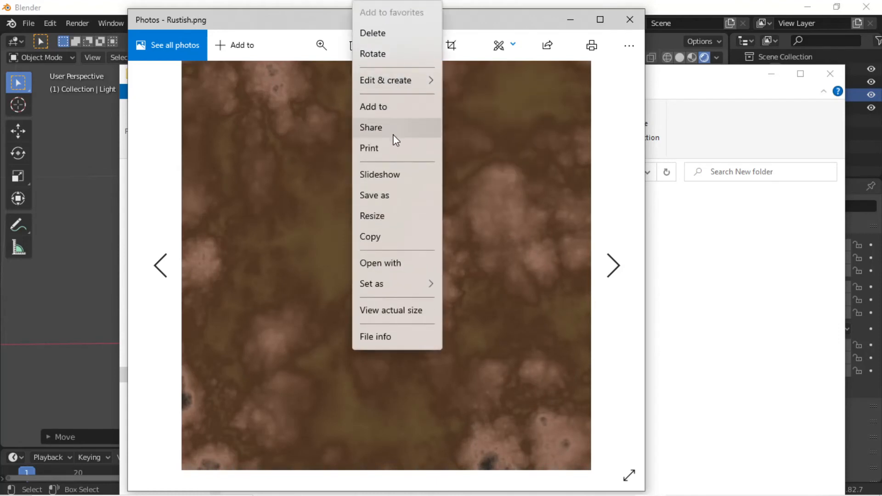
click(397, 266)
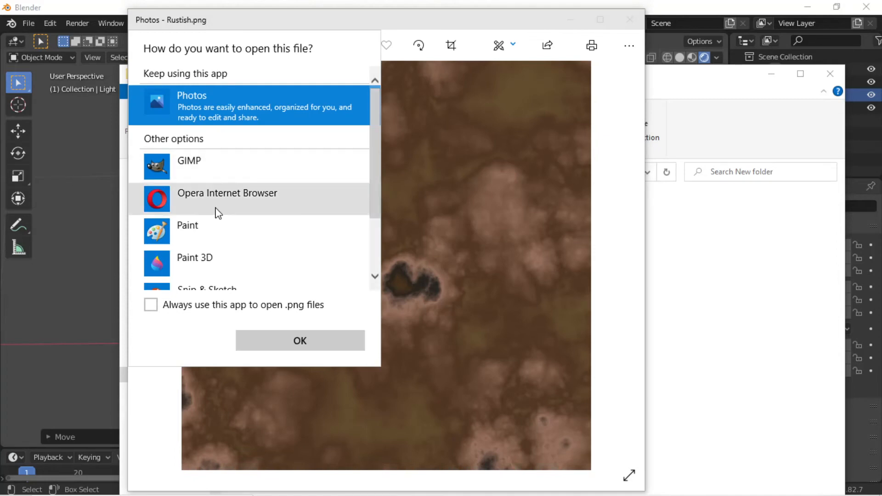
click(209, 230)
click(278, 341)
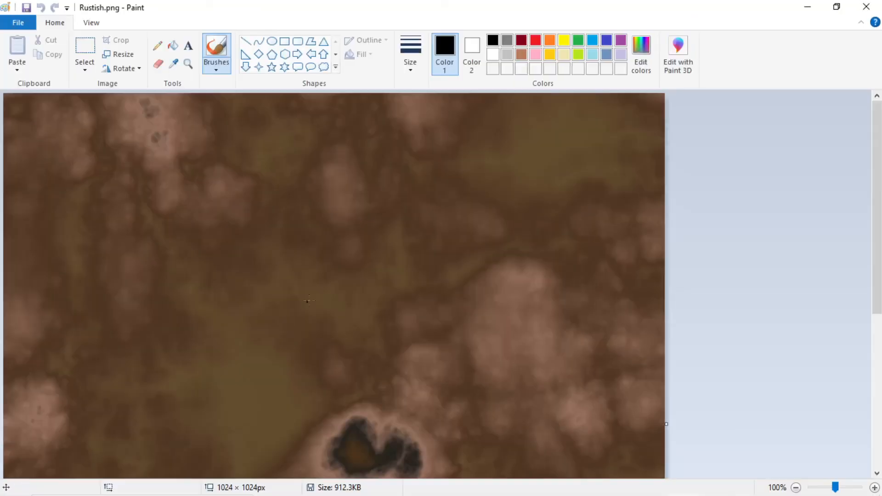
scroll(329, 290, up, 5)
ctrl+scroll(327, 300, down, 2)
ctrl+scroll(327, 300, up, 1)
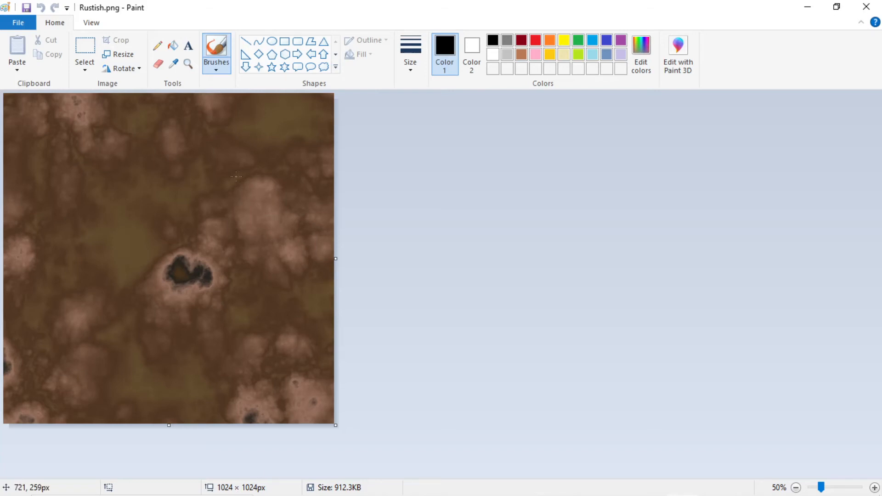
Select the whole image, and set the canvas width to 2048 pixels in the image properties.
key(ctrl+a)
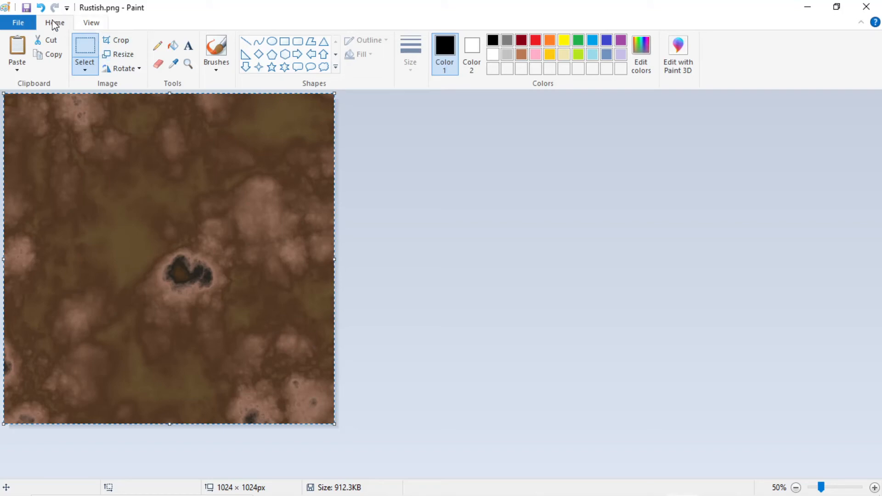
click(18, 23)
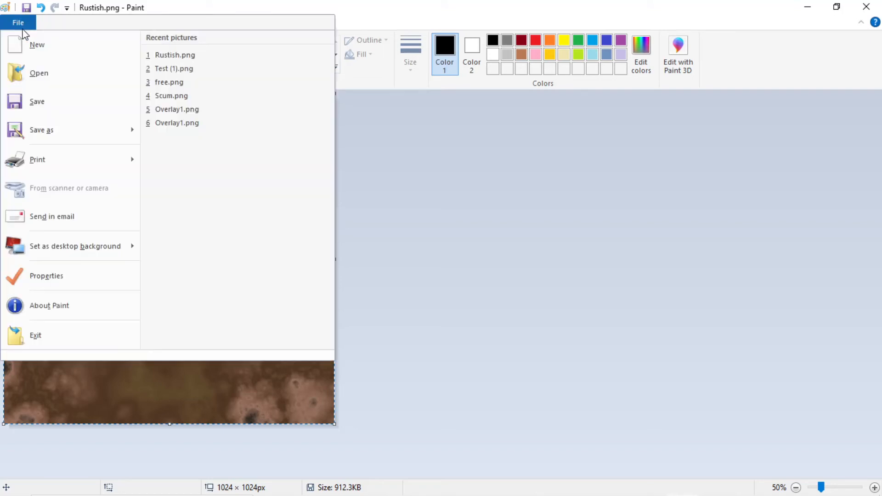
click(59, 277)
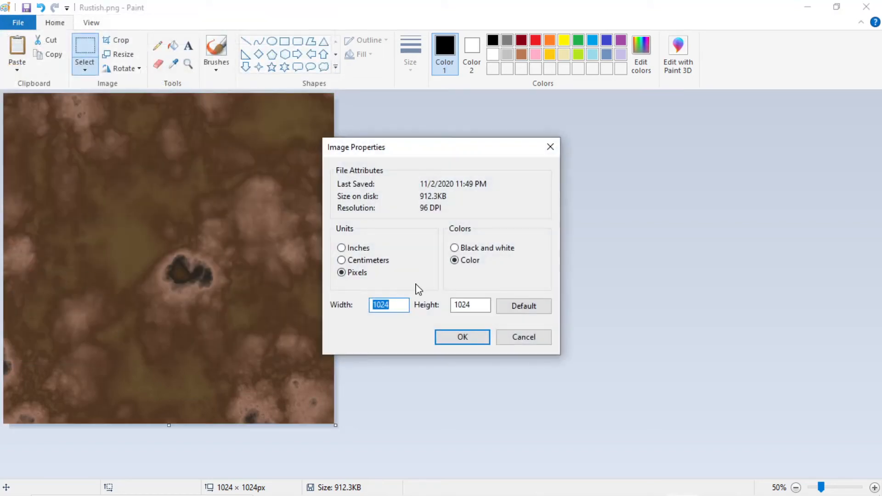
text(102)
key(Return)
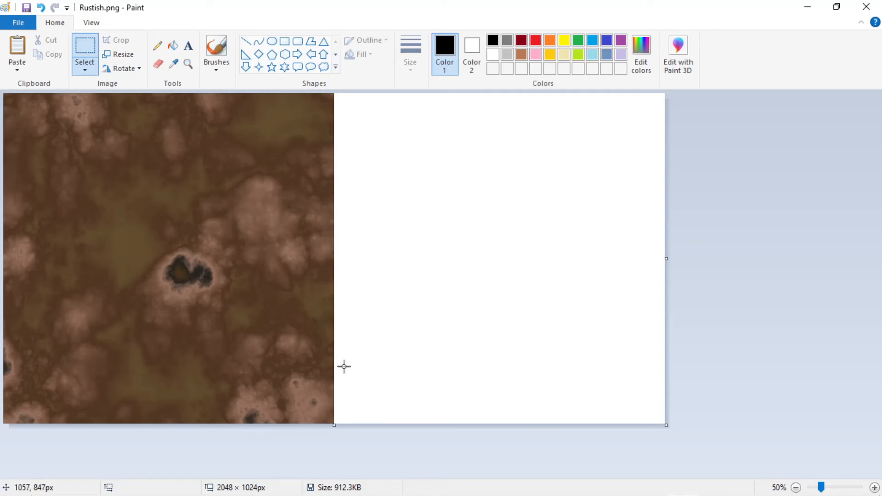
Set the canvas height to 2048 pixels in the image properties.
click(18, 22)
click(57, 277)
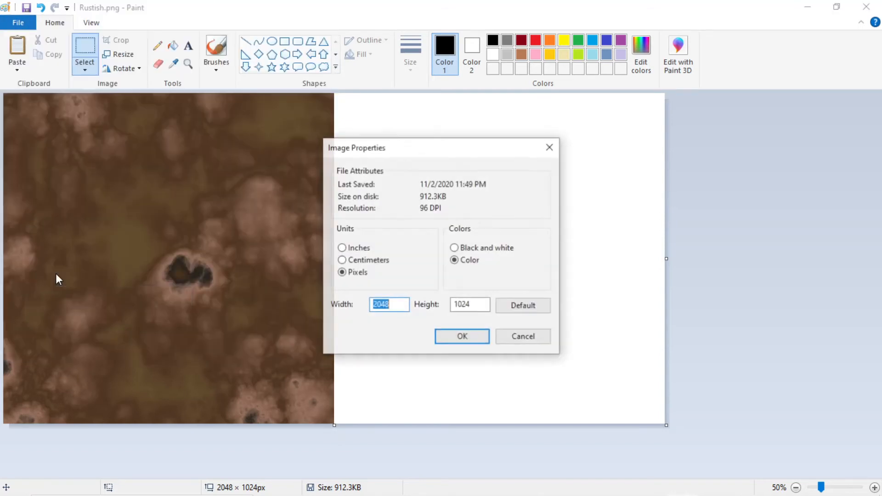
double_click(475, 307)
text(20)
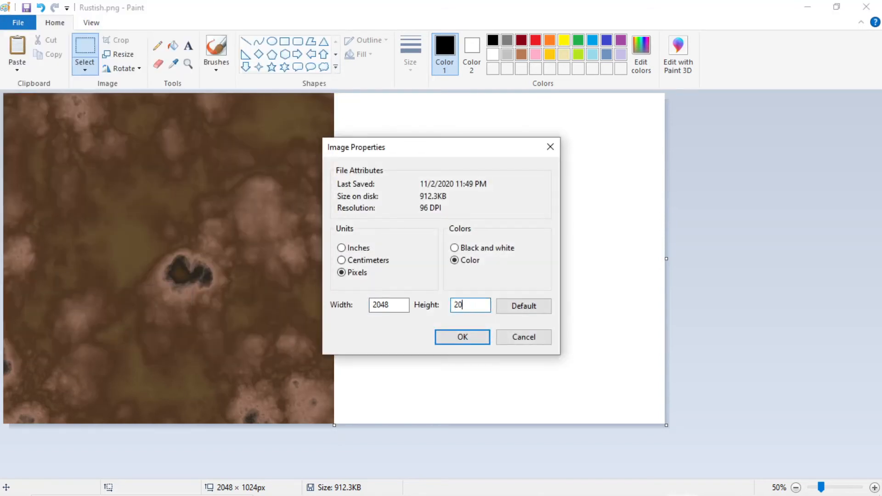
text(48)
key(Return)
ctrl+scroll(382, 294, down, 1)
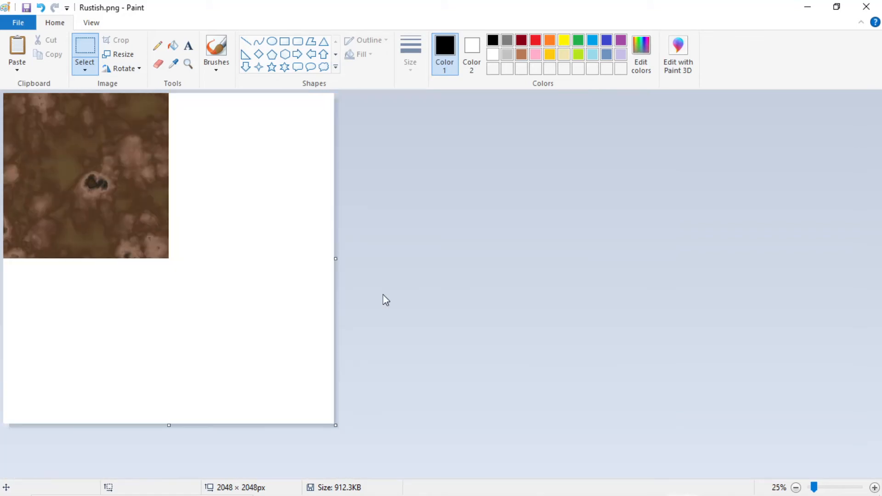
Paste a copy of the rust texture and move it into the lower-right area of the canvas.
ctrl+scroll(251, 289, up, 3)
ctrl+scroll(251, 289, down, 4)
ctrl+scroll(251, 289, up, 3)
ctrl+scroll(251, 288, up, 1)
ctrl+scroll(251, 288, down, 3)
ctrl+scroll(251, 289, up, 1)
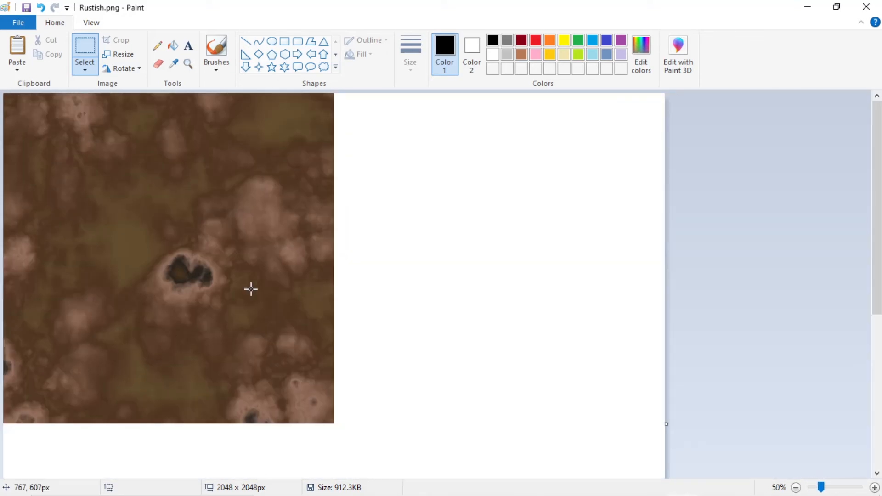
ctrl+scroll(250, 289, down, 1)
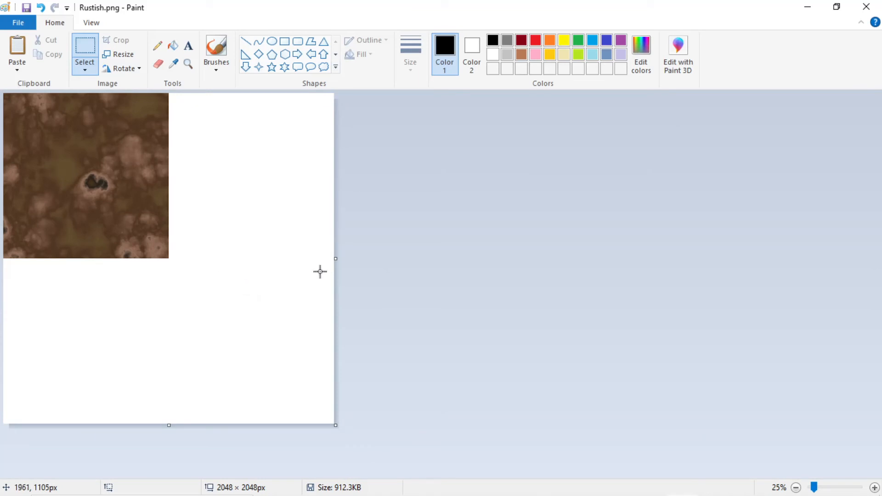
key(ctrl+v)
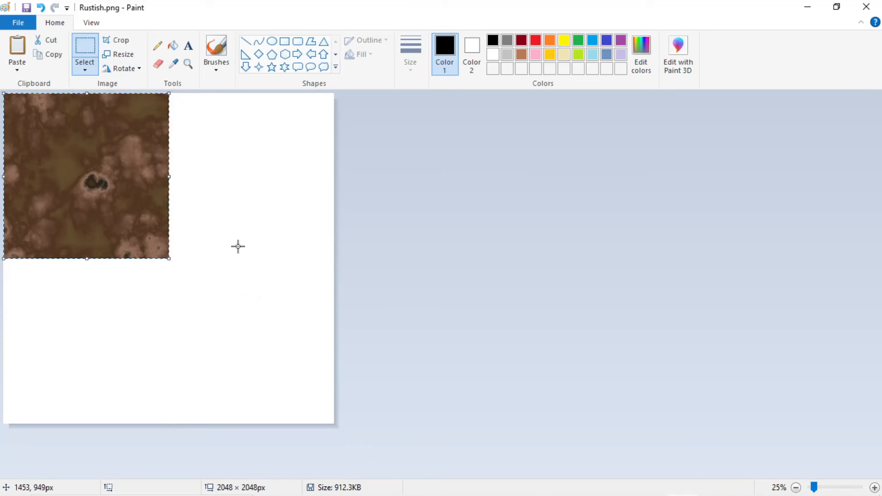
drag(96, 181, 259, 313)
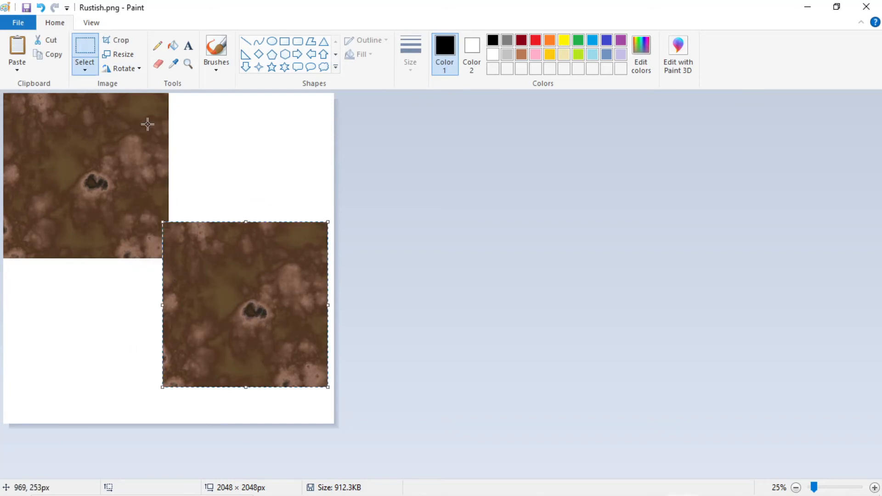
Flip the pasted rust texture copy horizontally.
click(17, 24)
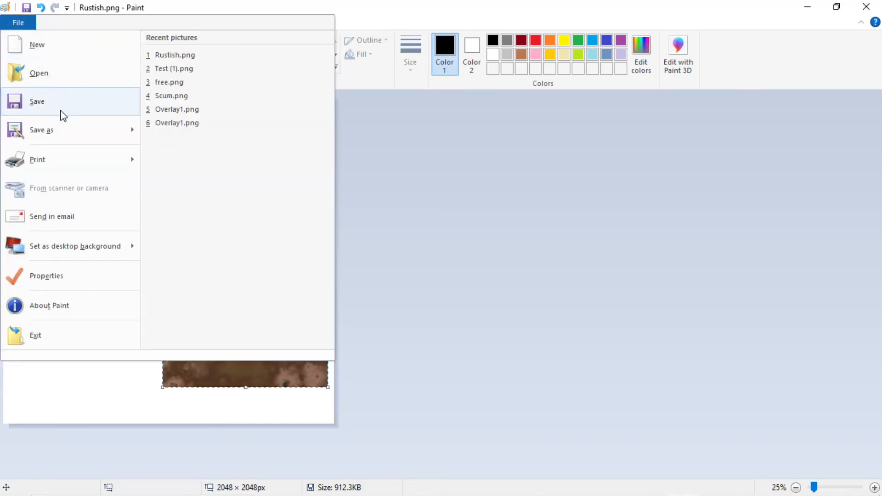
mouse_move(54, 256)
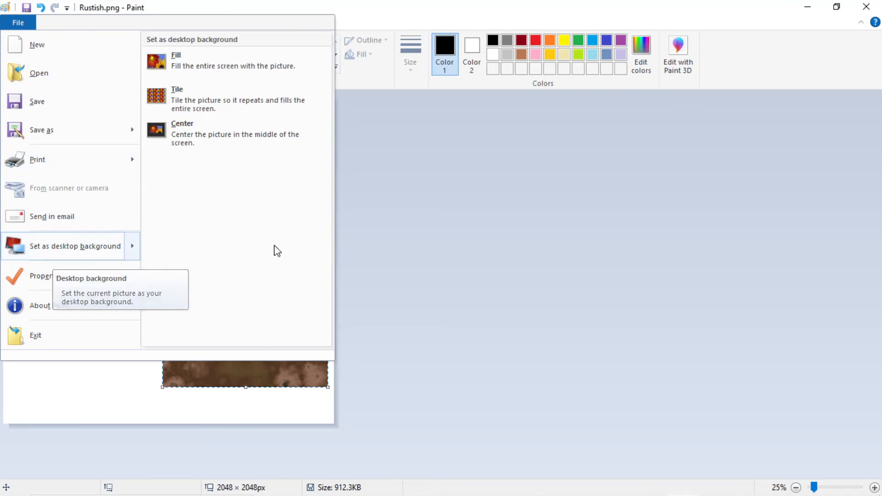
click(415, 242)
right_click(271, 269)
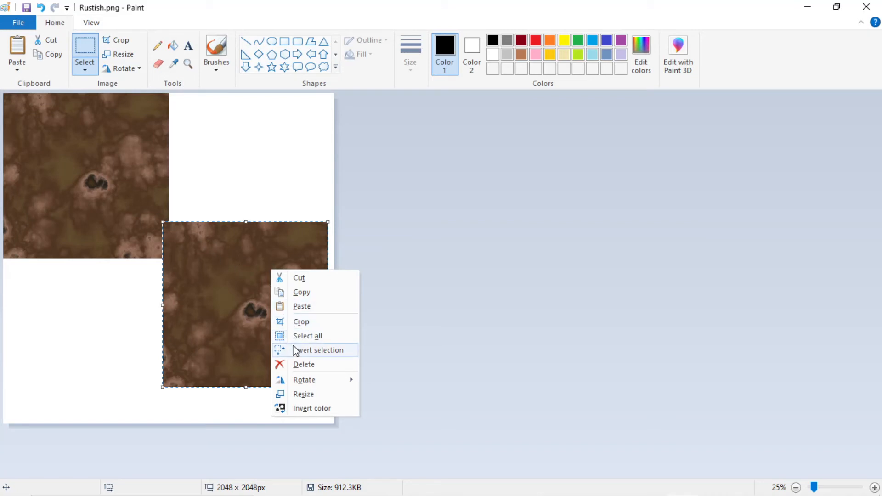
mouse_move(311, 382)
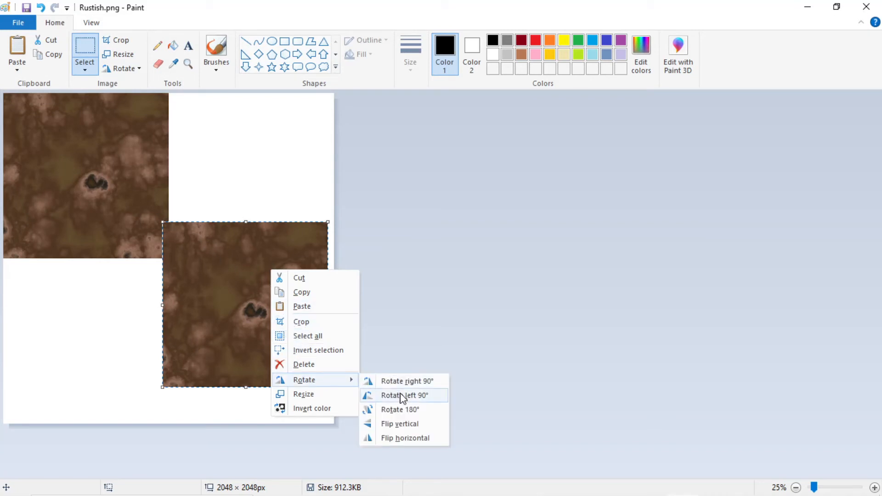
click(403, 439)
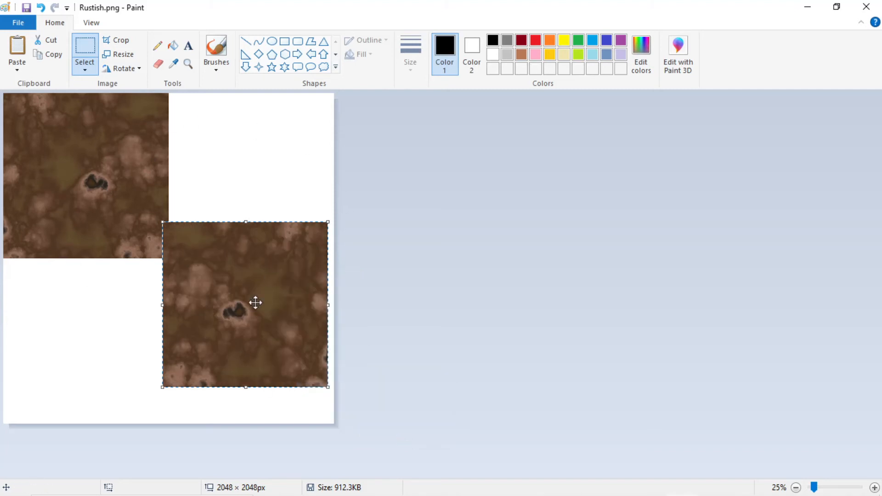
Move the flipped copy into the canvas's upper-right quarter and fine-tune its horizontal position against the original's edge.
key(Up)
key(Up)
key(Up)
key(Up)
drag(249, 312, 254, 185)
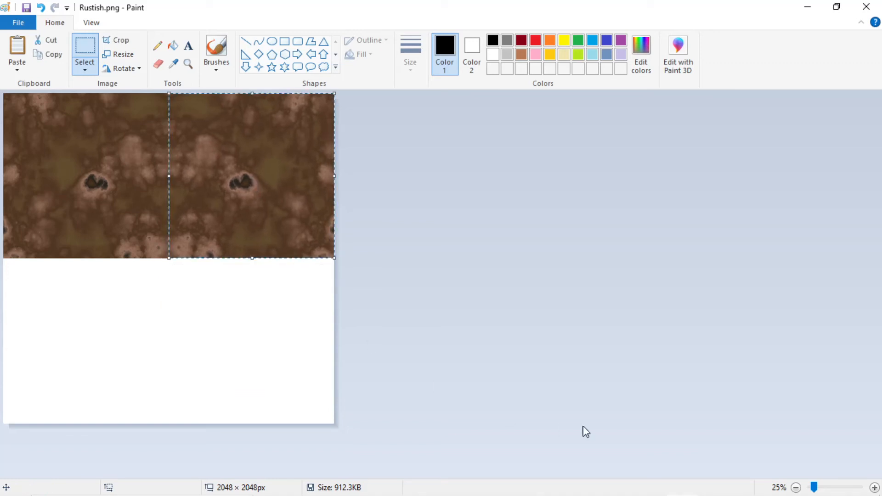
key(Left)
key(Left)
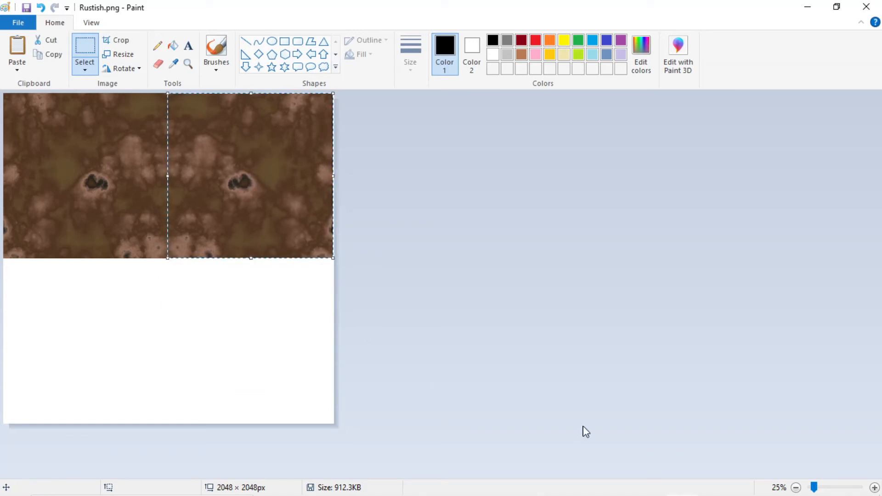
key(Right)
key(Right)
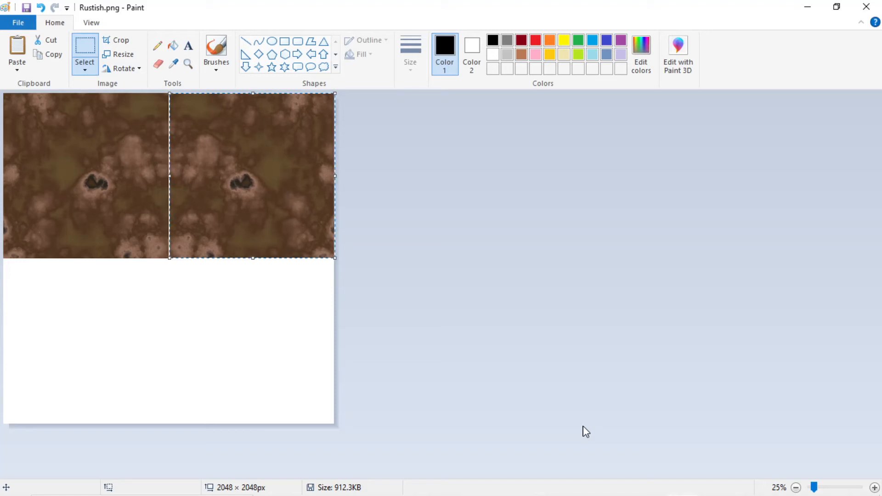
key(Right)
key(Right)
key(Left)
key(Left)
key(Left)
key(Left)
key(Left)
key(Right)
key(Right)
key(Right)
key(Right)
key(Right)
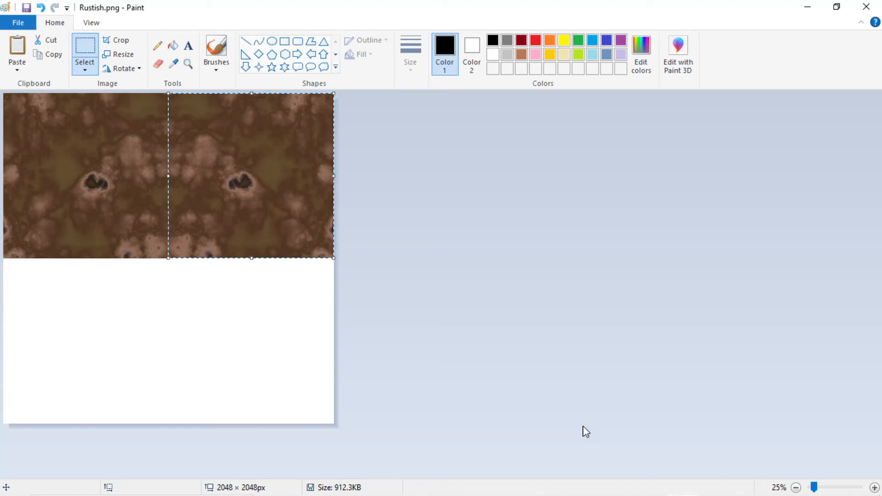
Deselect the flipped copy to check the seam up close, and undo its placement.
click(55, 136)
ctrl+scroll(55, 136, up, 1)
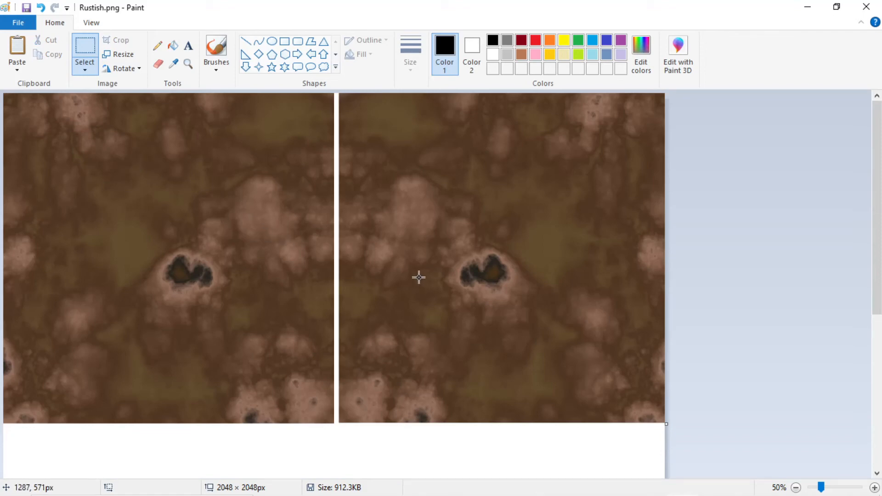
key(ctrl+z)
Paste an unflipped copy of the rust texture and place it beside the original, in the canvas's upper-right quarter.
scroll(420, 277, down, 3)
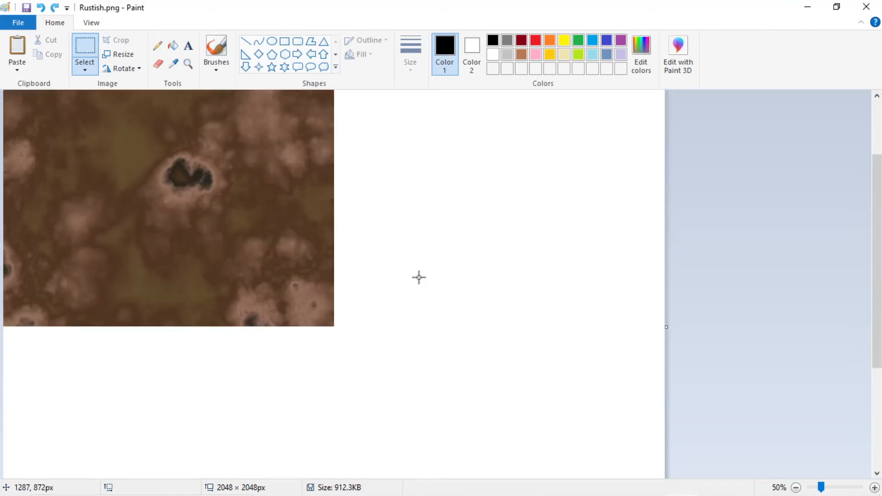
scroll(419, 277, up, 3)
key(ctrl+v)
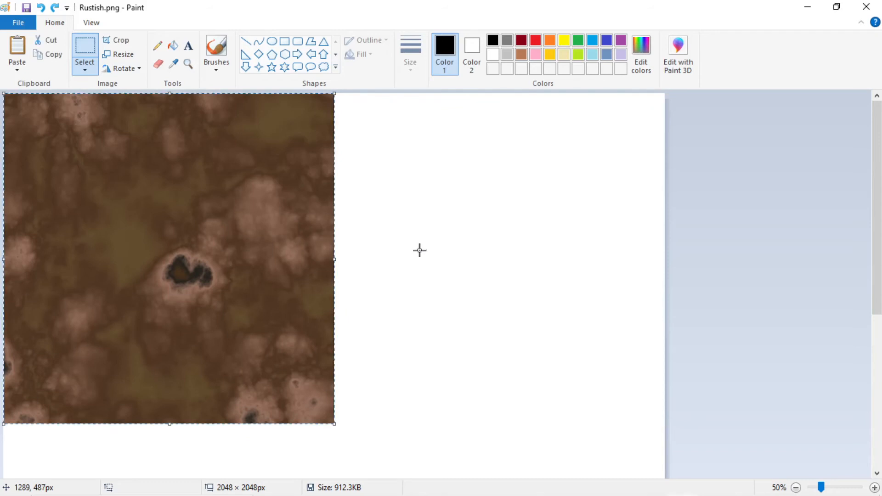
drag(138, 226, 467, 225)
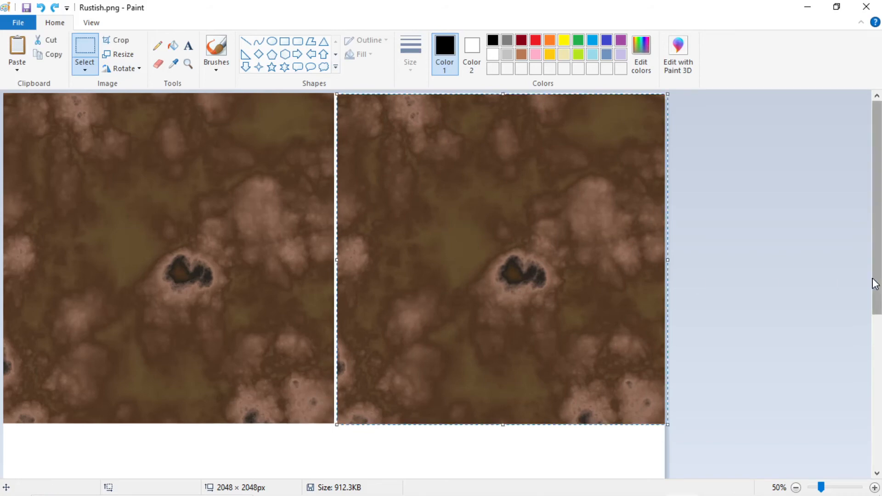
Try to nudge the pasted copy left until it sits flush against the original, and undo the paste.
key(Left)
key(Left)
key(Left)
key(Left)
key(Left)
key(Left)
key(Left)
key(Left)
key(Left)
key(Left)
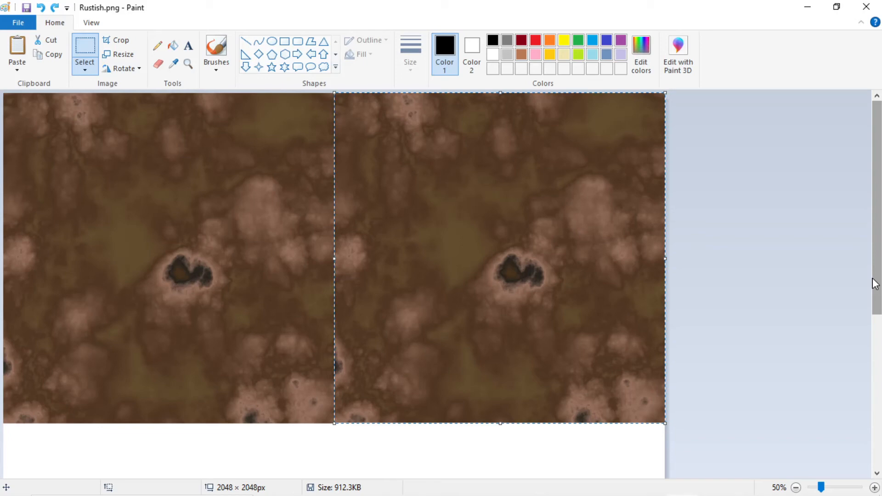
click(386, 438)
key(ctrl+z)
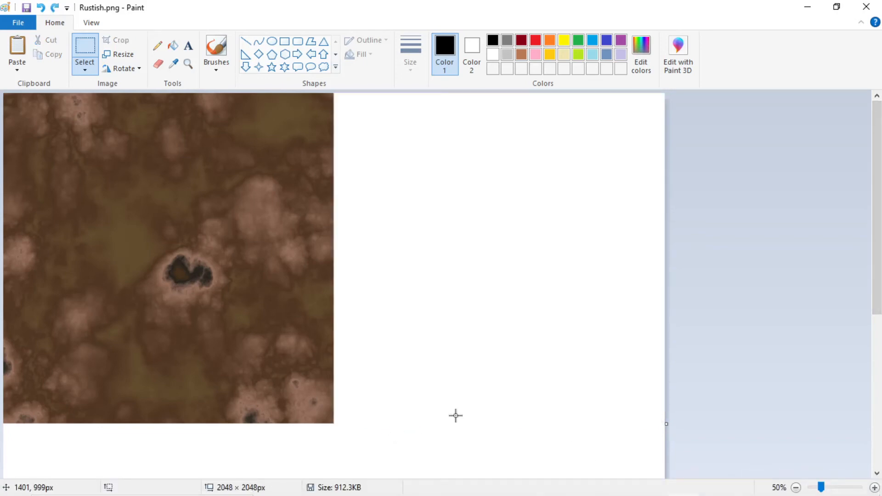
Paste another copy of the rust texture and move it horizontally into the canvas's upper-right quarter.
key(ctrl+v)
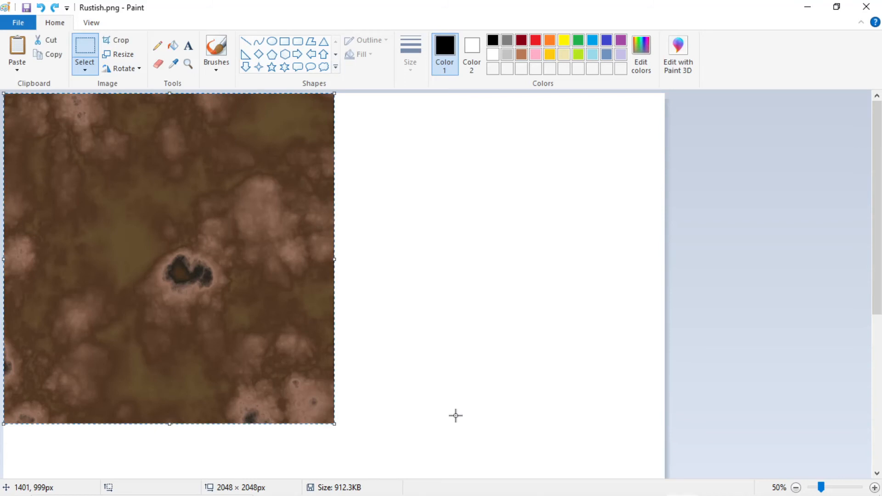
key(Right)
key(Right)
key(Right)
key(Right)
key(Right)
key(Right)
key(Right)
key(Right)
key(Right)
key(Right)
key(Right)
key(Right)
key(Right)
key(Right)
key(Right)
key(Right)
key(Right)
key(Right)
key(Right)
key(Right)
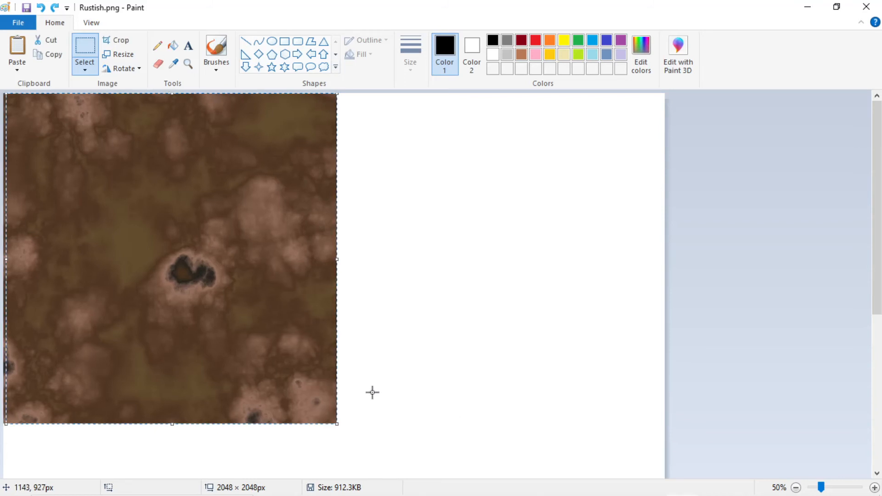
key(Right)
key(Right)
key(Right)
key(Right)
key(Right)
key(Right)
key(Right)
key(Right)
key(Right)
key(Right)
key(Right)
key(Right)
key(Right)
key(Right)
key(Right)
key(Right)
key(Right)
key(Right)
key(Right)
key(Right)
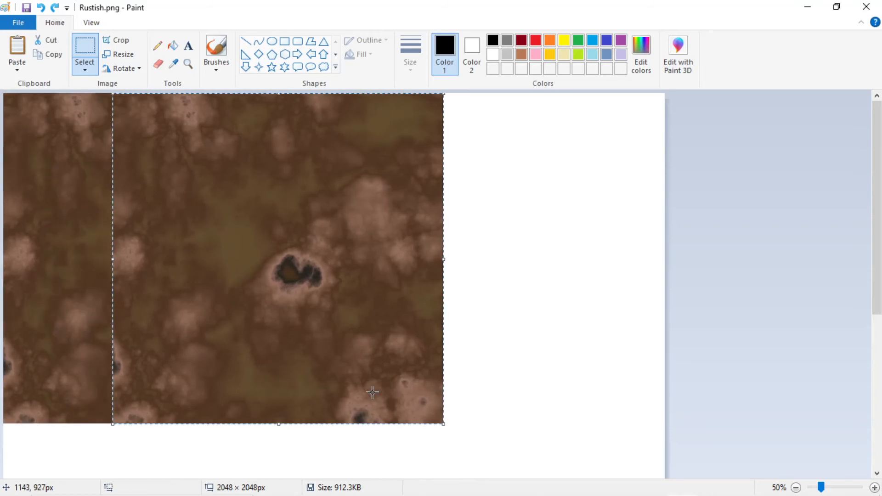
key(Right)
key(Right)
key(Right)
key(Right)
key(Right)
key(Right)
key(Right)
key(Right)
key(Right)
key(Right)
key(Right)
key(Right)
key(Right)
key(Right)
key(Right)
key(Right)
key(Right)
key(Right)
key(Right)
key(Right)
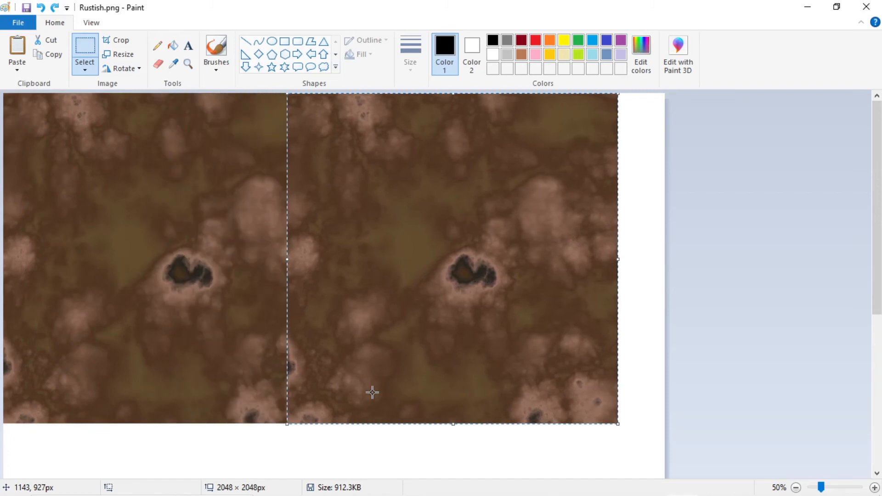
key(Right)
key(Right)
key(Right)
key(Right)
key(Right)
key(Right)
key(Right)
key(Right)
key(Right)
key(Right)
key(Right)
key(Right)
key(Right)
key(Right)
key(Right)
key(Right)
key(Right)
key(Right)
key(Right)
key(Right)
key(Right)
key(Right)
key(Right)
key(Right)
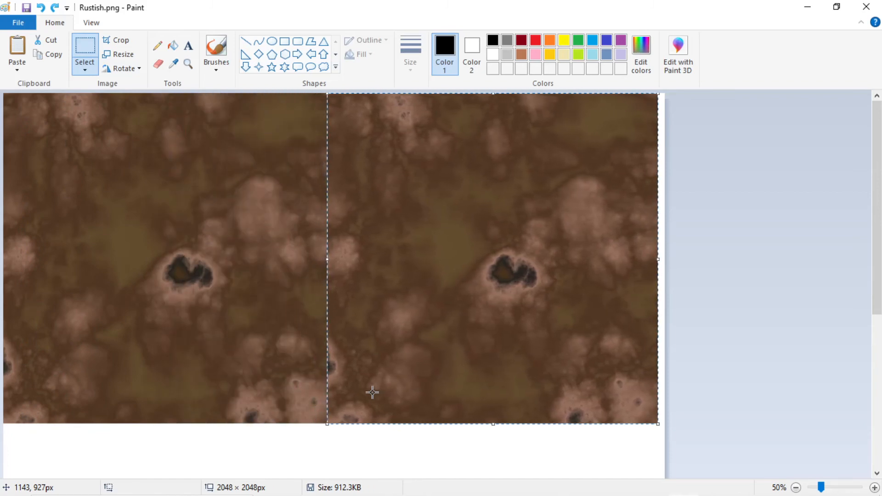
Fine-tune the pasted copy's horizontal position until it sits flush against the original texture's edge.
key(Left)
key(Left)
key(Left)
key(Left)
key(Left)
key(Left)
key(Left)
key(Left)
key(Left)
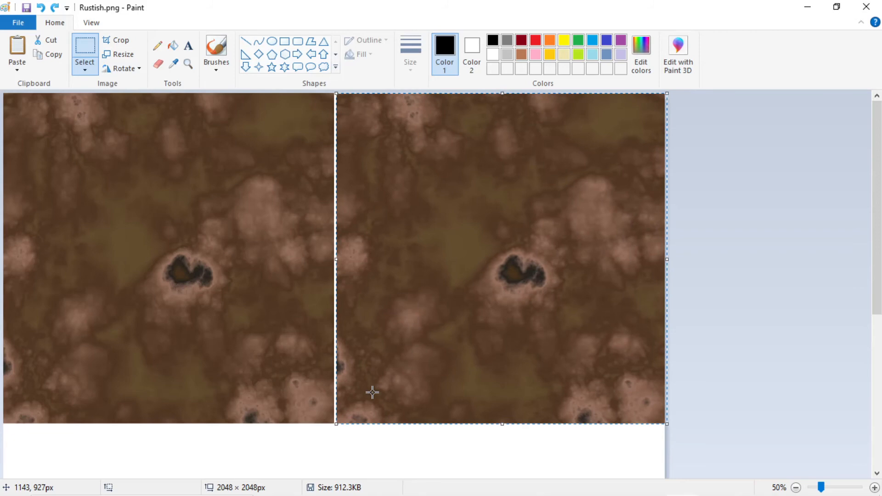
key(Right)
key(Right)
key(Right)
key(Right)
key(Right)
key(Right)
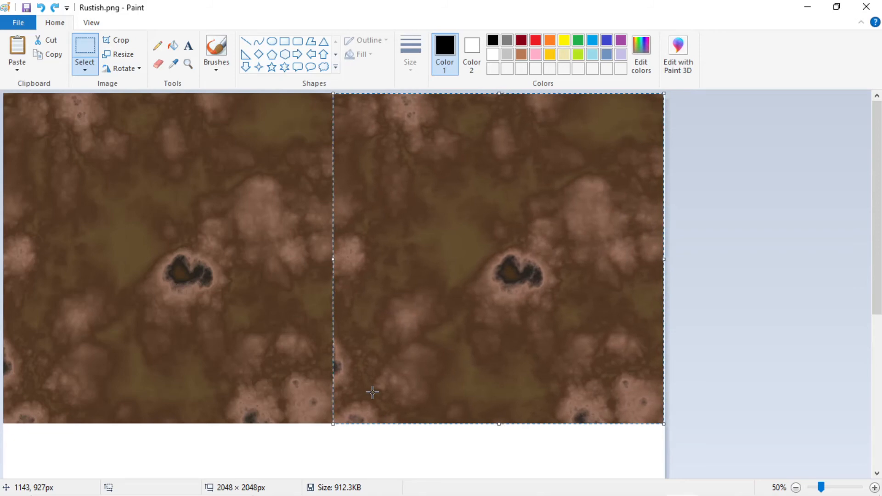
key(Left)
key(Left)
key(Left)
key(Left)
key(Left)
key(Left)
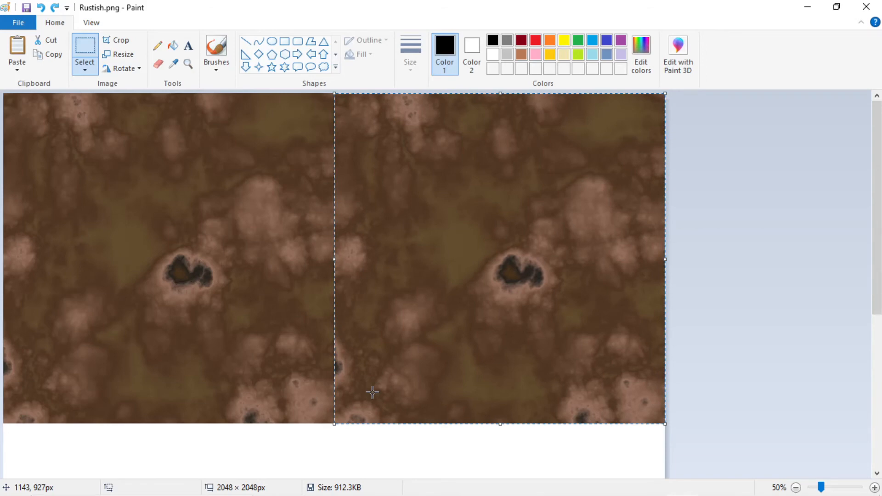
Flip the placed copy horizontally so it mirrors the original, and deselect it.
right_click(395, 330)
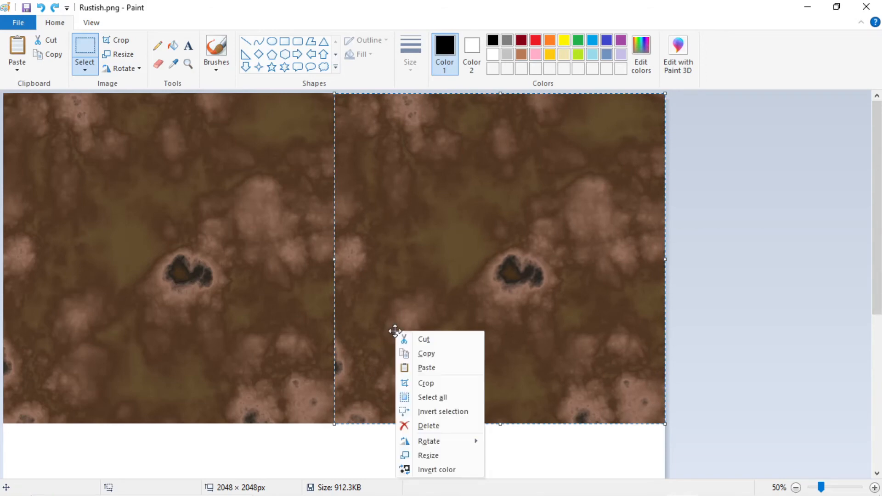
mouse_move(427, 444)
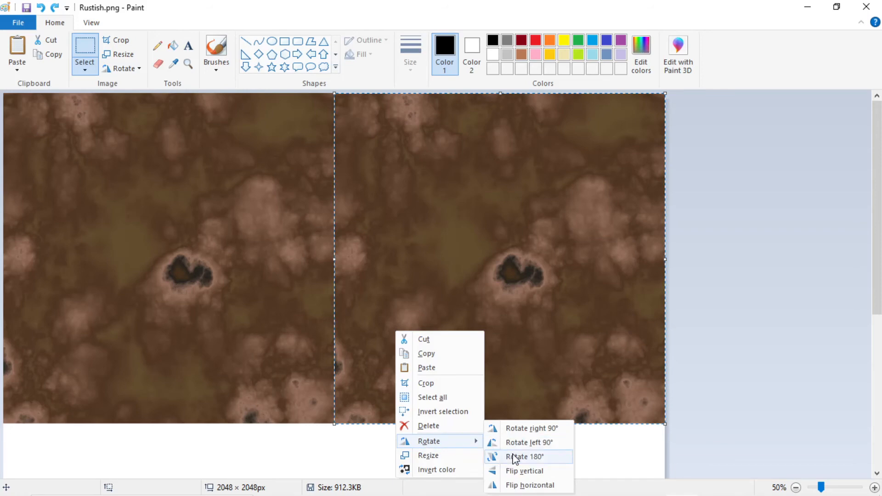
click(513, 485)
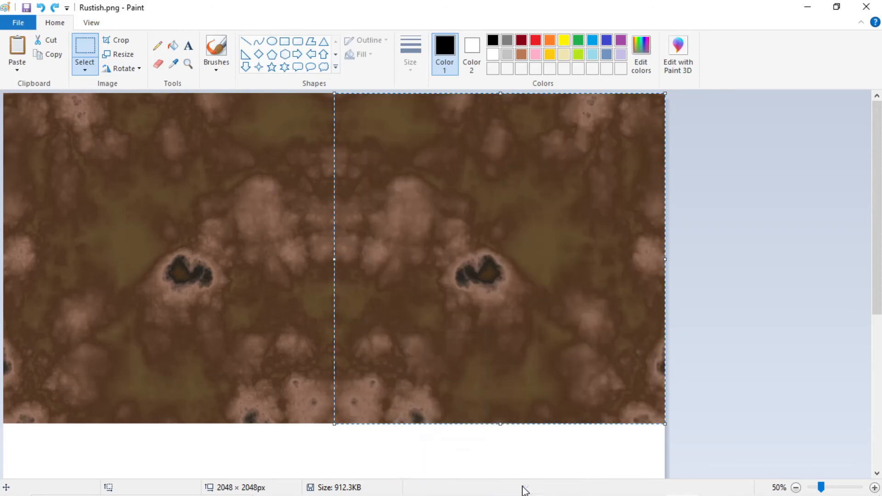
click(378, 445)
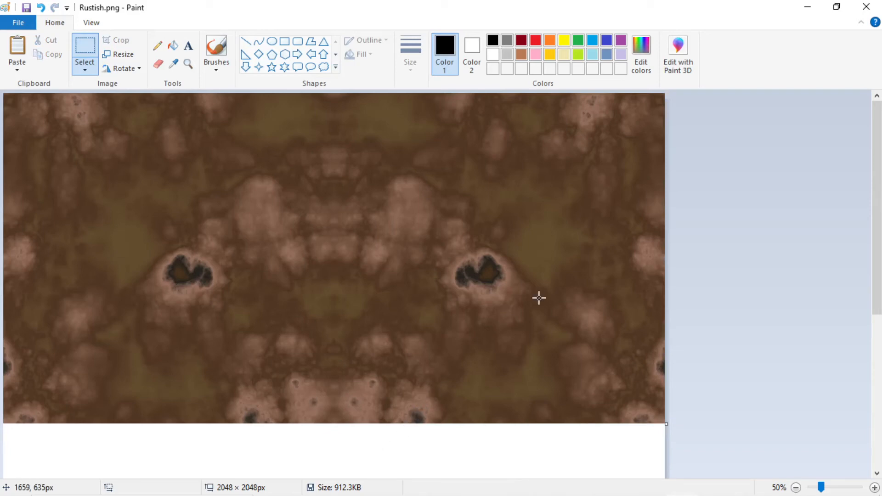
Examine the whole canvas and check its width and height in the image properties.
scroll(373, 244, down, 5)
scroll(373, 244, up, 5)
ctrl+scroll(372, 244, down, 1)
key(ctrl+a)
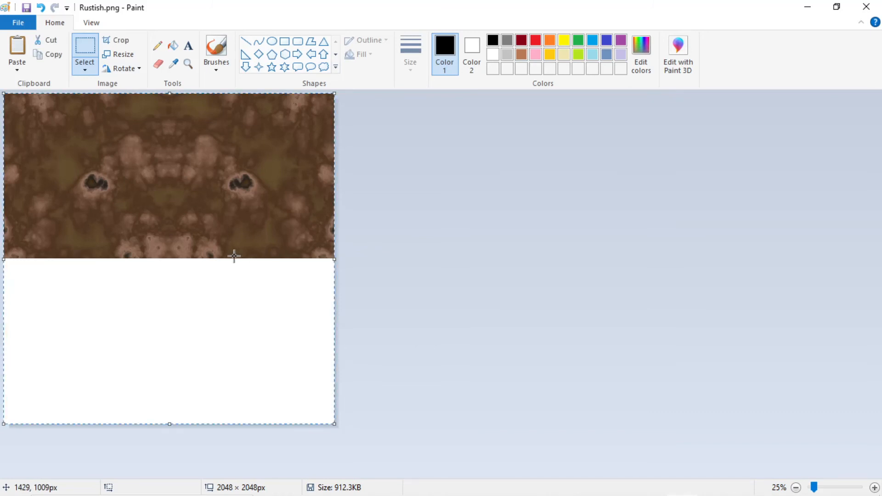
click(432, 184)
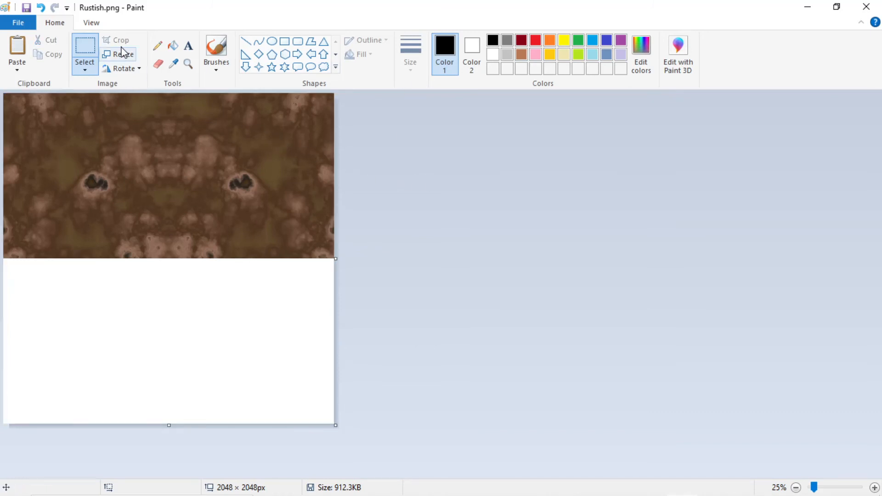
click(33, 27)
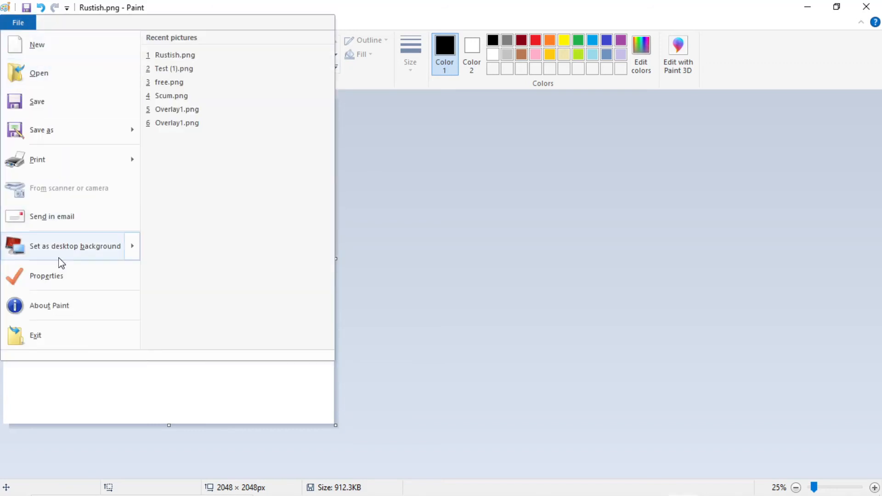
click(69, 277)
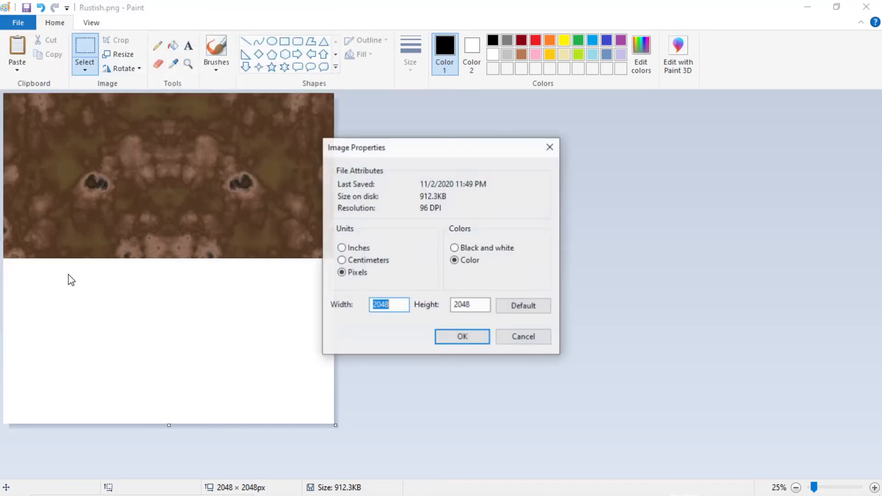
click(526, 339)
Select the whole canvas, enable transparent selection, and flip it vertically to mirror the texture into the empty lower half.
key(ctrl+a)
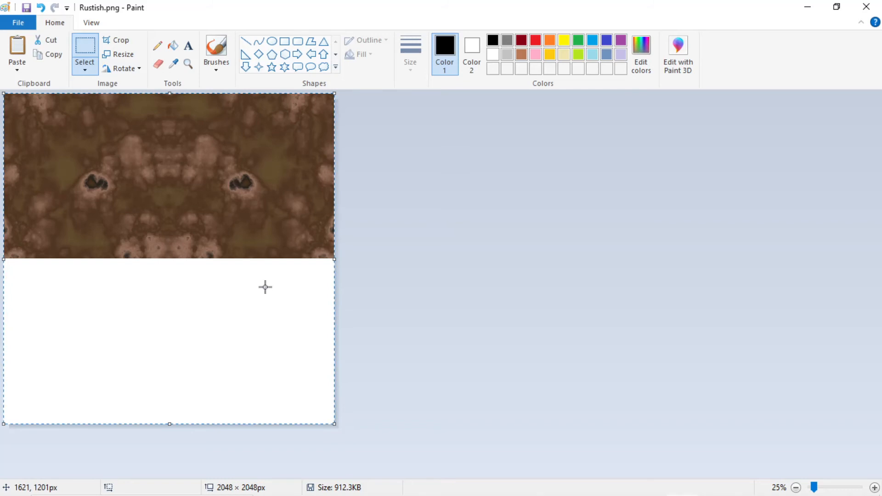
right_click(156, 159)
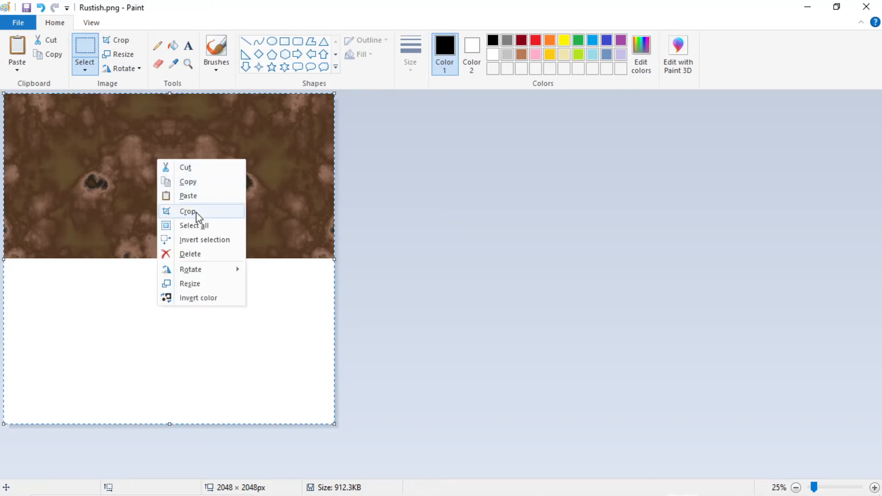
click(427, 209)
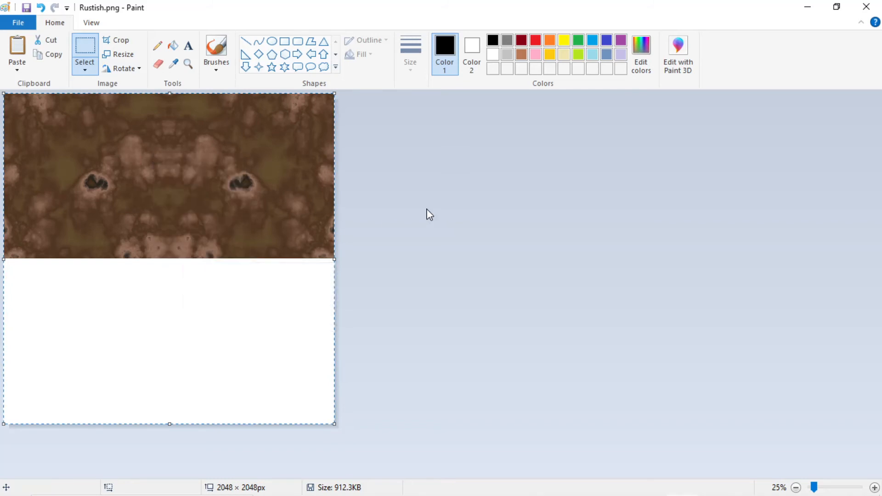
click(85, 65)
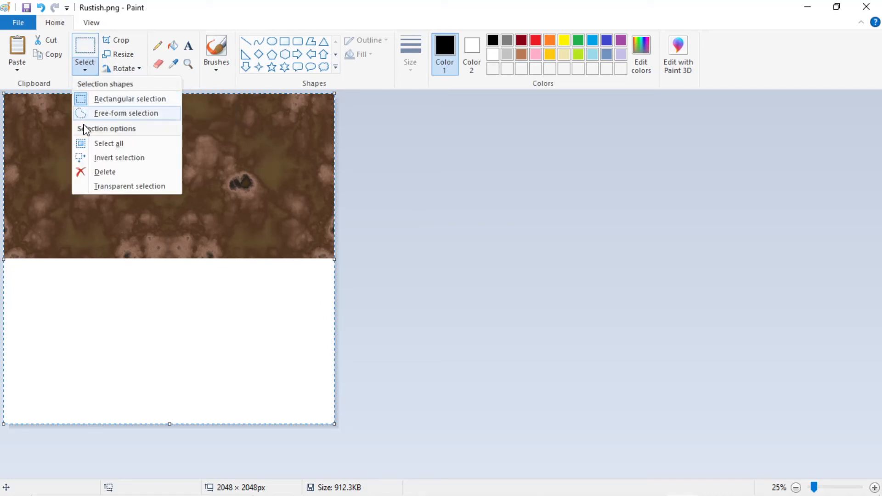
click(103, 185)
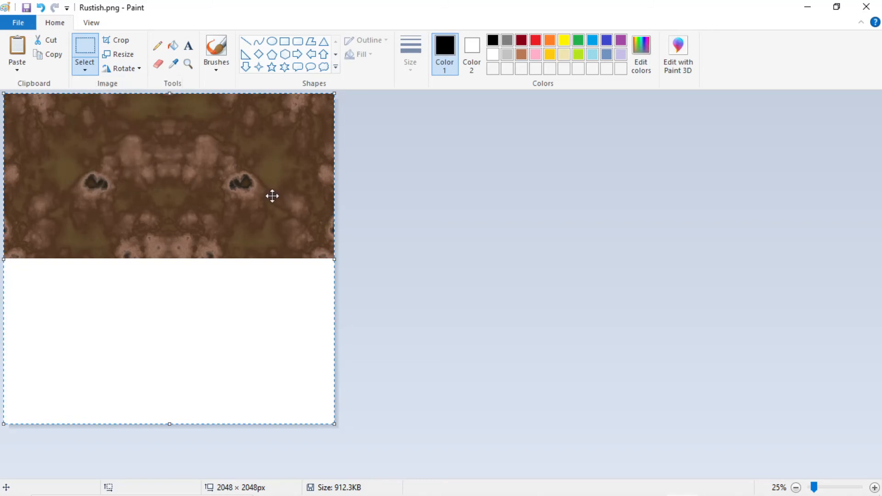
right_click(197, 176)
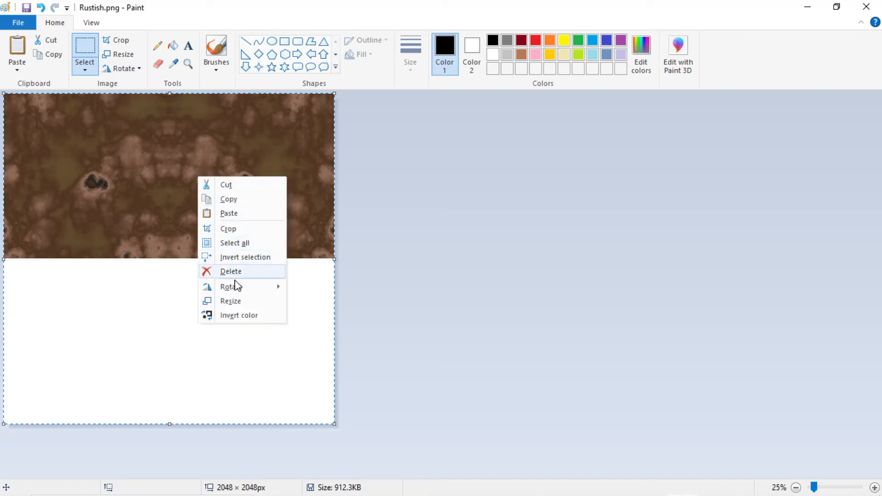
mouse_move(237, 289)
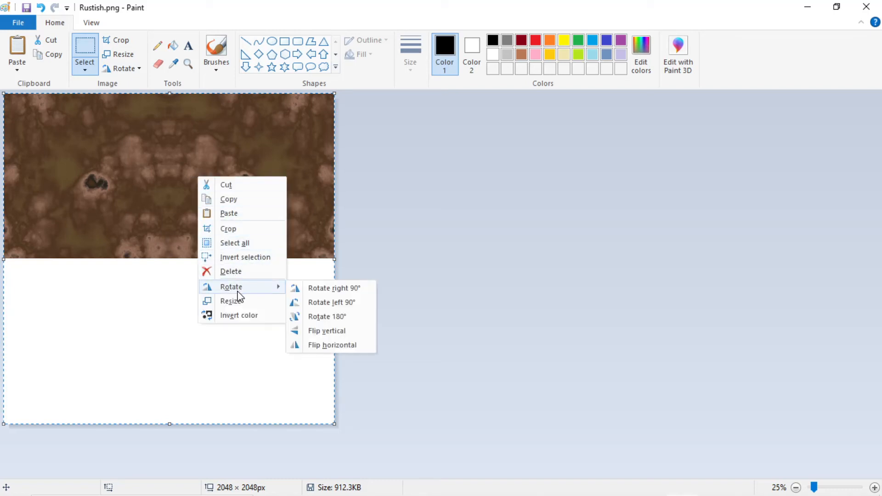
click(338, 334)
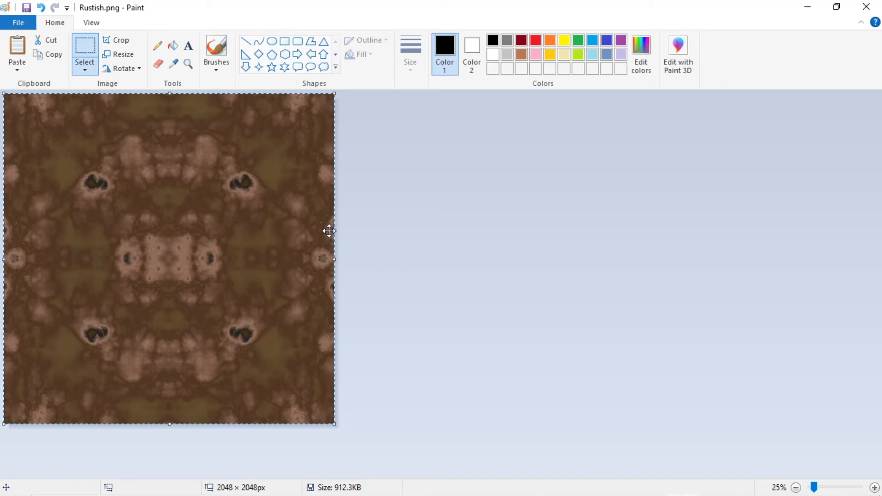
Deselect the canvas and save the mirrored texture over Rustish.png.
click(545, 281)
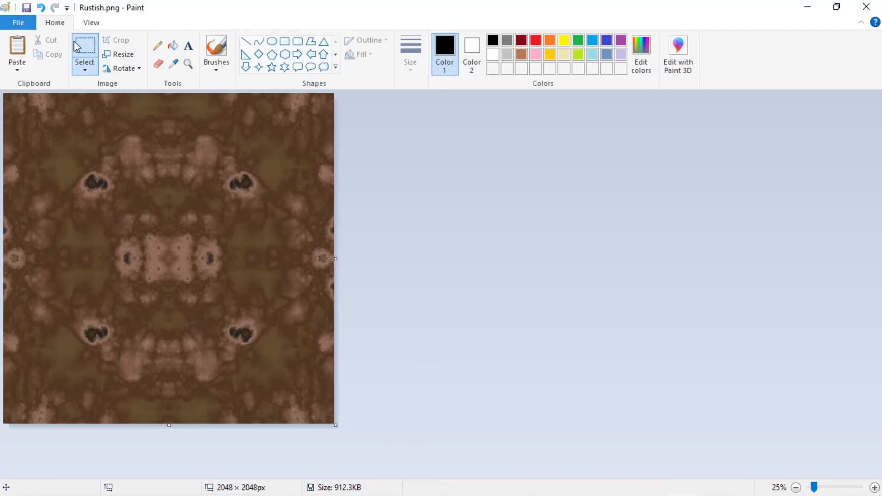
click(32, 26)
click(60, 98)
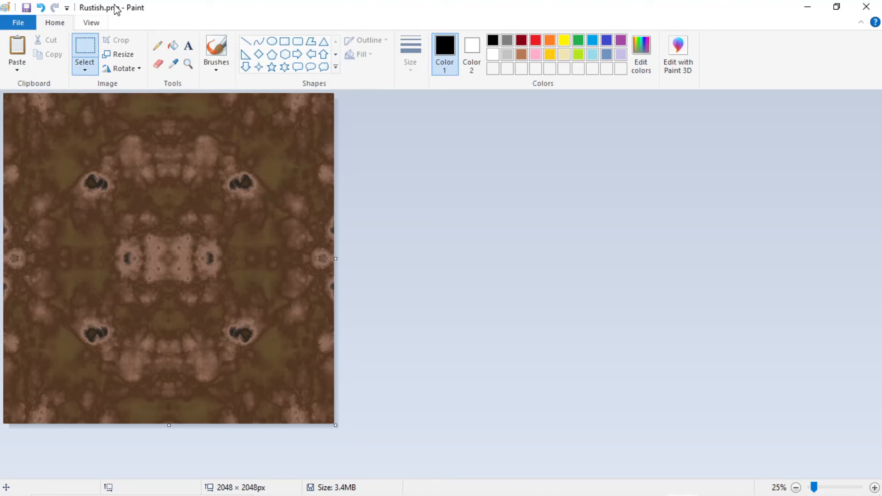
Switch to NormalMap-Online in Chrome and start choosing a heightmap image from the desktop's New folder.
key(alt+Tab)
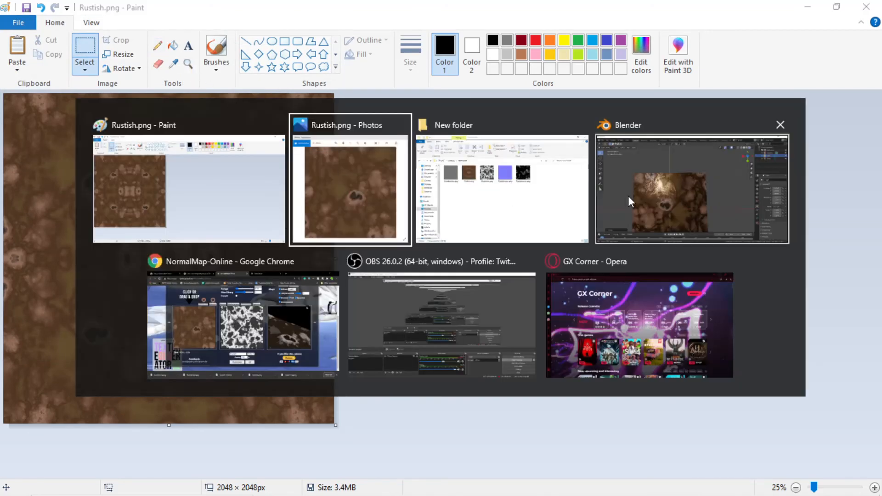
click(232, 310)
scroll(511, 128, up, 4)
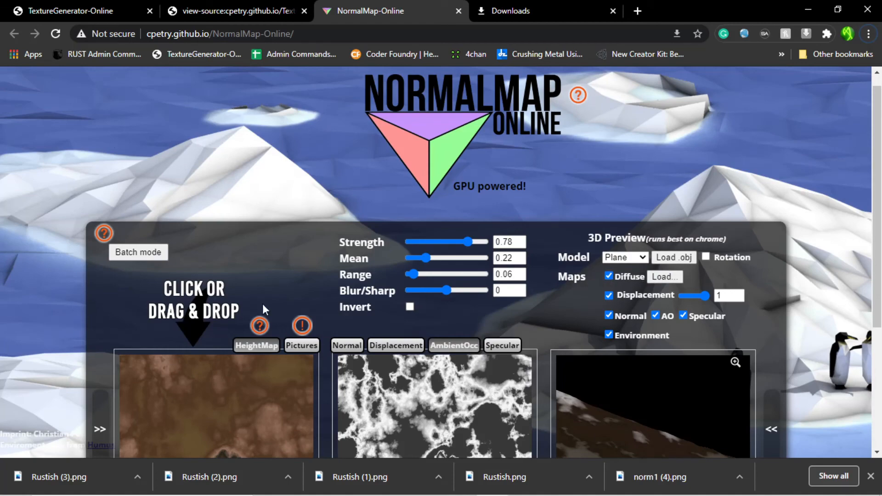
scroll(216, 366, down, 4)
click(190, 240)
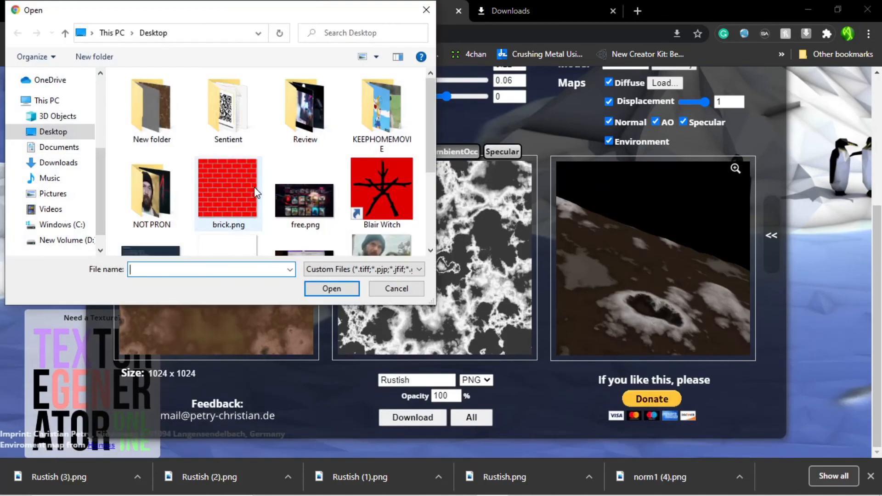
double_click(171, 119)
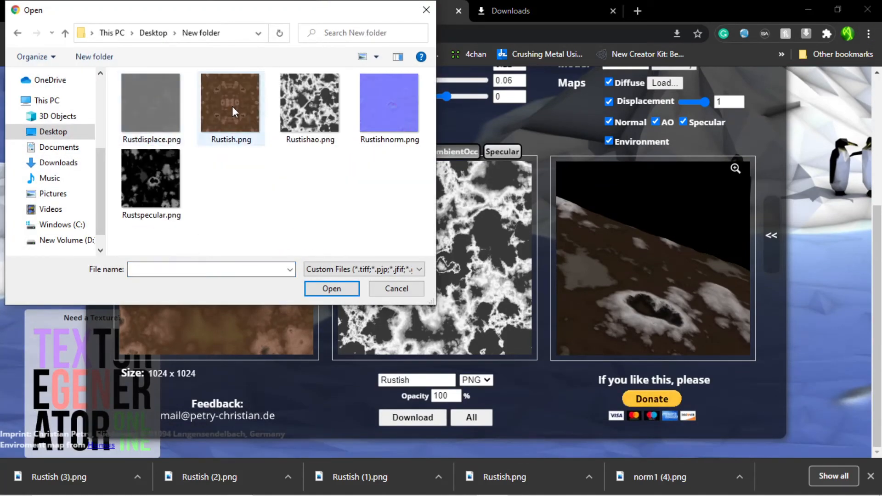
Delete the outdated maps Rustishnorm.png, Rustishao.png, Rustspecular.png and Rustdisplace.png from New folder.
click(153, 119)
click(155, 168)
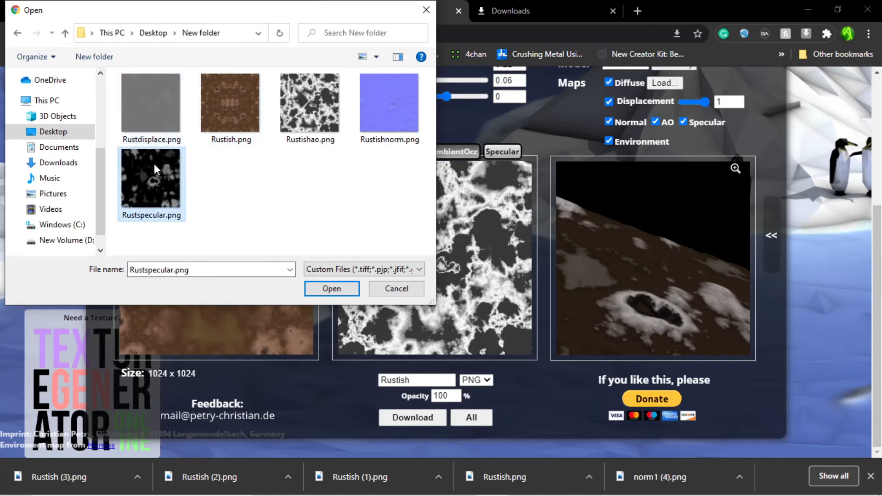
click(156, 123)
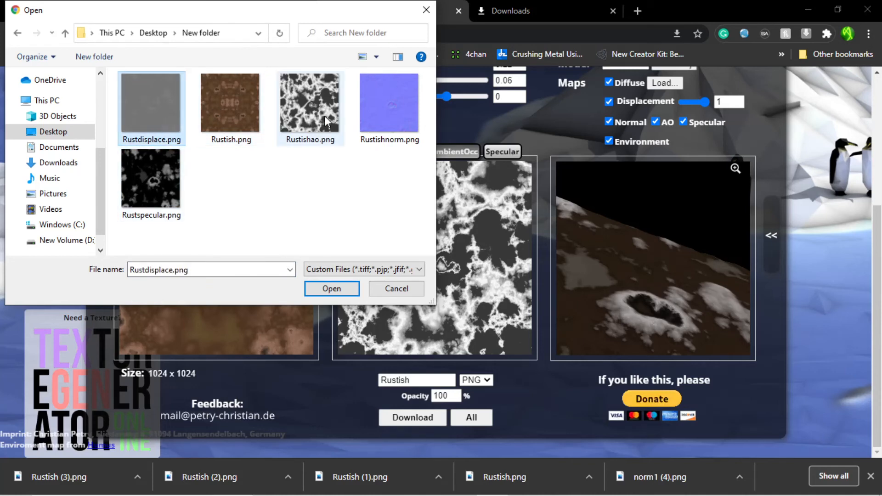
click(326, 116)
click(388, 109)
key(Delete)
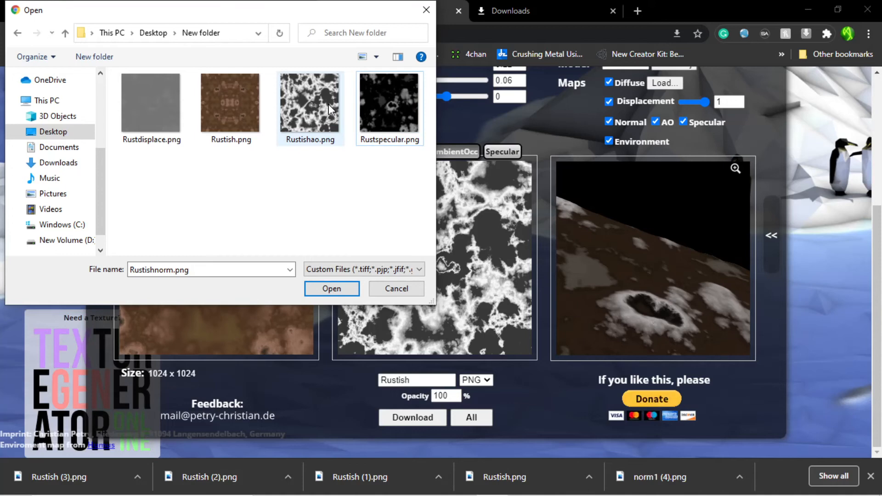
click(327, 103)
key(Delete)
click(326, 103)
key(Delete)
click(156, 94)
key(Delete)
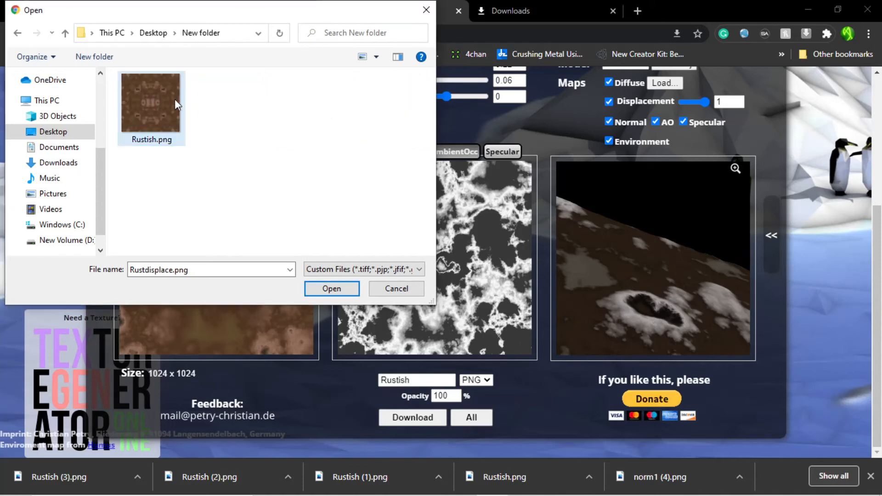
Load the mirrored Rustish.png from New folder as the heightmap.
click(172, 121)
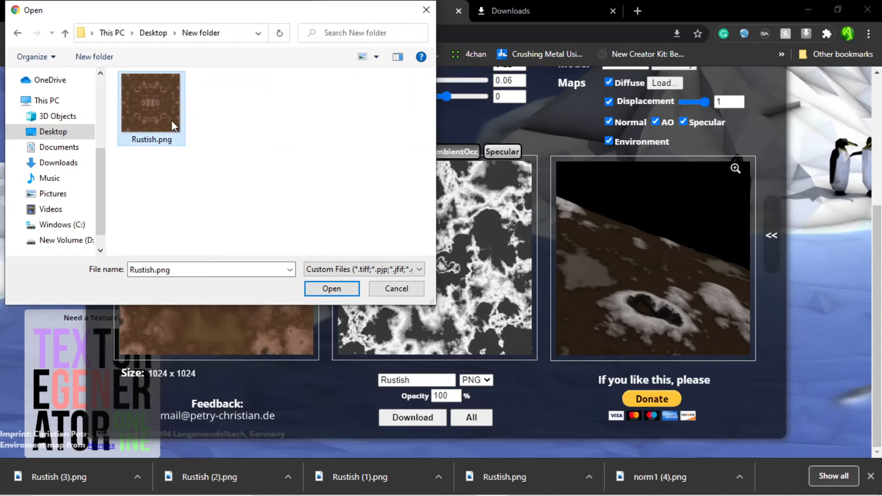
click(327, 291)
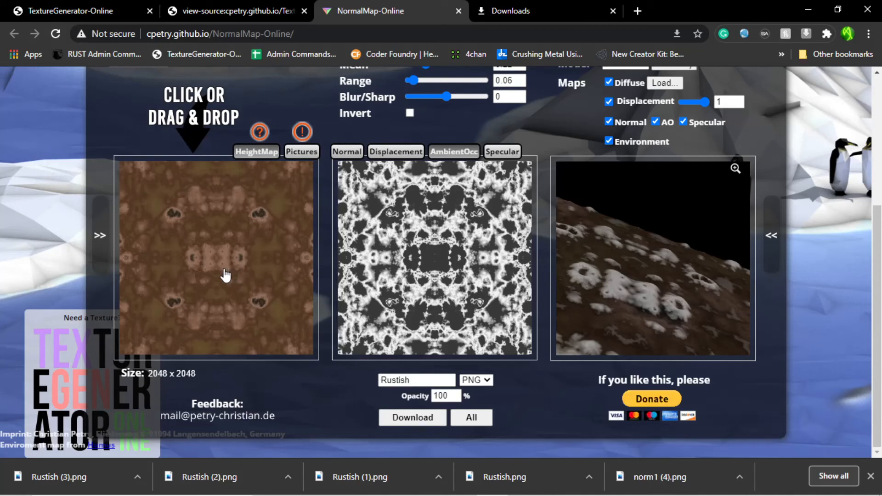
Examine the mirrored rust texture in the 3D preview from several angles and check its image size and map settings.
mouse_move(630, 288)
mouse_down()
mouse_move(615, 288)
mouse_move(609, 308)
mouse_move(632, 319)
mouse_move(639, 291)
mouse_move(620, 272)
mouse_move(641, 269)
mouse_move(644, 292)
mouse_move(616, 296)
mouse_move(615, 264)
mouse_move(622, 288)
mouse_move(613, 289)
mouse_move(621, 253)
mouse_move(644, 283)
mouse_move(655, 255)
mouse_move(634, 286)
mouse_up()
scroll(635, 285, up, 3)
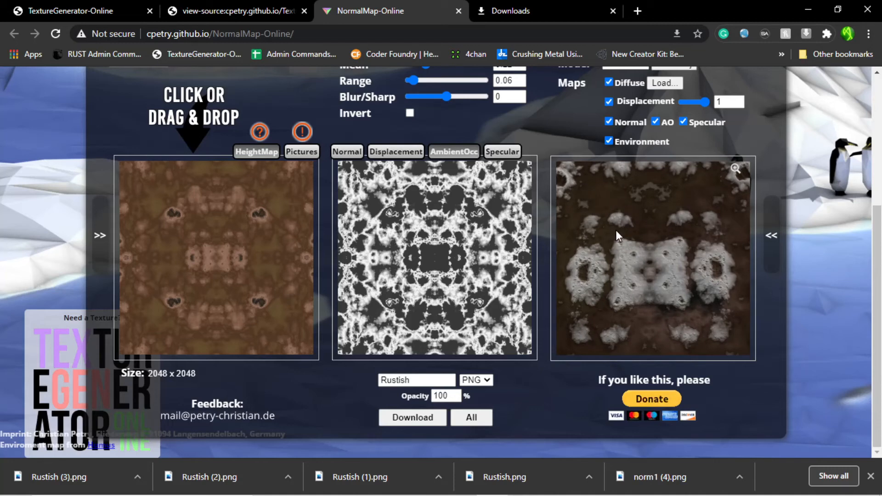
drag(616, 235, 574, 216)
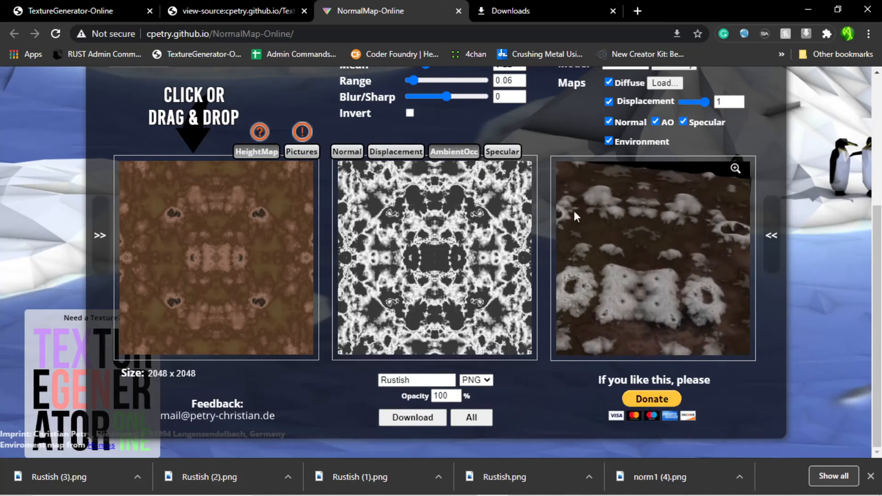
scroll(491, 133, up, 5)
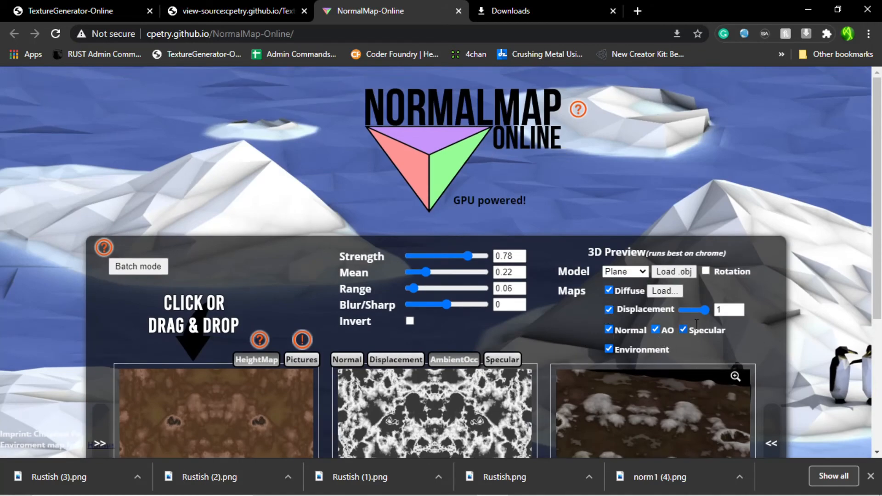
scroll(627, 367, down, 4)
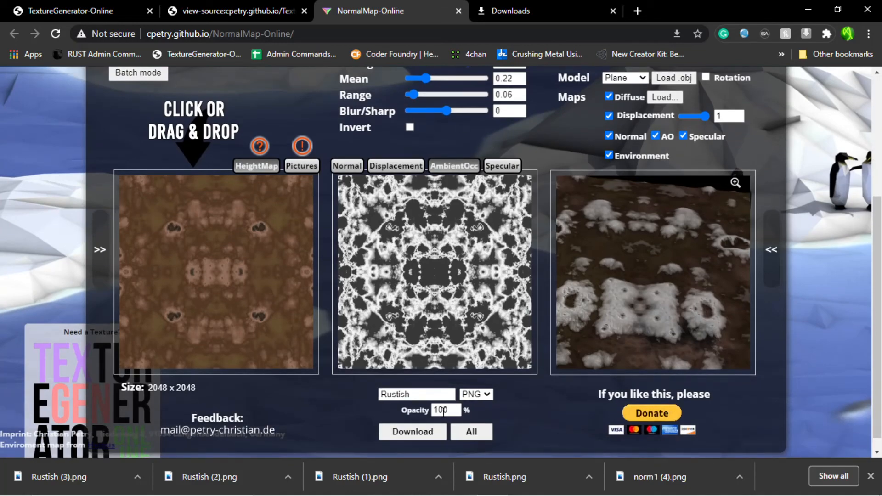
mouse_move(230, 494)
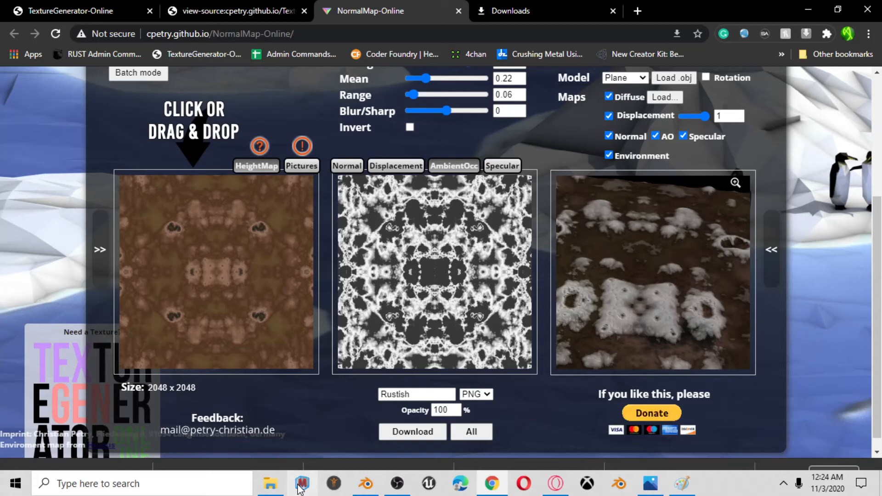
drag(692, 262, 669, 225)
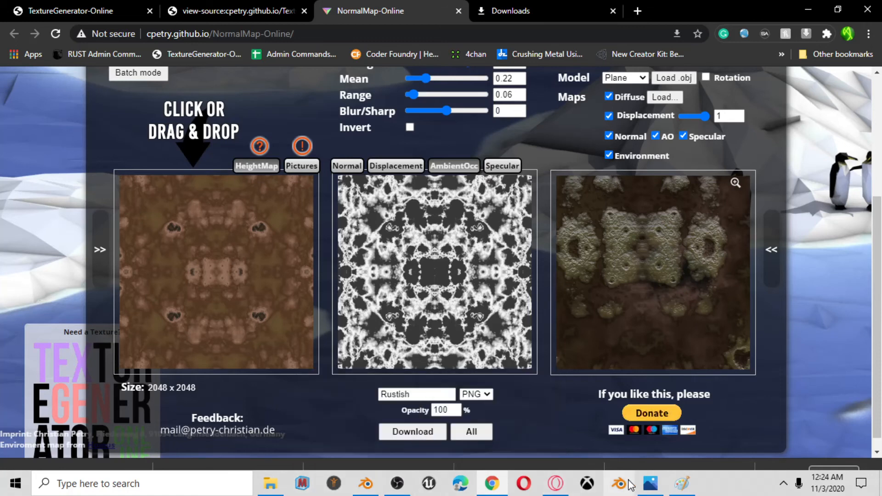
drag(634, 314, 651, 303)
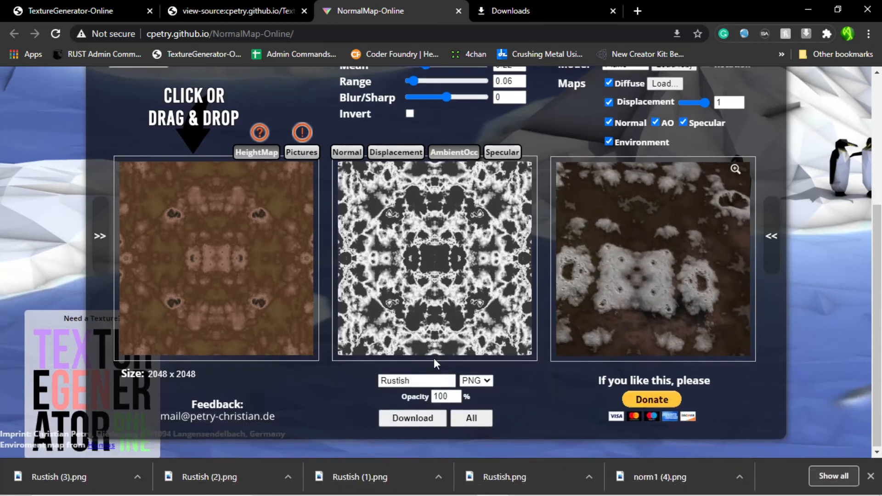
scroll(434, 358, up, 5)
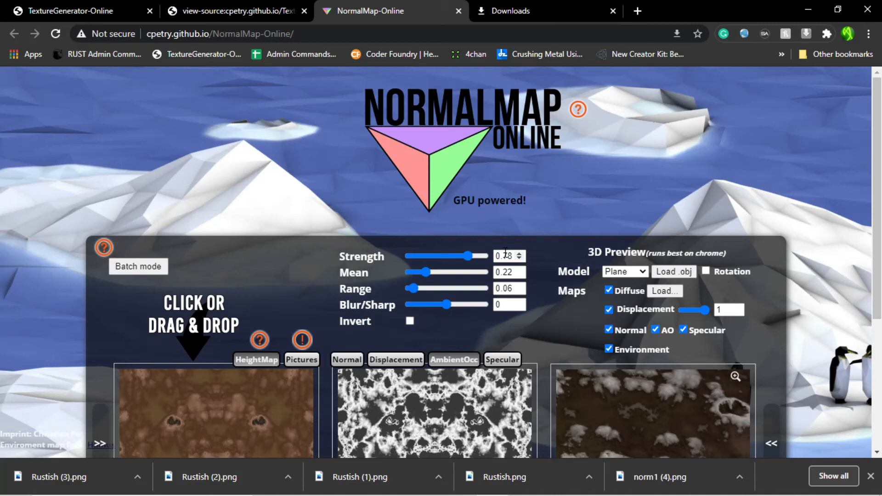
scroll(614, 289, down, 5)
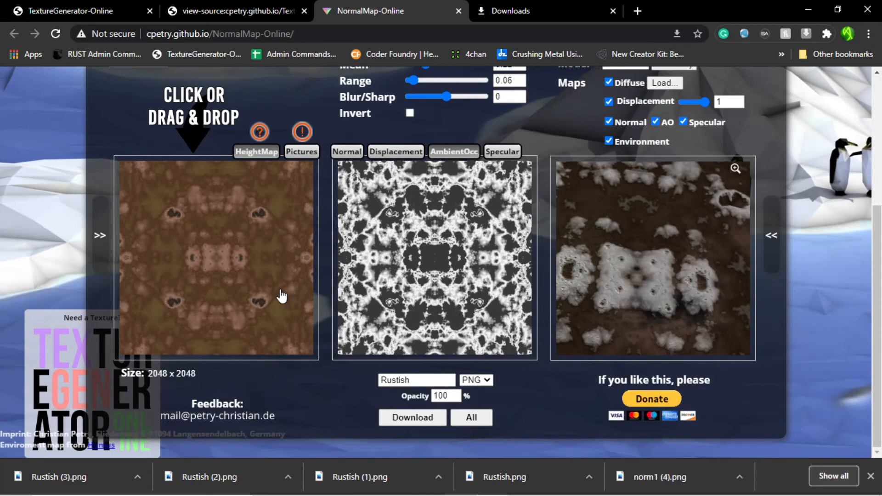
drag(586, 227, 616, 264)
drag(616, 264, 583, 250)
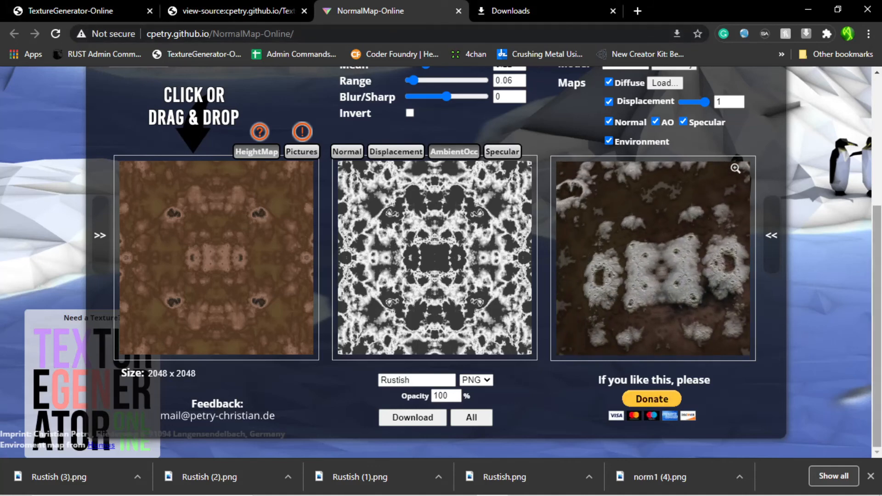
mouse_move(734, 305)
mouse_down()
mouse_move(729, 274)
mouse_move(753, 284)
mouse_move(721, 302)
mouse_up()
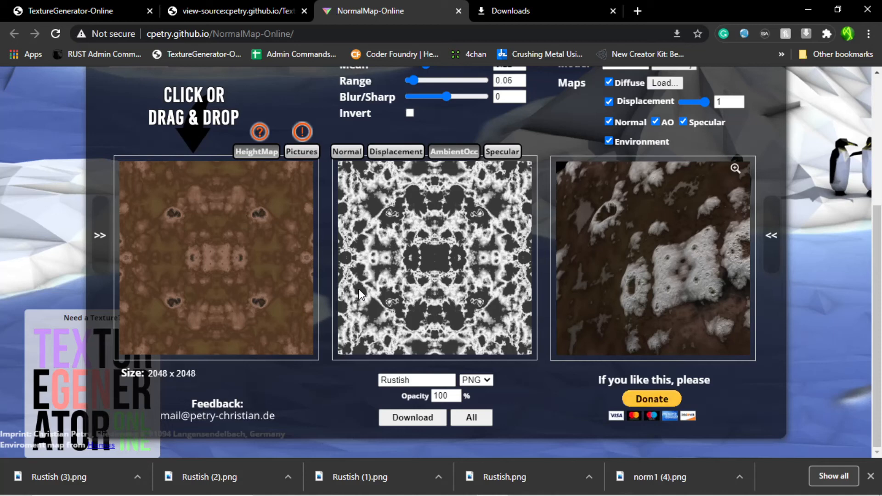
drag(652, 216, 613, 280)
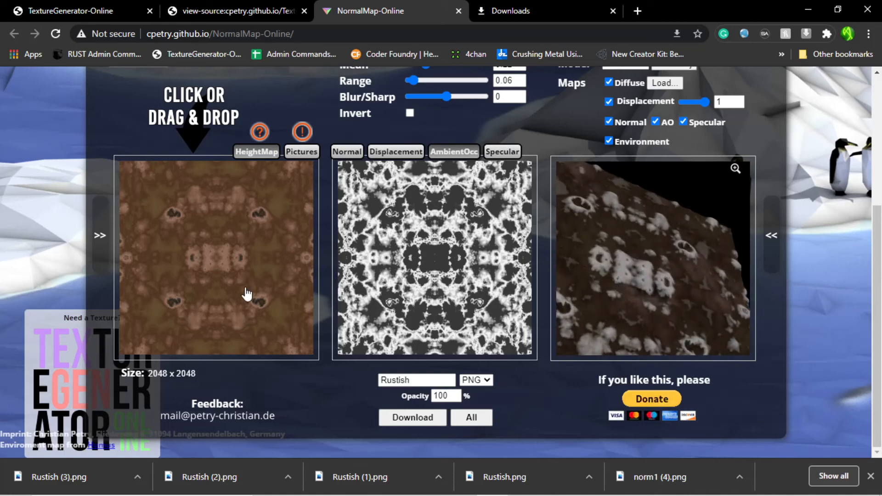
click(152, 380)
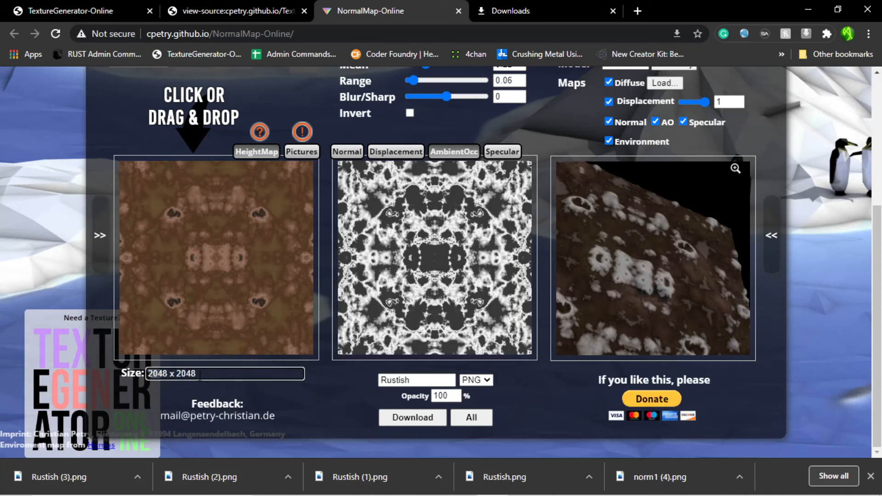
drag(206, 373, 177, 377)
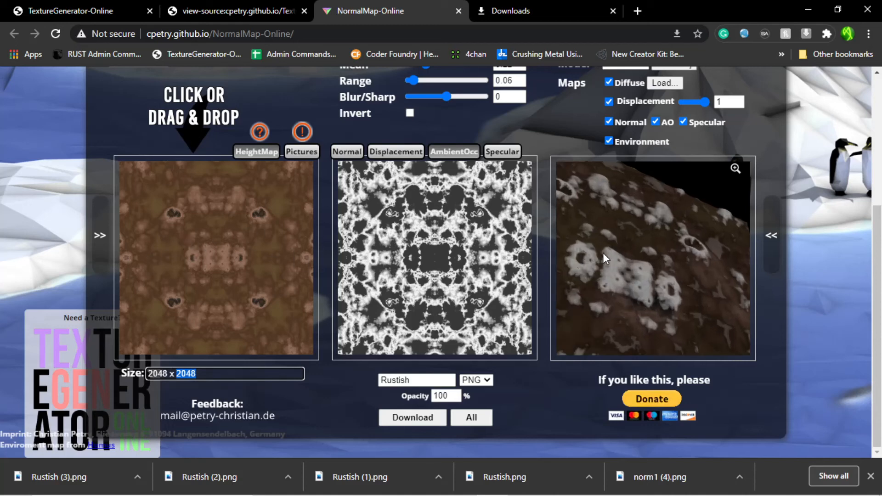
scroll(835, 249, up, 5)
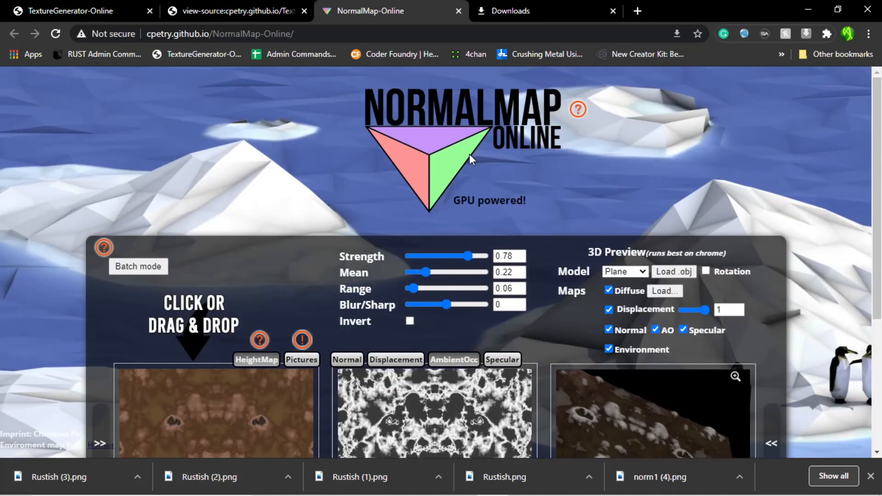
scroll(552, 226, down, 5)
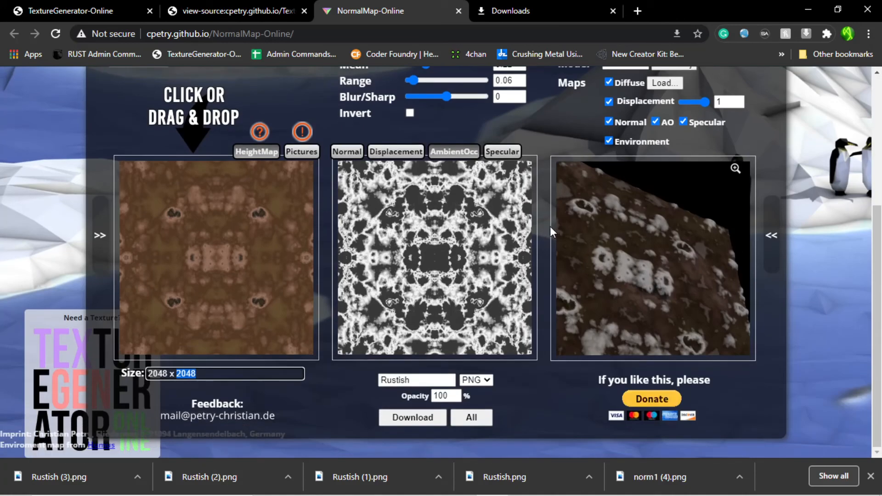
Open TextureGenerator-Online from the NormalMap page and try the checkerboard texture type.
click(60, 352)
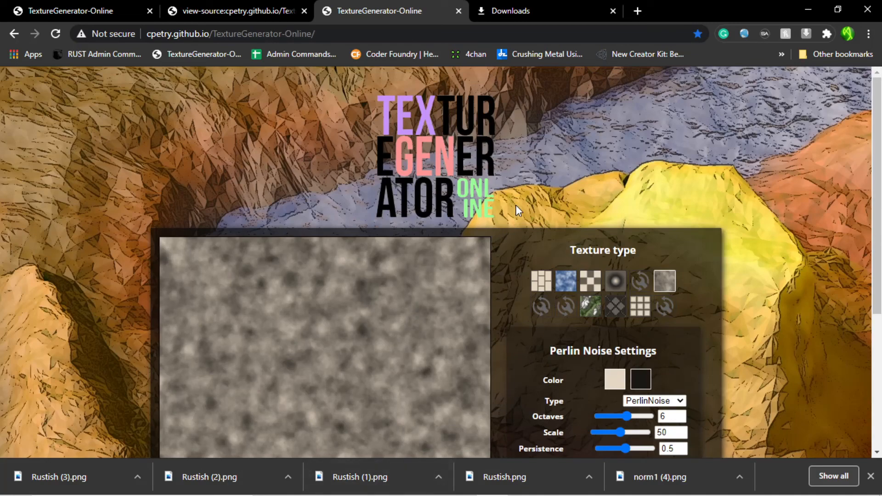
click(590, 281)
scroll(331, 299, down, 4)
scroll(331, 298, up, 4)
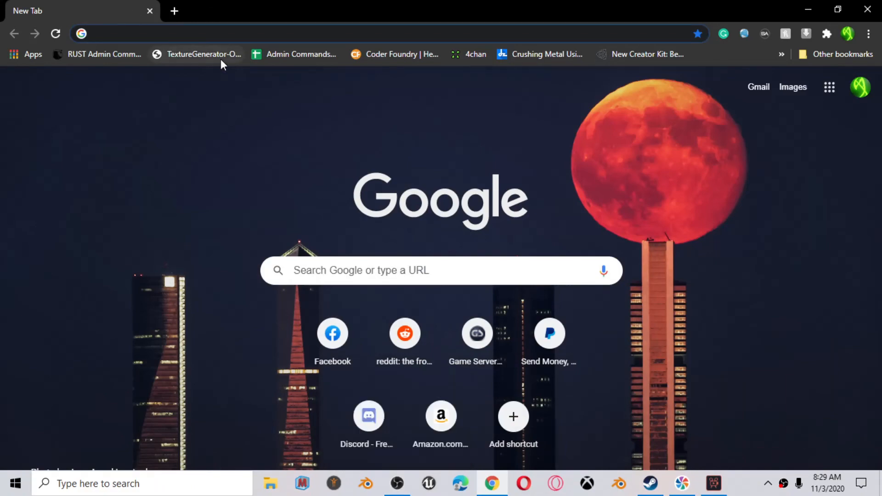
Open the bookmarked TextureGenerator-Online page in the new Chrome tab and choose the terrain texture type.
click(205, 54)
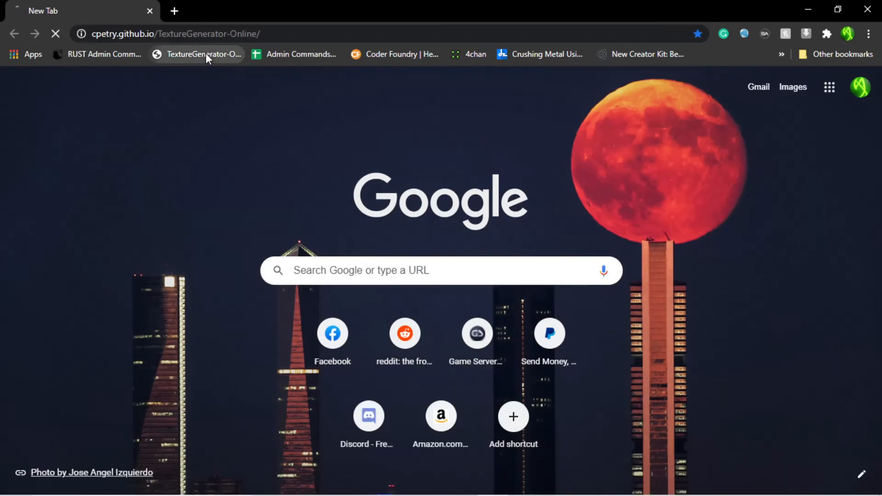
scroll(315, 110, down, 4)
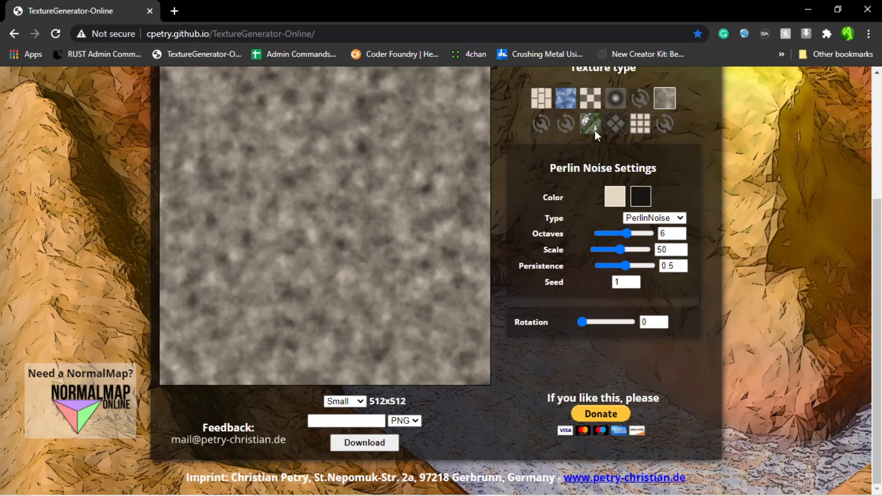
click(596, 117)
Adjust the terrain's sun position and shadow height, and lower the shadow strength and detail to the minimum.
click(545, 374)
click(616, 406)
drag(645, 318, 632, 310)
drag(672, 287, 685, 287)
drag(673, 223, 659, 223)
drag(580, 287, 568, 286)
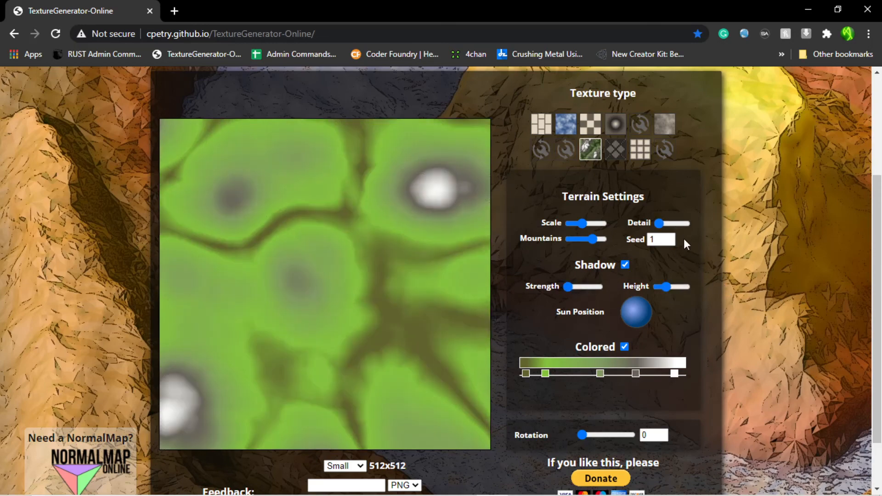
Raise the terrain's scale, detail and mountains to the maximum.
click(685, 223)
drag(592, 238, 607, 225)
Download the terrain texture twice as a PNG named 1234 at the Normal size of 1024x1024.
scroll(523, 317, down, 2)
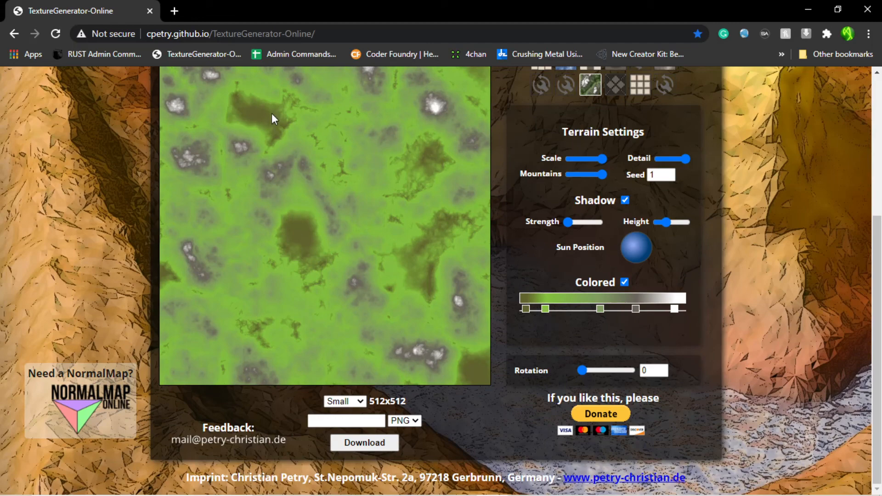
click(359, 402)
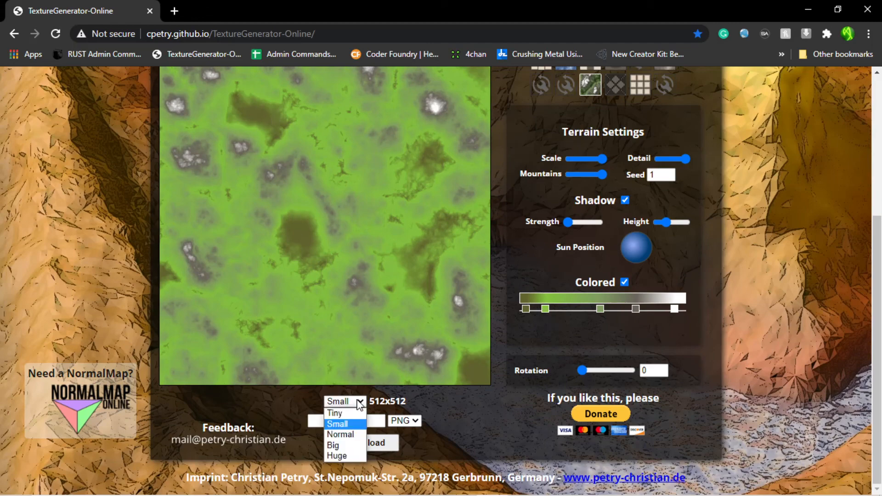
click(354, 435)
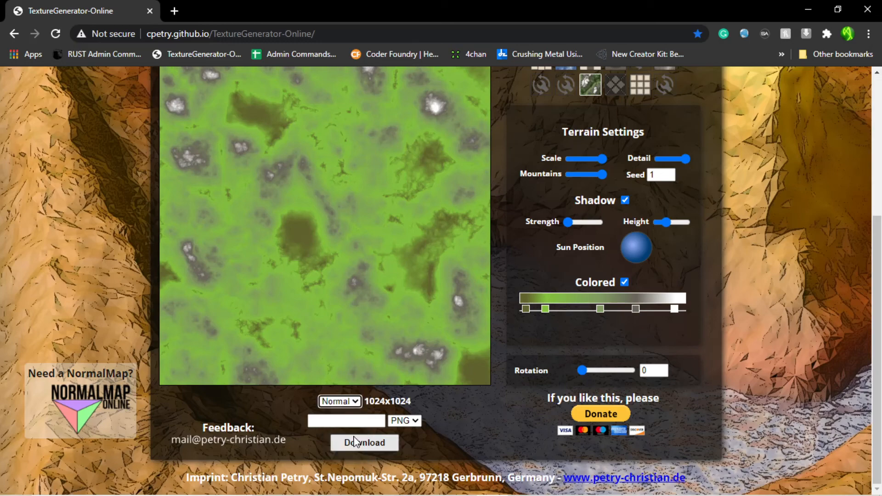
click(378, 419)
text(1234)
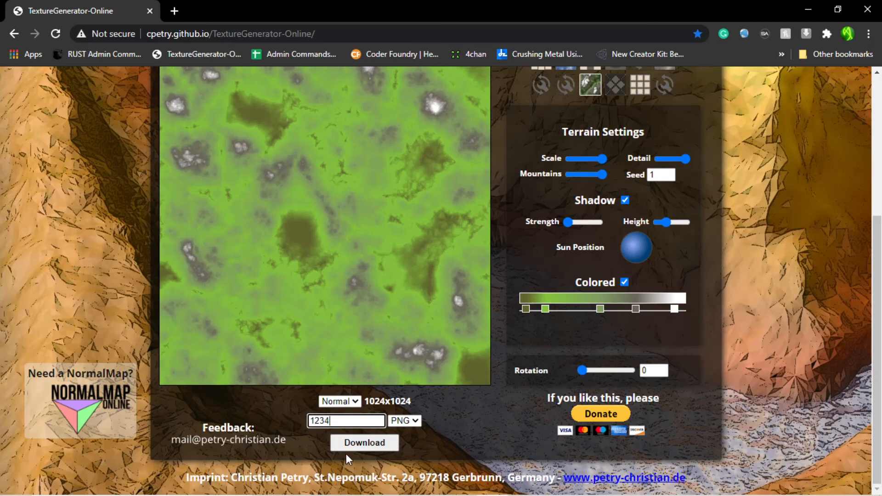
click(349, 443)
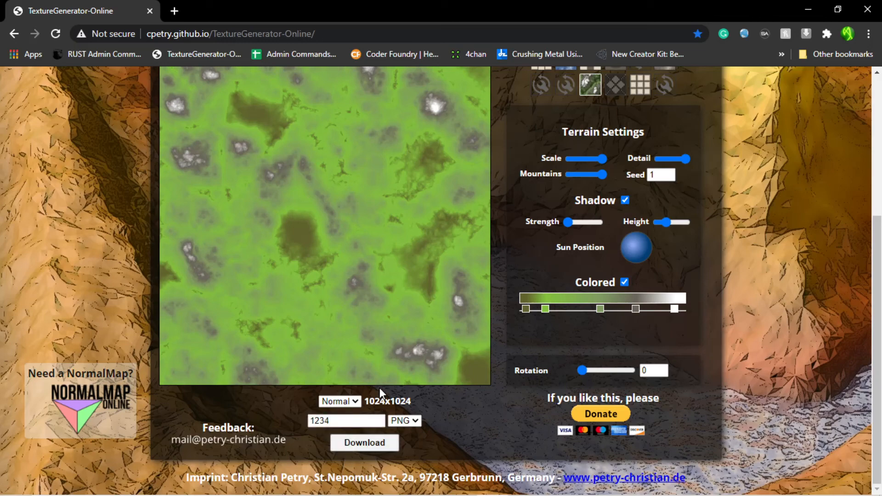
click(361, 440)
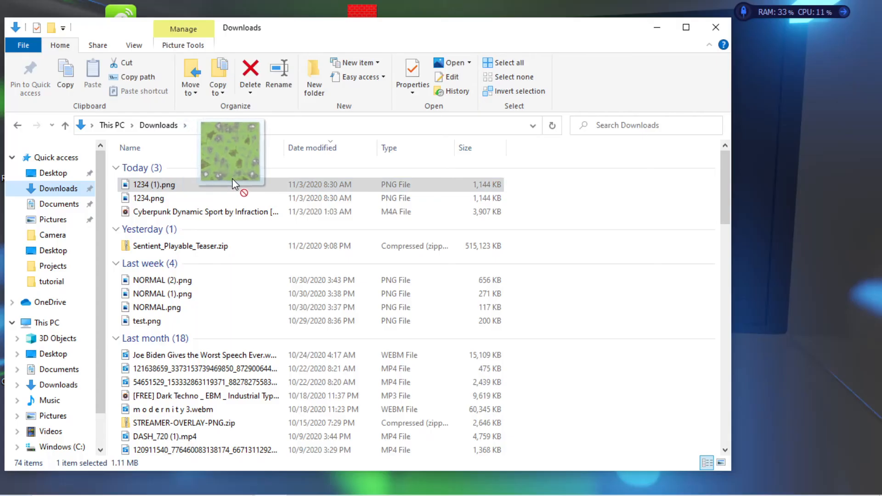
Move 1234 (1).png from the Downloads folder to the middle of the desktop and minimize the folder window.
drag(232, 178, 781, 251)
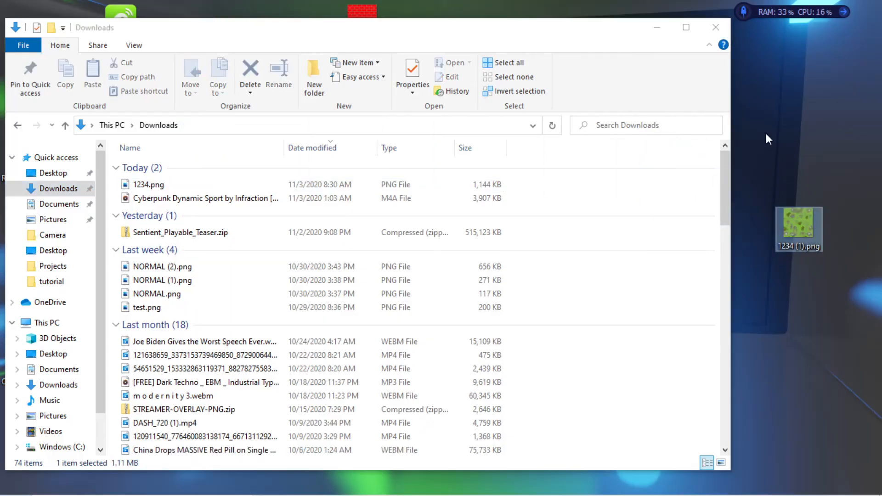
click(657, 29)
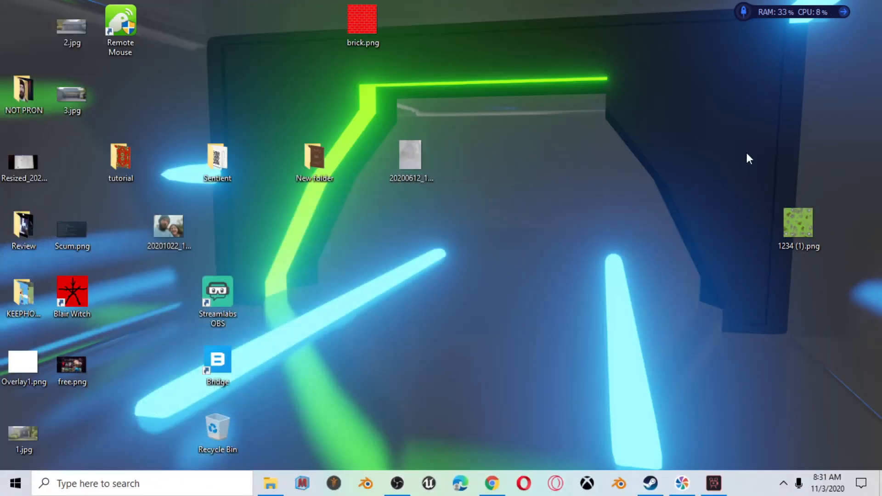
drag(786, 234, 435, 294)
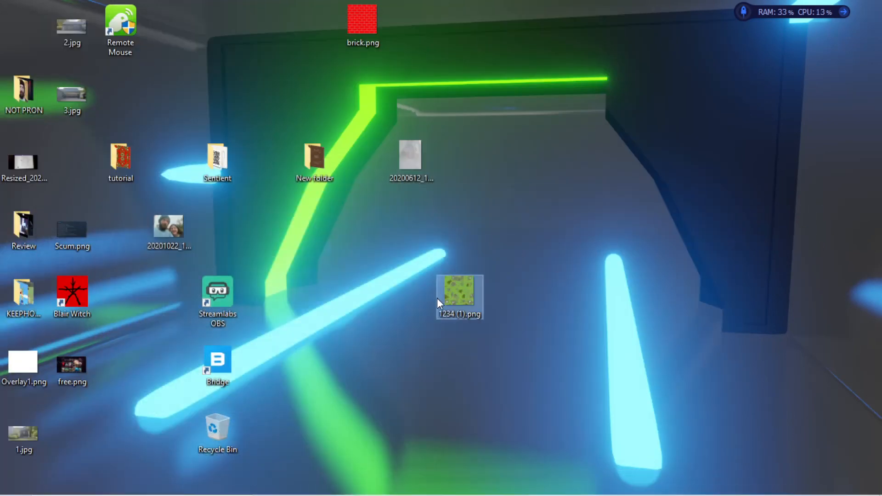
Open 1234 (1).png from the desktop in Paint.
right_click(462, 297)
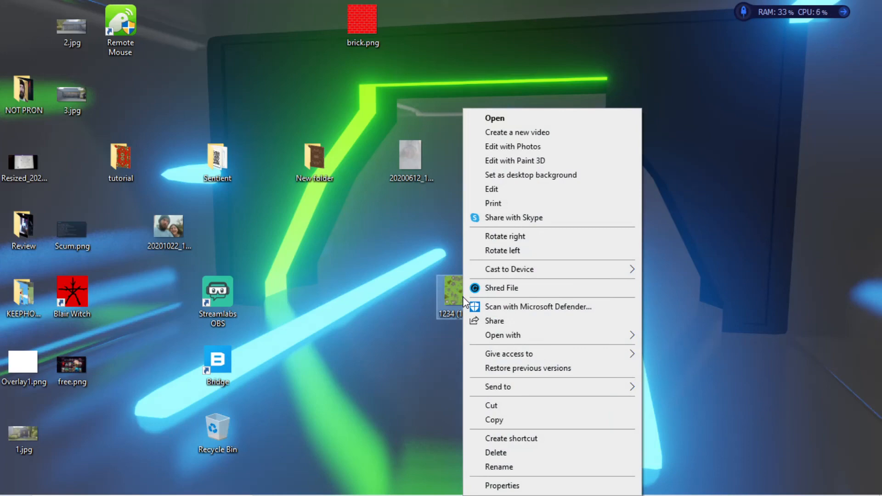
mouse_move(508, 337)
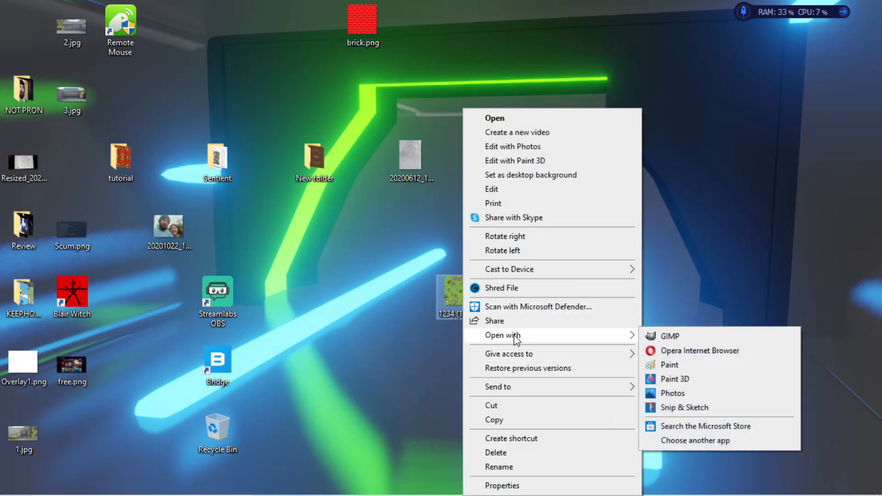
click(687, 368)
scroll(229, 216, down, 4)
scroll(227, 216, up, 4)
ctrl+scroll(227, 216, down, 2)
ctrl+scroll(227, 216, up, 1)
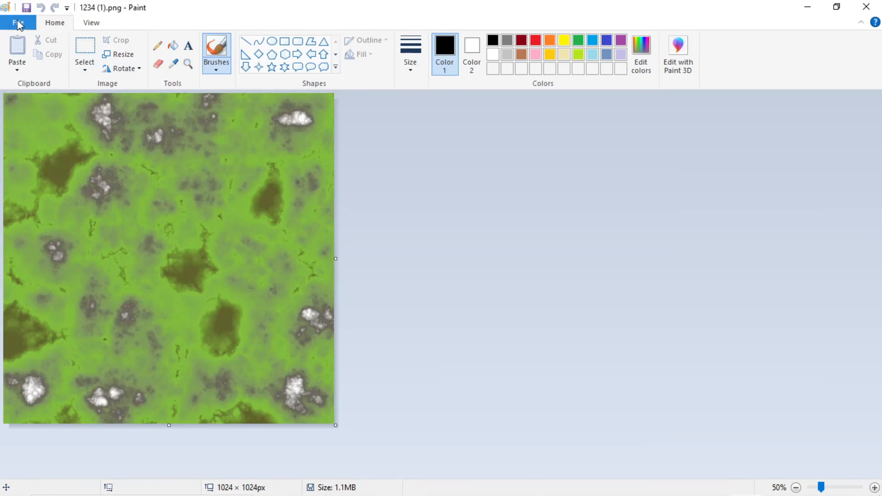
Widen the canvas of 1234 (1).png to 2048 pixels.
click(18, 23)
click(65, 276)
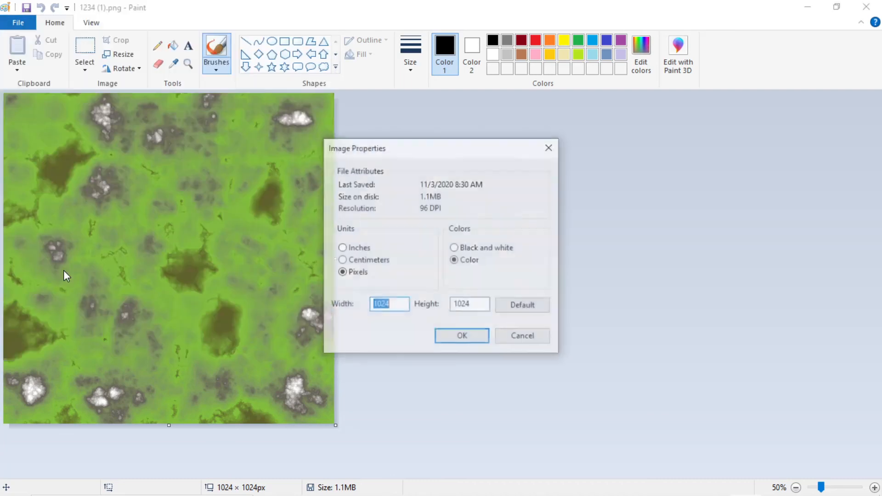
drag(482, 305, 339, 313)
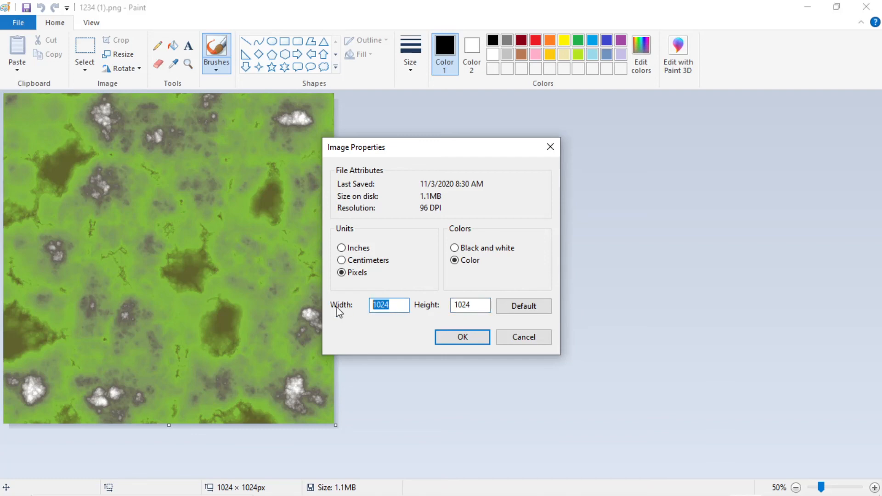
text(2048)
click(454, 340)
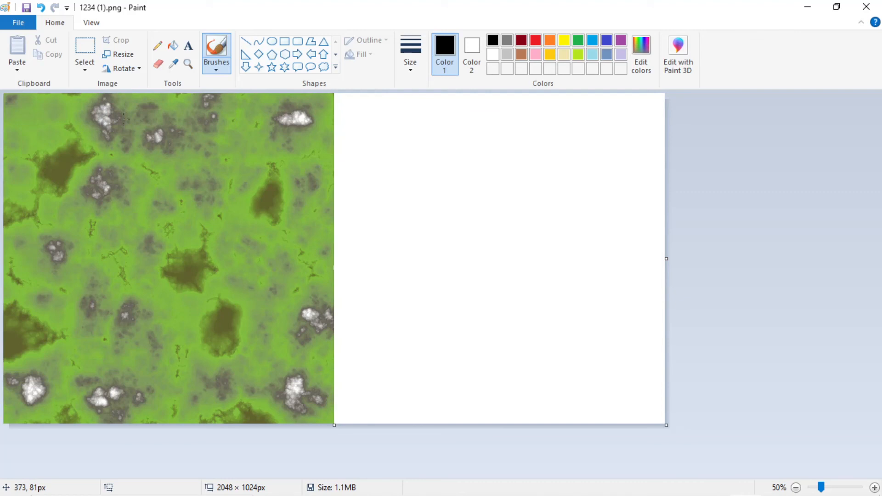
Mirror the terrain into the blank half by flipping the whole canvas selection horizontally with transparent selection enabled.
key(ctrl+a)
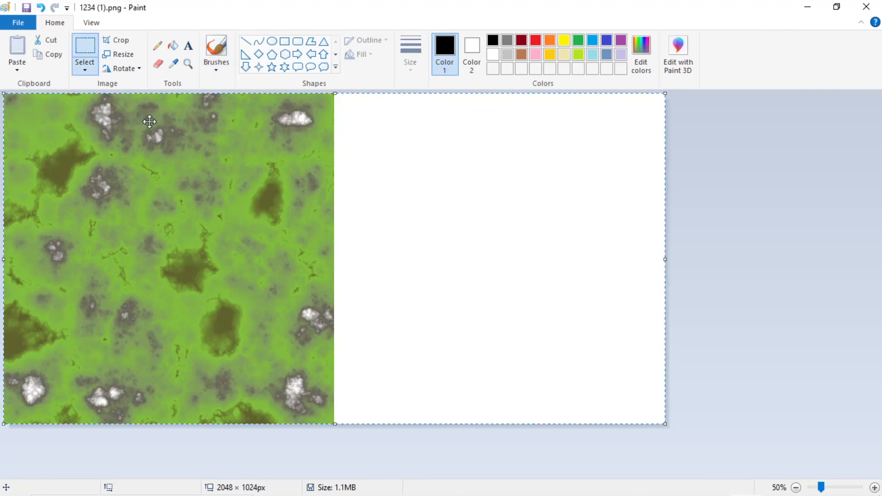
key(ctrl+c)
click(92, 39)
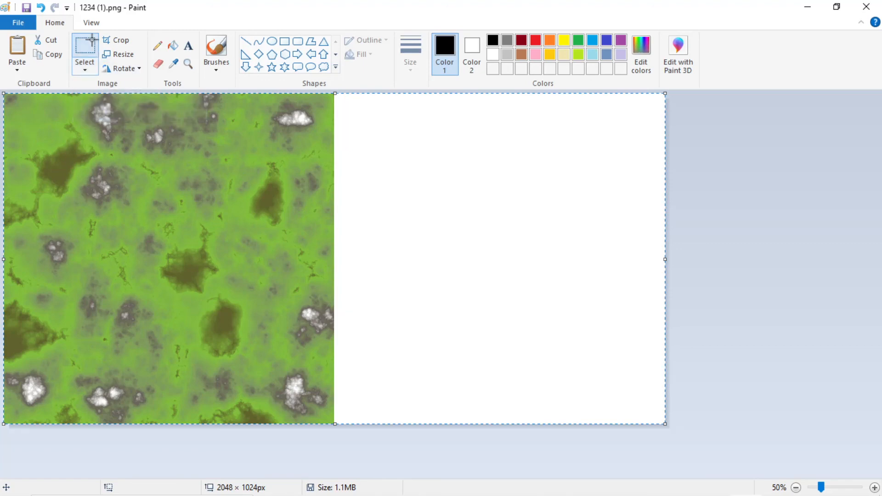
right_click(120, 143)
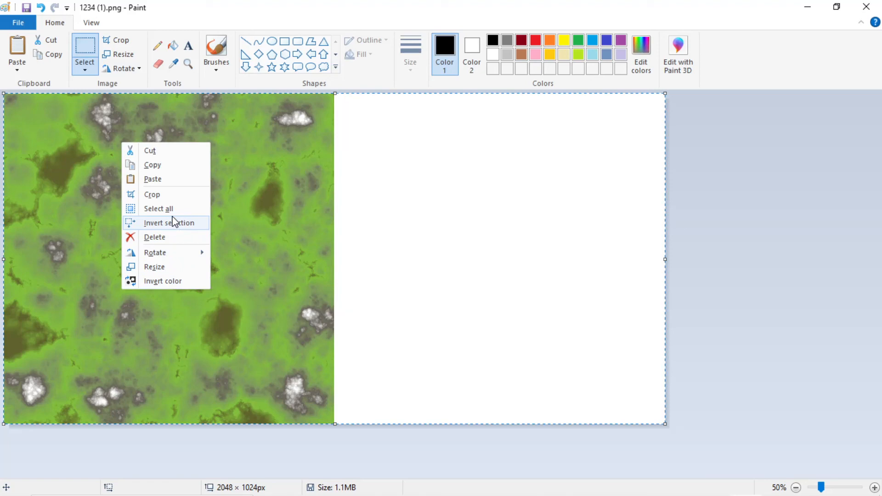
mouse_move(165, 257)
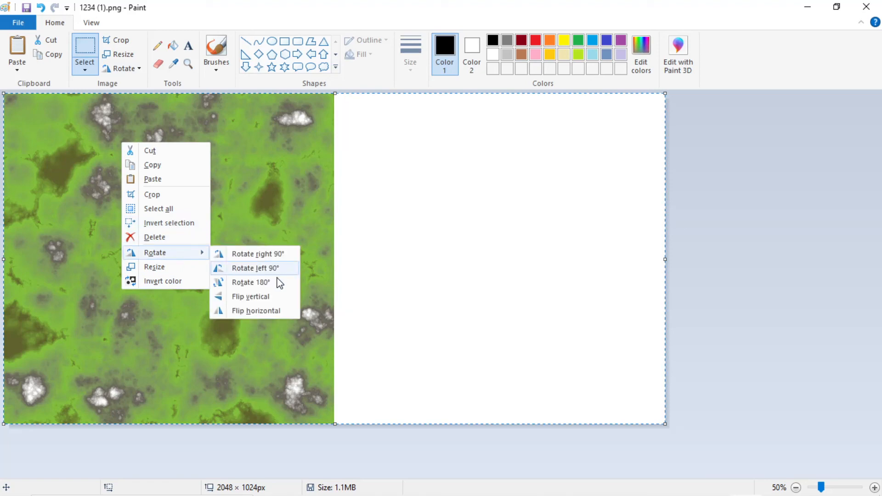
click(260, 311)
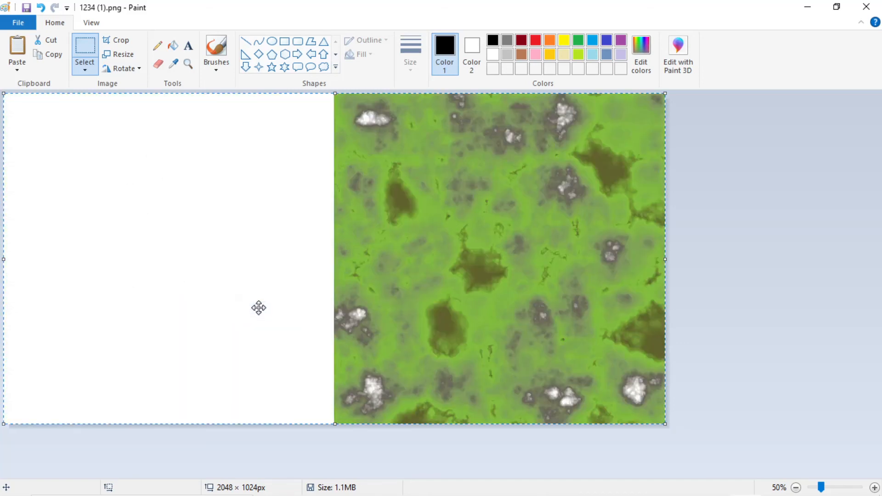
click(78, 70)
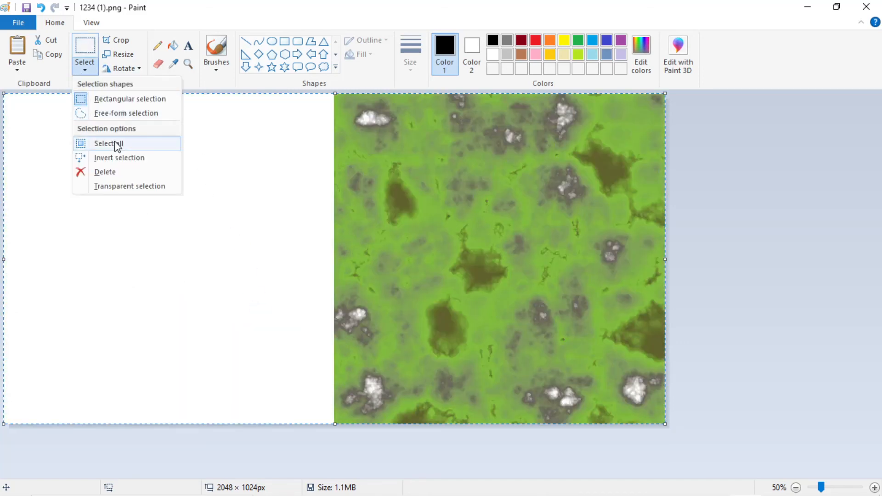
click(120, 186)
click(740, 250)
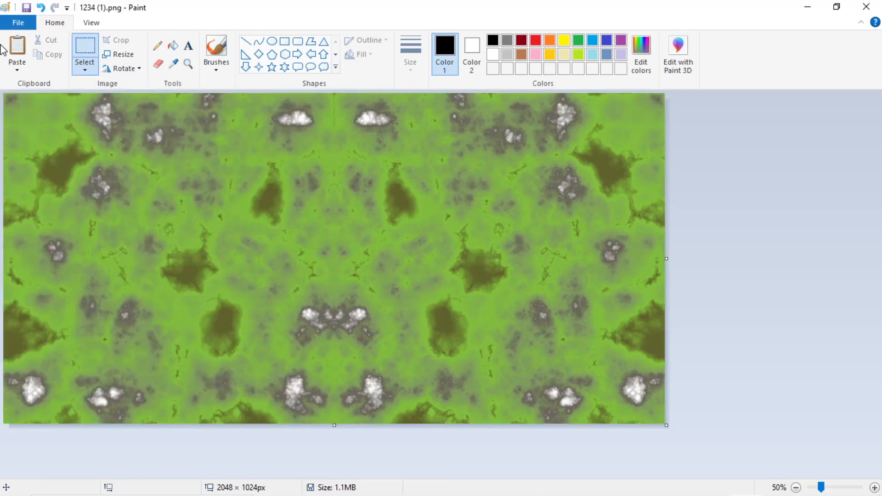
Set the canvas height to 2048 pixels.
click(17, 23)
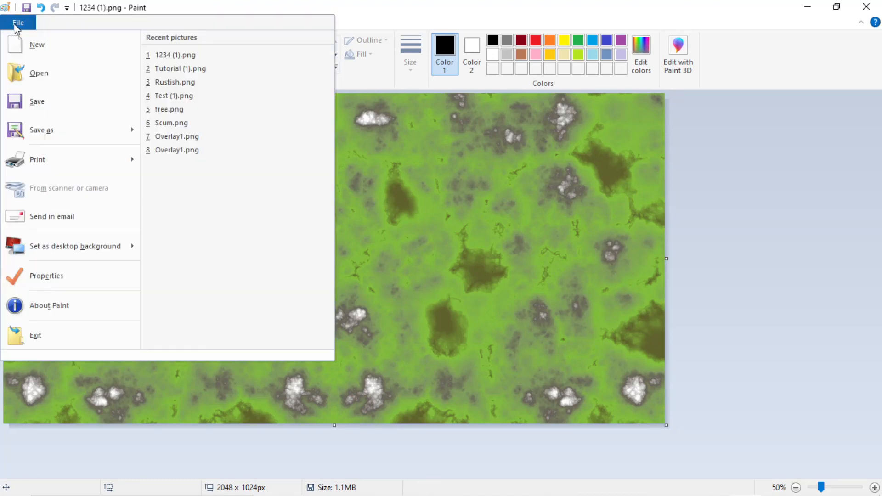
click(46, 275)
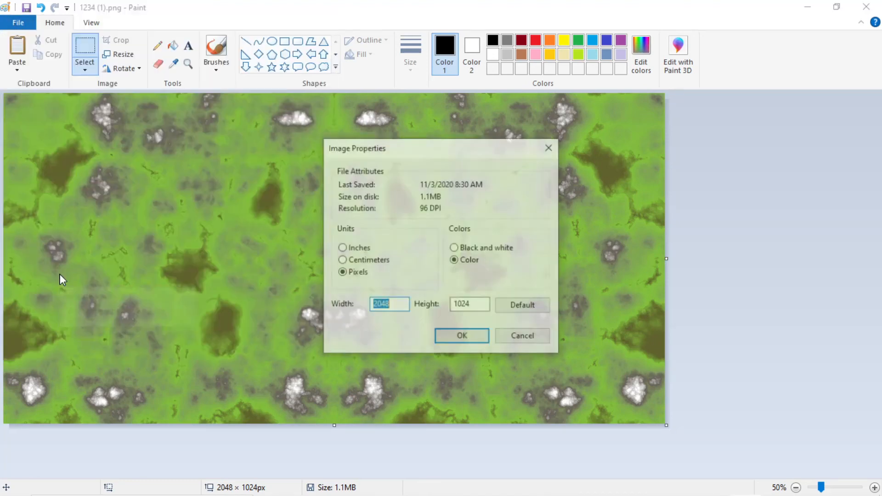
double_click(469, 307)
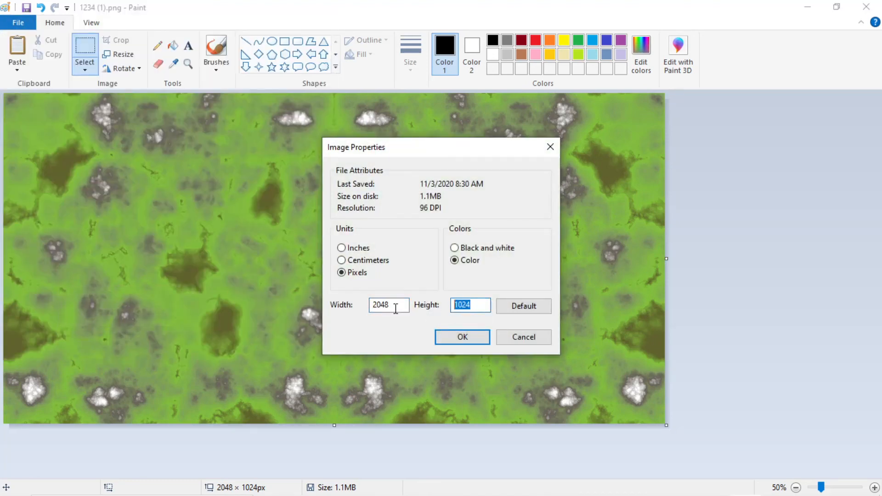
text(20)
click(455, 340)
Mirror the terrain into the blank lower half by flipping the whole canvas selection vertically.
scroll(423, 320, down, 4)
ctrl+scroll(412, 315, down, 2)
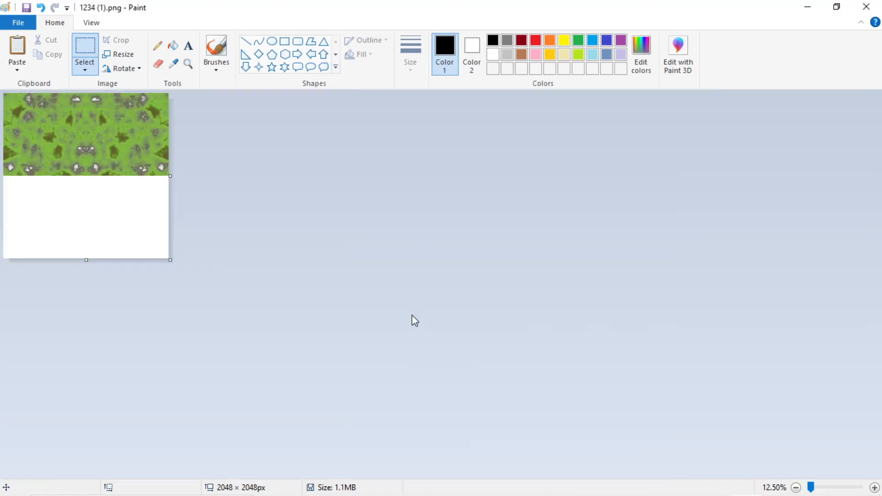
ctrl+scroll(412, 315, up, 1)
key(ctrl+a)
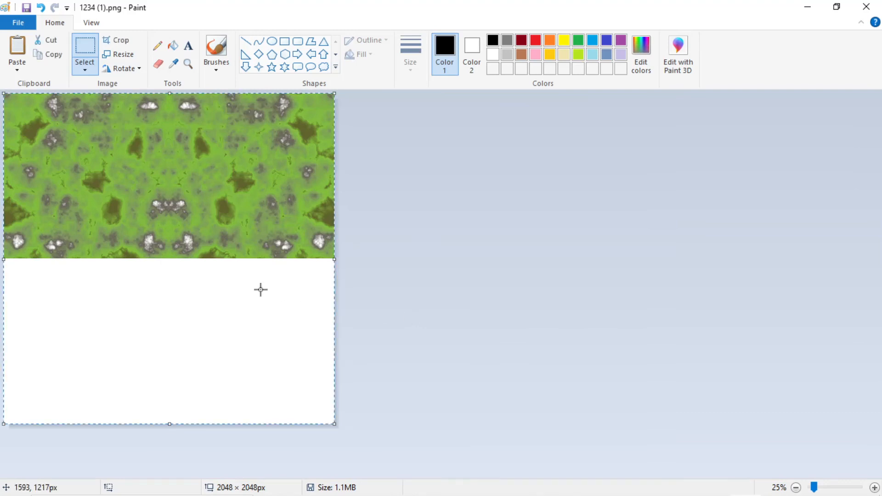
right_click(216, 201)
mouse_move(256, 315)
click(382, 357)
click(435, 282)
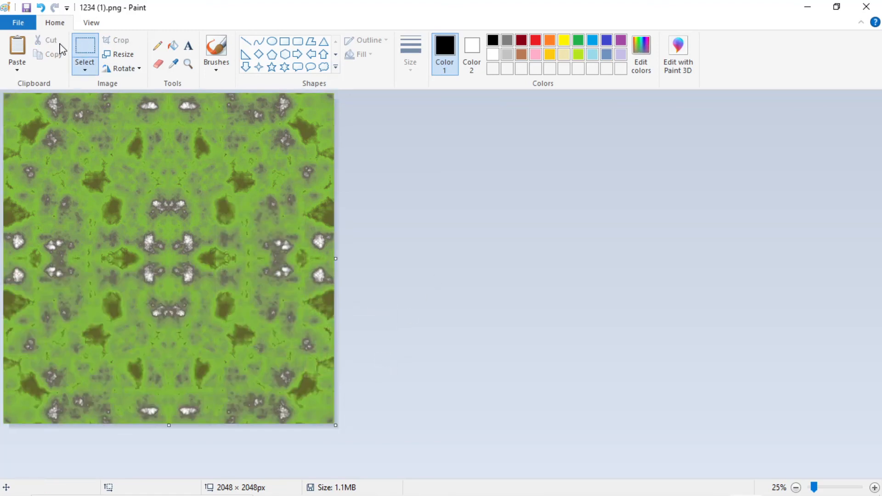
Save the mirrored texture over 1234 (1).png and close the image.
click(17, 23)
click(16, 23)
click(866, 8)
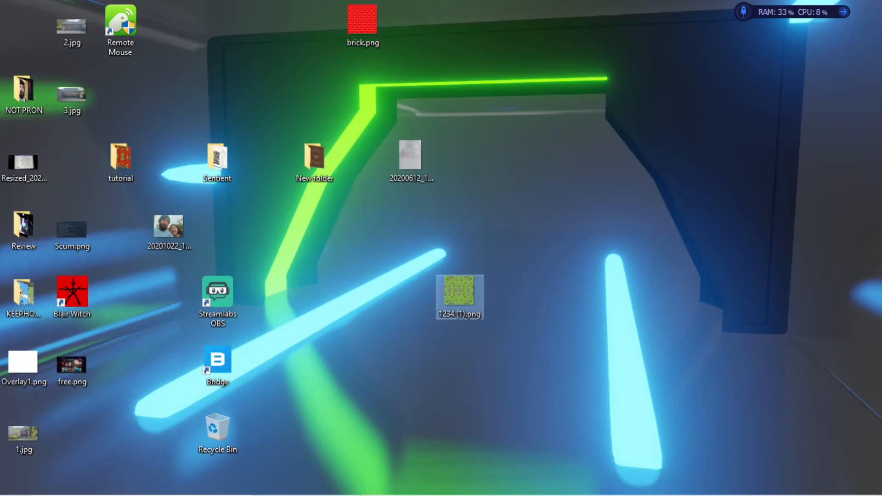
Switch to NormalMap-Online in Chrome and load 1234 (1).png from the desktop as the height map.
click(492, 484)
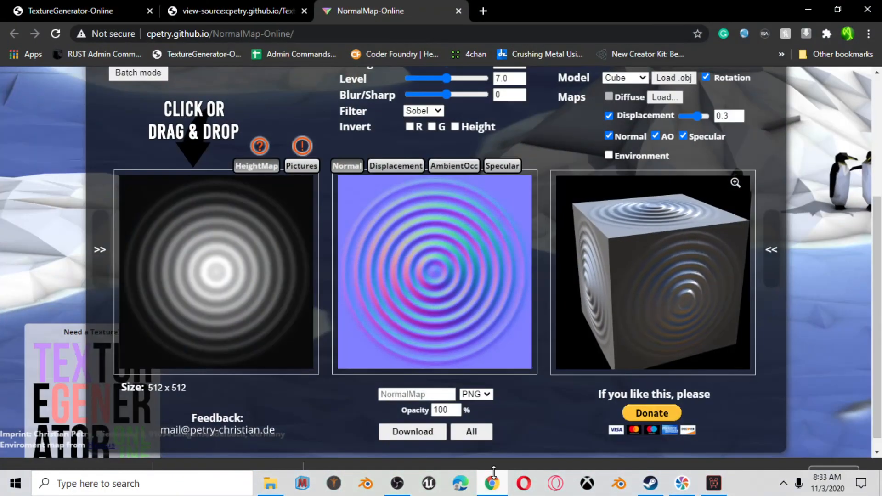
click(243, 232)
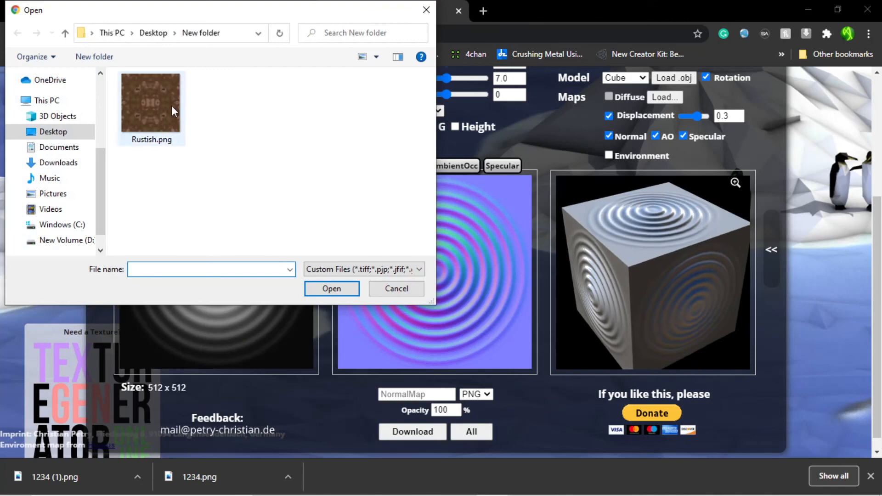
click(55, 132)
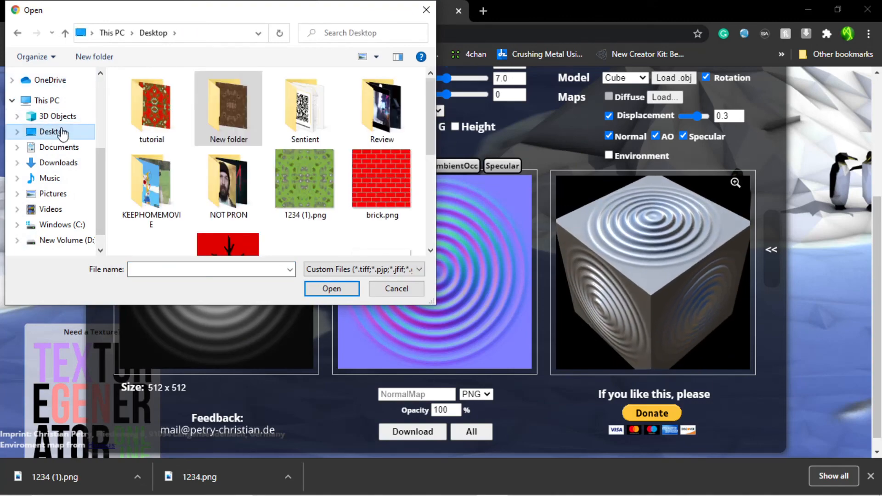
double_click(298, 170)
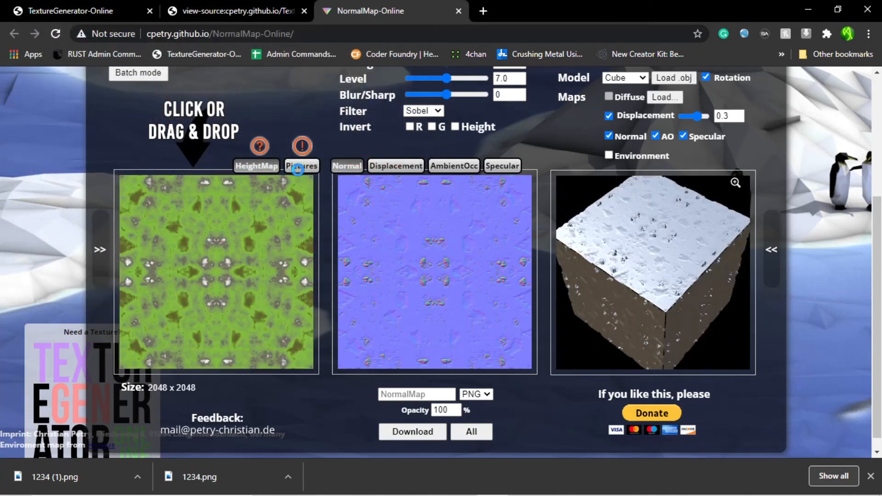
Set the normal map's Strength to 2.32, Level to 4.7 and Blur/Sharp to -26.
scroll(440, 267, up, 1)
scroll(442, 263, down, 1)
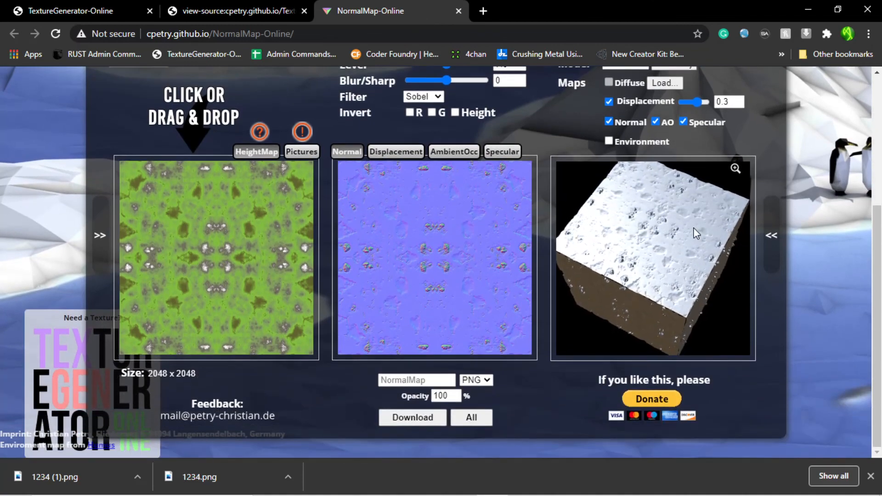
drag(661, 230, 554, 177)
scroll(450, 106, up, 2)
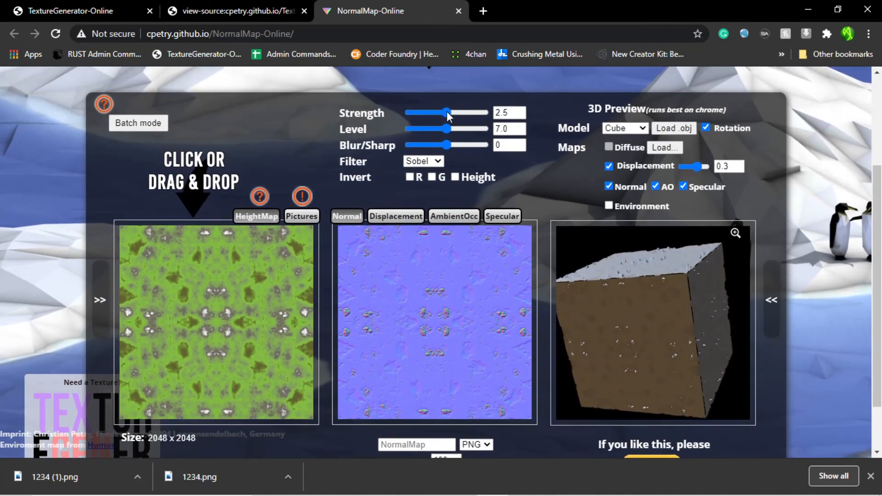
drag(440, 128, 417, 140)
click(416, 112)
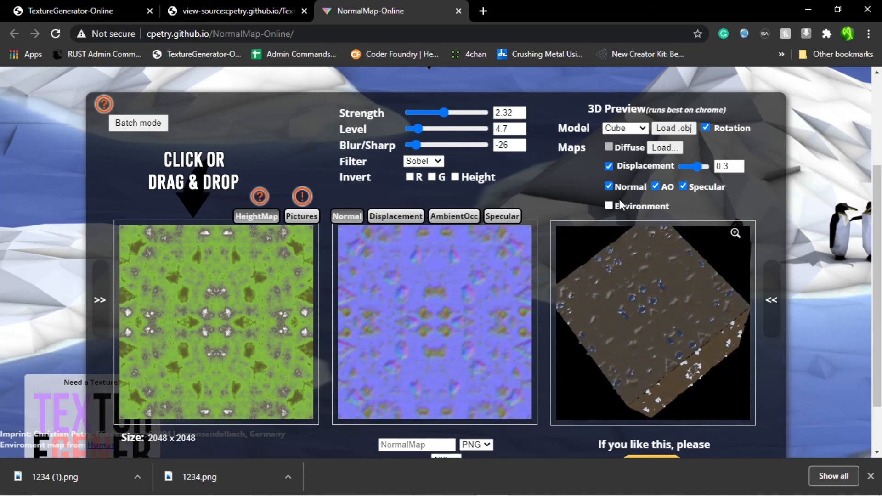
Enable the Environment map in the 3D preview and load 1234 (1).png from the desktop as its diffuse map.
click(609, 206)
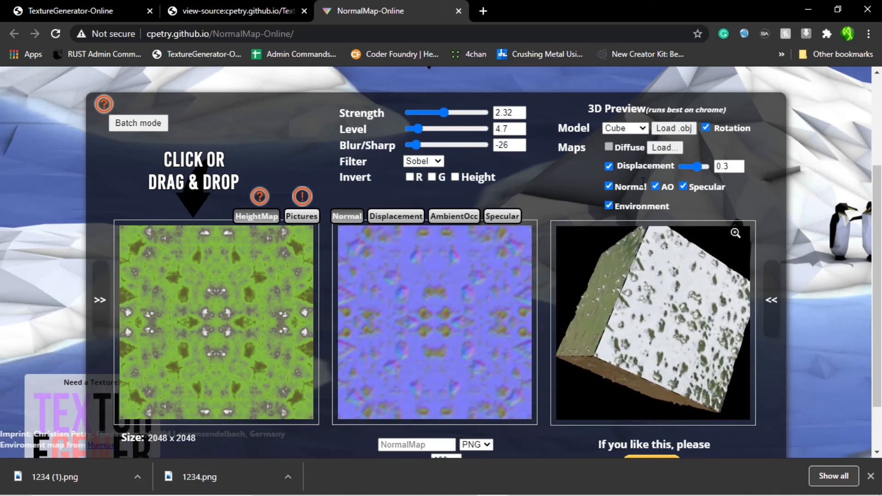
click(663, 148)
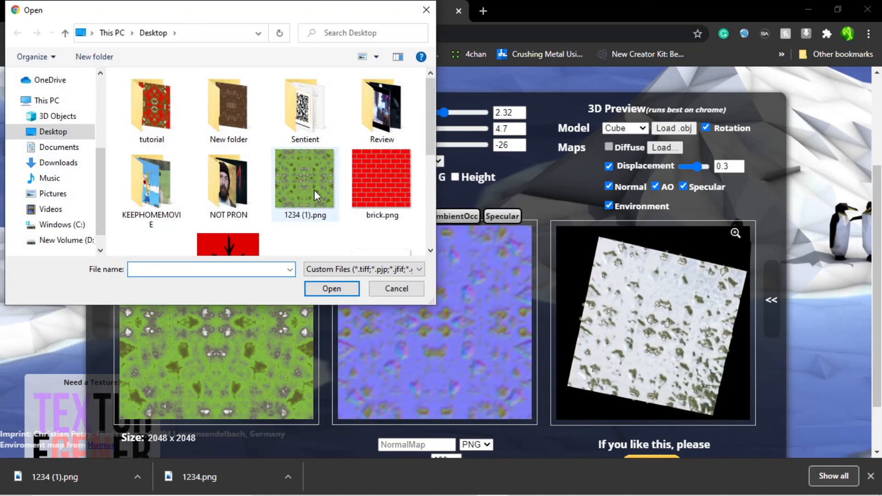
double_click(304, 184)
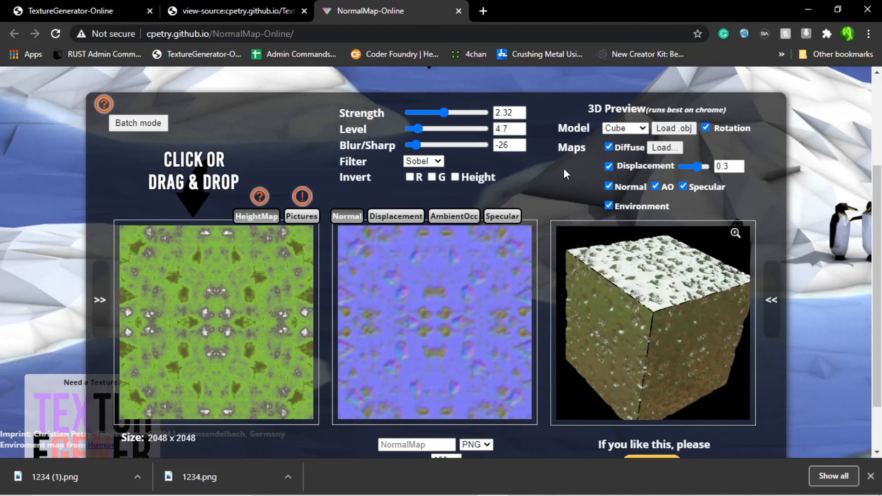
Raise the normal map's Level to 7.7 and set the specular map's Strength to 0.53, Mean to 0.25 and Range to 0.39.
drag(413, 130, 455, 131)
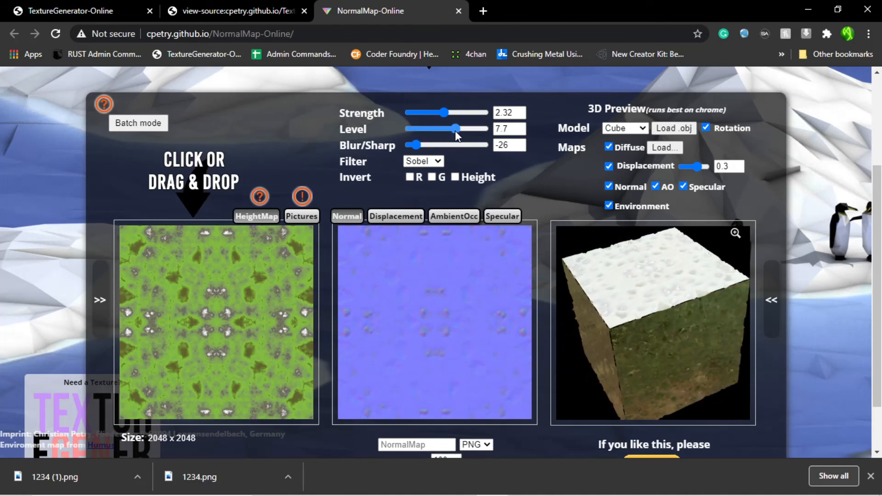
click(518, 225)
drag(442, 142, 394, 137)
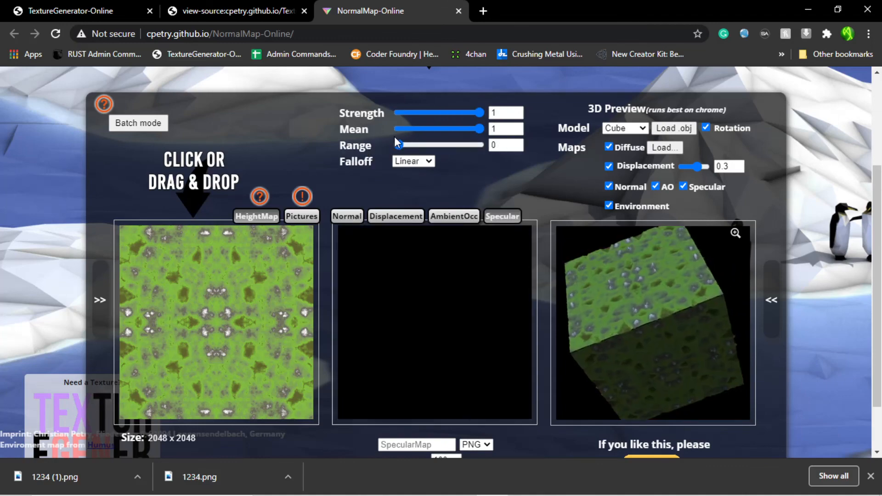
drag(430, 111, 376, 110)
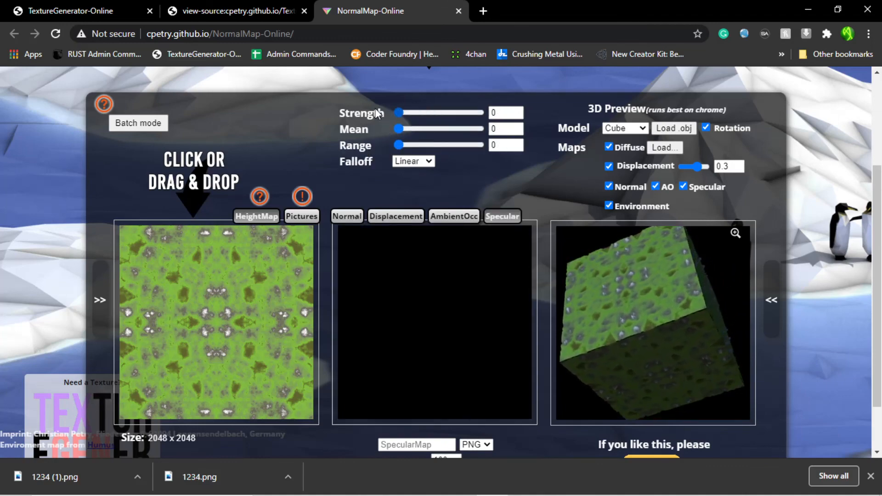
drag(420, 152, 442, 113)
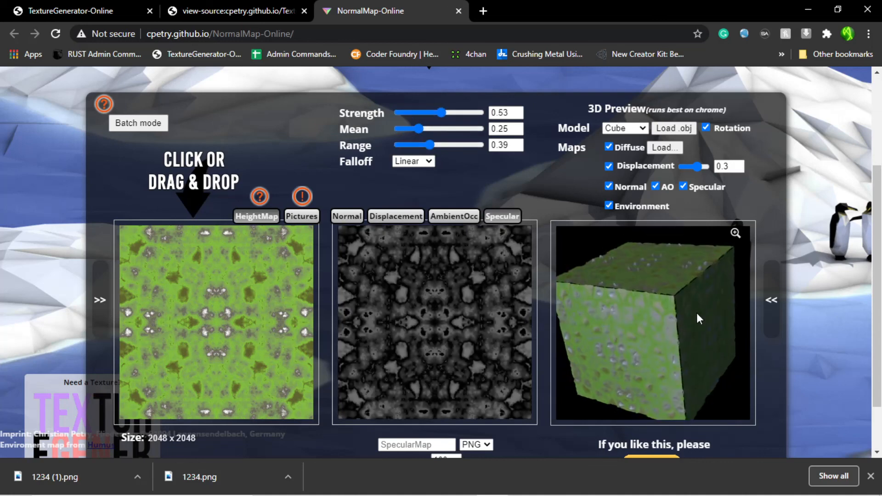
Name the map output 12345 and download all maps as PNG files.
scroll(666, 305, up, 5)
scroll(666, 305, up, 5)
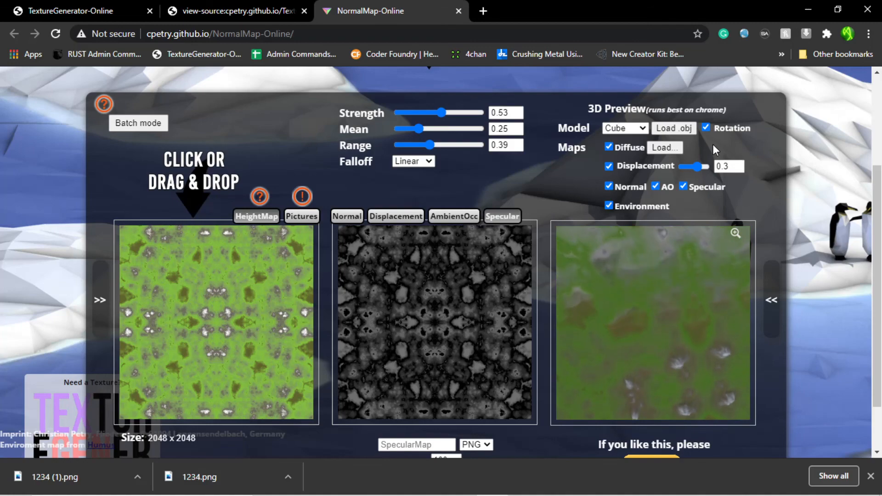
scroll(459, 302, up, 1)
scroll(459, 302, down, 2)
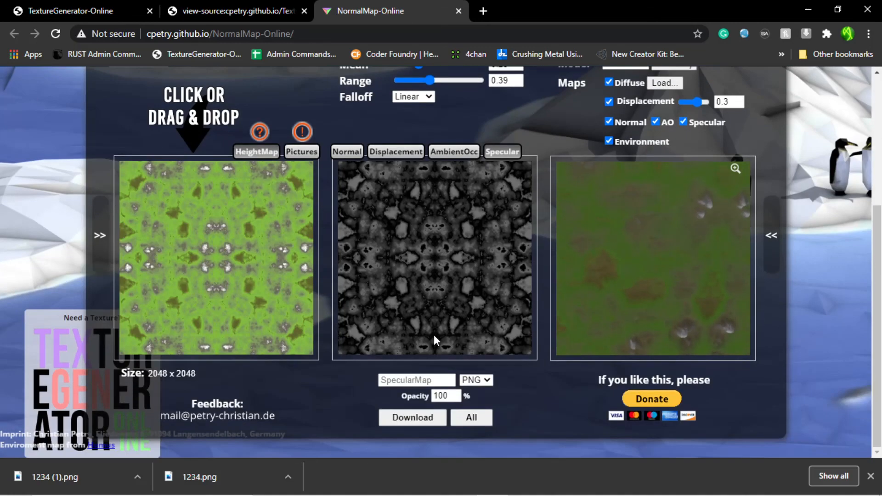
click(419, 381)
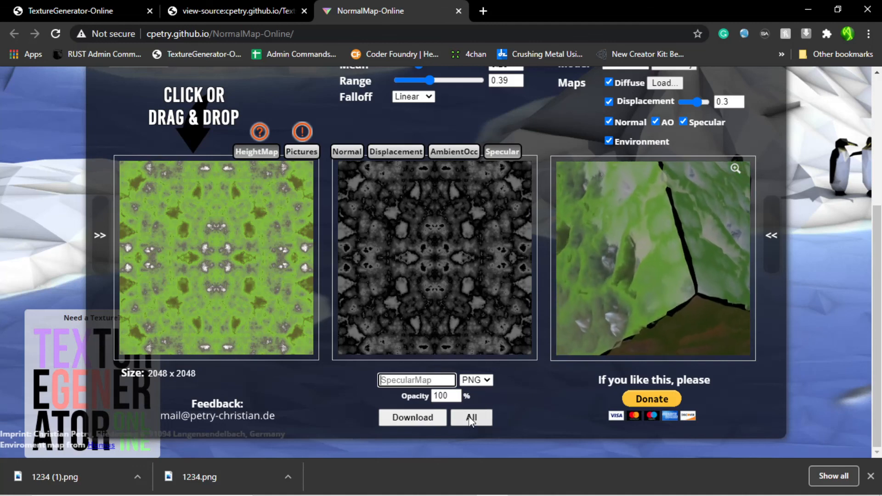
text(12345)
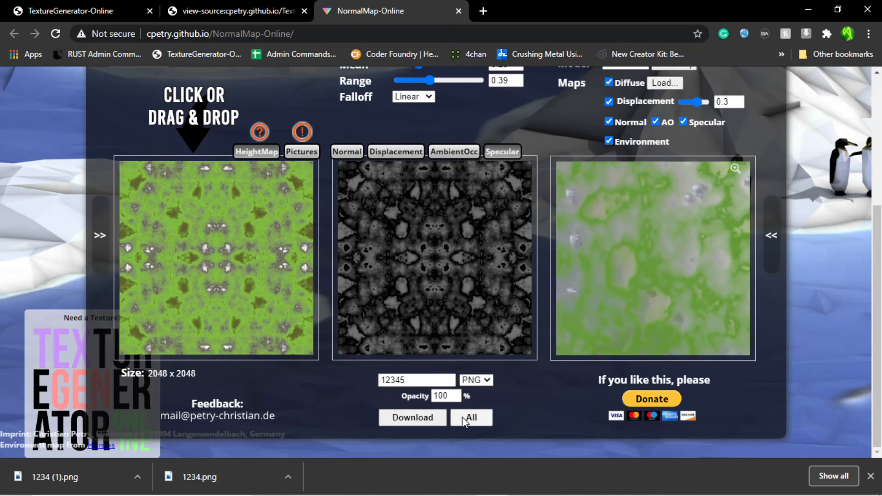
click(462, 417)
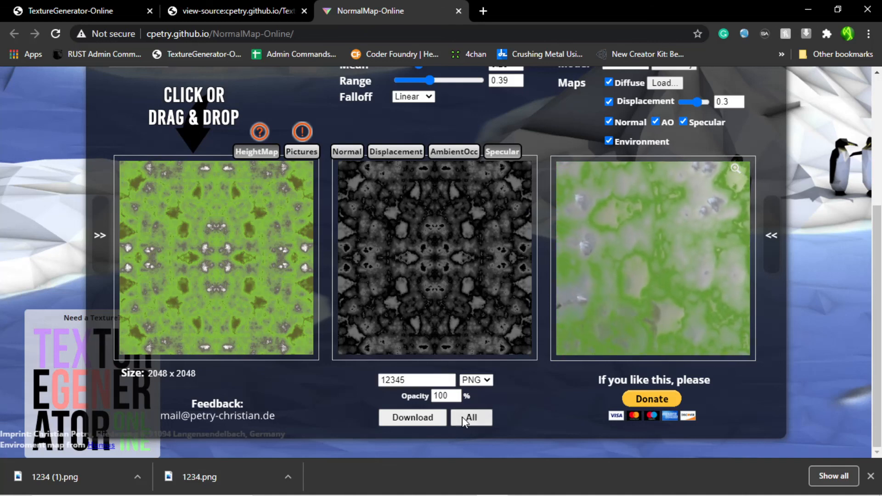